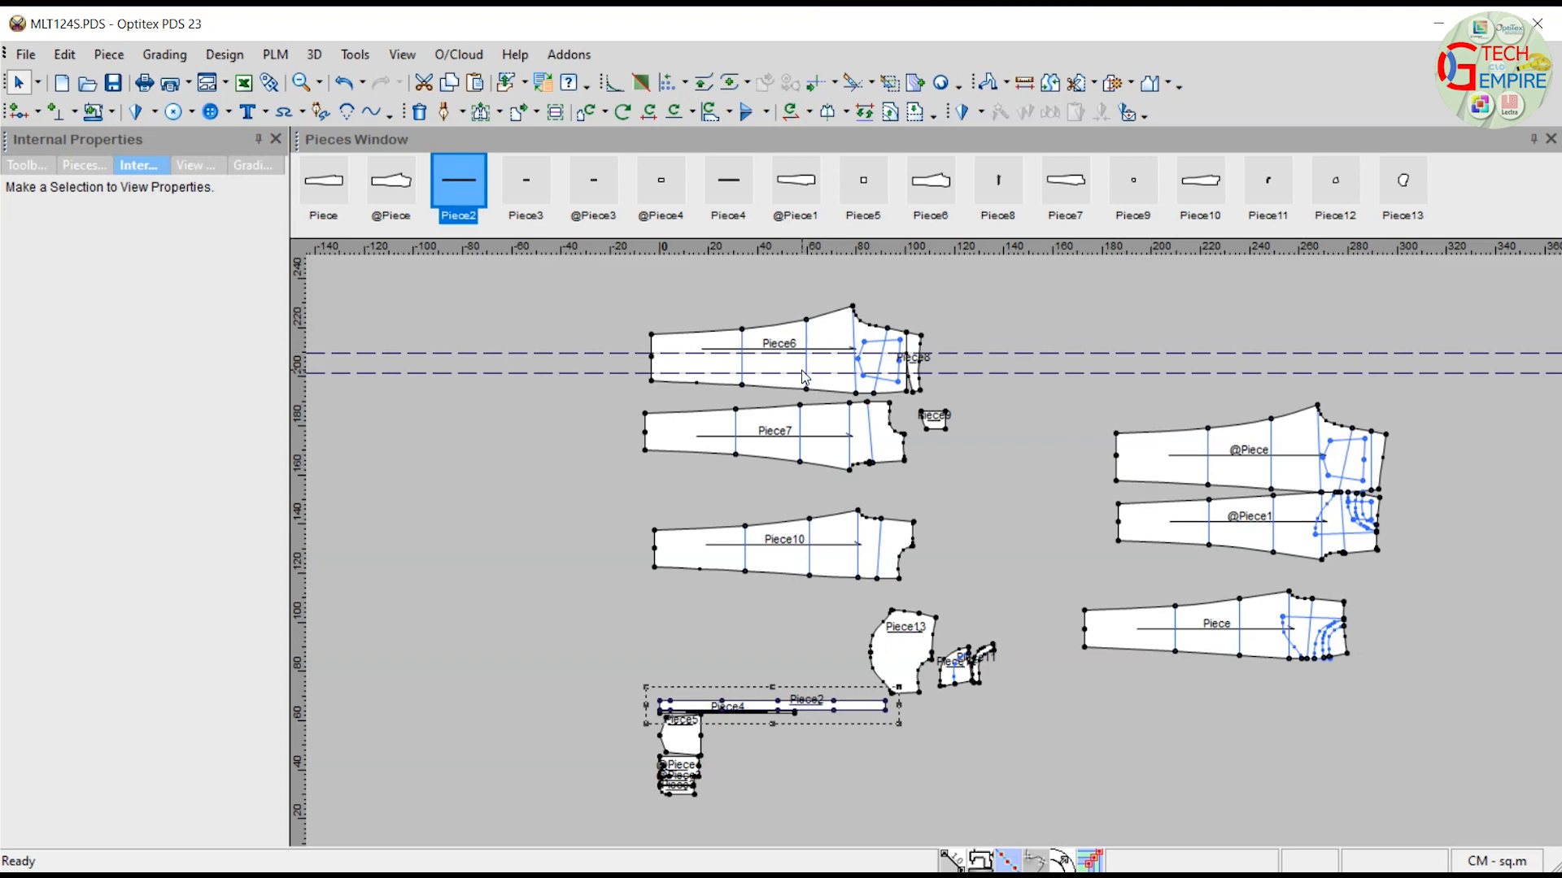
# Name Piece6 "Back", mark it as a pair and set its material to S.
pyautogui.scroll(2, 935, 561)
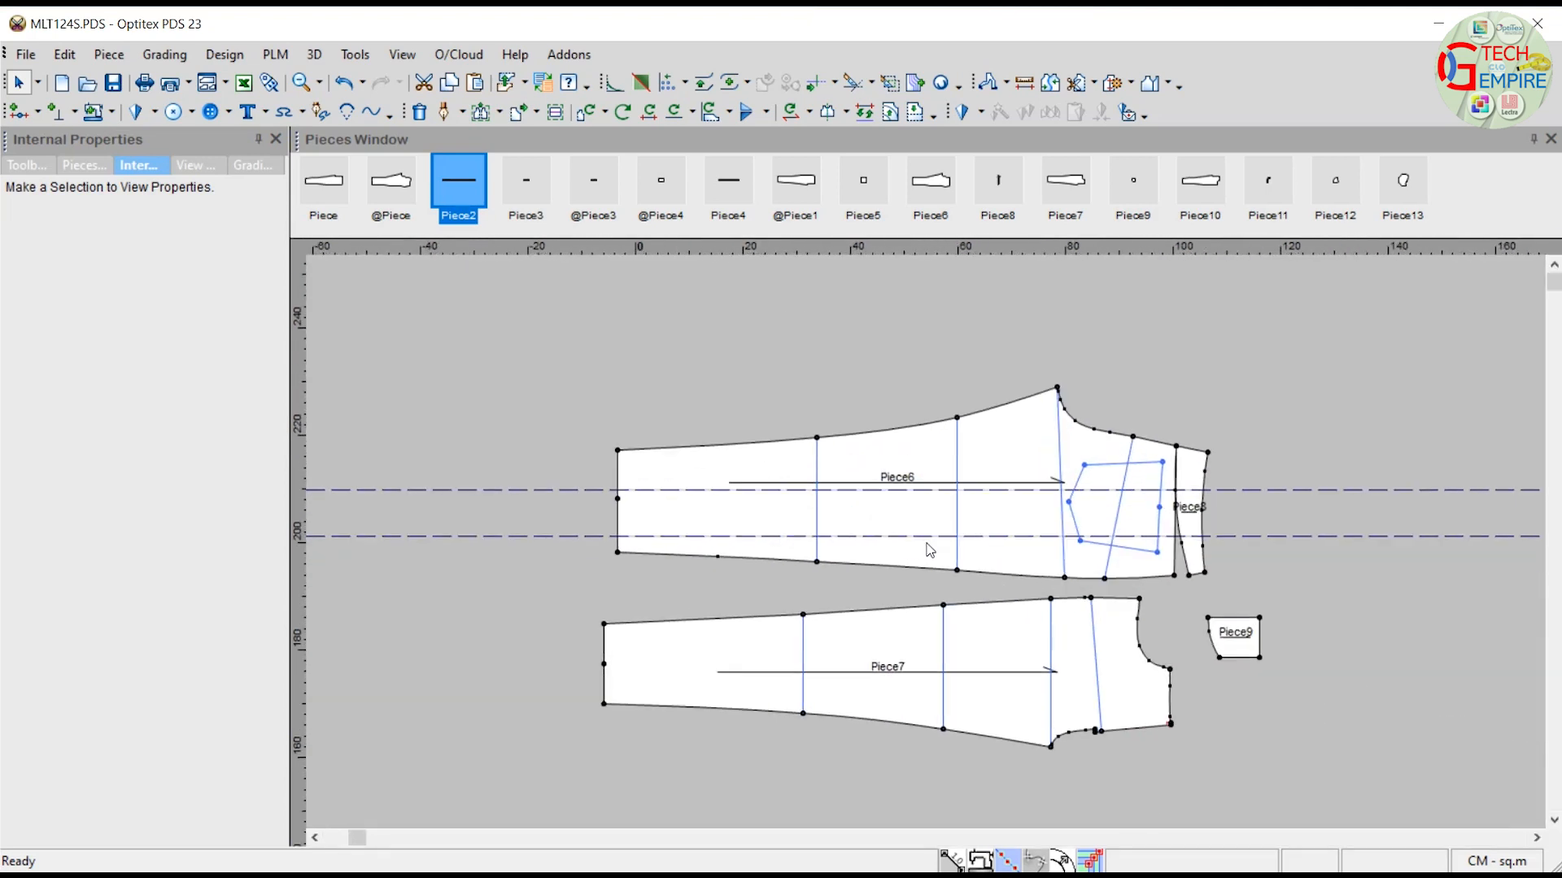
pyautogui.click(773, 524)
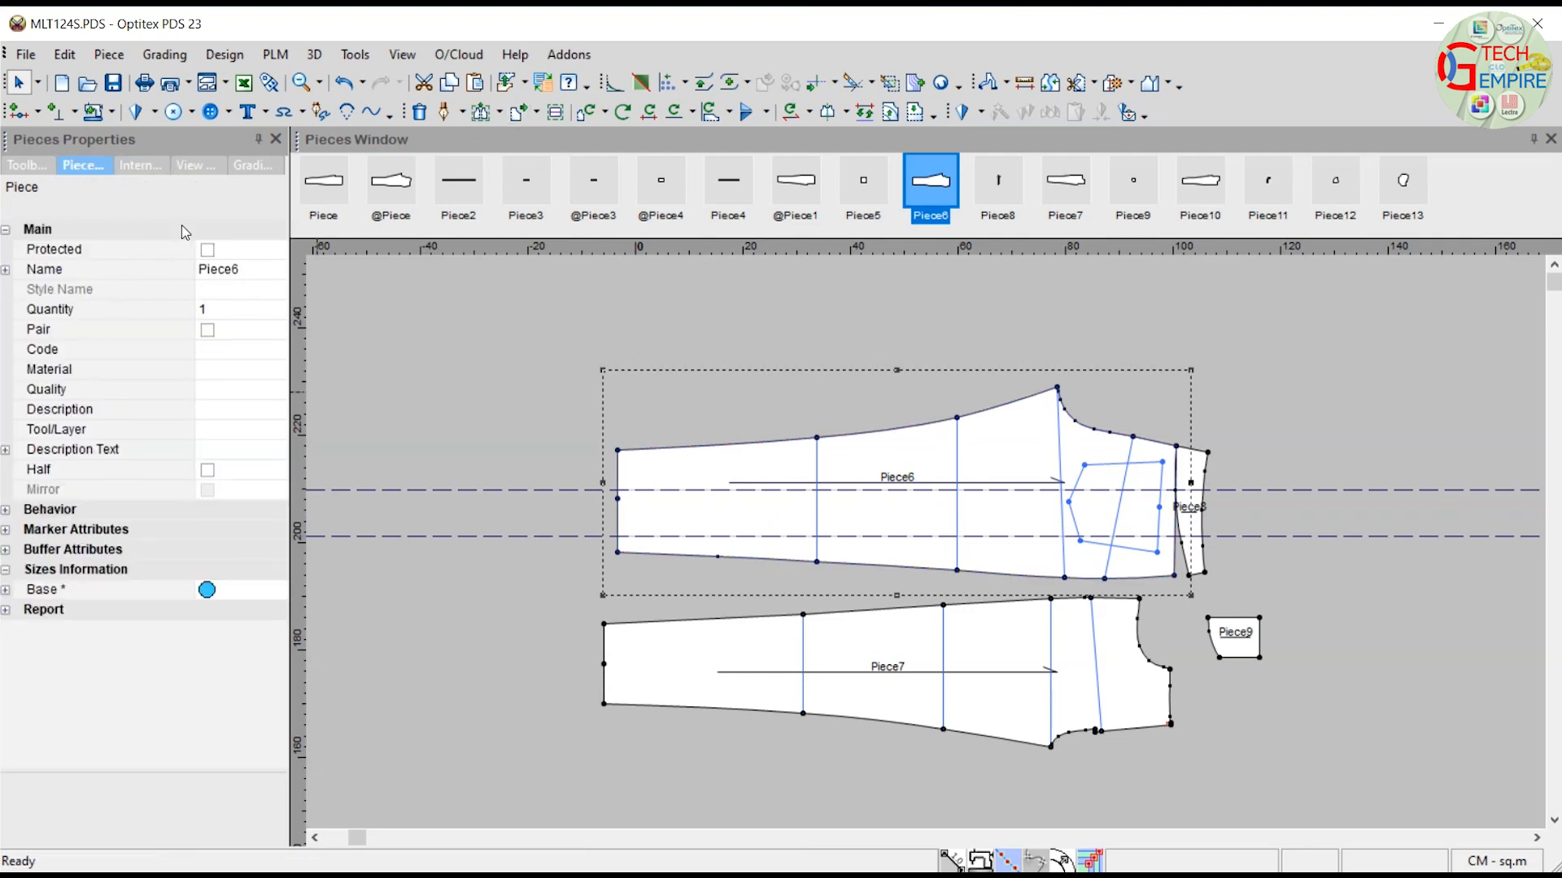
pyautogui.click(244, 269)
pyautogui.write('Back')
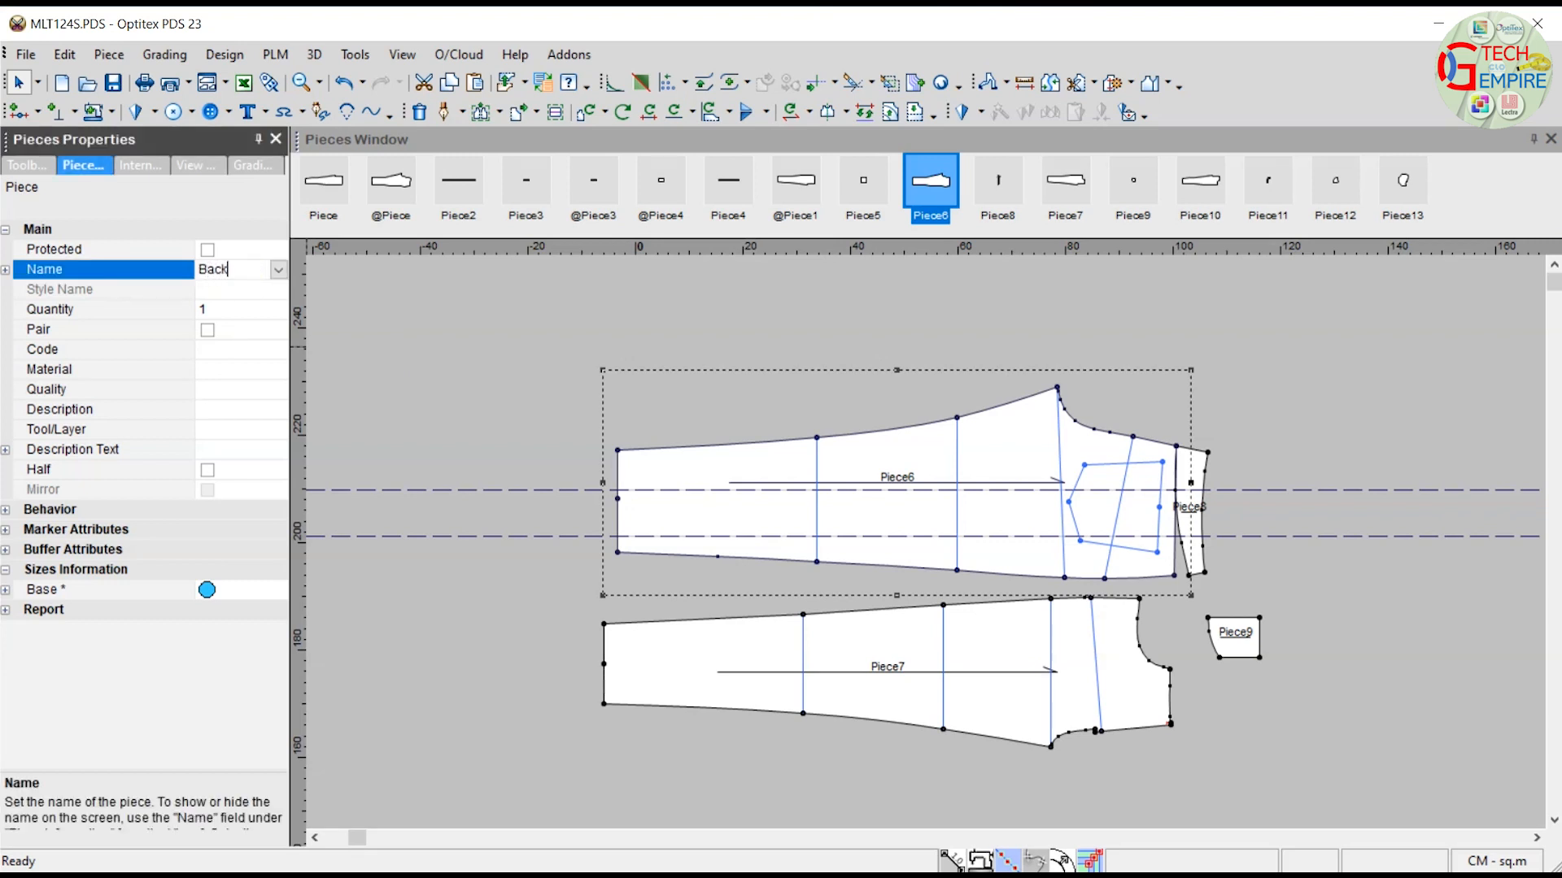
pyautogui.click(208, 331)
pyautogui.click(208, 331)
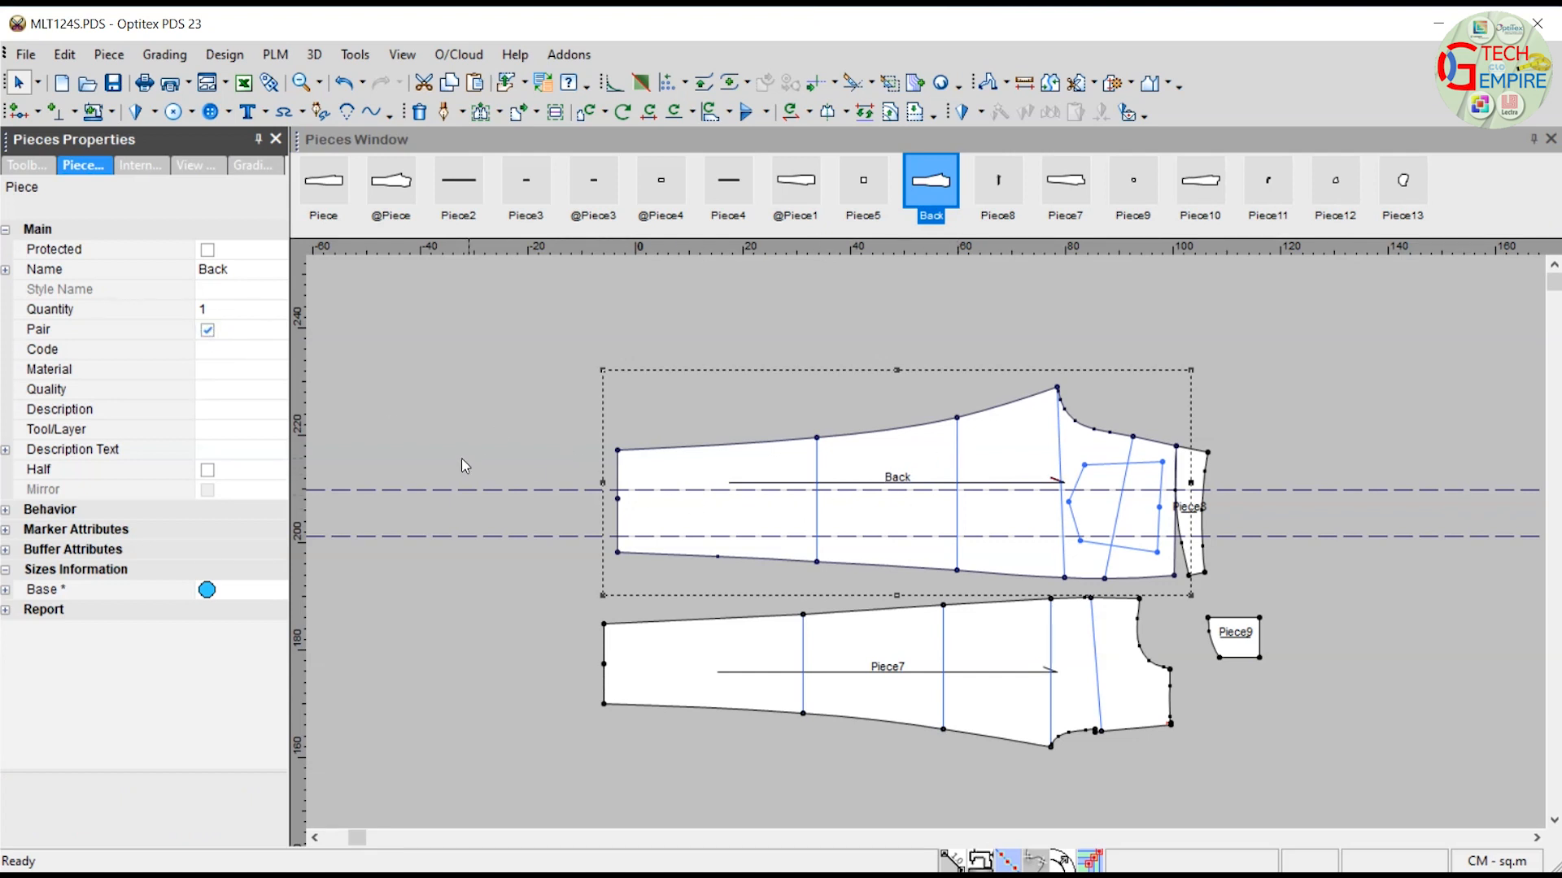
pyautogui.click(226, 371)
pyautogui.write('S')
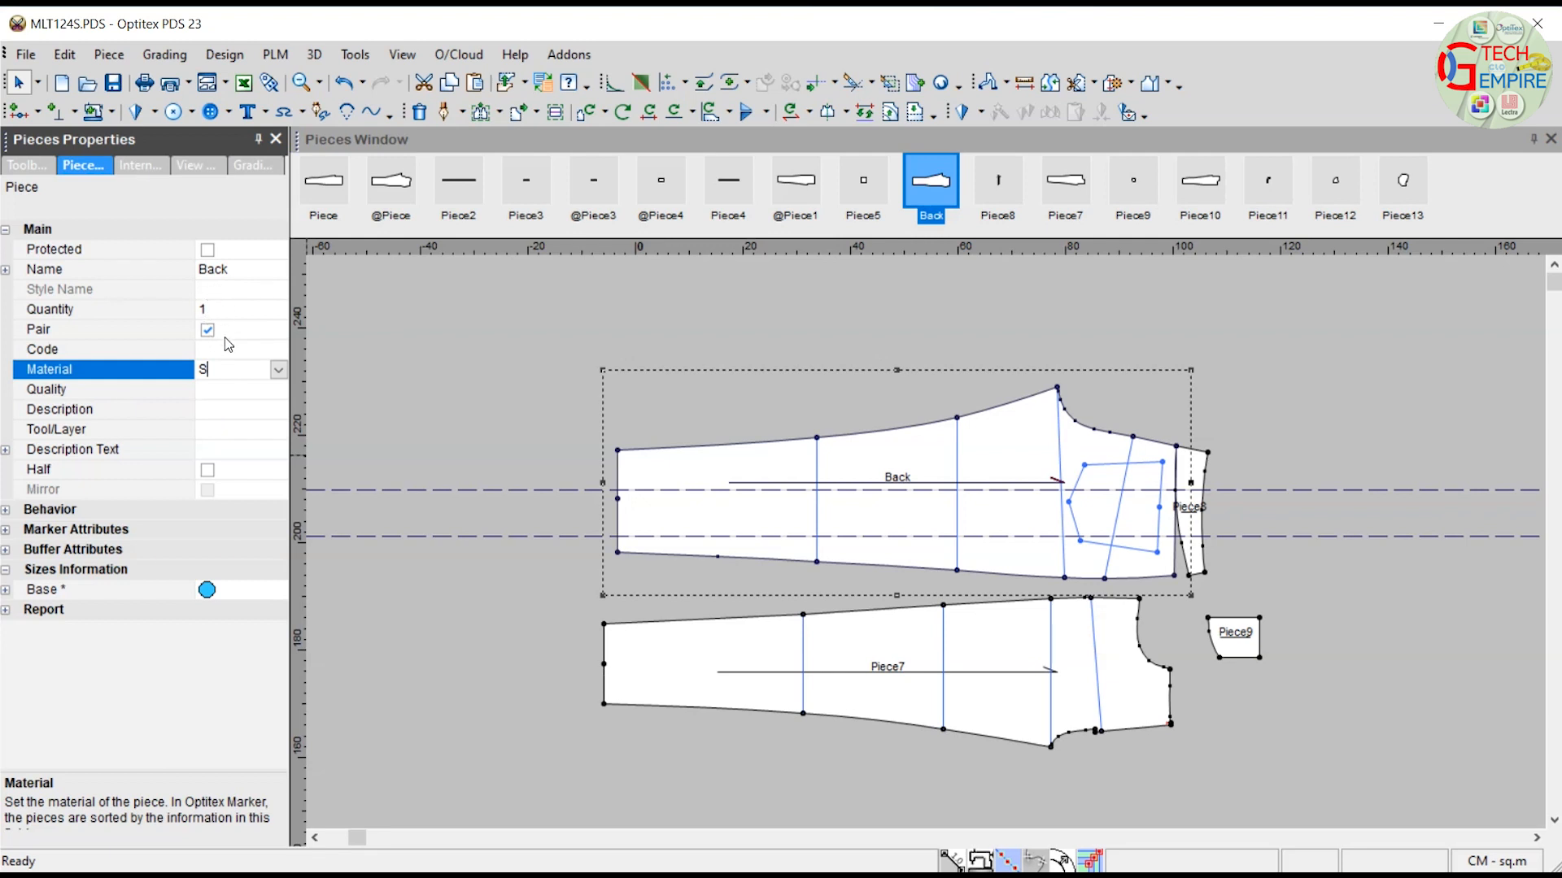
# Name Piece7 "Front R" and set its material to S.
pyautogui.click(854, 654)
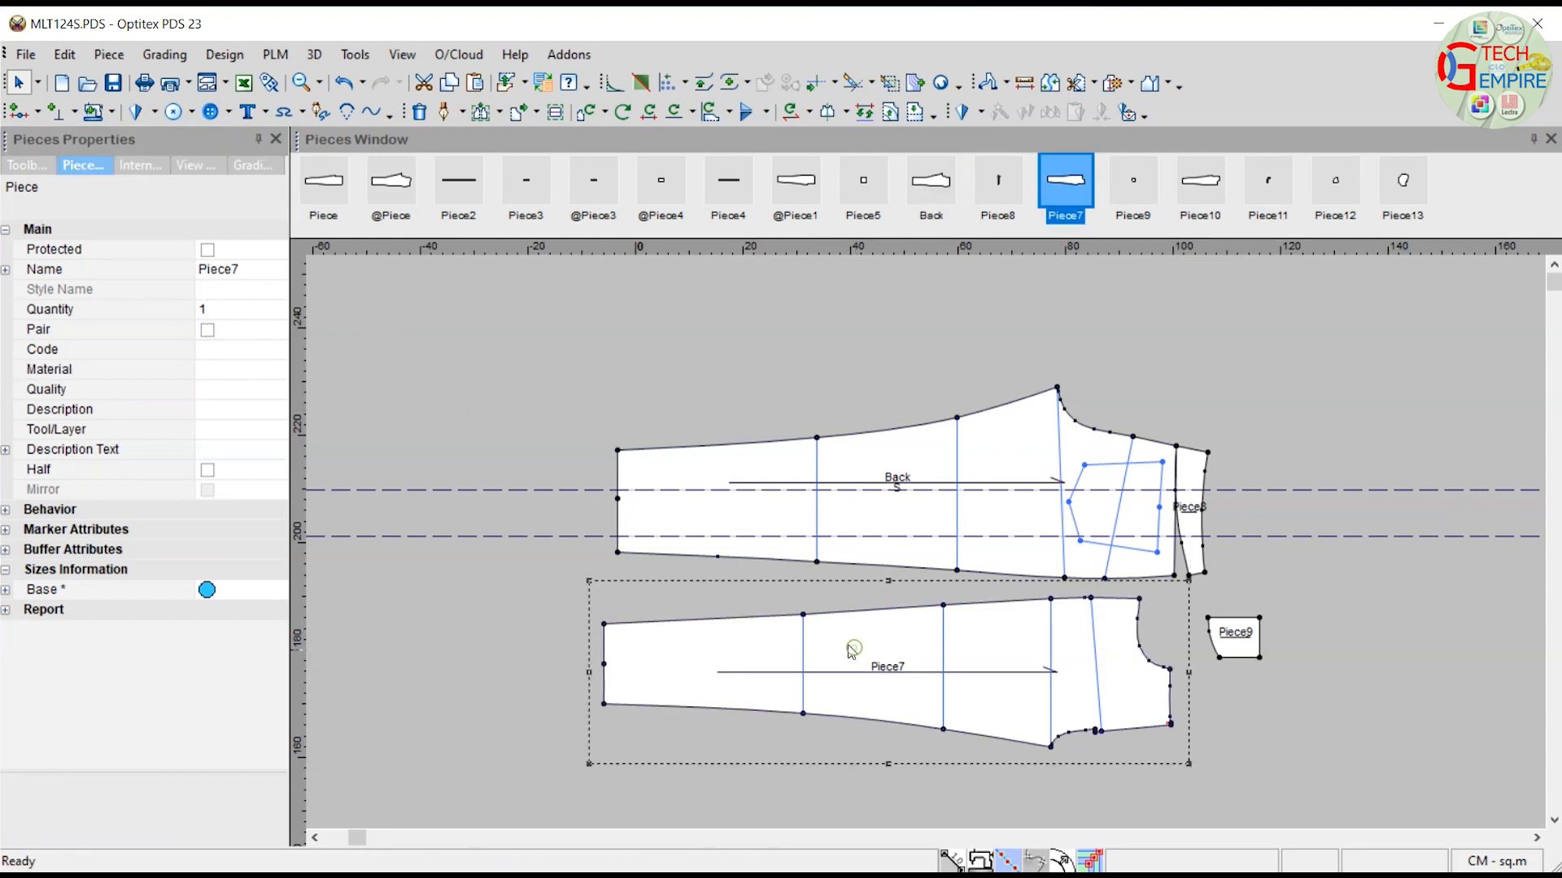
pyautogui.click(256, 278)
pyautogui.write('Front')
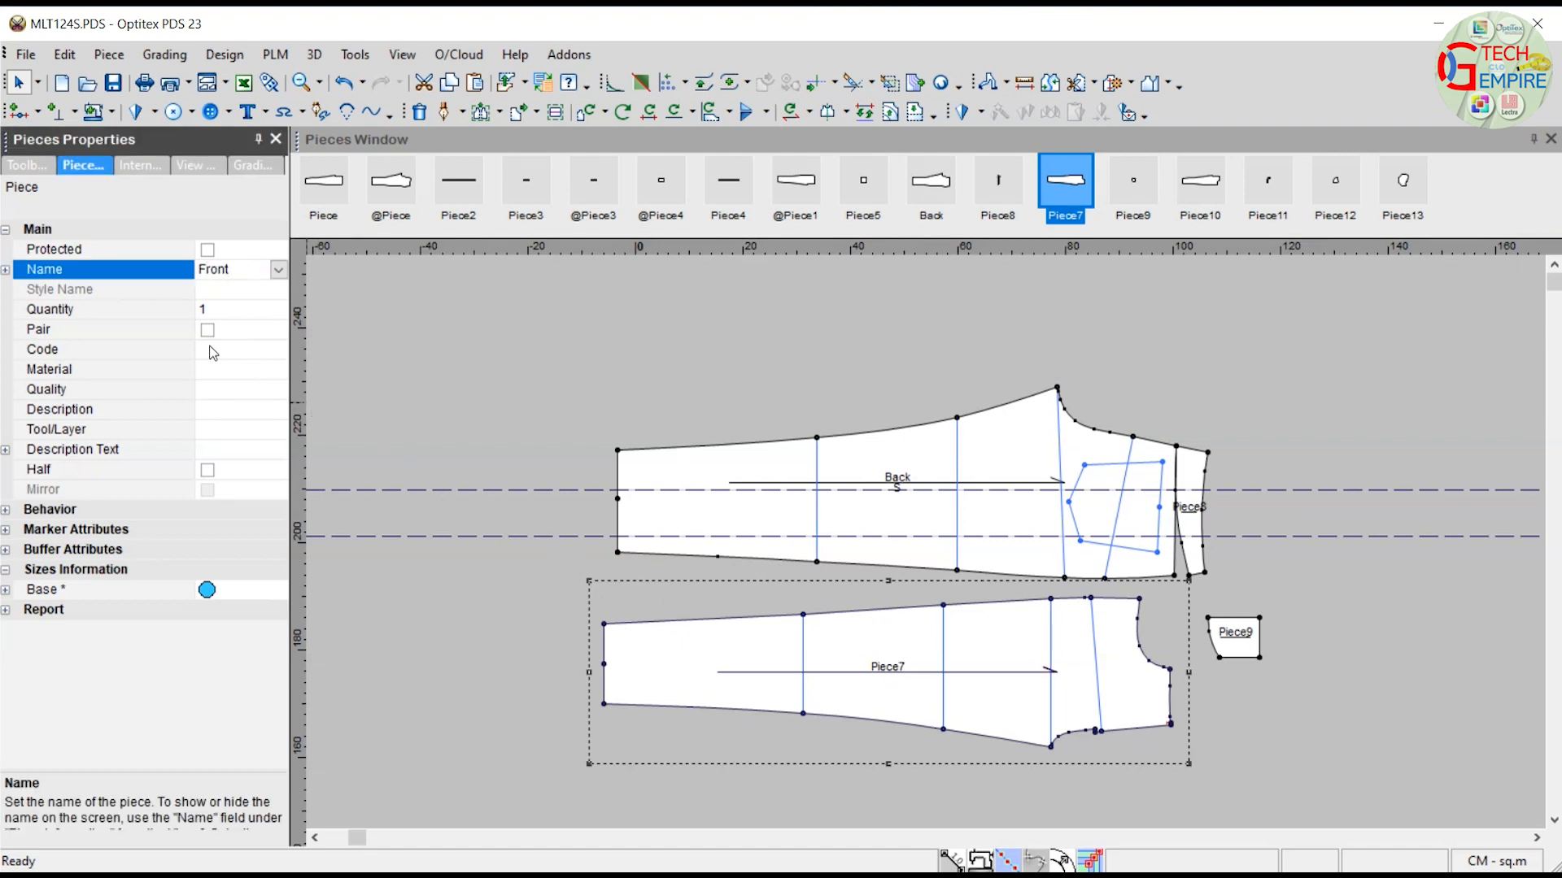
pyautogui.write('R')
pyautogui.click(219, 371)
pyautogui.write('S')
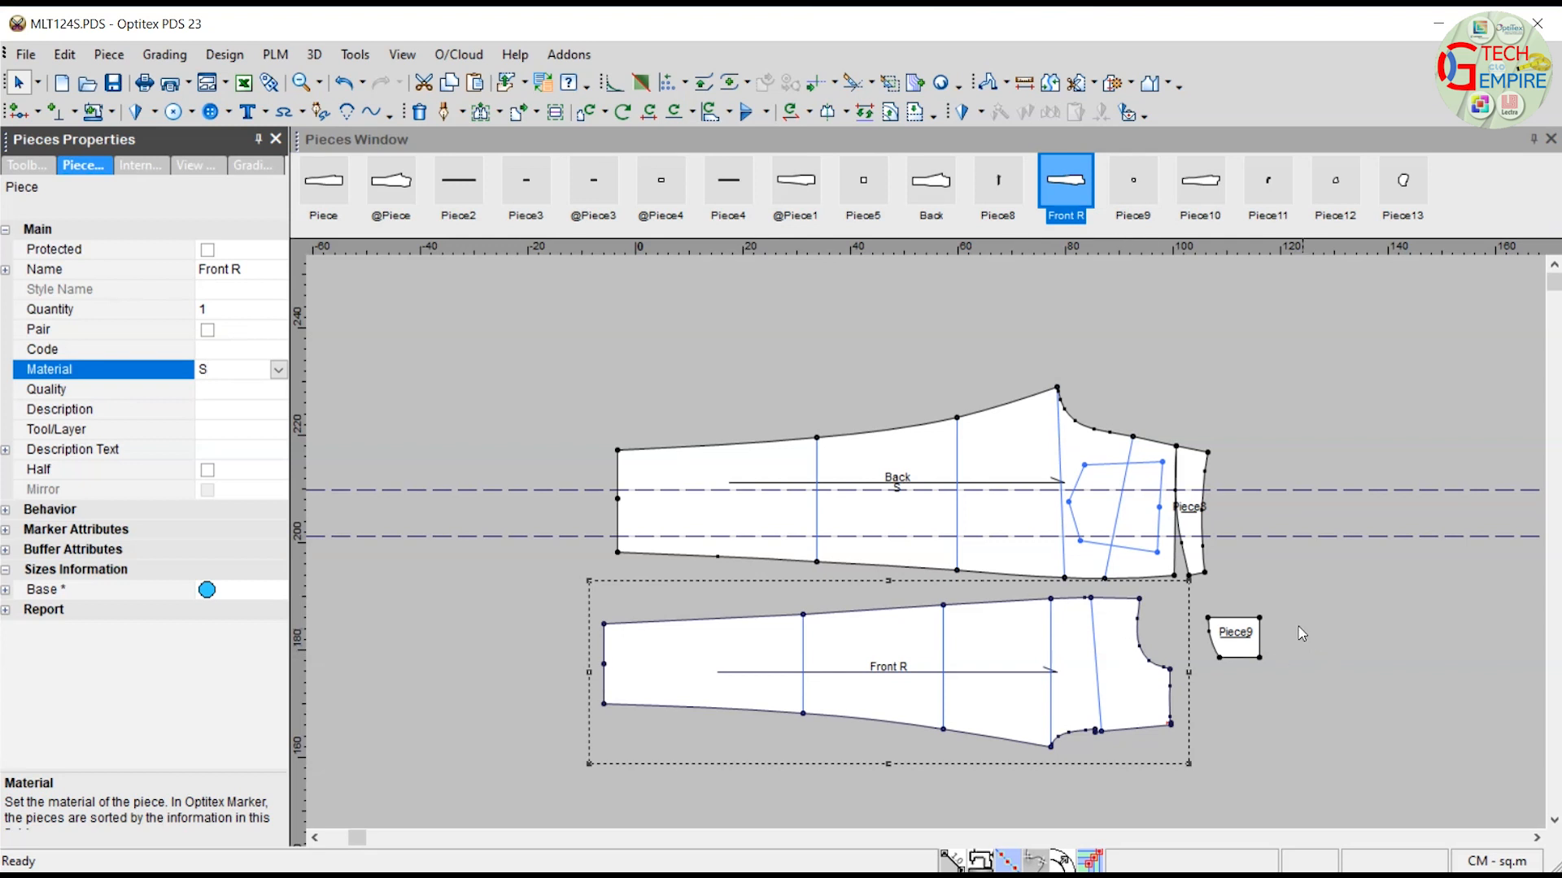
# Name the narrow Piece8 beside the Back piece "Back yoke", mark it as a pair and set its material to S.
pyautogui.click(1192, 470)
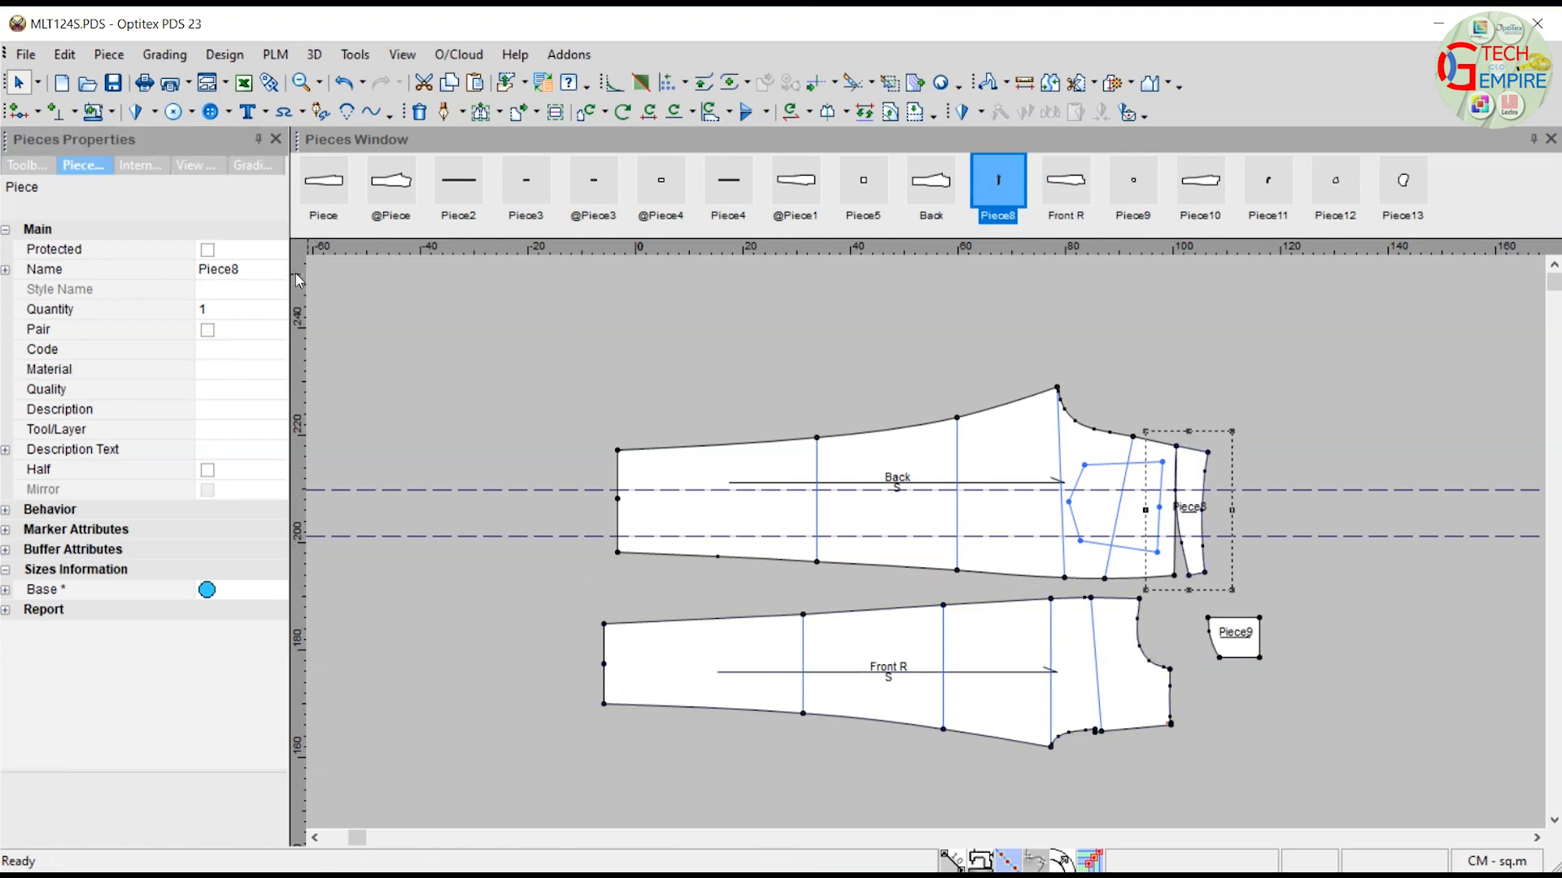
pyautogui.click(252, 270)
pyautogui.write('Back yoke')
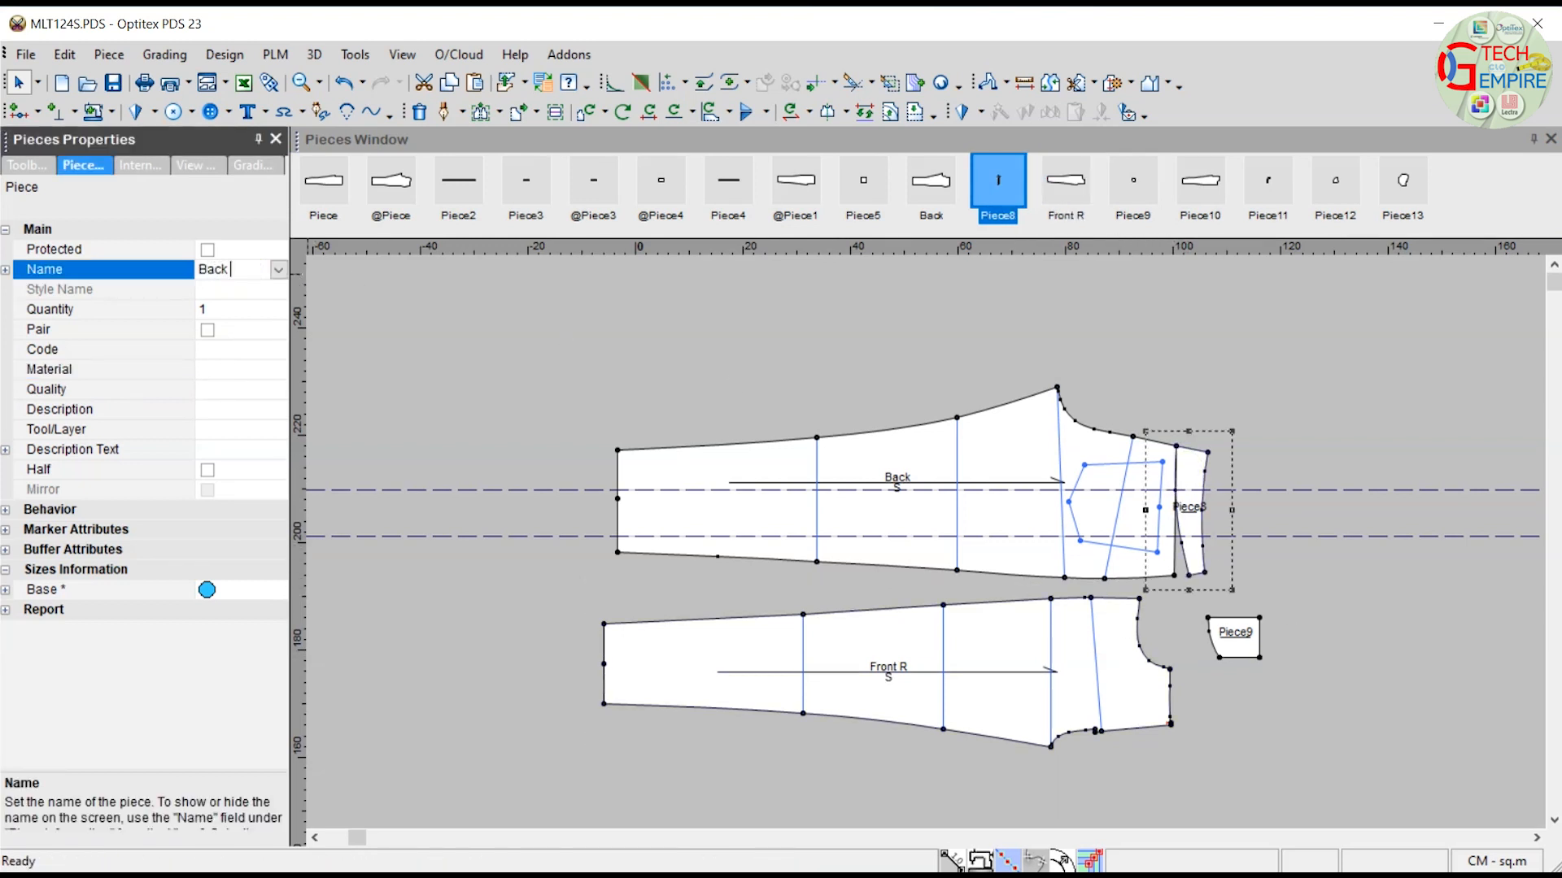
pyautogui.click(208, 331)
pyautogui.click(217, 388)
pyautogui.click(215, 372)
pyautogui.write('S')
pyautogui.press('Return')
# Name the small Piece9 "C pkt" and set its material to S.
pyautogui.click(1255, 651)
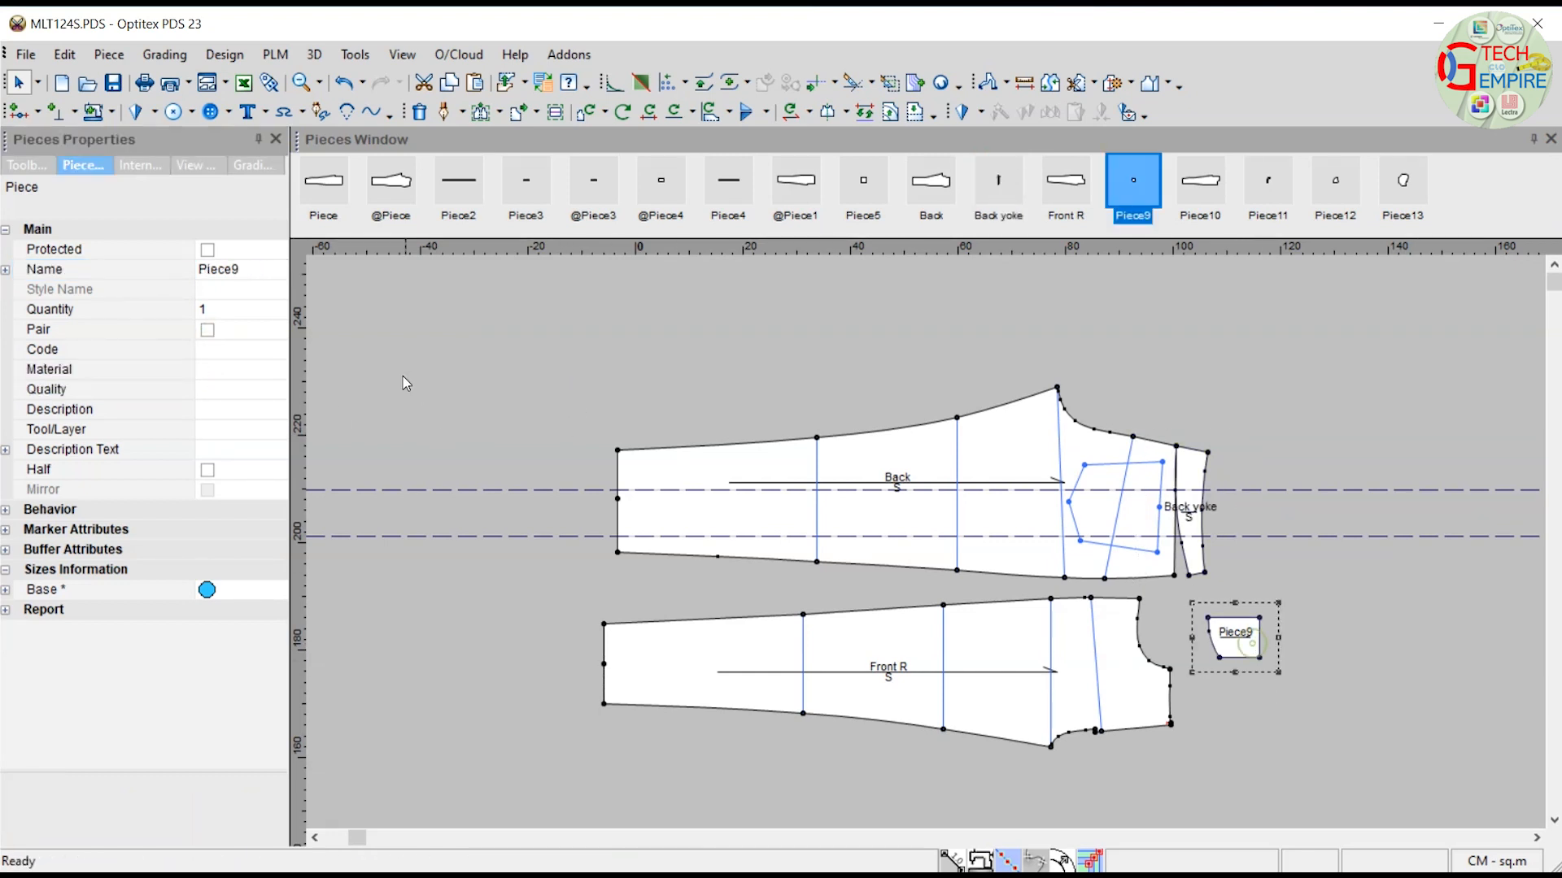
pyautogui.click(238, 269)
pyautogui.write('C pkt')
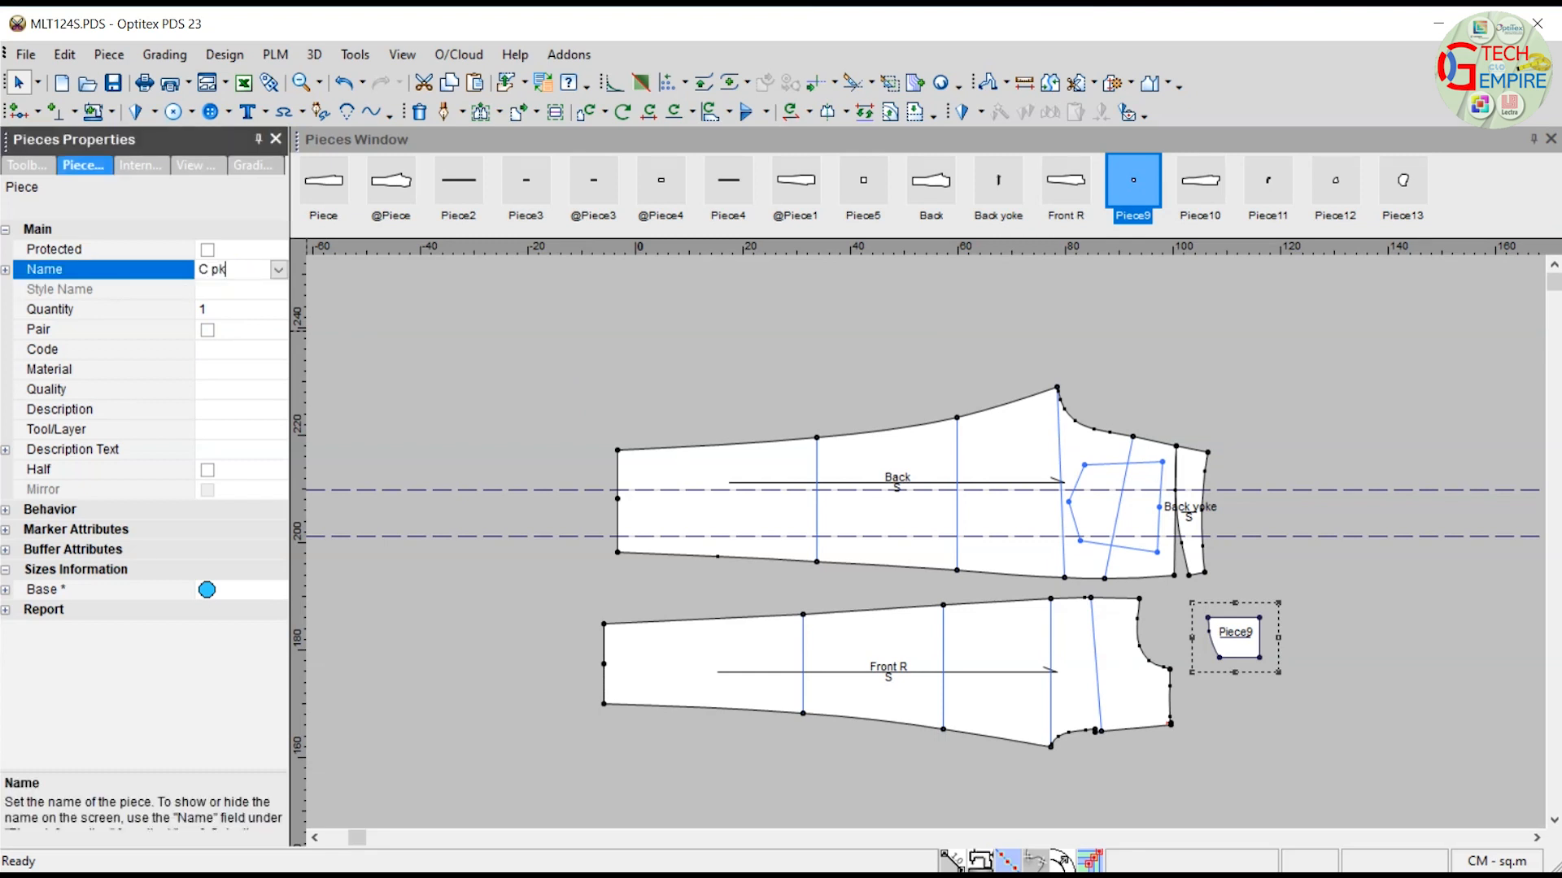
pyautogui.click(214, 369)
pyautogui.write('S')
pyautogui.click(1330, 529)
# Name Piece10 "Front L" and set its material to S.
pyautogui.scroll(-4, 1172, 701)
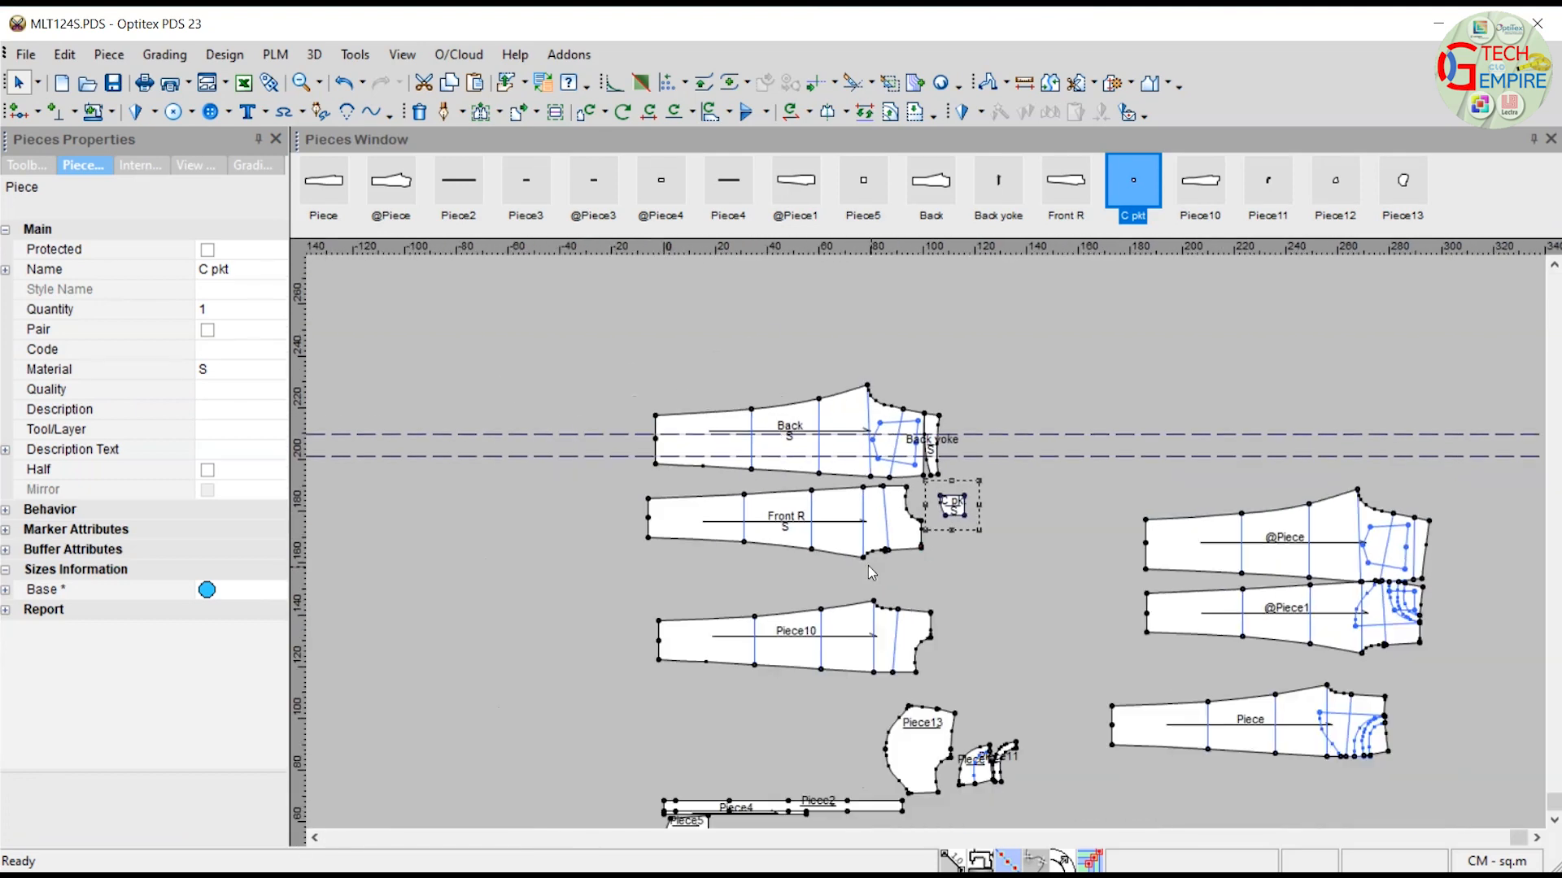
pyautogui.scroll(4, 834, 626)
pyautogui.click(959, 585)
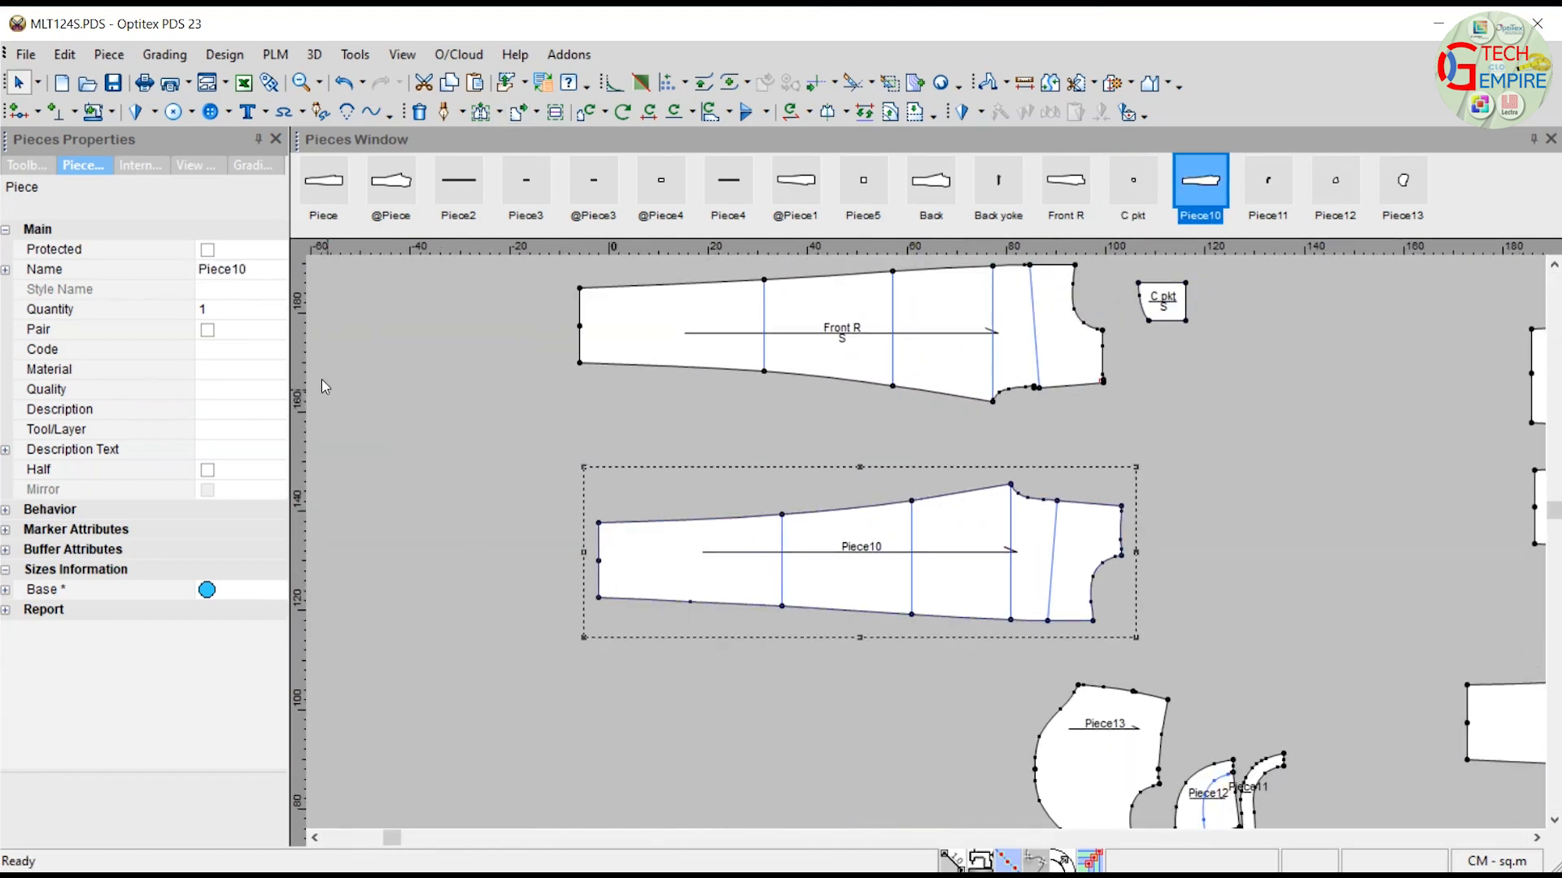
pyautogui.click(254, 278)
pyautogui.write('Front L')
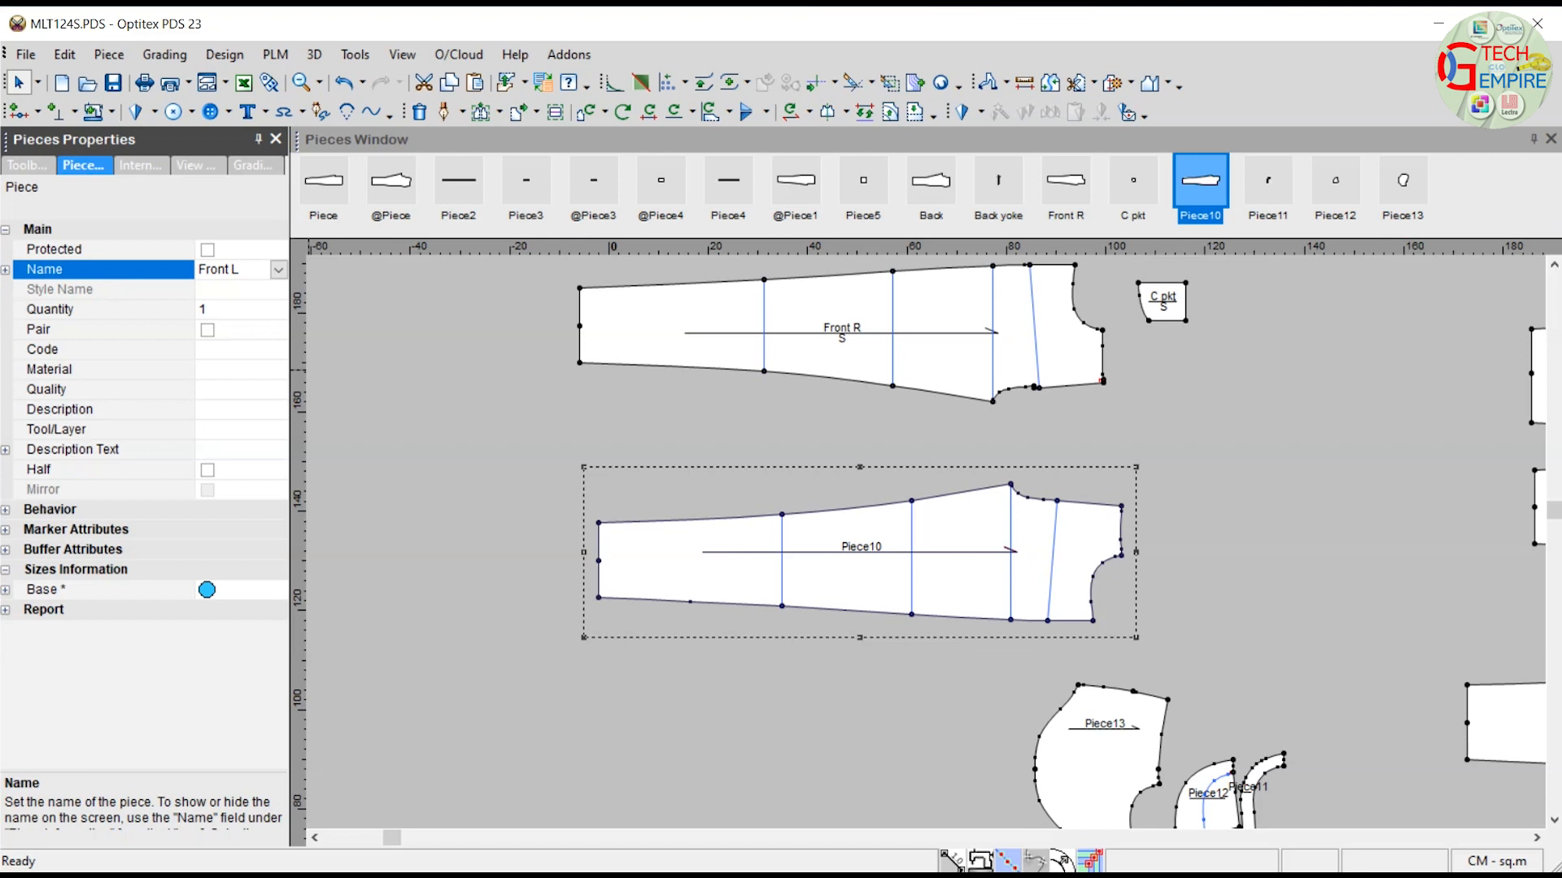
pyautogui.click(210, 371)
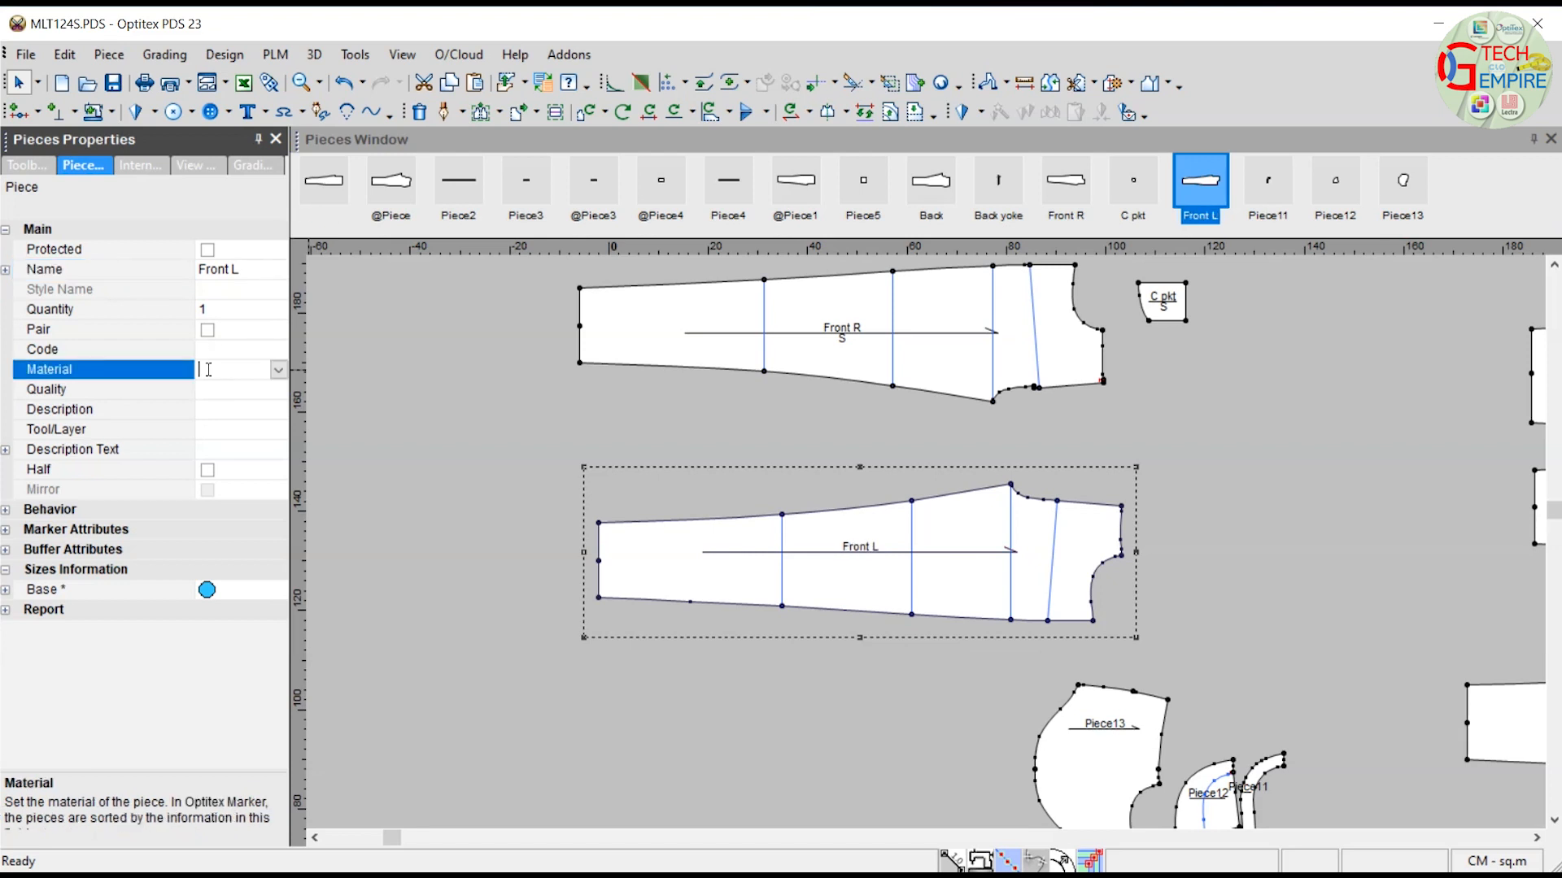
pyautogui.write('S')
# Name Piece13 "Frt pkt bag", mark it as a pair and set its material to P.
pyautogui.click(1057, 773)
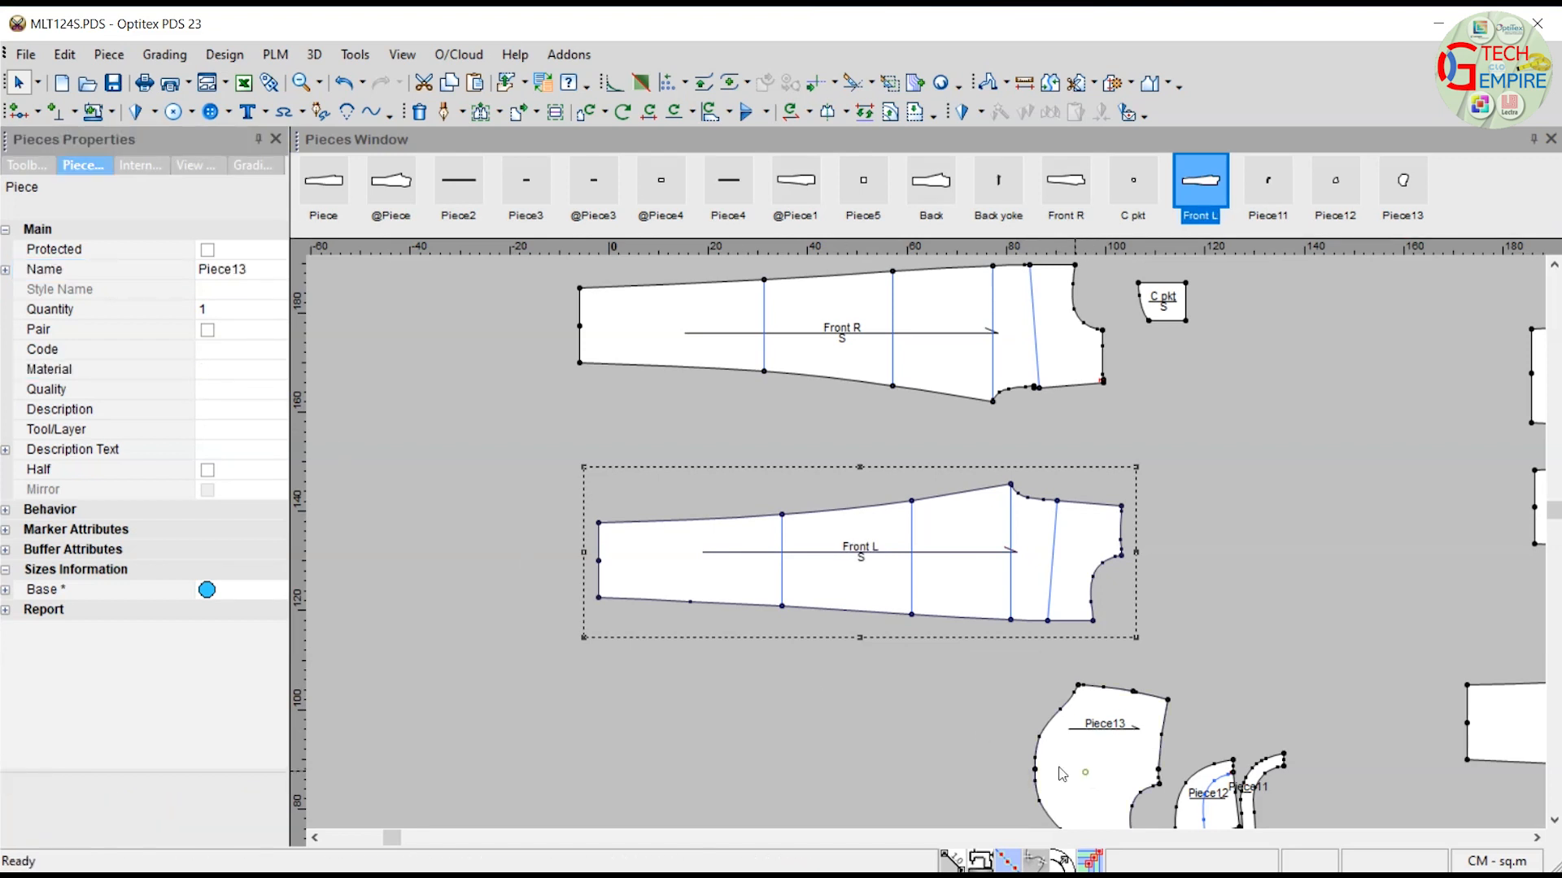
pyautogui.click(253, 270)
pyautogui.write('Frt pkt bag')
pyautogui.press('Return')
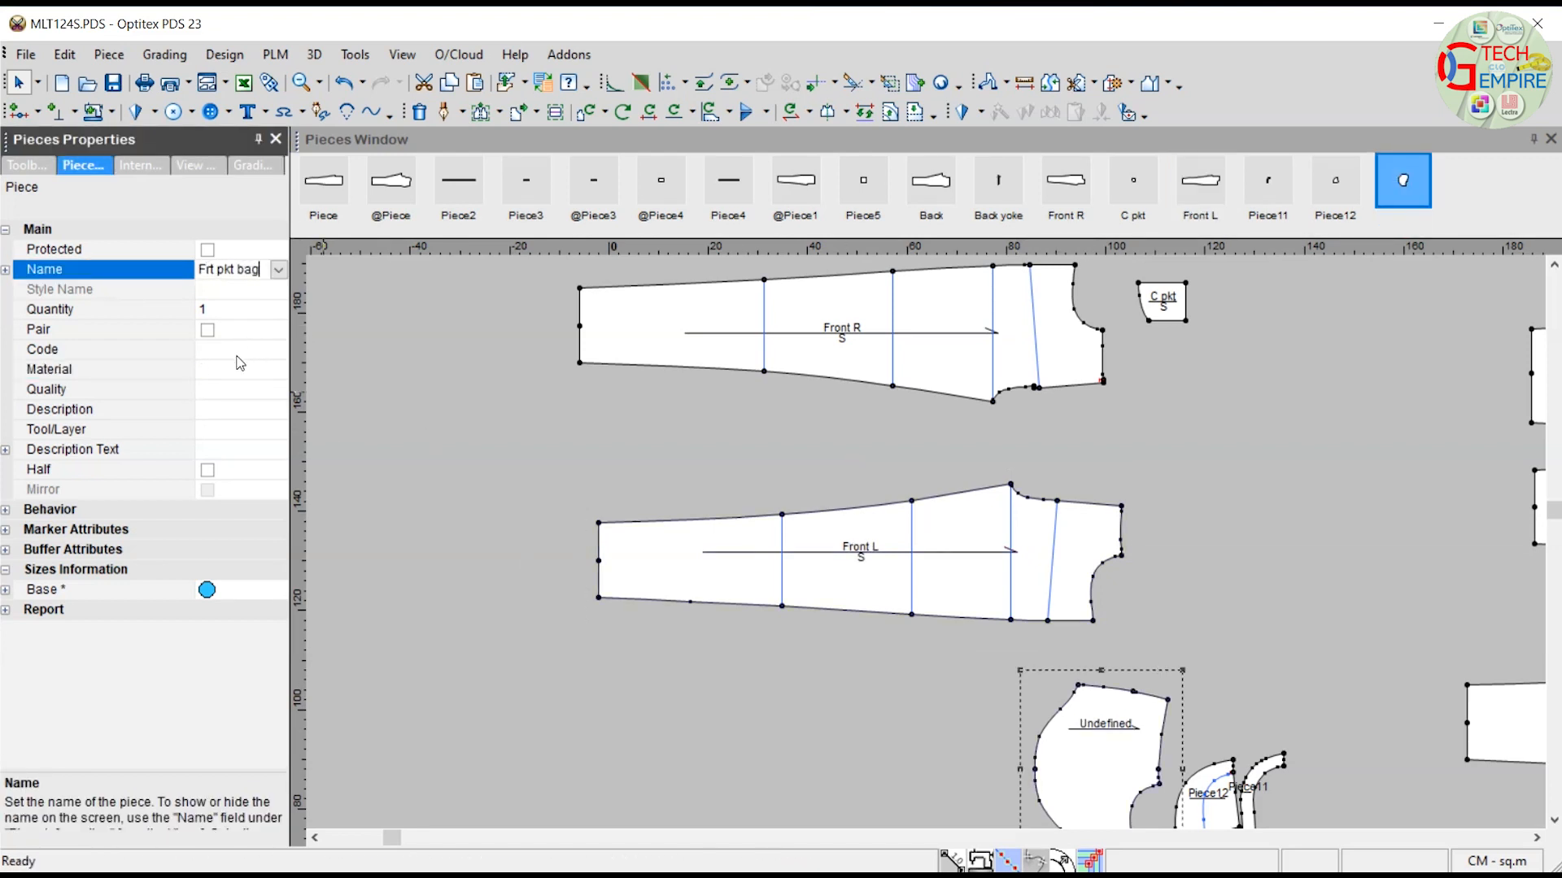
pyautogui.click(207, 329)
pyautogui.click(211, 370)
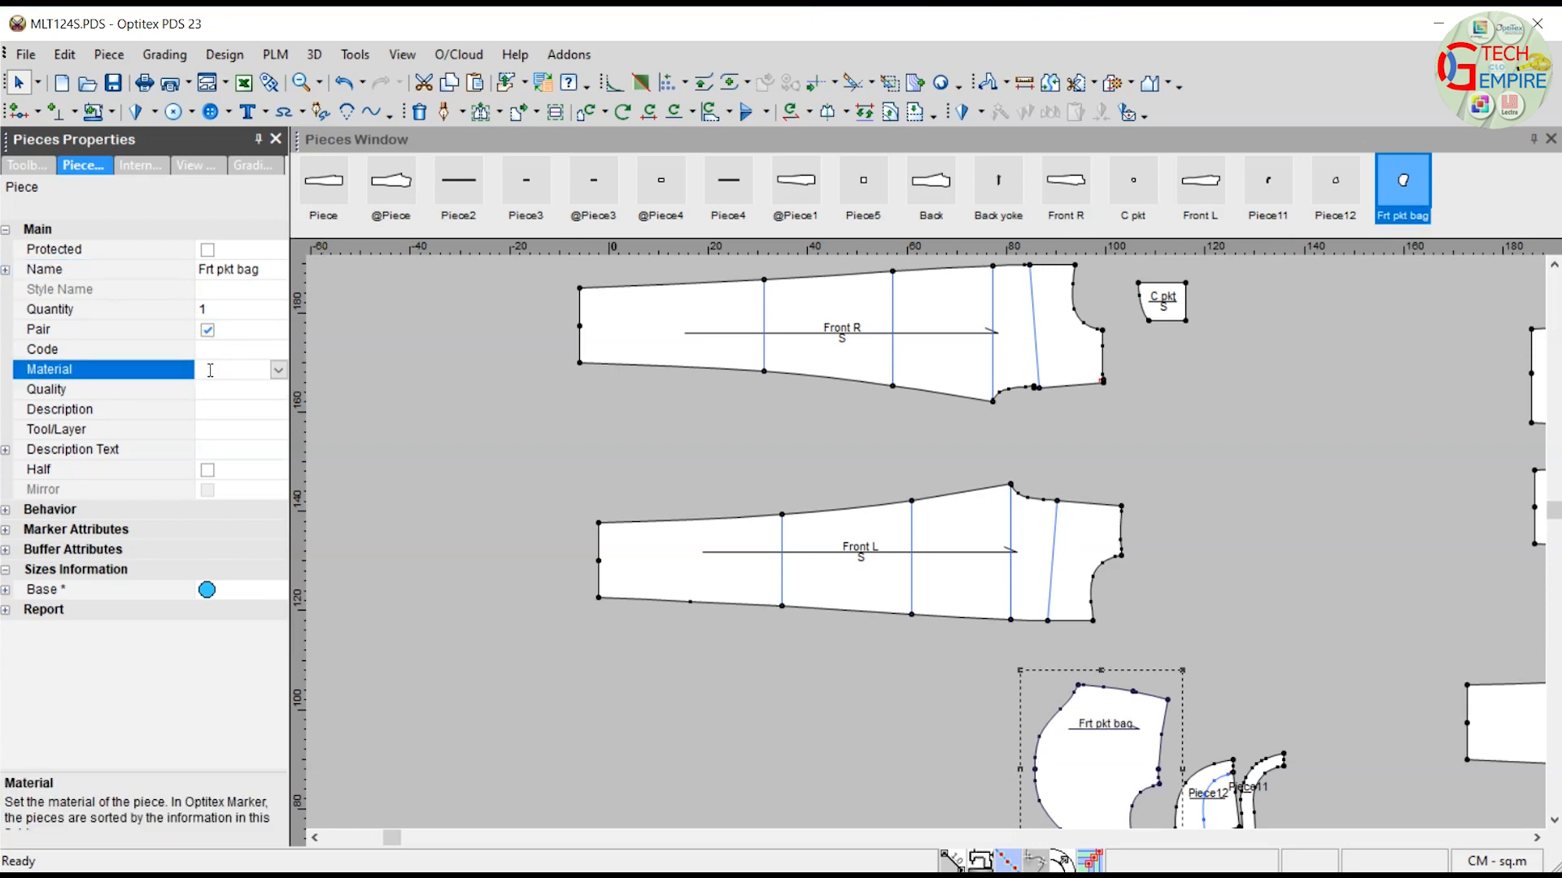
pyautogui.write('P')
pyautogui.click(1235, 678)
# Name Piece12 next to the pocket bag "Seam", mark it as a pair and set its material to S.
pyautogui.scroll(-3, 1128, 742)
pyautogui.scroll(4, 926, 542)
pyautogui.click(1022, 611)
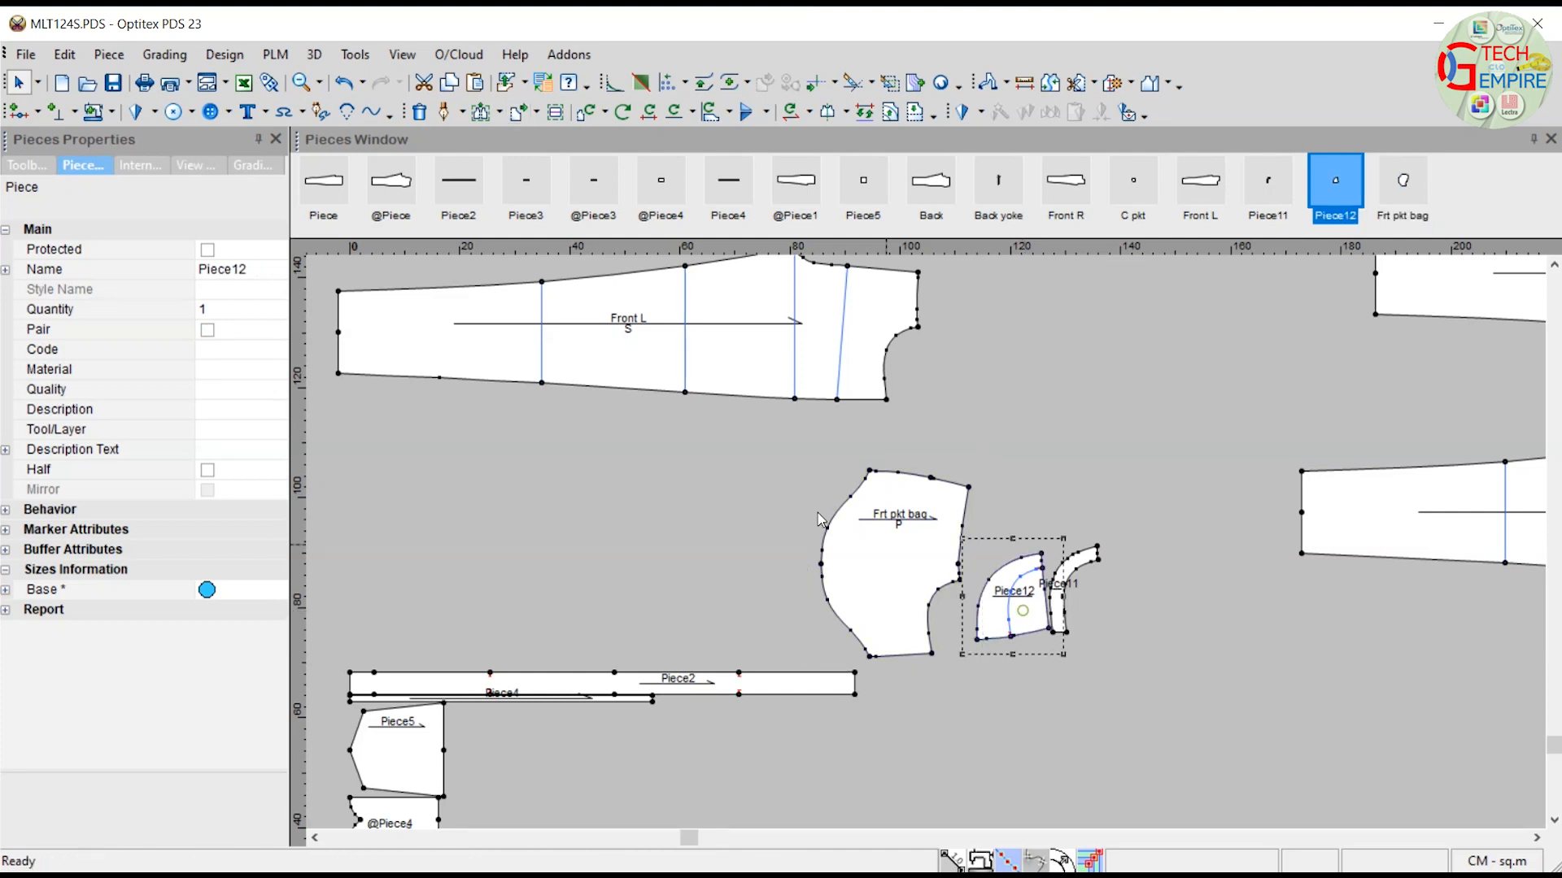
pyautogui.click(211, 275)
pyautogui.write('Seam')
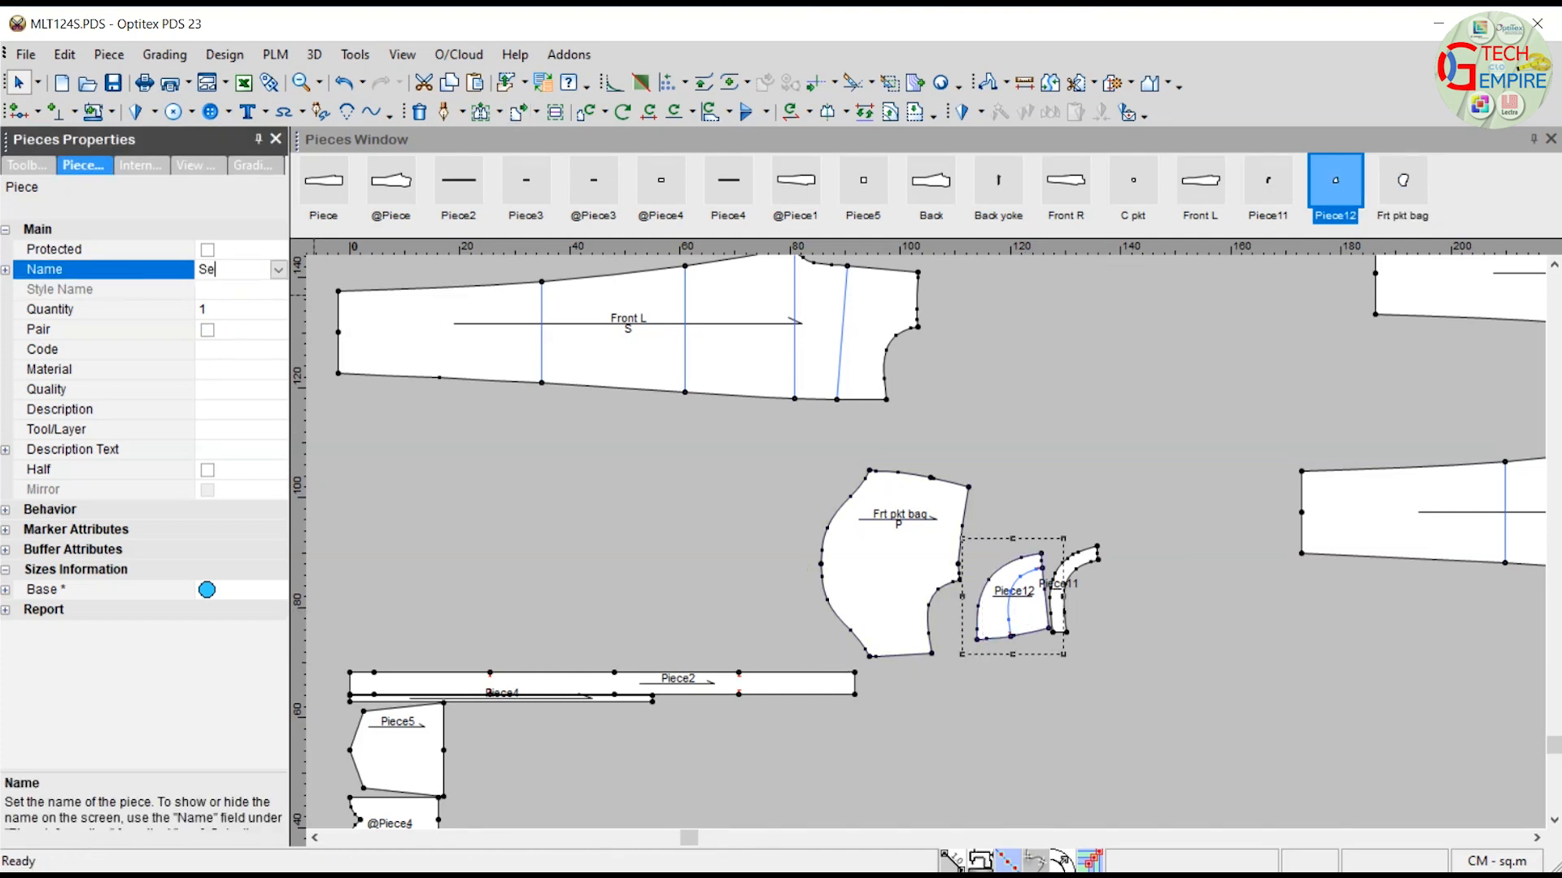
pyautogui.click(209, 330)
pyautogui.click(218, 389)
pyautogui.click(209, 369)
pyautogui.write('S')
pyautogui.click(1046, 509)
# Rename the Seam piece "Seam L", turn off its pair setting and save the file.
pyautogui.scroll(-5, 1046, 509)
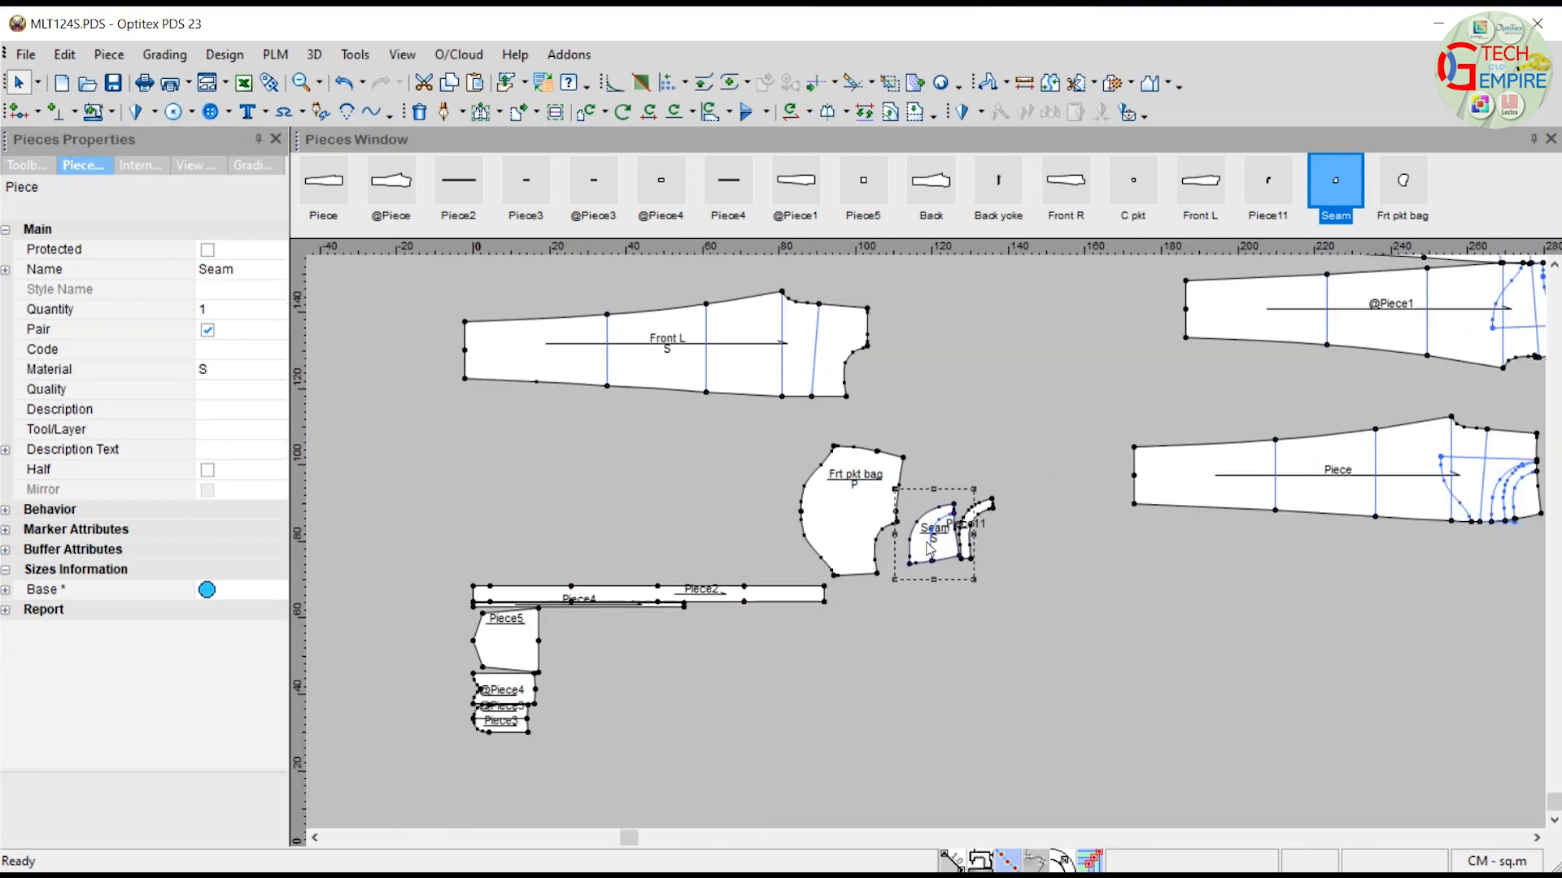
pyautogui.scroll(3, 996, 553)
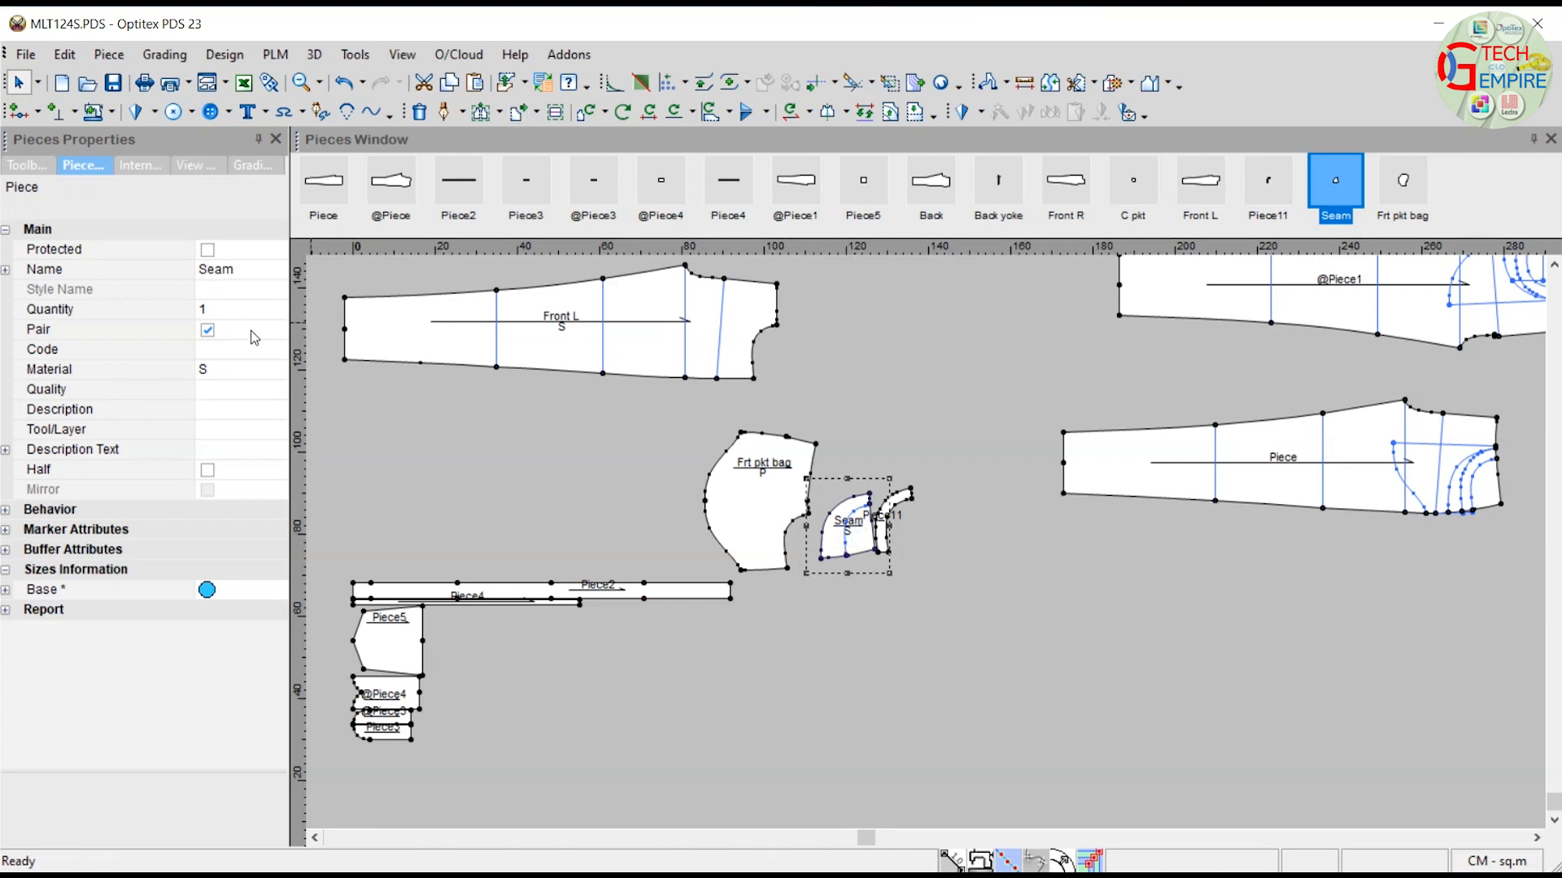
pyautogui.click(252, 275)
pyautogui.click(252, 275)
pyautogui.write('L')
pyautogui.click(207, 329)
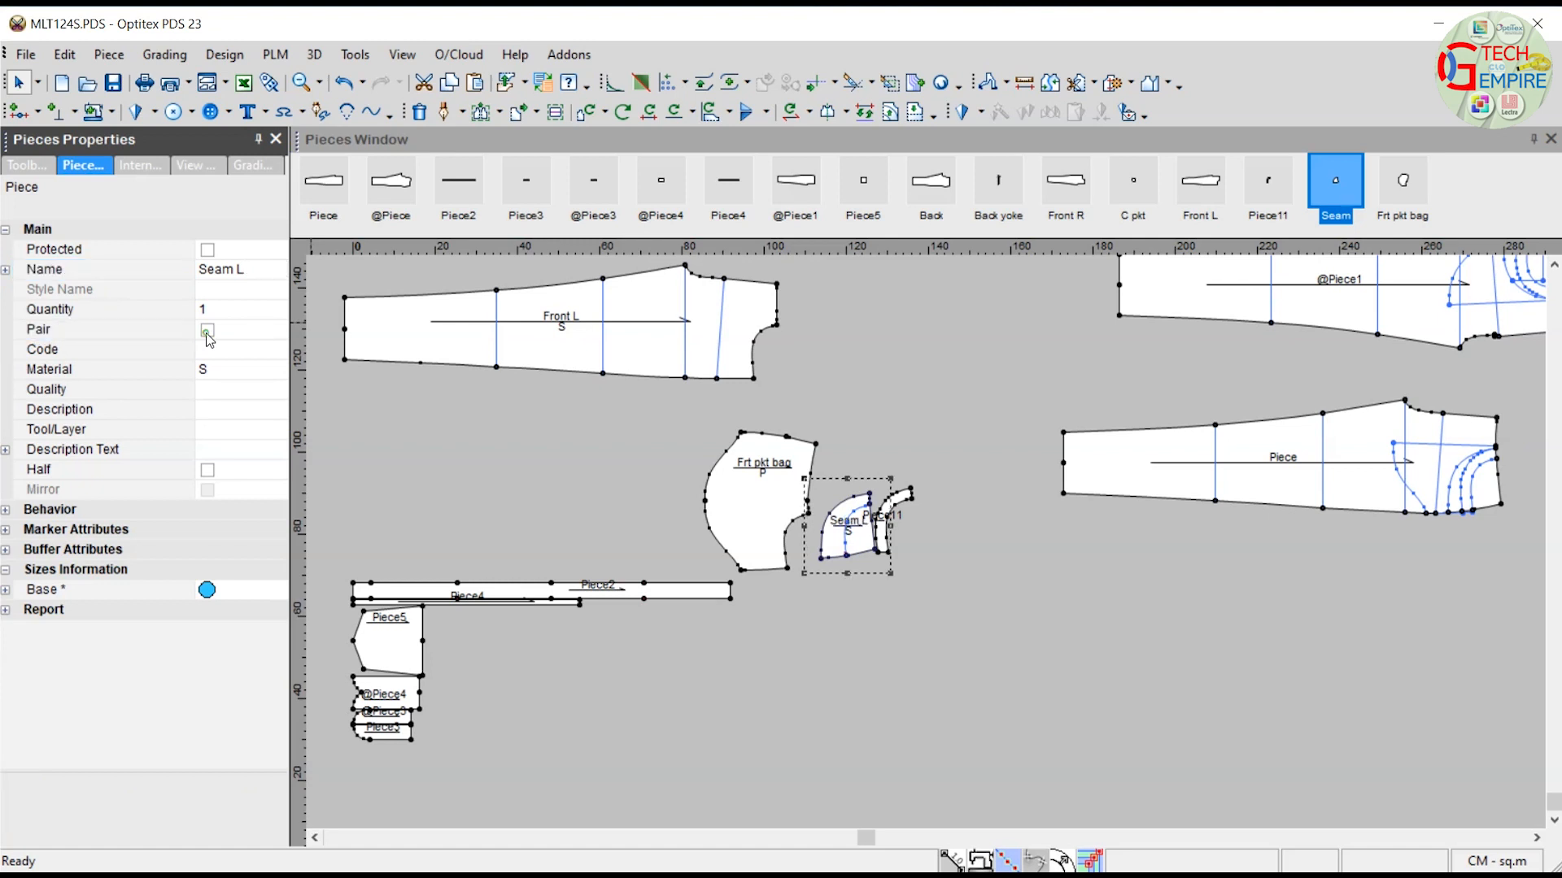
pyautogui.hotkey('ctrl', 's')
# Name the curved Piece11 "Facing", mark it as a pair and set its material to S.
pyautogui.click(909, 500)
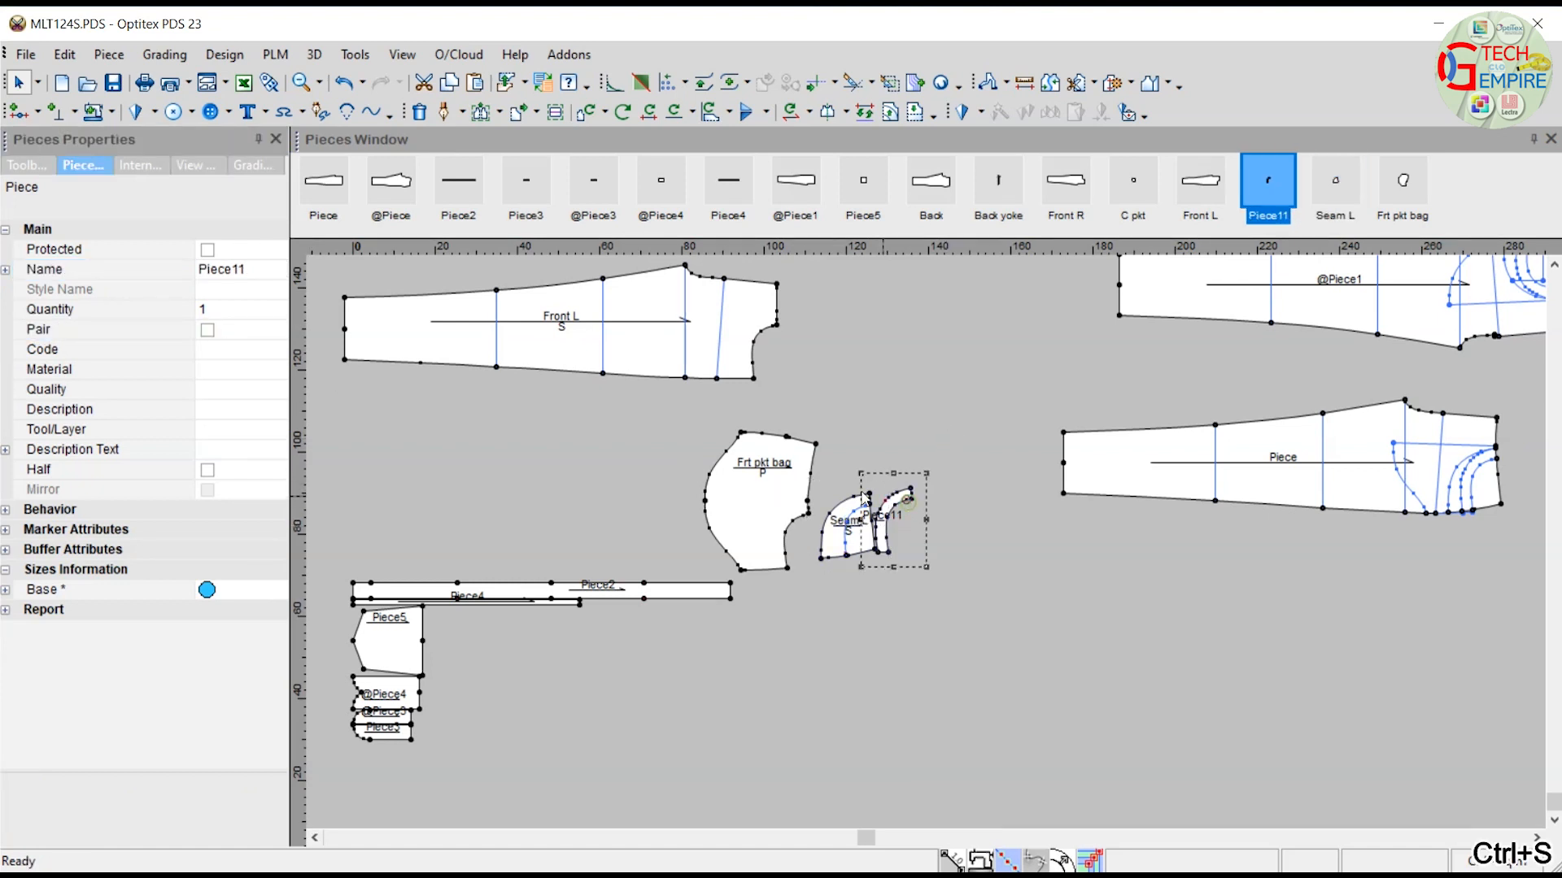
pyautogui.click(251, 279)
pyautogui.write('Facing')
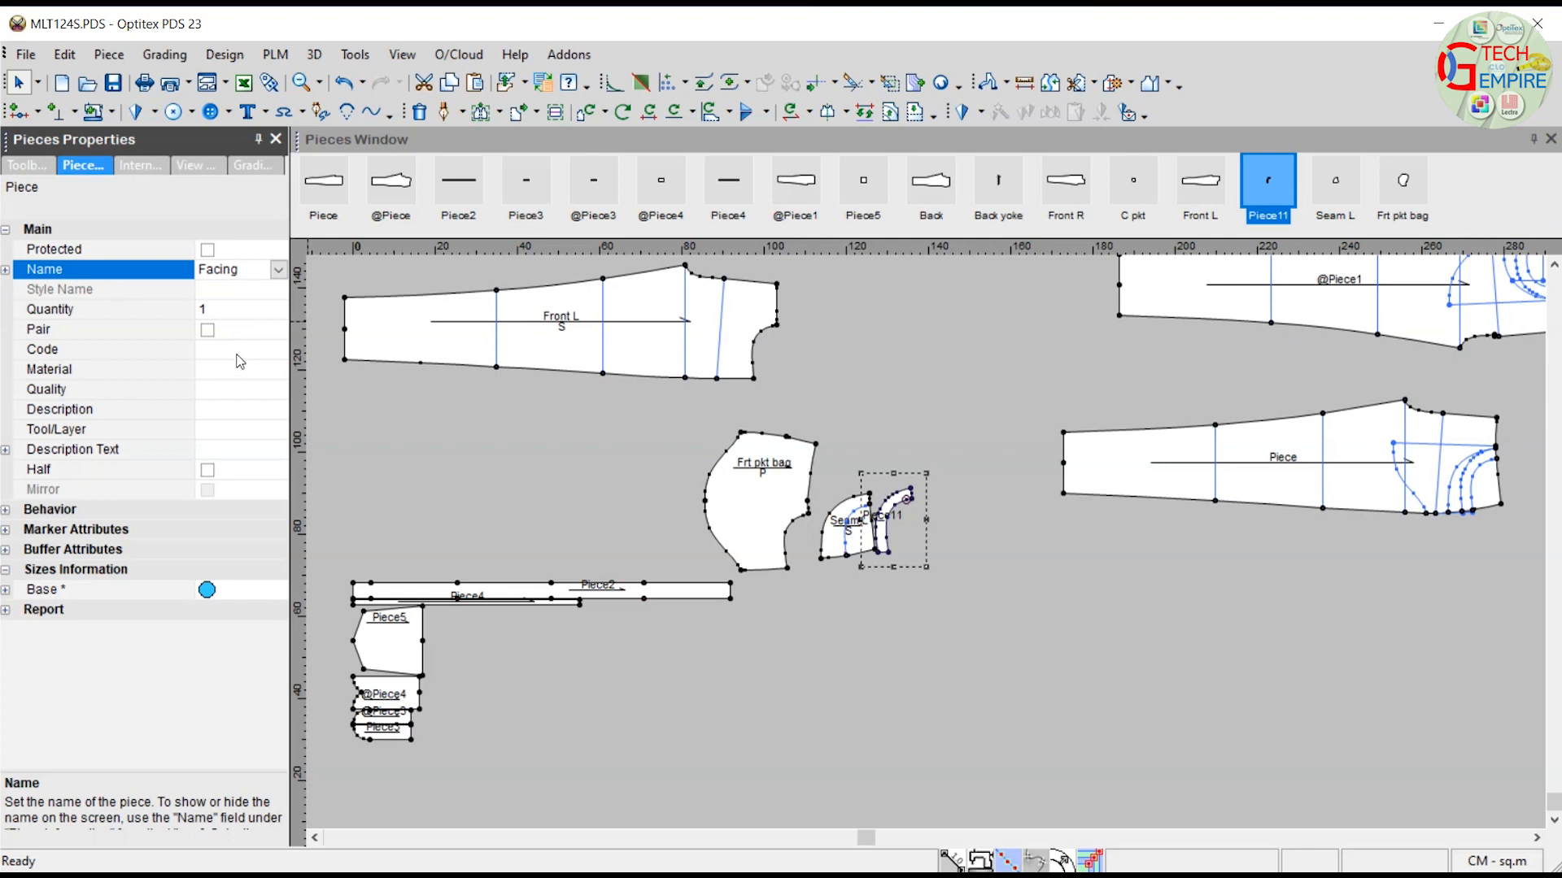
pyautogui.click(208, 329)
pyautogui.click(208, 370)
pyautogui.write('S')
pyautogui.click(456, 495)
# Name the long strip Piece2 "Waist", mark it as a pair and set its material to S.
pyautogui.click(686, 590)
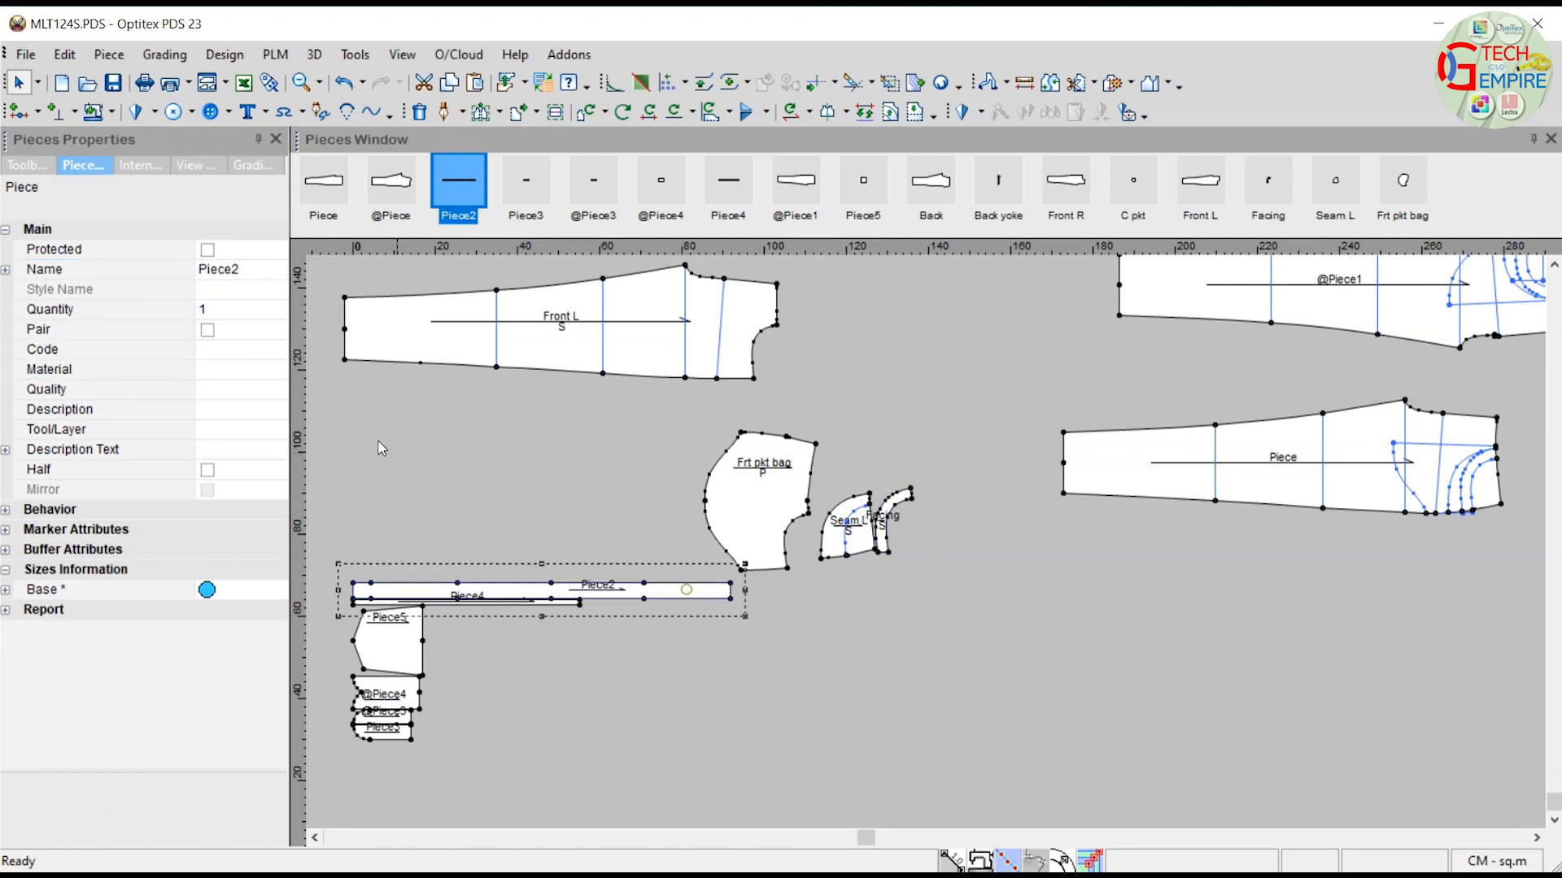
pyautogui.click(242, 269)
pyautogui.press('w')
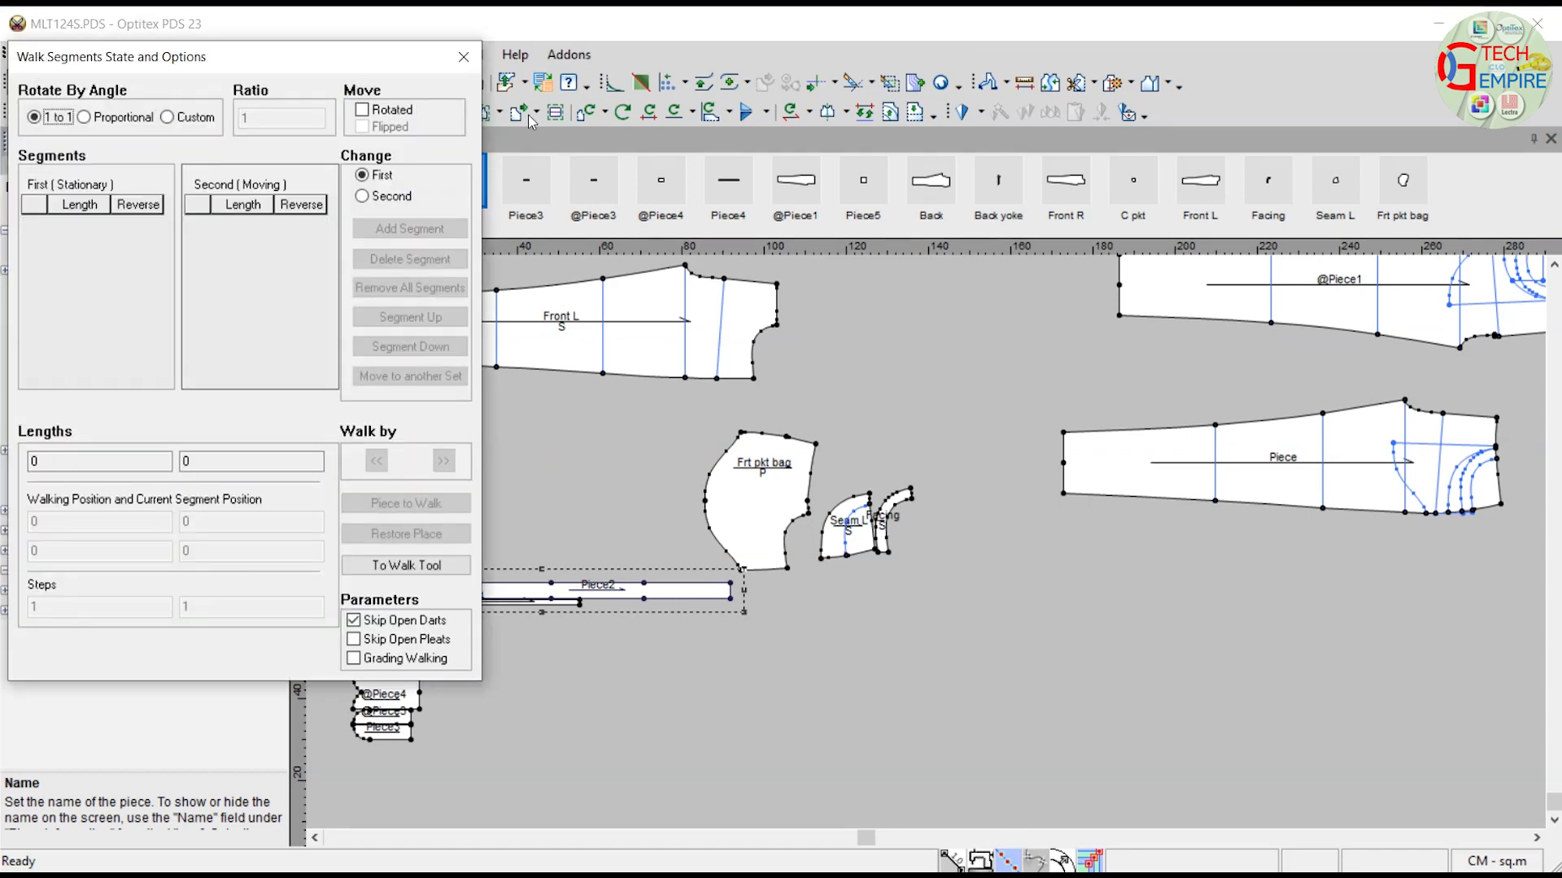
pyautogui.click(463, 56)
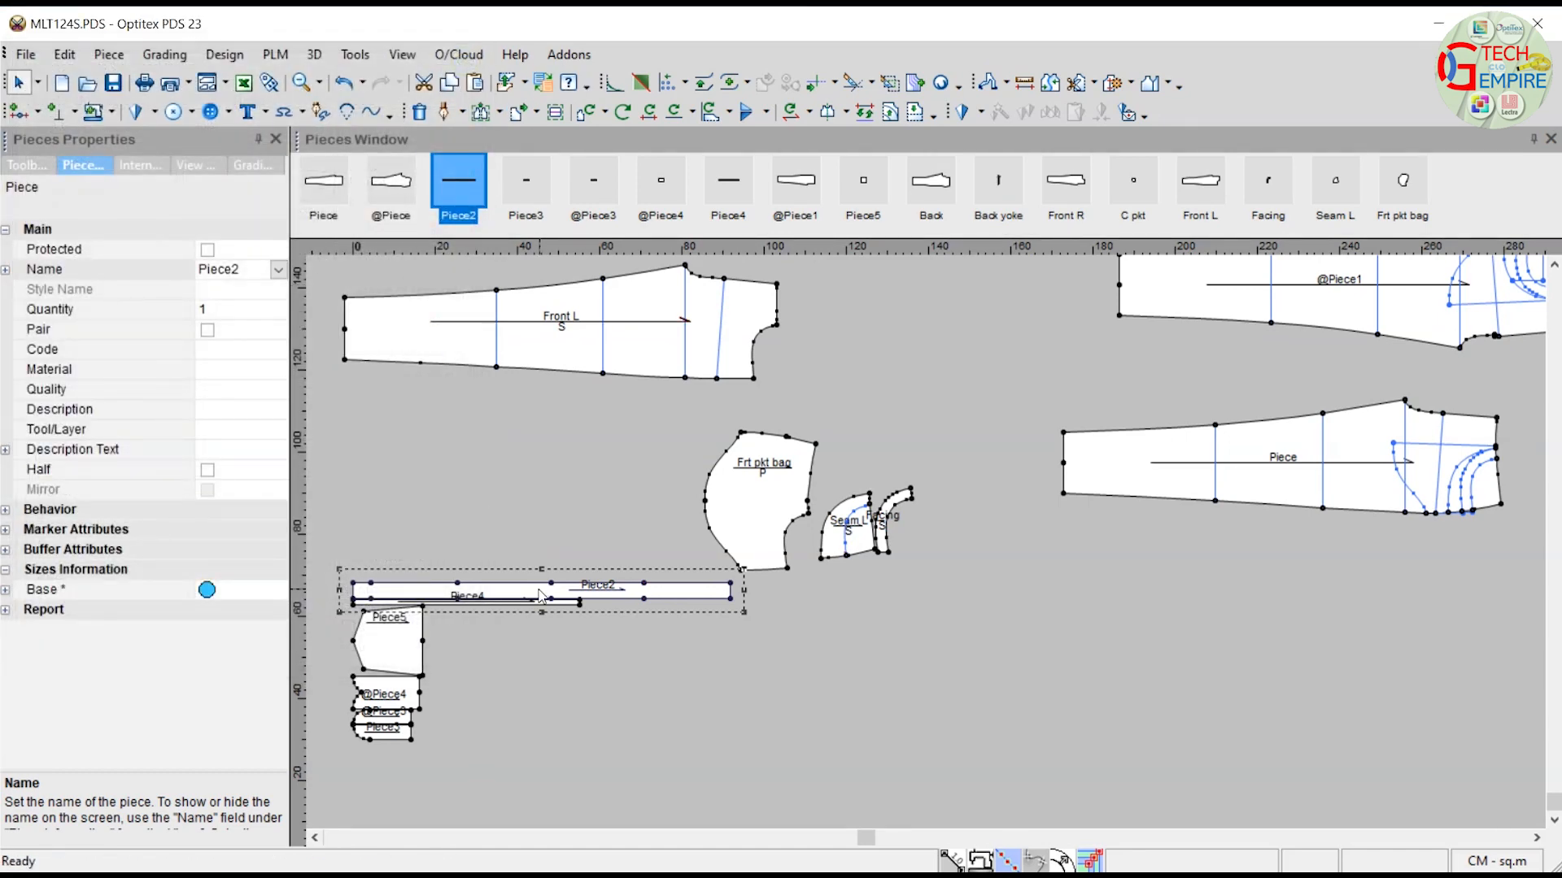
pyautogui.click(239, 269)
pyautogui.write('Waist')
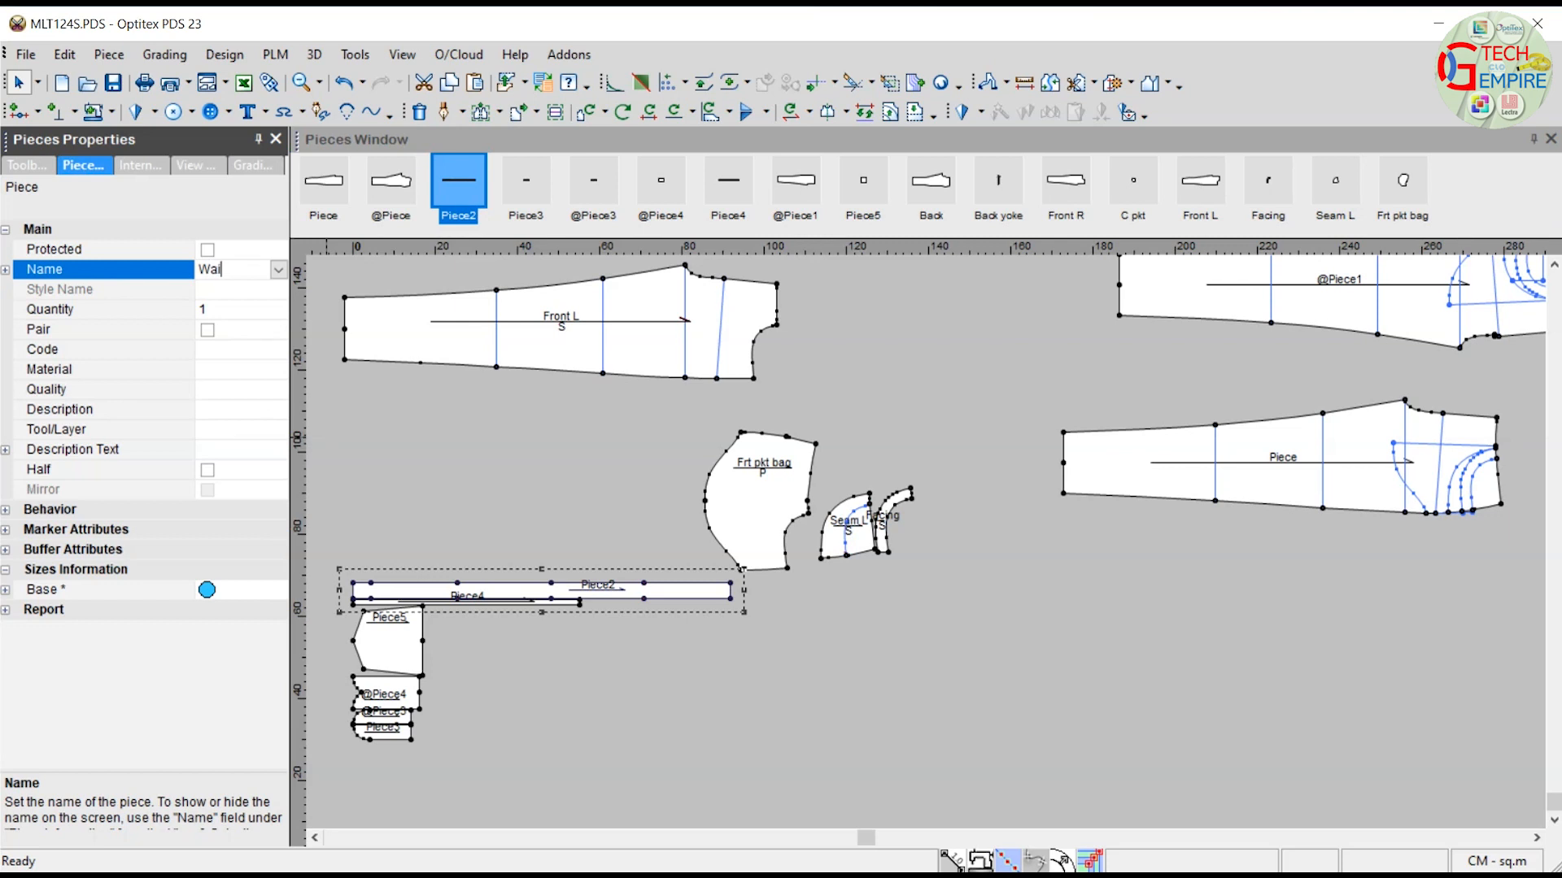
pyautogui.click(208, 330)
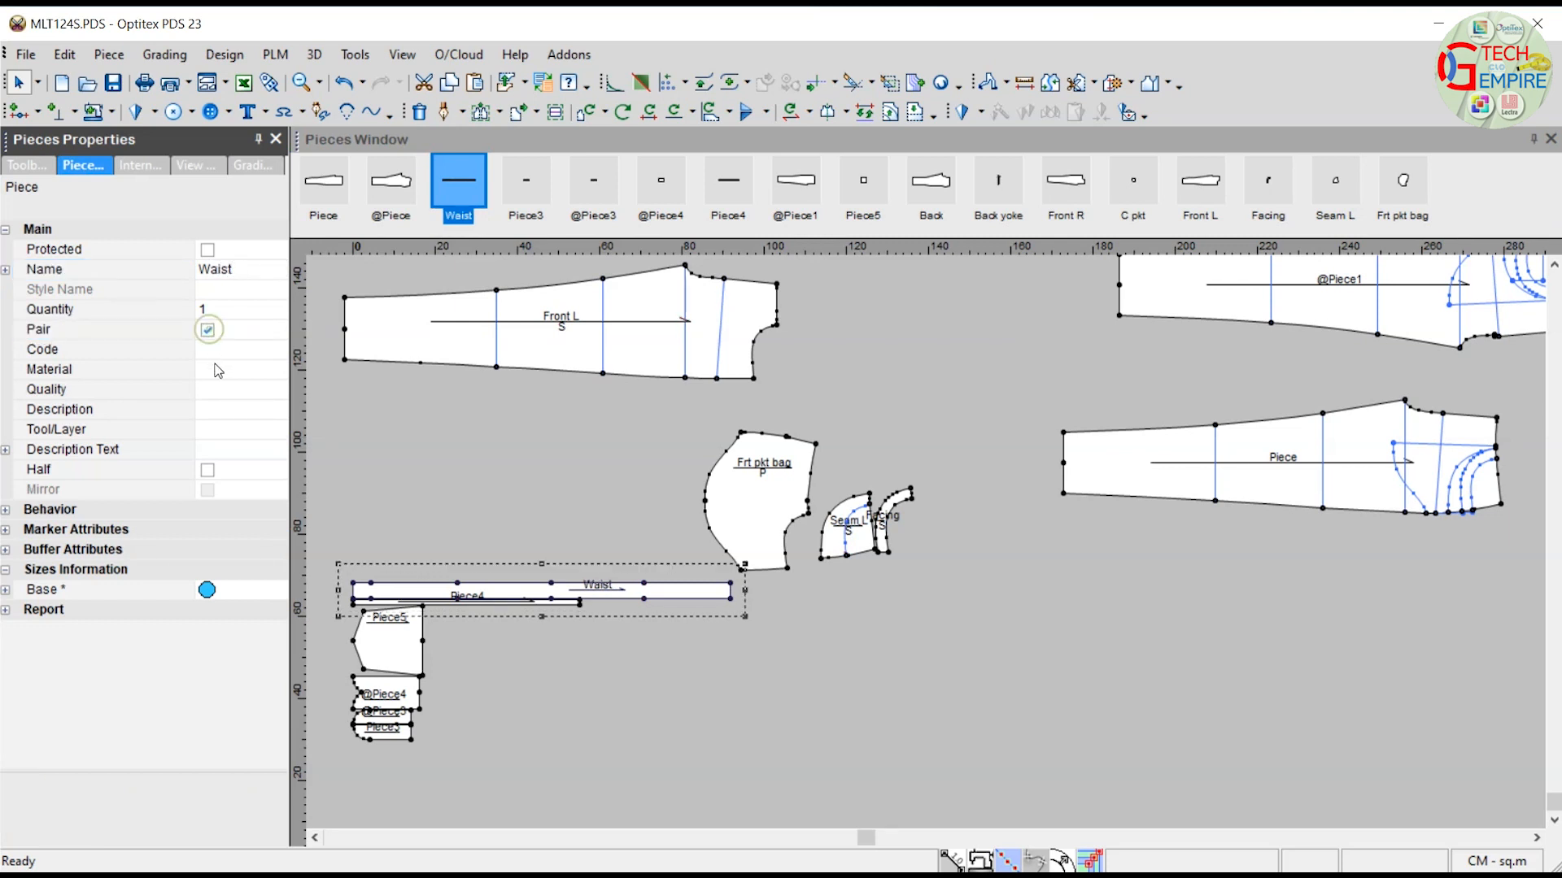
pyautogui.click(216, 370)
pyautogui.write('S')
# Name the thin strip Piece4 below the waist piece "Loop" and set its material to S.
pyautogui.click(579, 602)
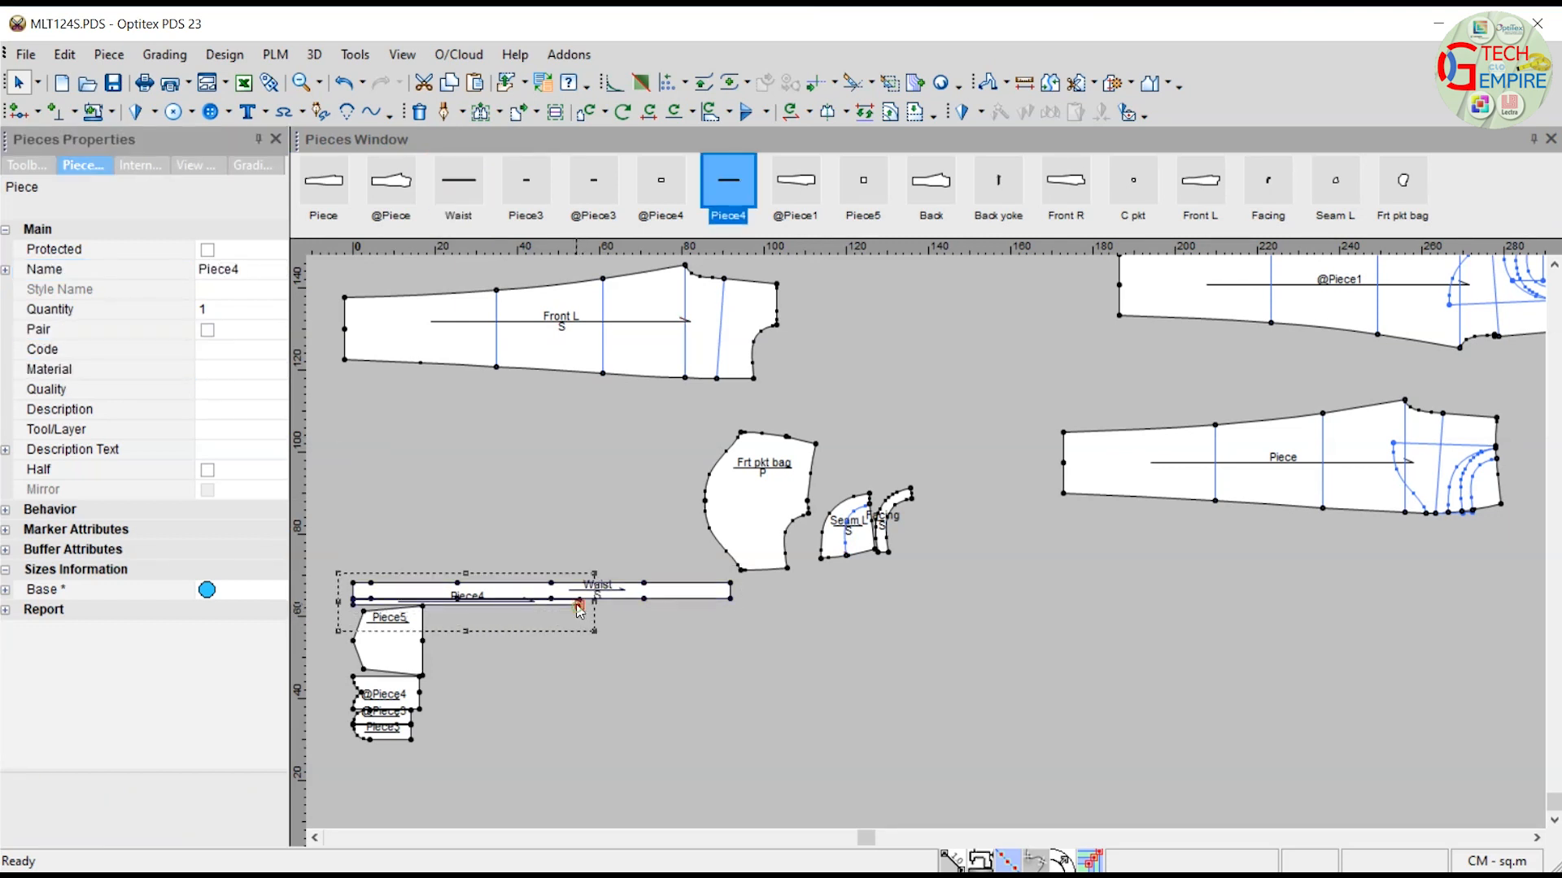
pyautogui.click(244, 269)
pyautogui.write('Loop')
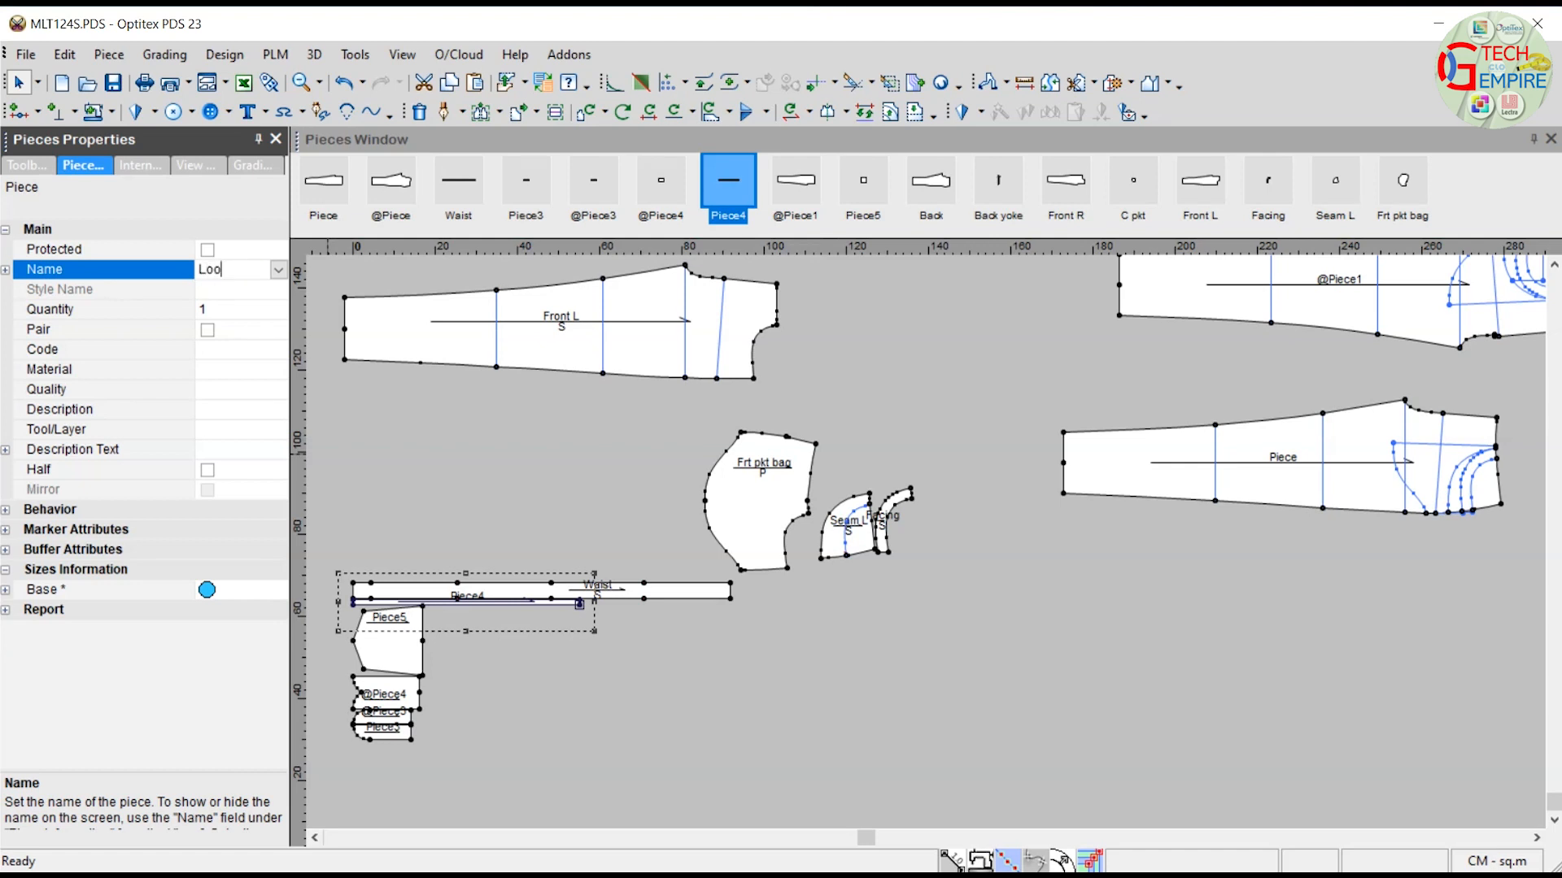
pyautogui.click(217, 370)
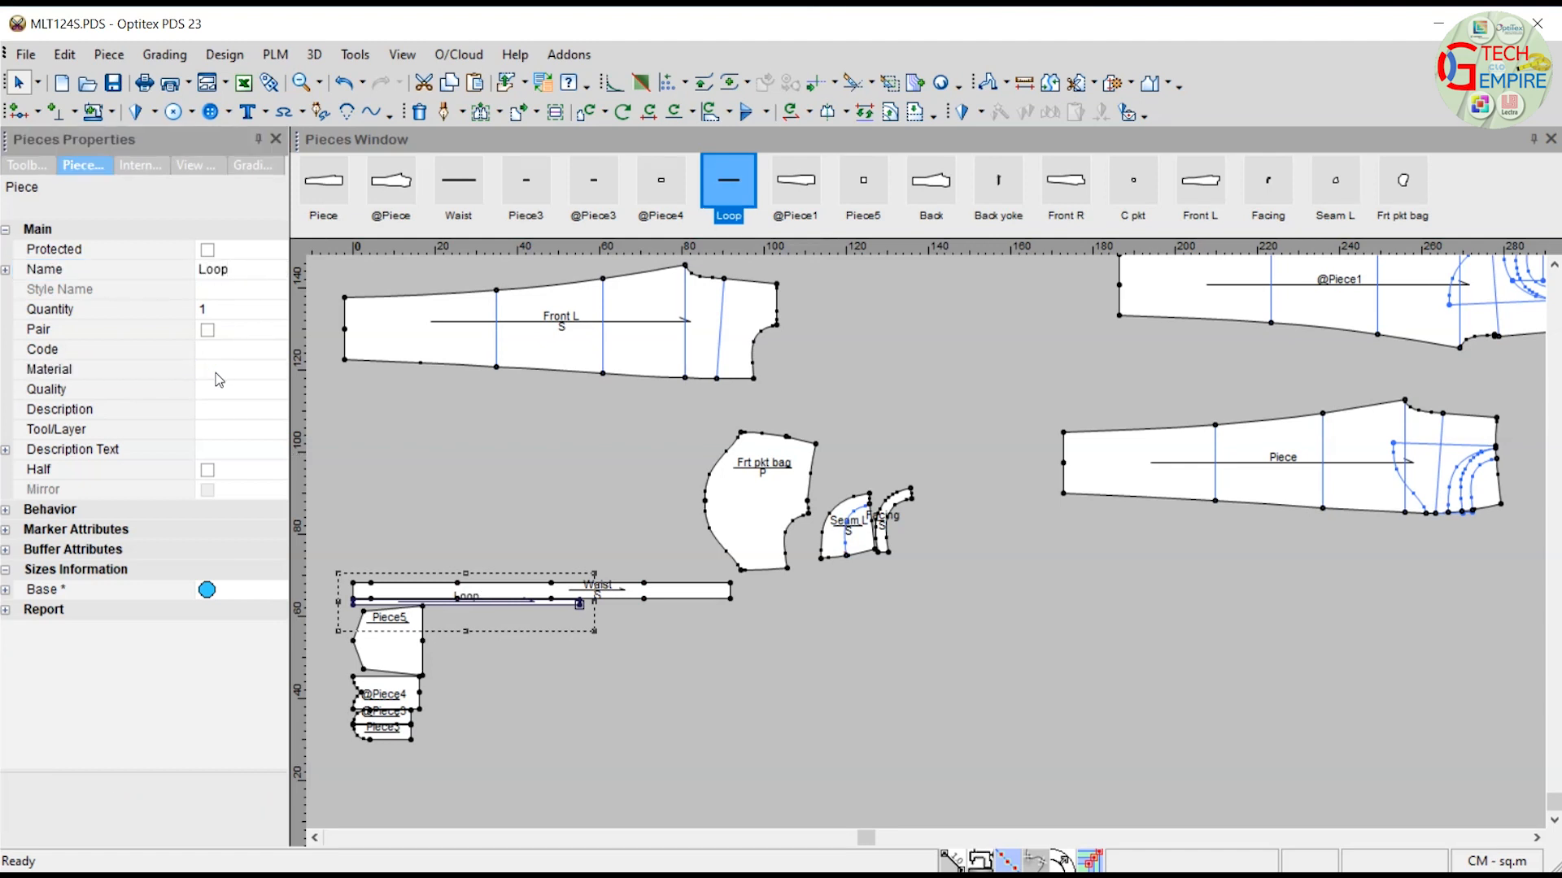
pyautogui.click(389, 642)
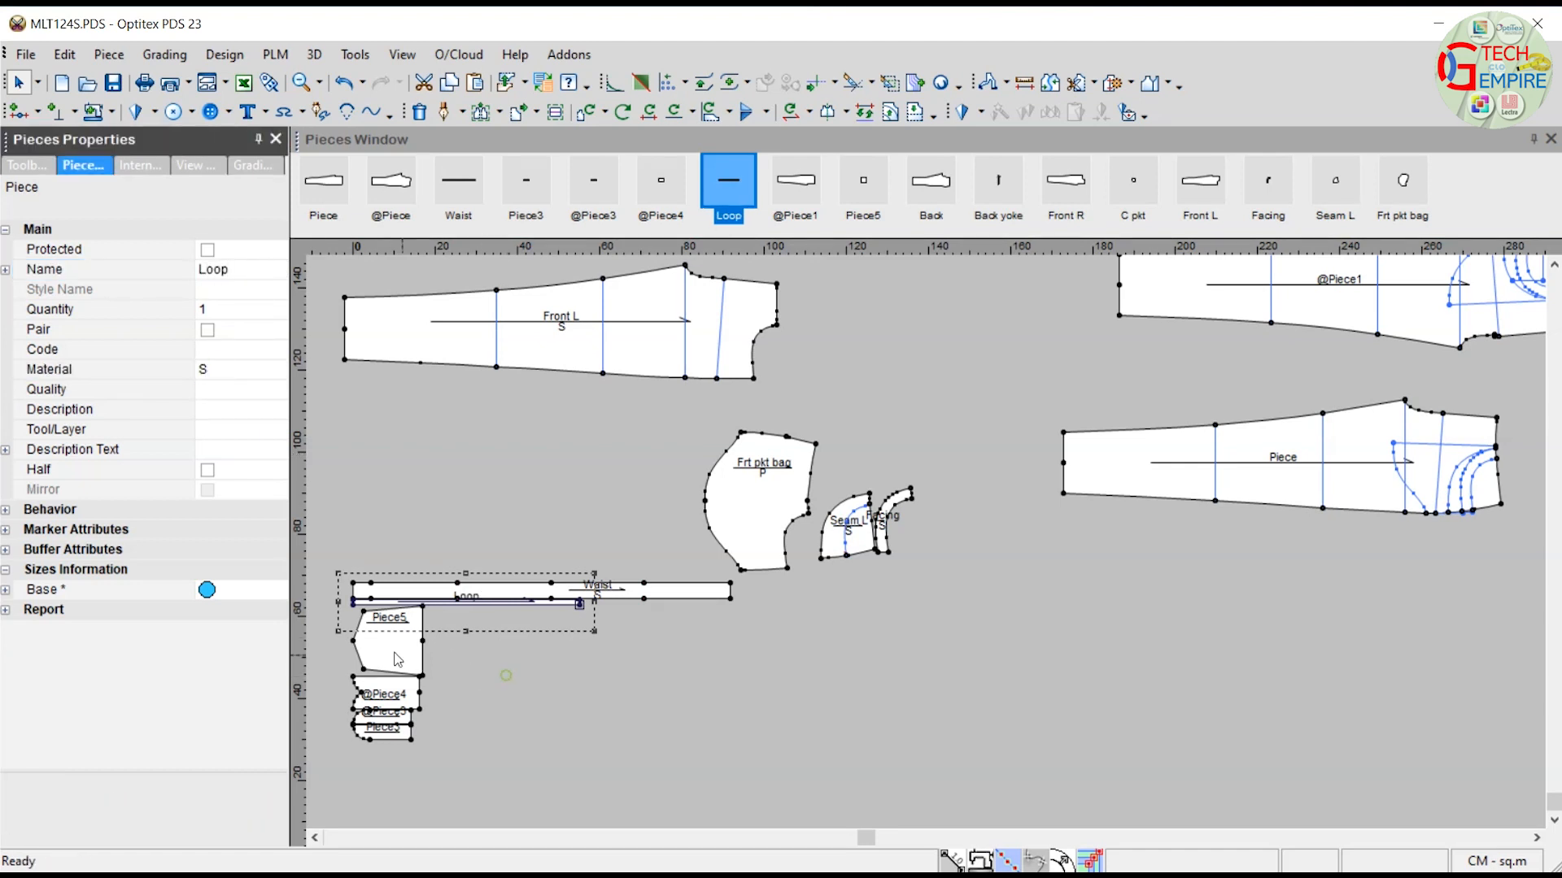
# Name the back pocket piece Piece5 "Bk pkt", mark it as a pair and set its material to S.
pyautogui.click(250, 272)
pyautogui.write('Bk pkt')
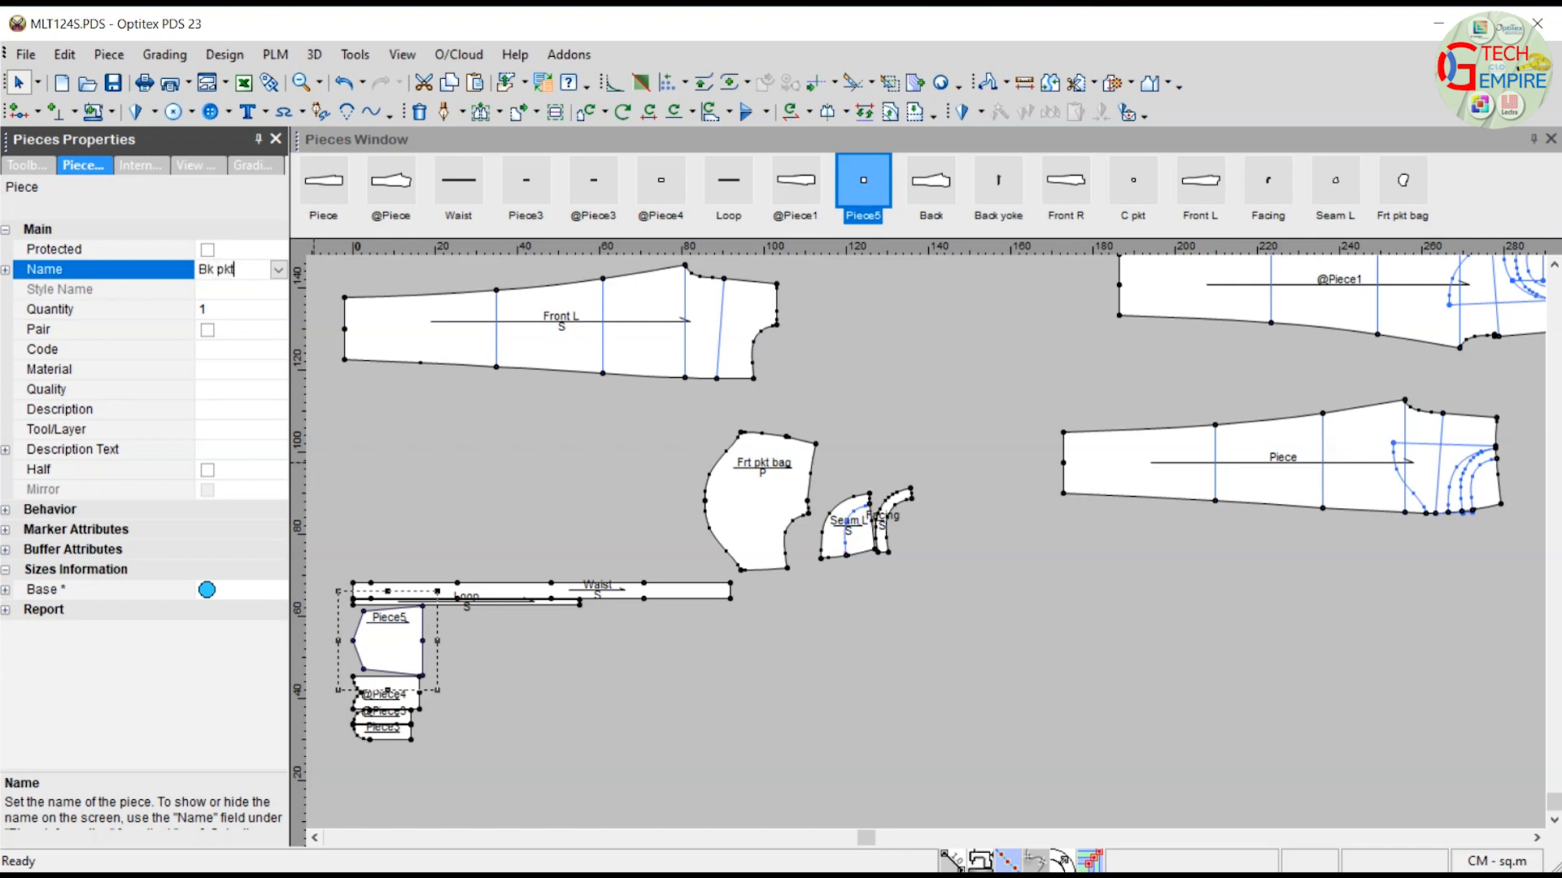
pyautogui.click(208, 330)
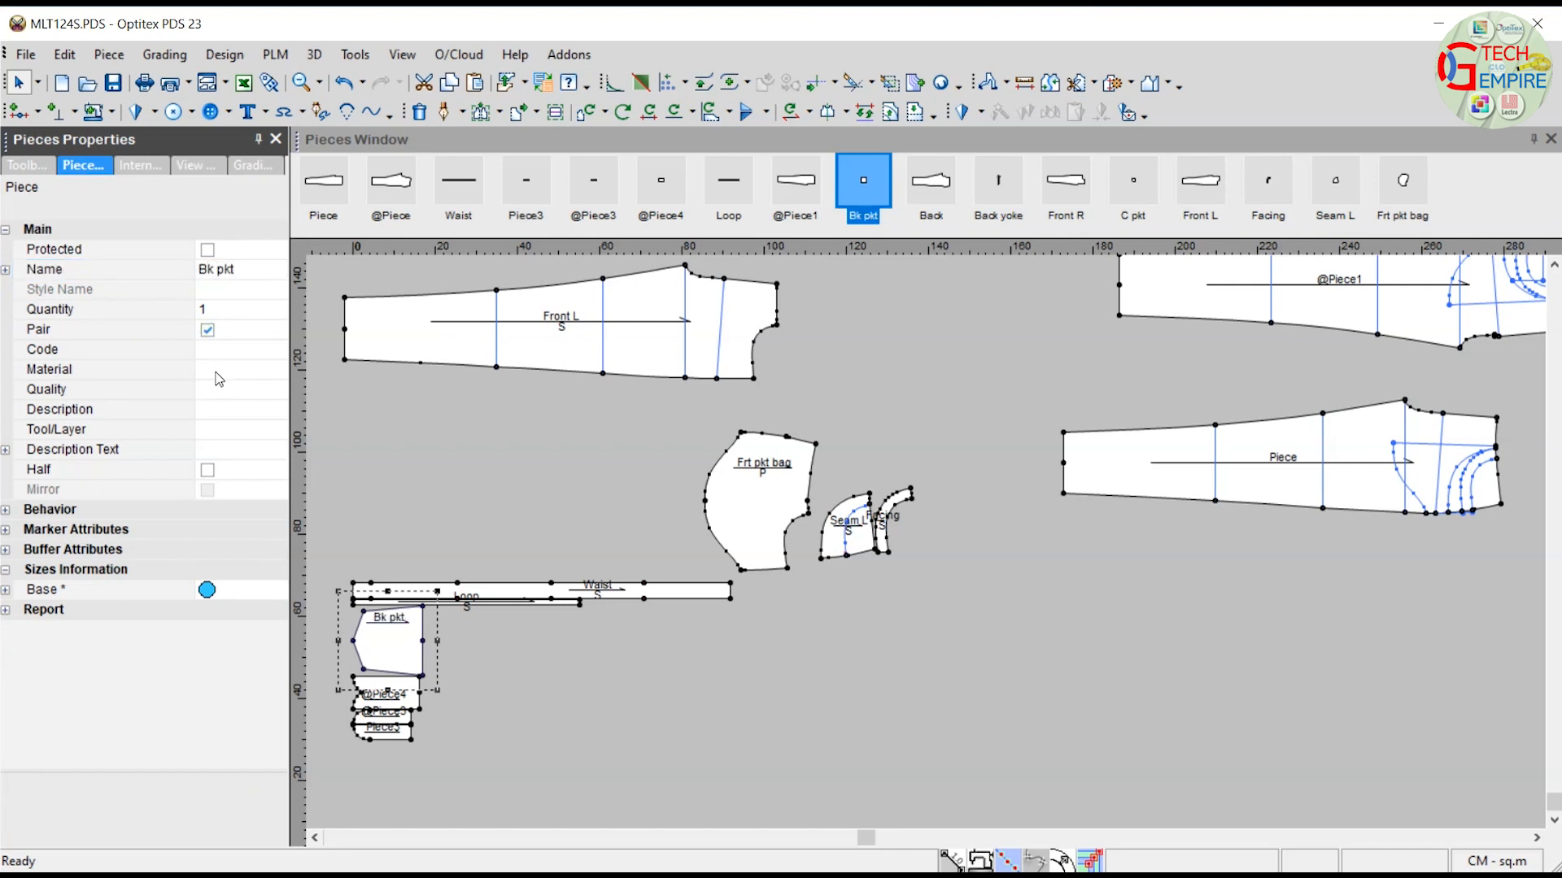
pyautogui.click(216, 370)
pyautogui.click(384, 701)
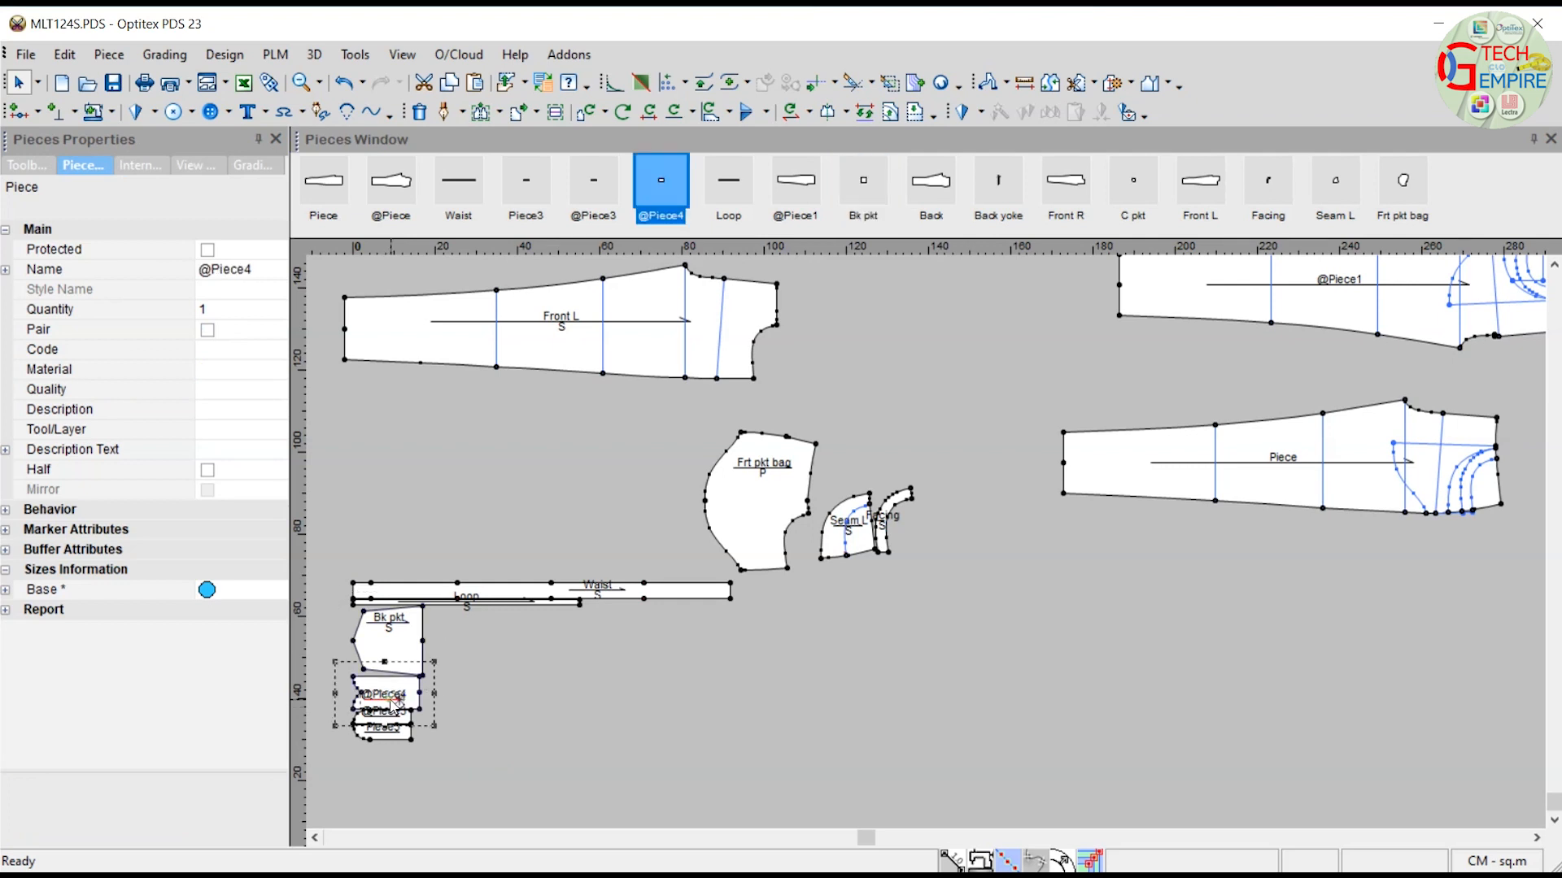
pyautogui.click(257, 274)
pyautogui.write('D fly')
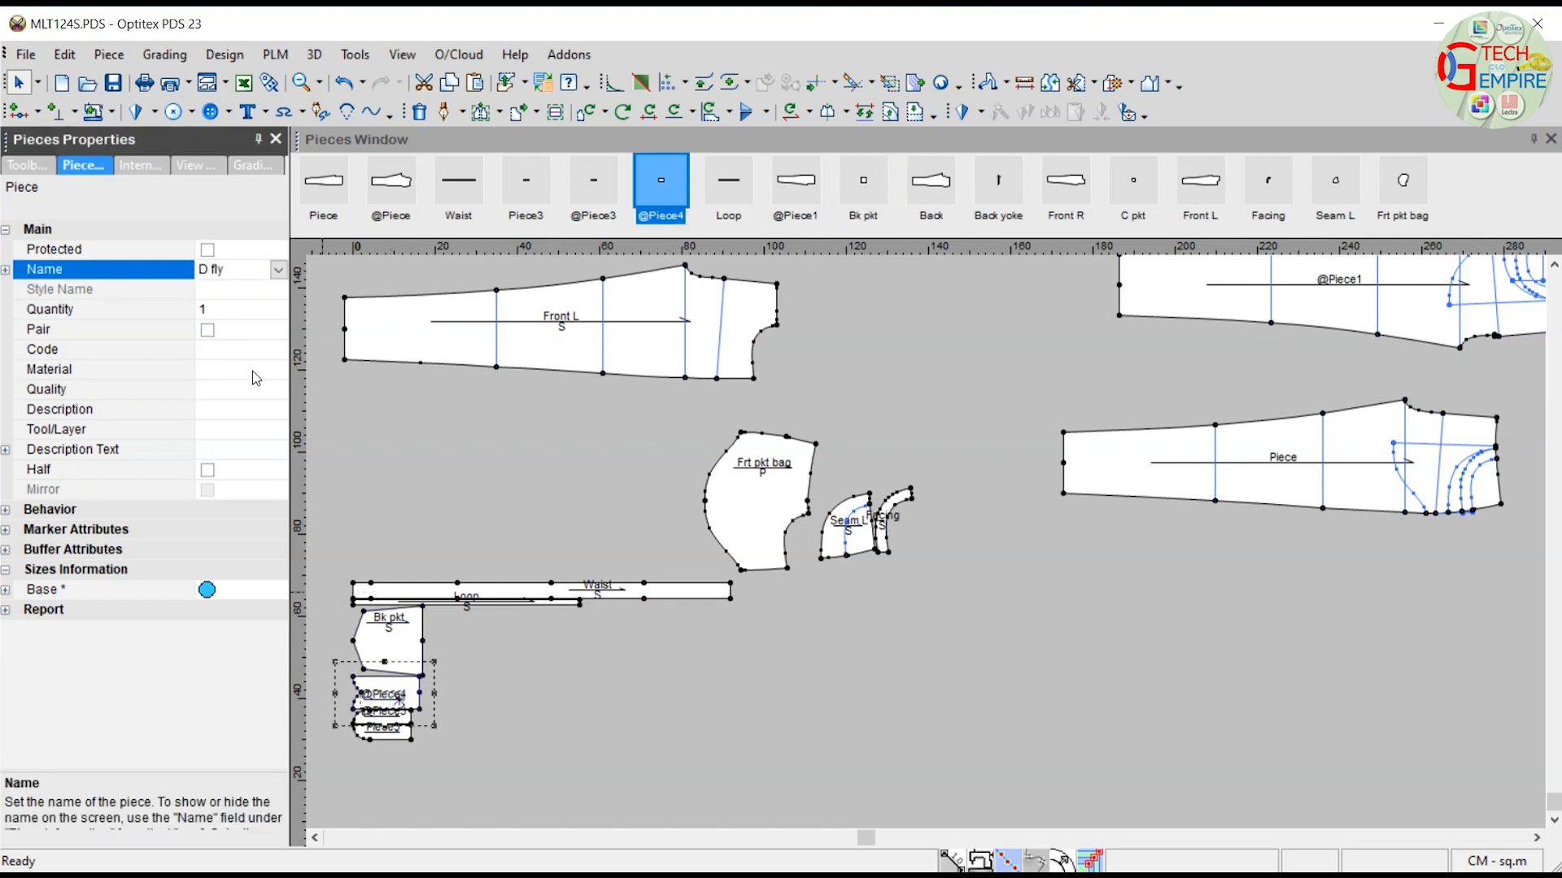
pyautogui.click(211, 370)
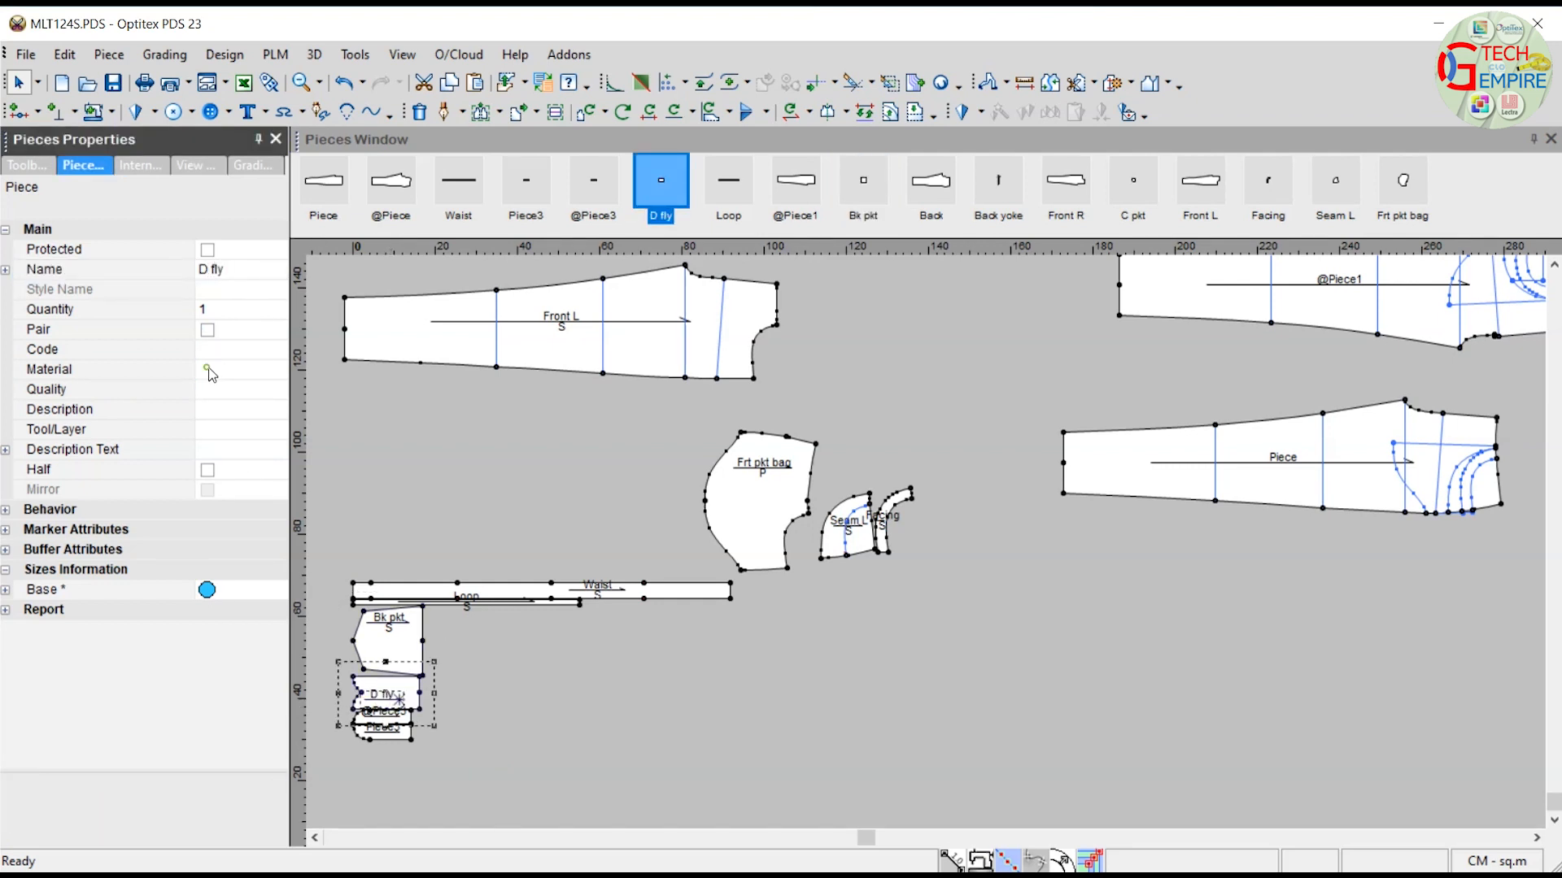
pyautogui.write('S')
pyautogui.click(491, 751)
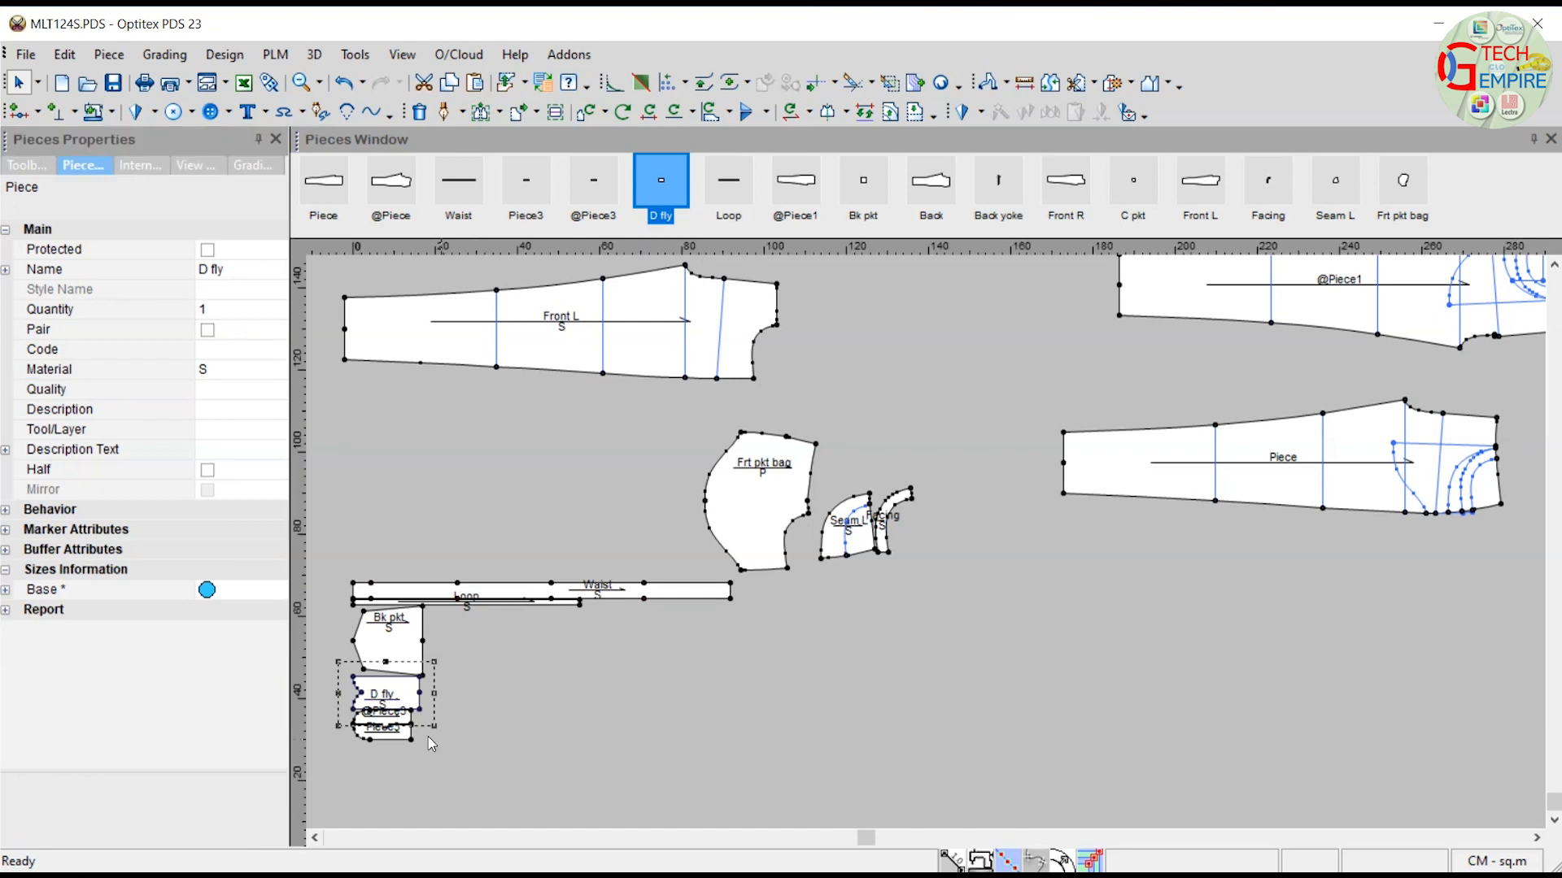
pyautogui.click(386, 718)
pyautogui.write('S')
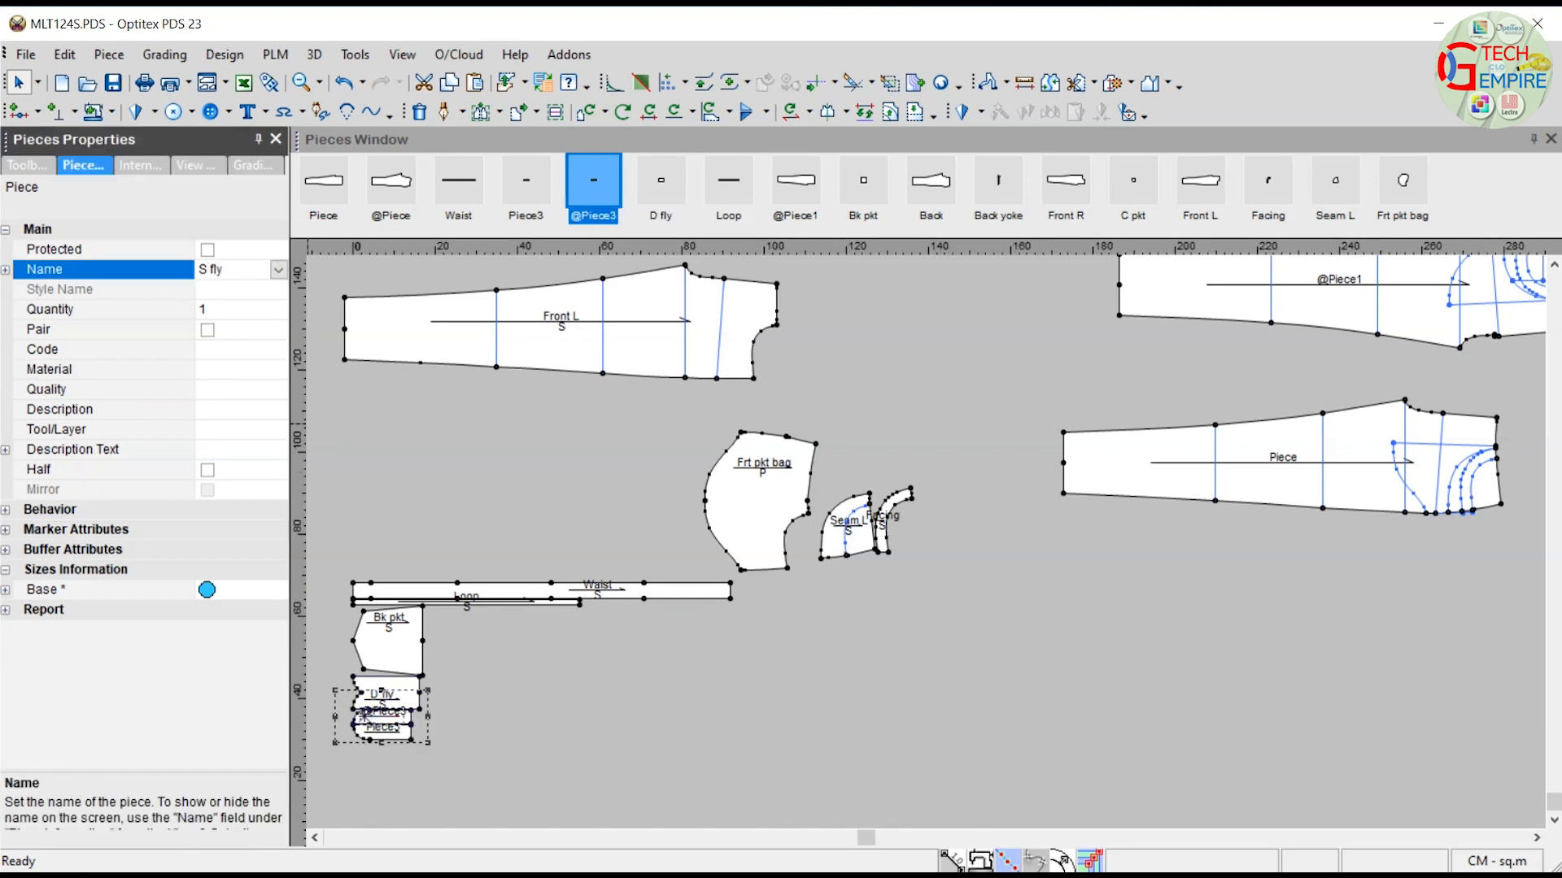
pyautogui.click(214, 370)
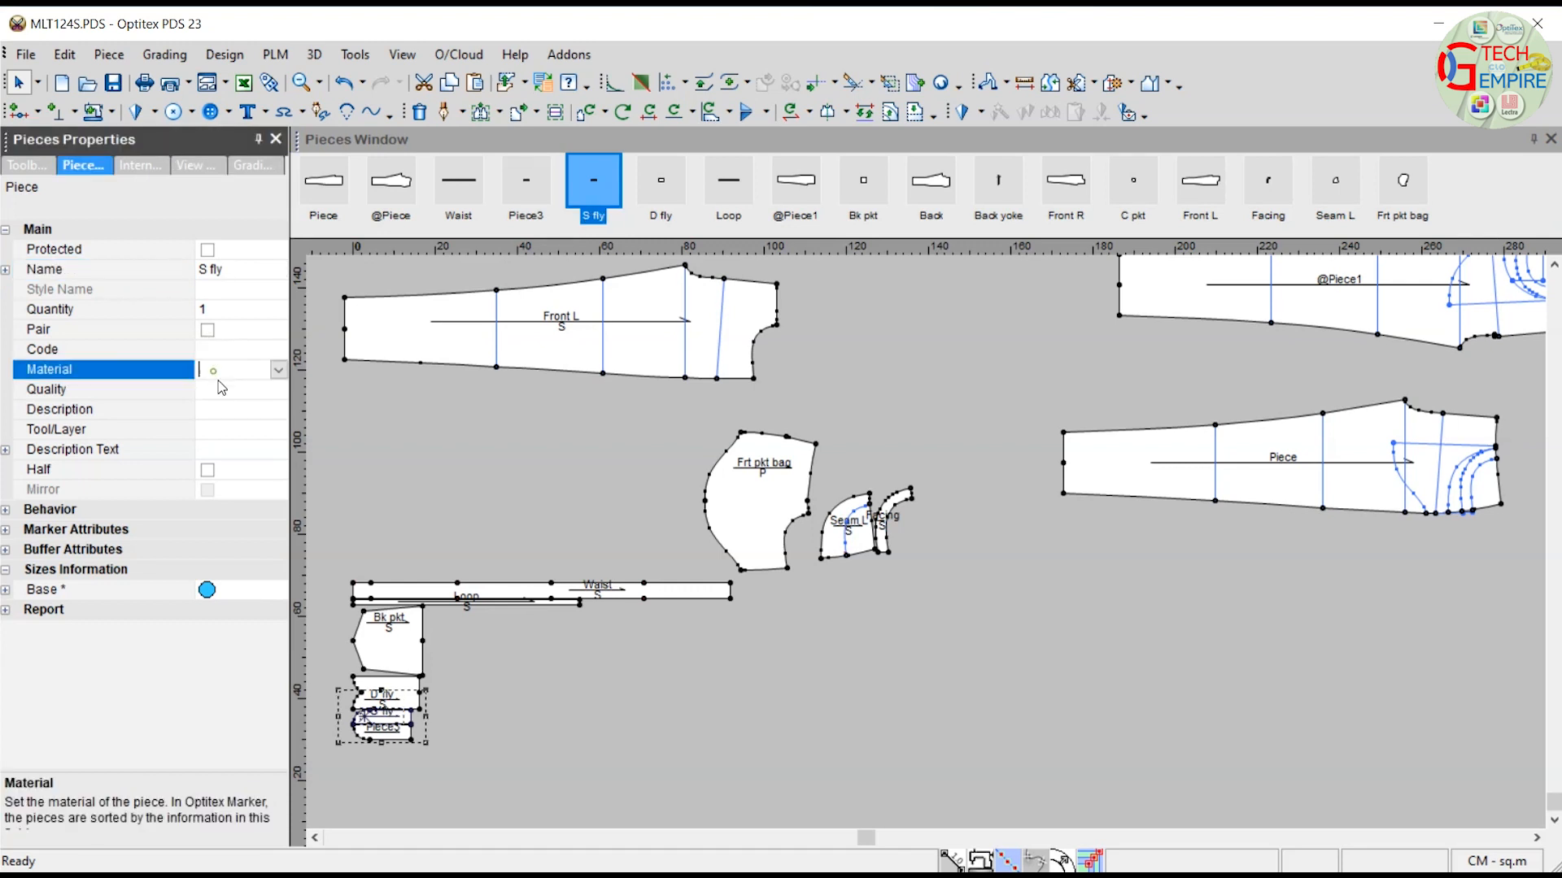
# Name the lowest small piece, Piece3, "S fly finish" and set its material to N.
pyautogui.click(371, 741)
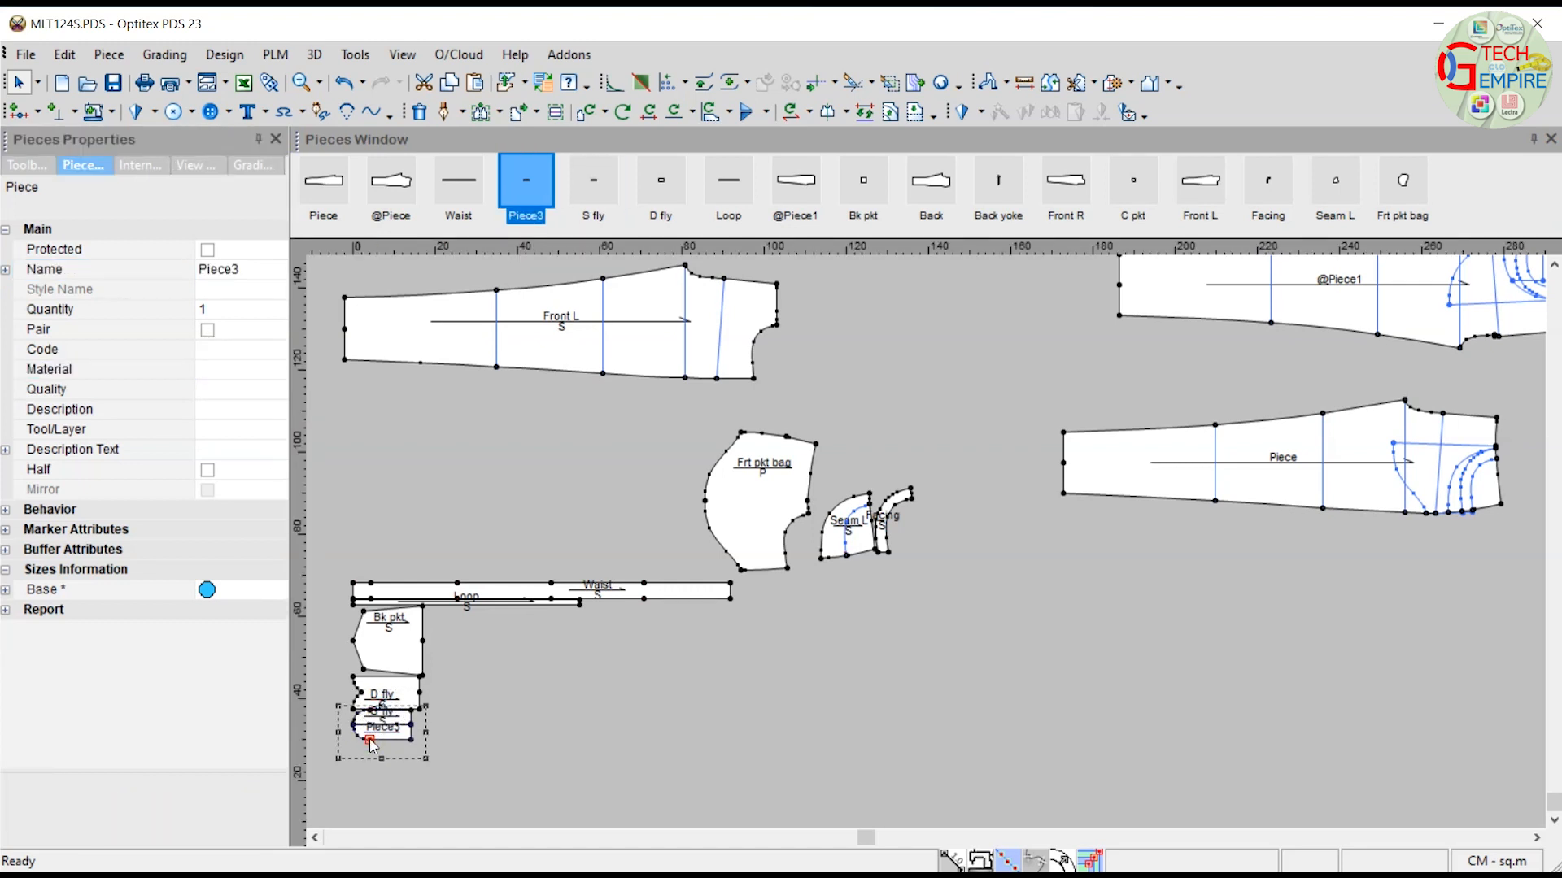
pyautogui.click(244, 270)
pyautogui.write('S fly finish')
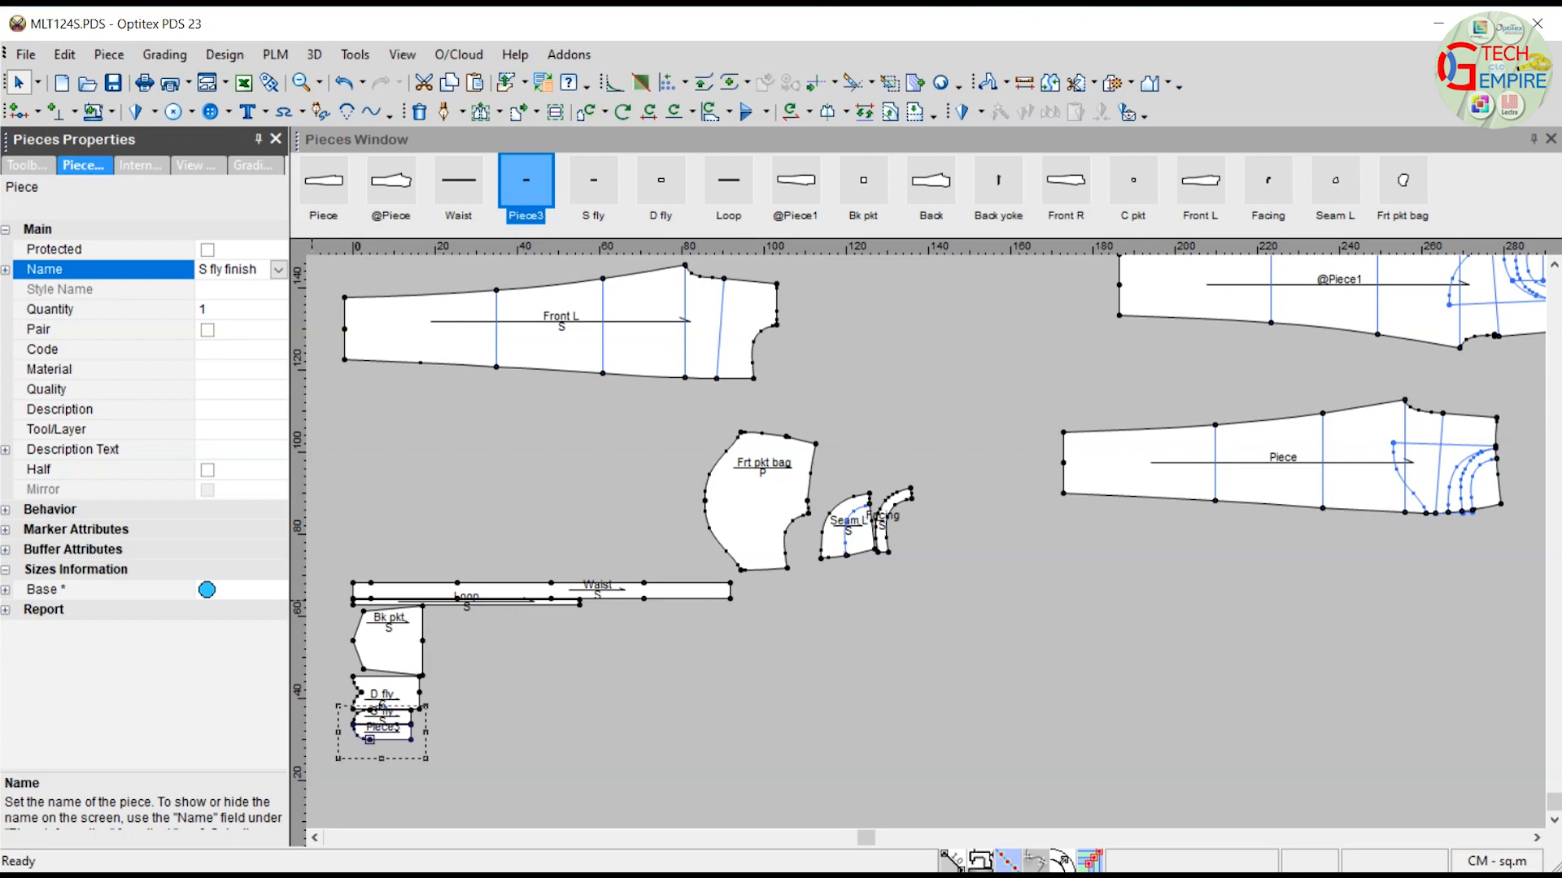
pyautogui.click(208, 370)
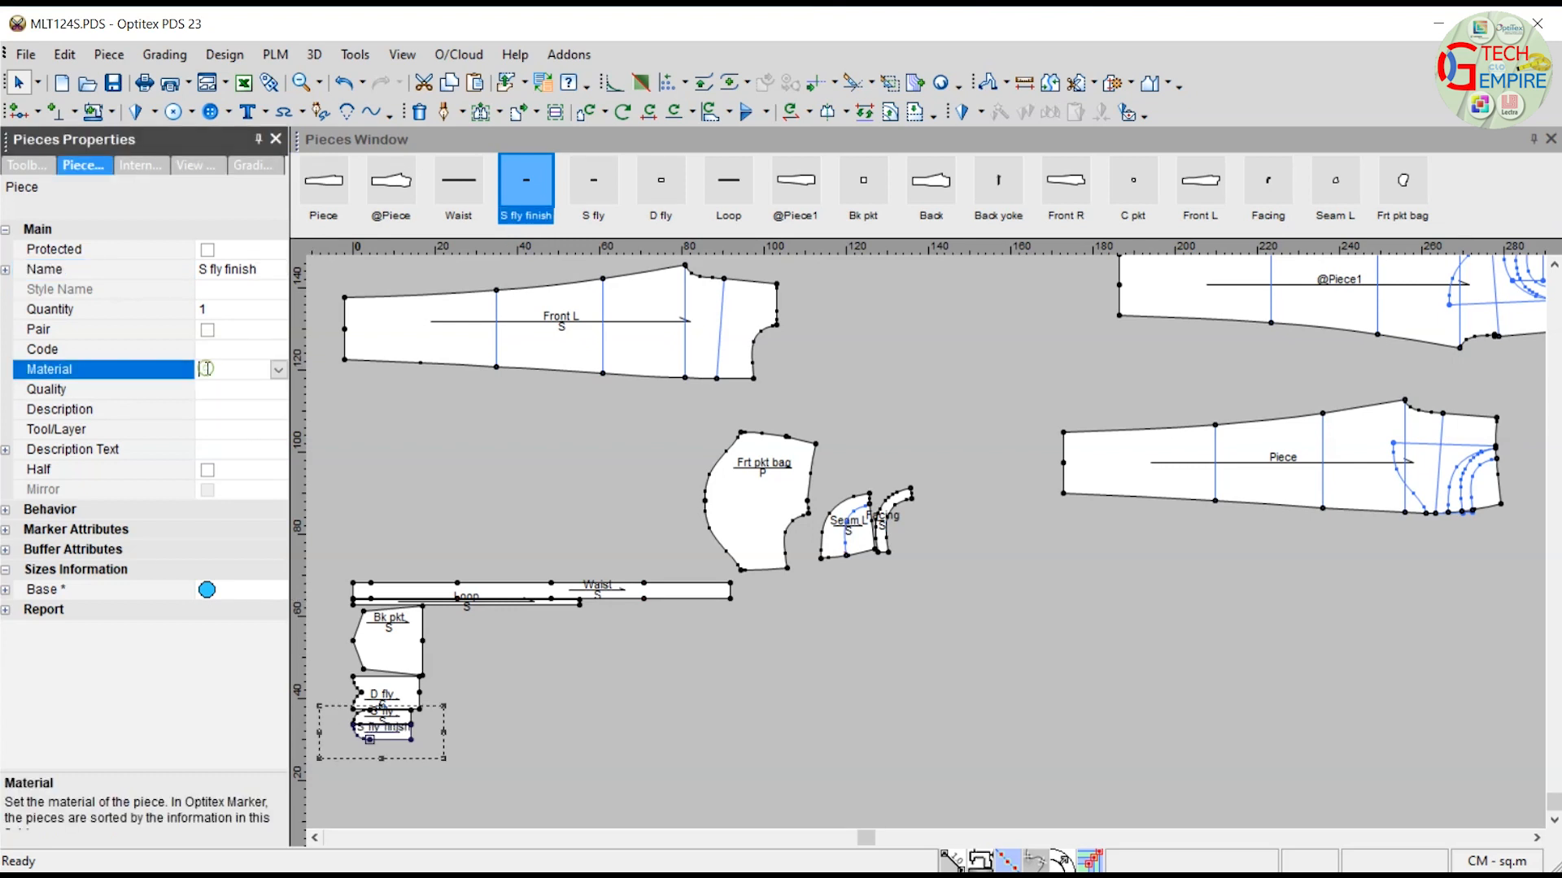
pyautogui.click(411, 488)
# Name the separate front leg piece still called Piece "Front LP" and set its material to N.
pyautogui.scroll(-2, 1266, 496)
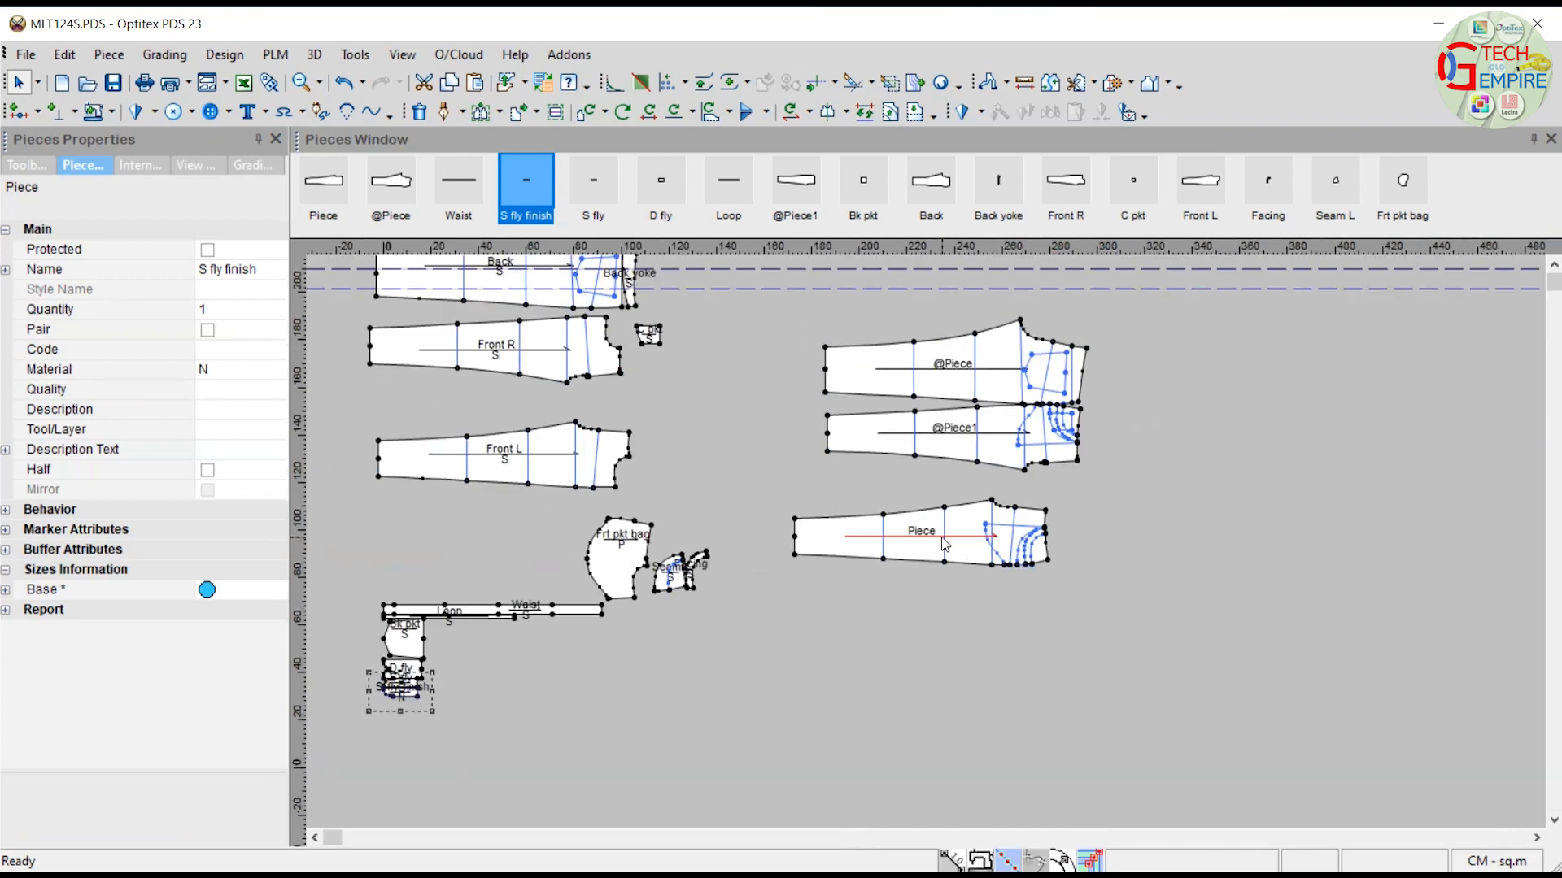
pyautogui.click(976, 554)
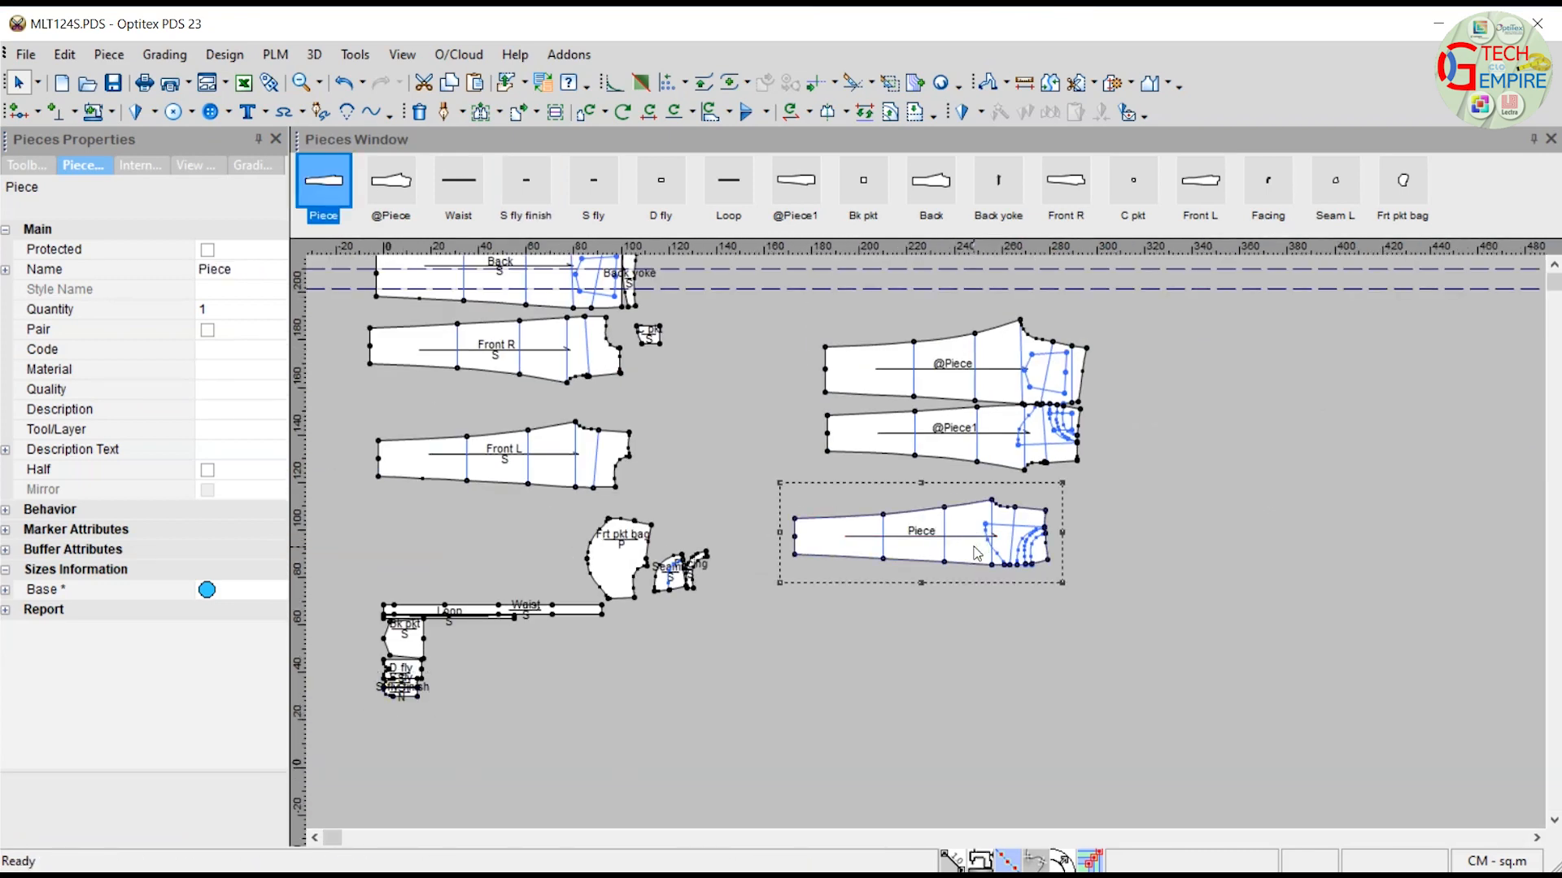
pyautogui.click(241, 270)
pyautogui.write('Front')
pyautogui.write(' M')
pyautogui.write('P')
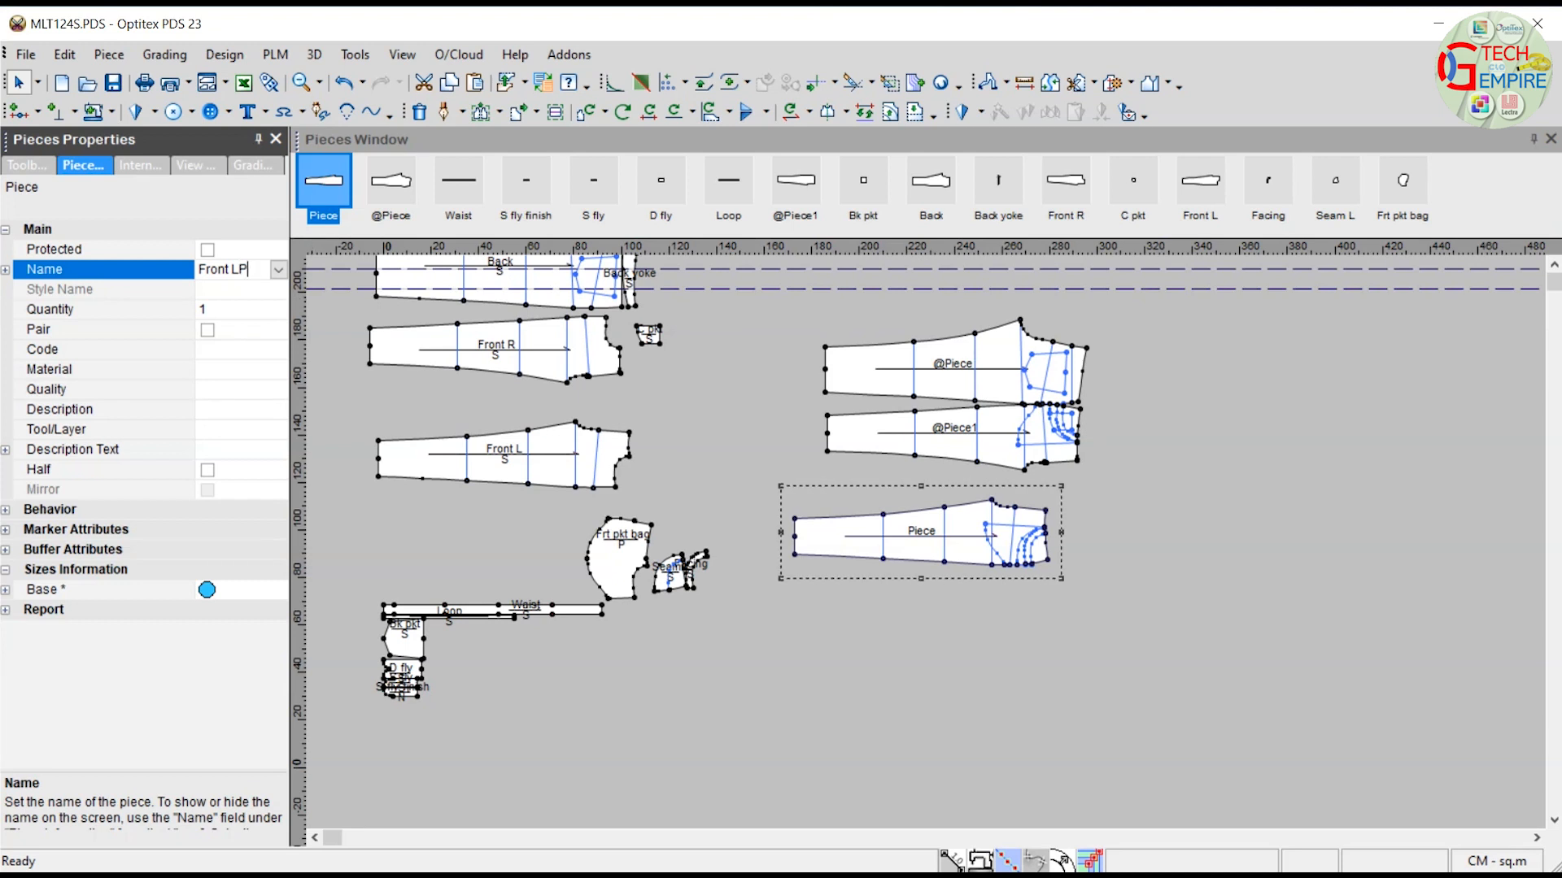
pyautogui.click(218, 369)
pyautogui.write('N')
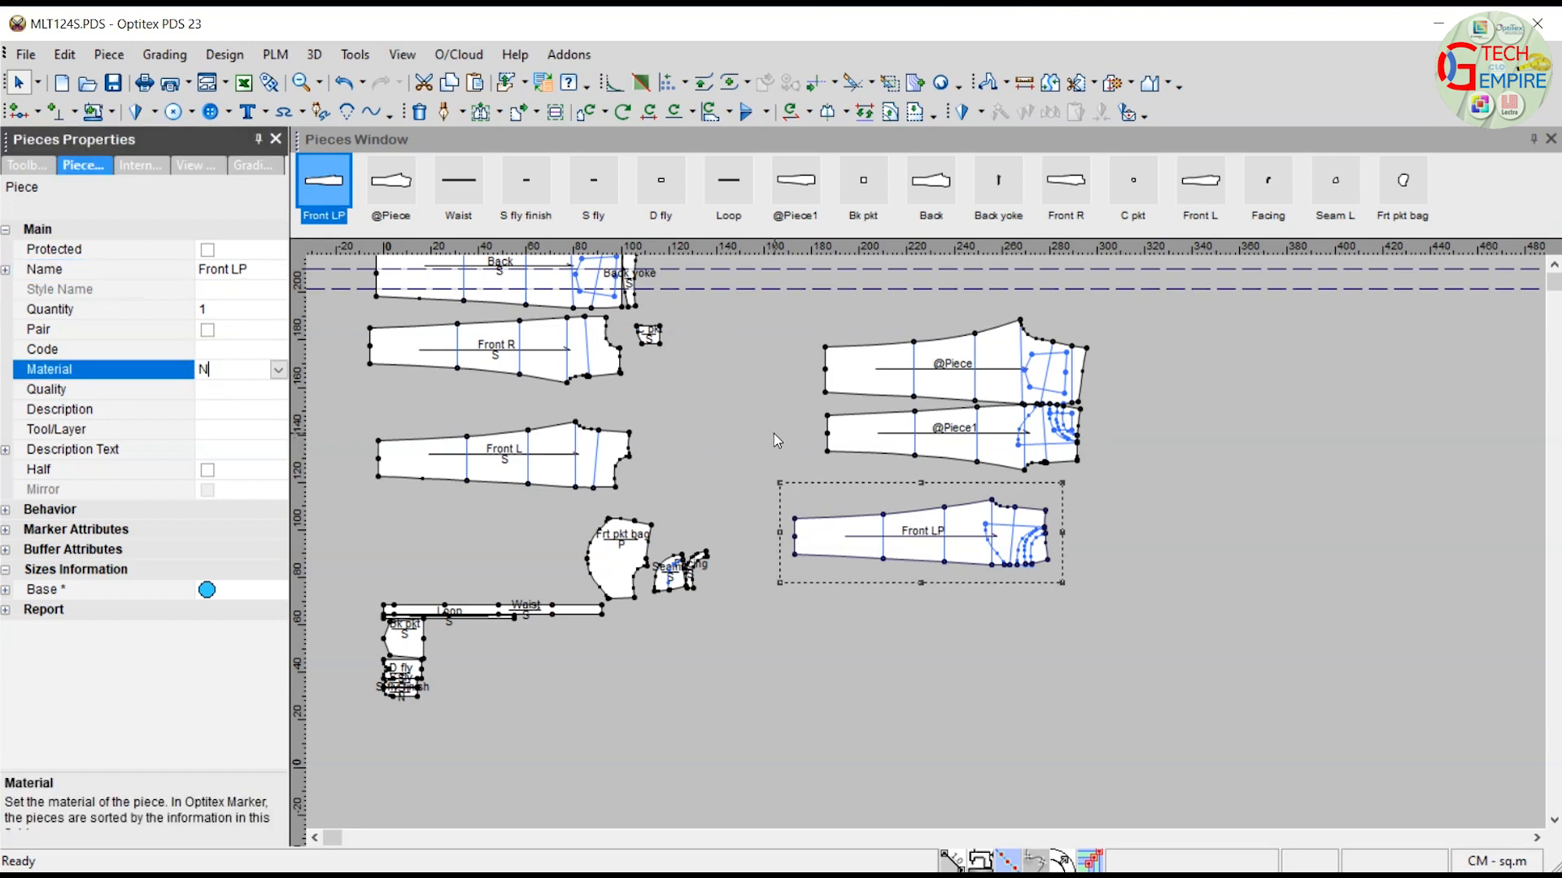
pyautogui.click(842, 443)
pyautogui.click(257, 273)
pyautogui.write('Fron tRM')
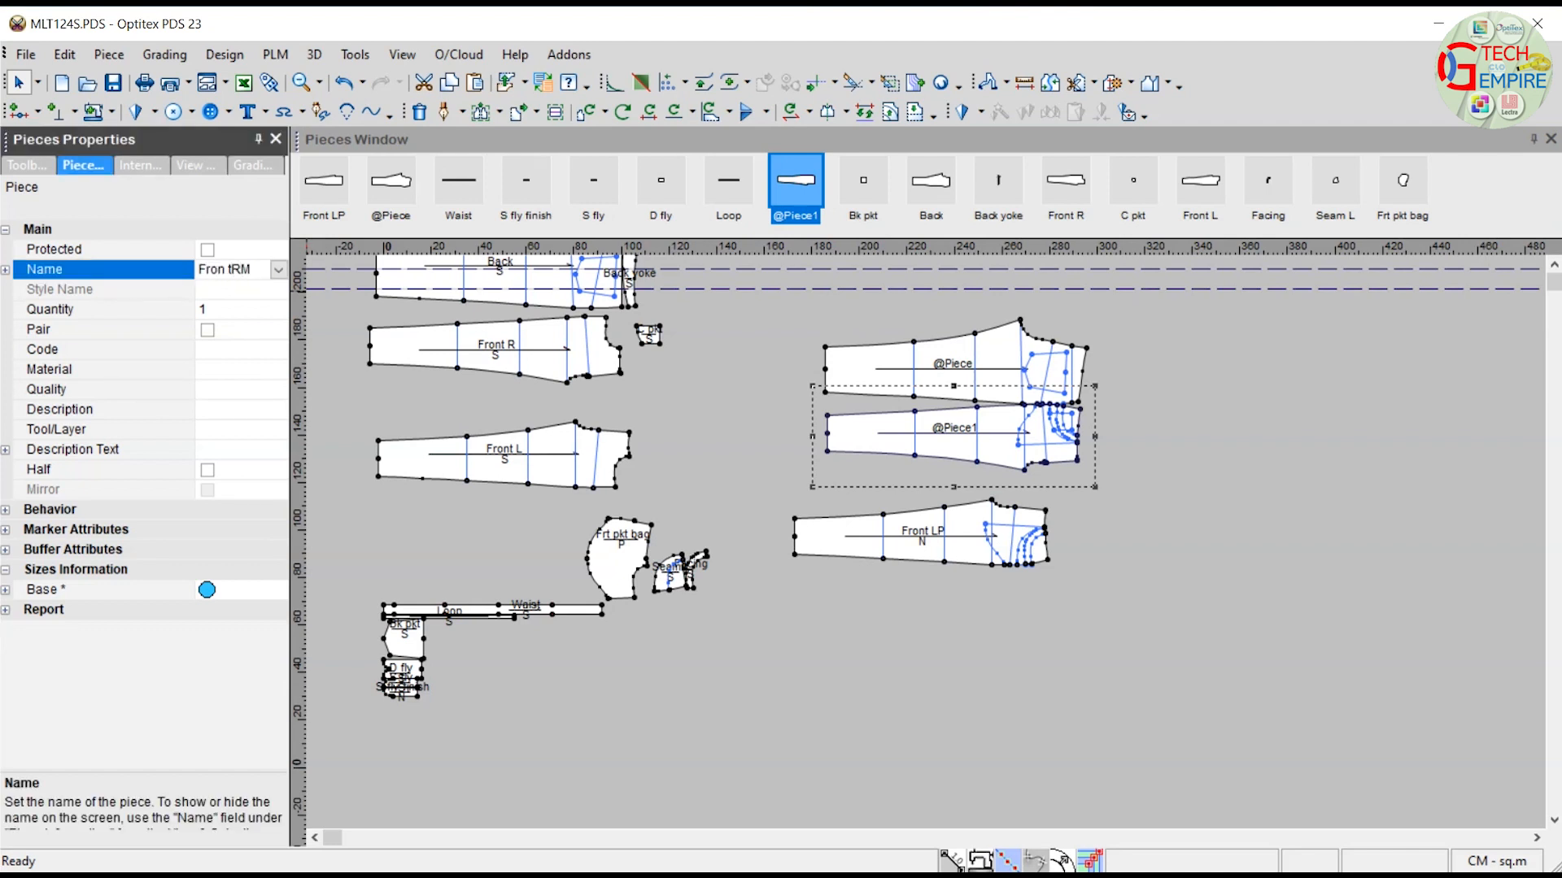
pyautogui.click(253, 267)
pyautogui.write('Front RM')
pyautogui.press('Return')
pyautogui.click(209, 370)
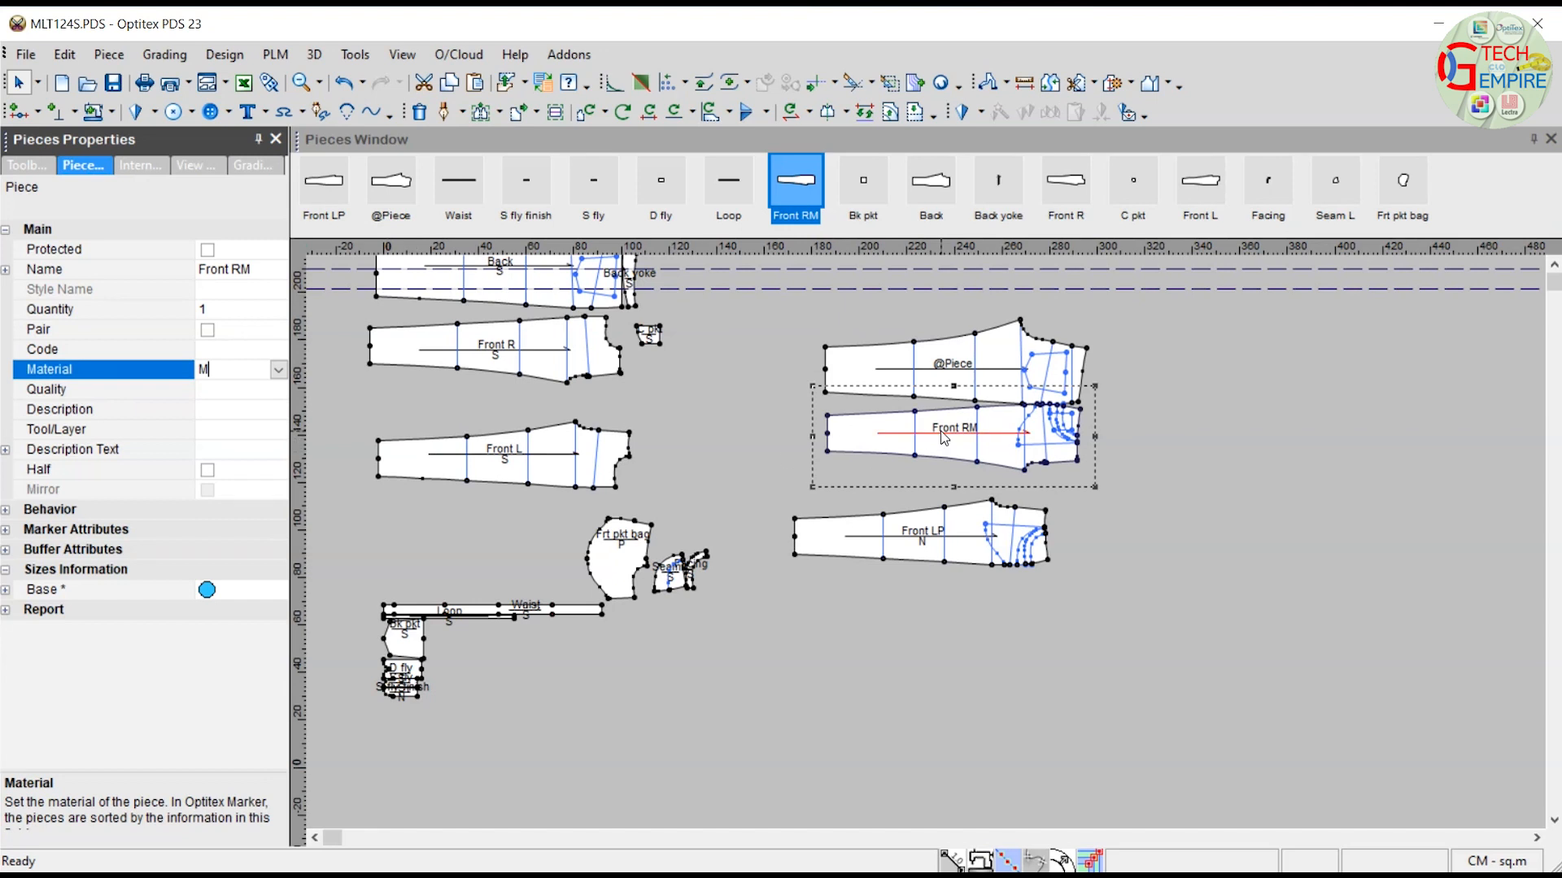
pyautogui.click(965, 372)
pyautogui.click(250, 270)
pyautogui.doubleClick(255, 275)
pyautogui.write('Back')
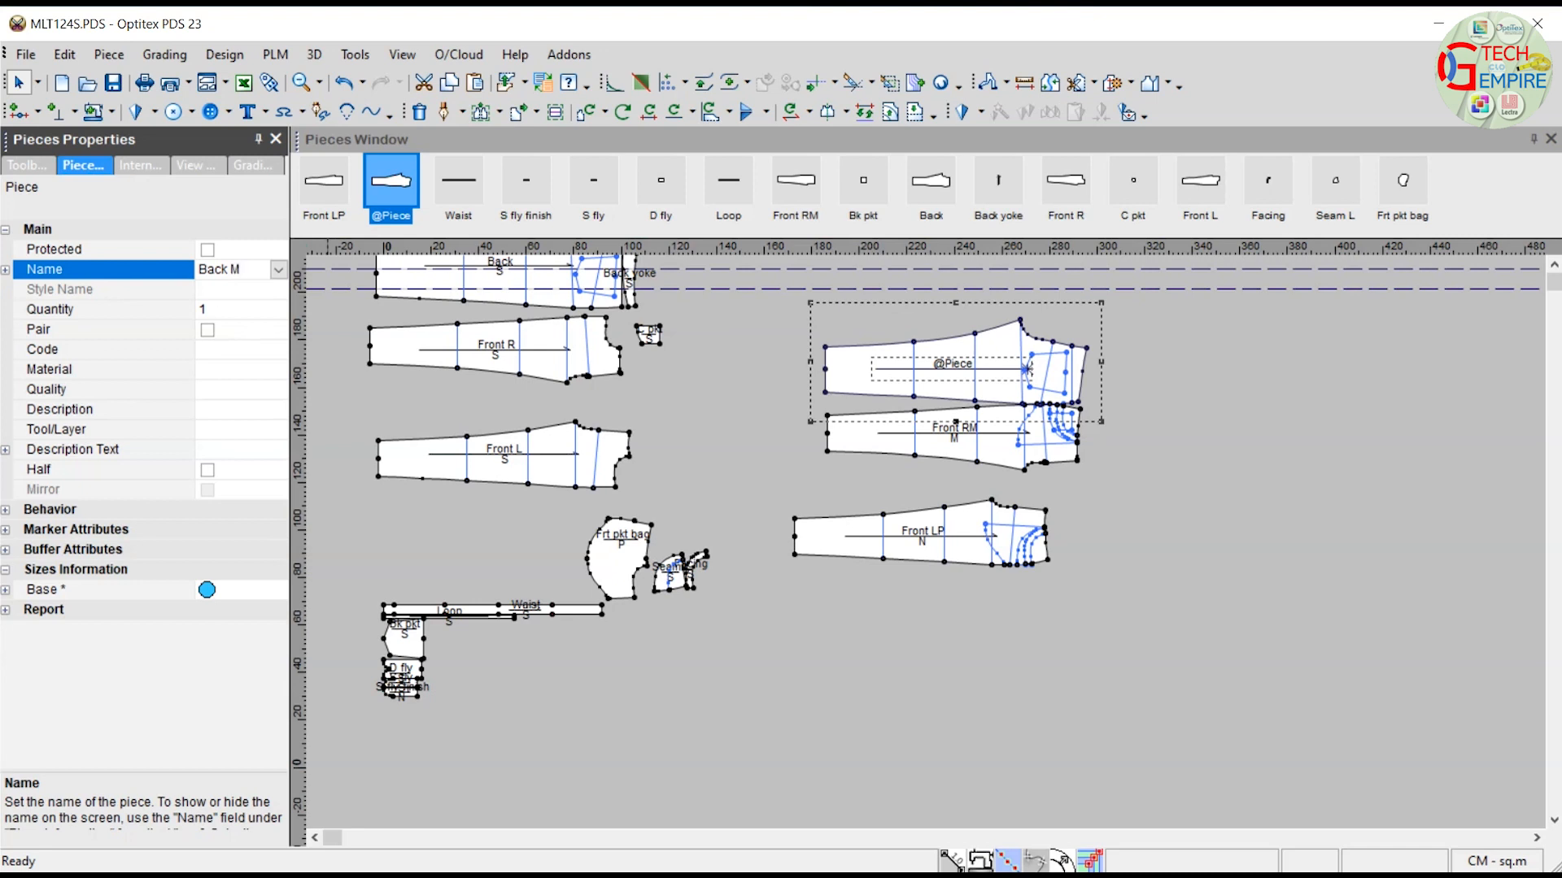
pyautogui.write(' M')
pyautogui.click(211, 372)
pyautogui.write('N')
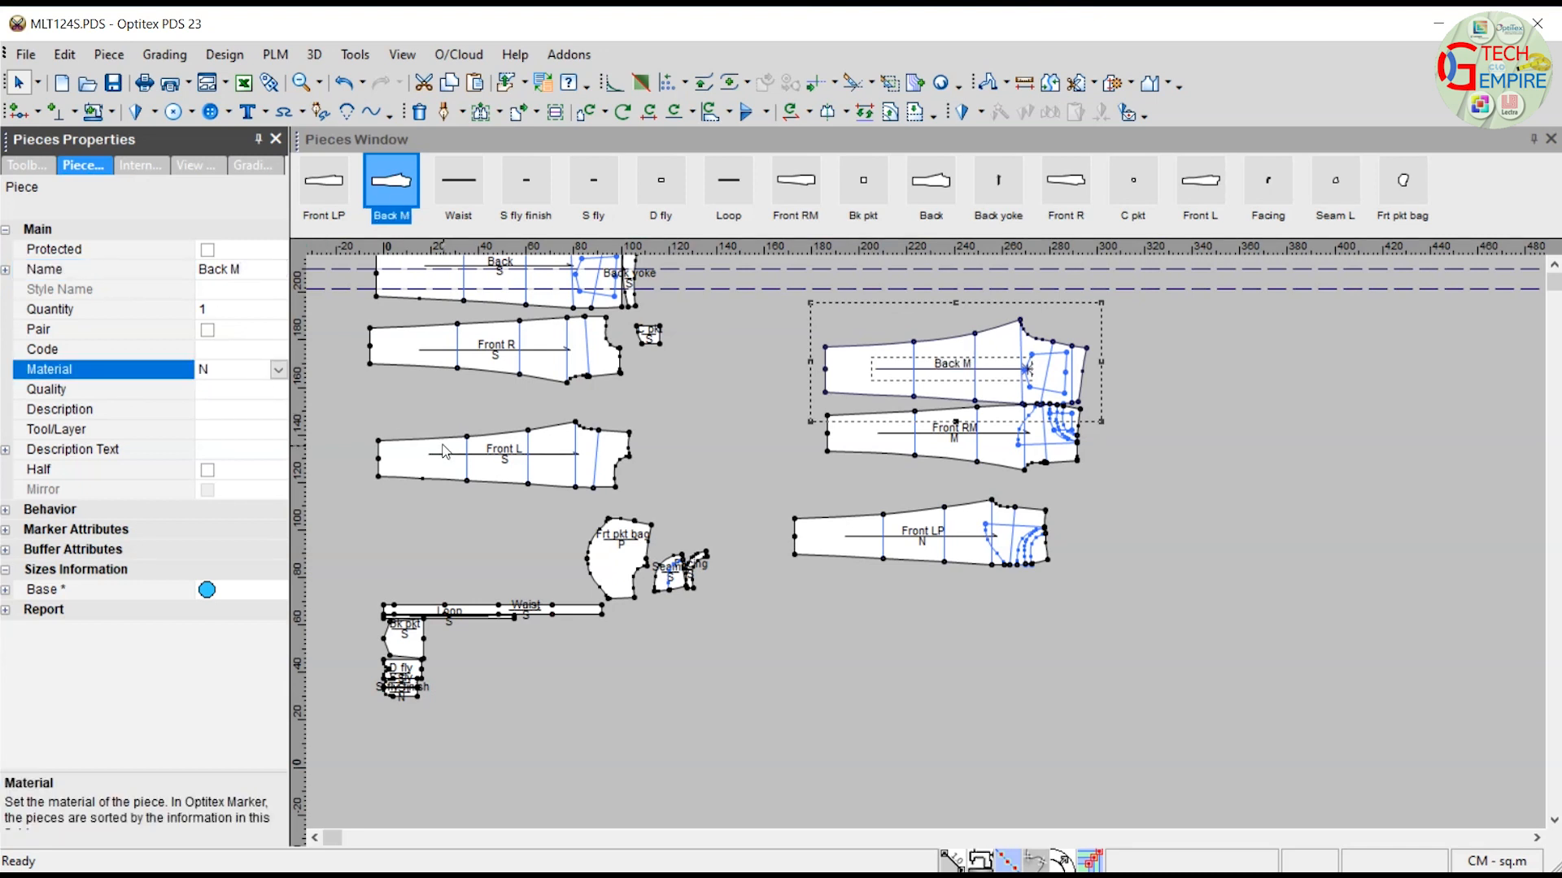
pyautogui.click(736, 462)
# Trace a new piece from Front RM, bounded by the outermost pocket curve, the side seam and the waist edge.
pyautogui.click(671, 591)
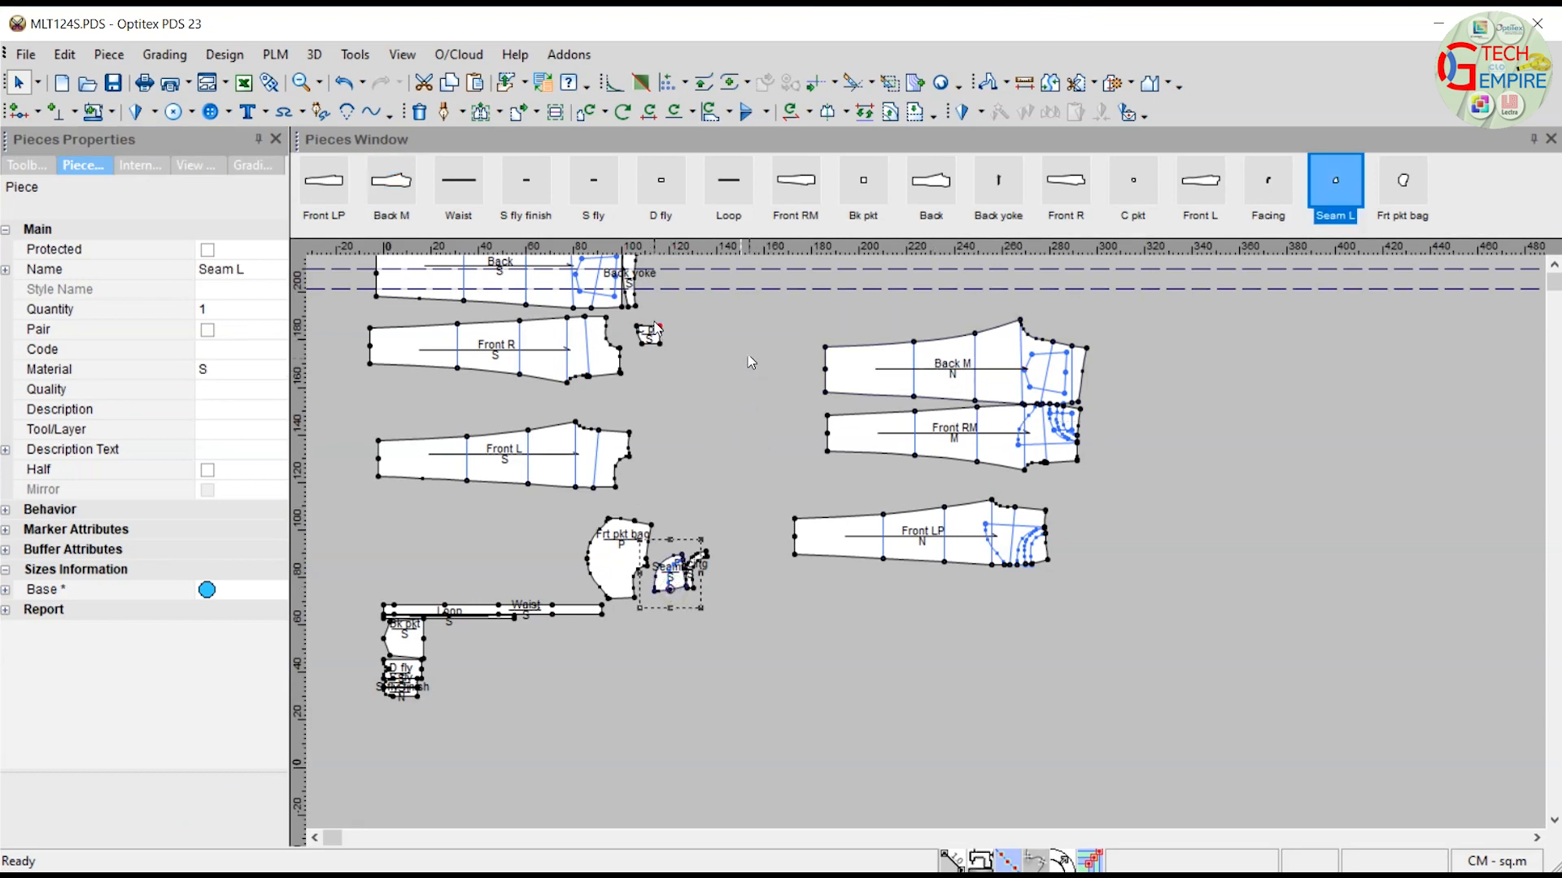
pyautogui.scroll(2, 1057, 444)
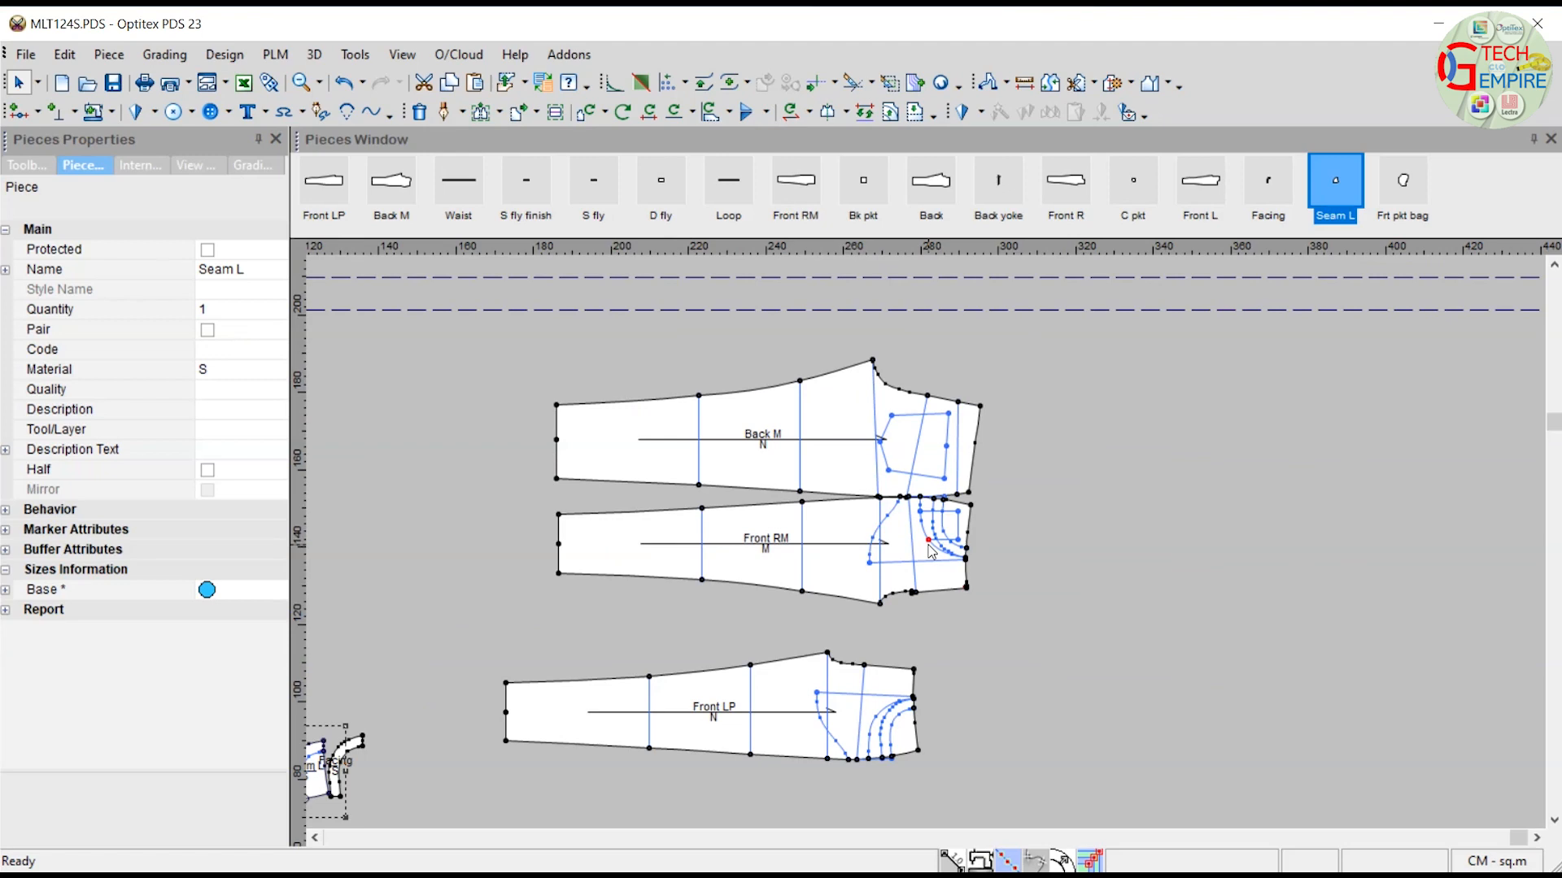
pyautogui.scroll(2, 931, 550)
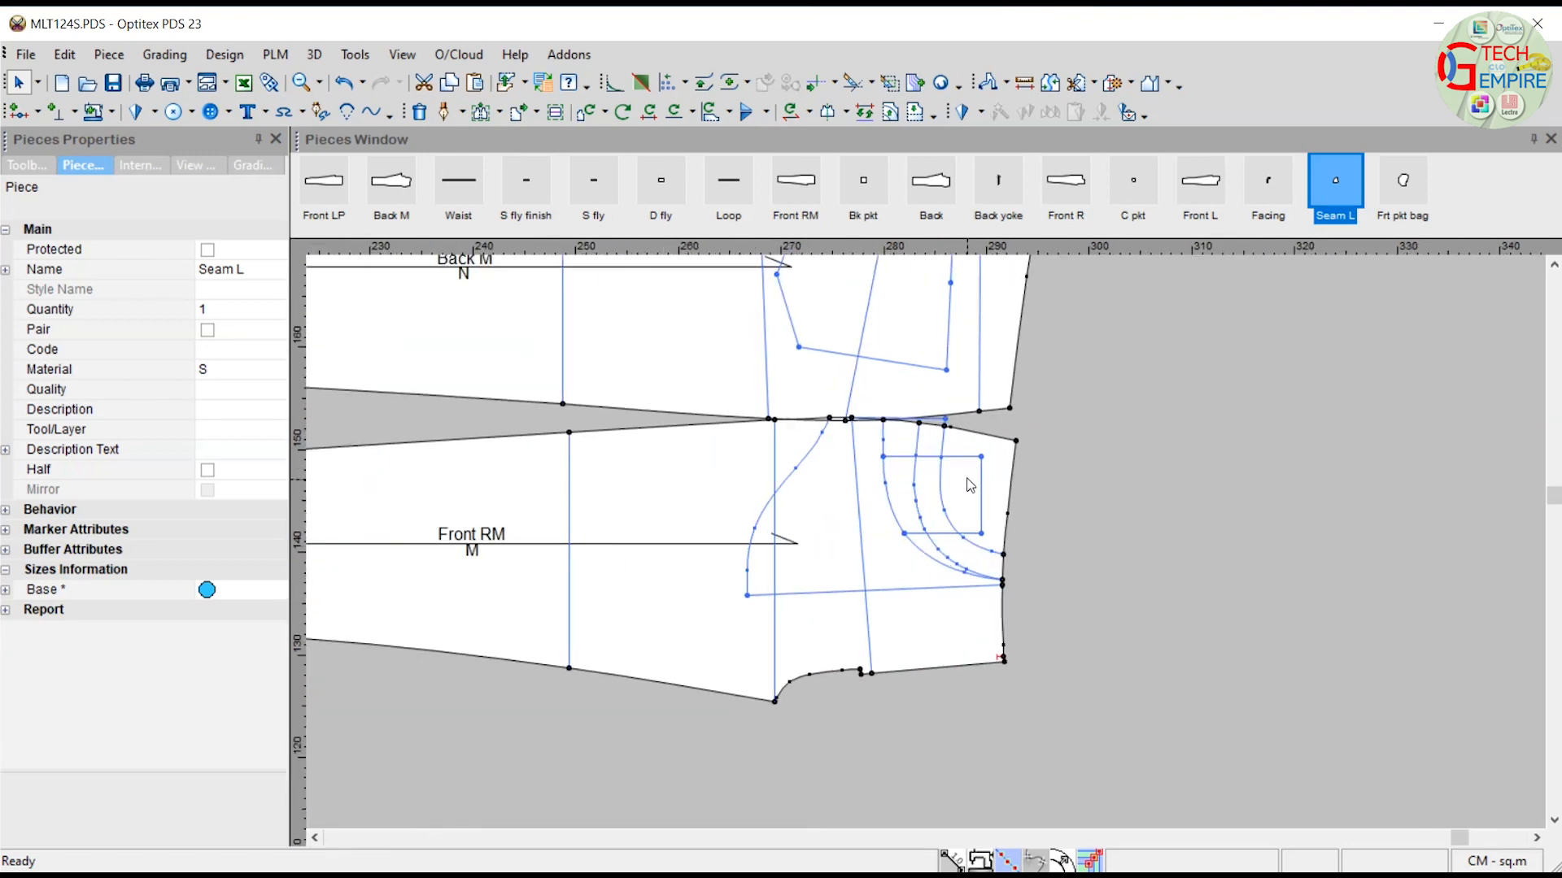
pyautogui.hotkey('ctrl', 'b')
pyautogui.scroll(1, 944, 455)
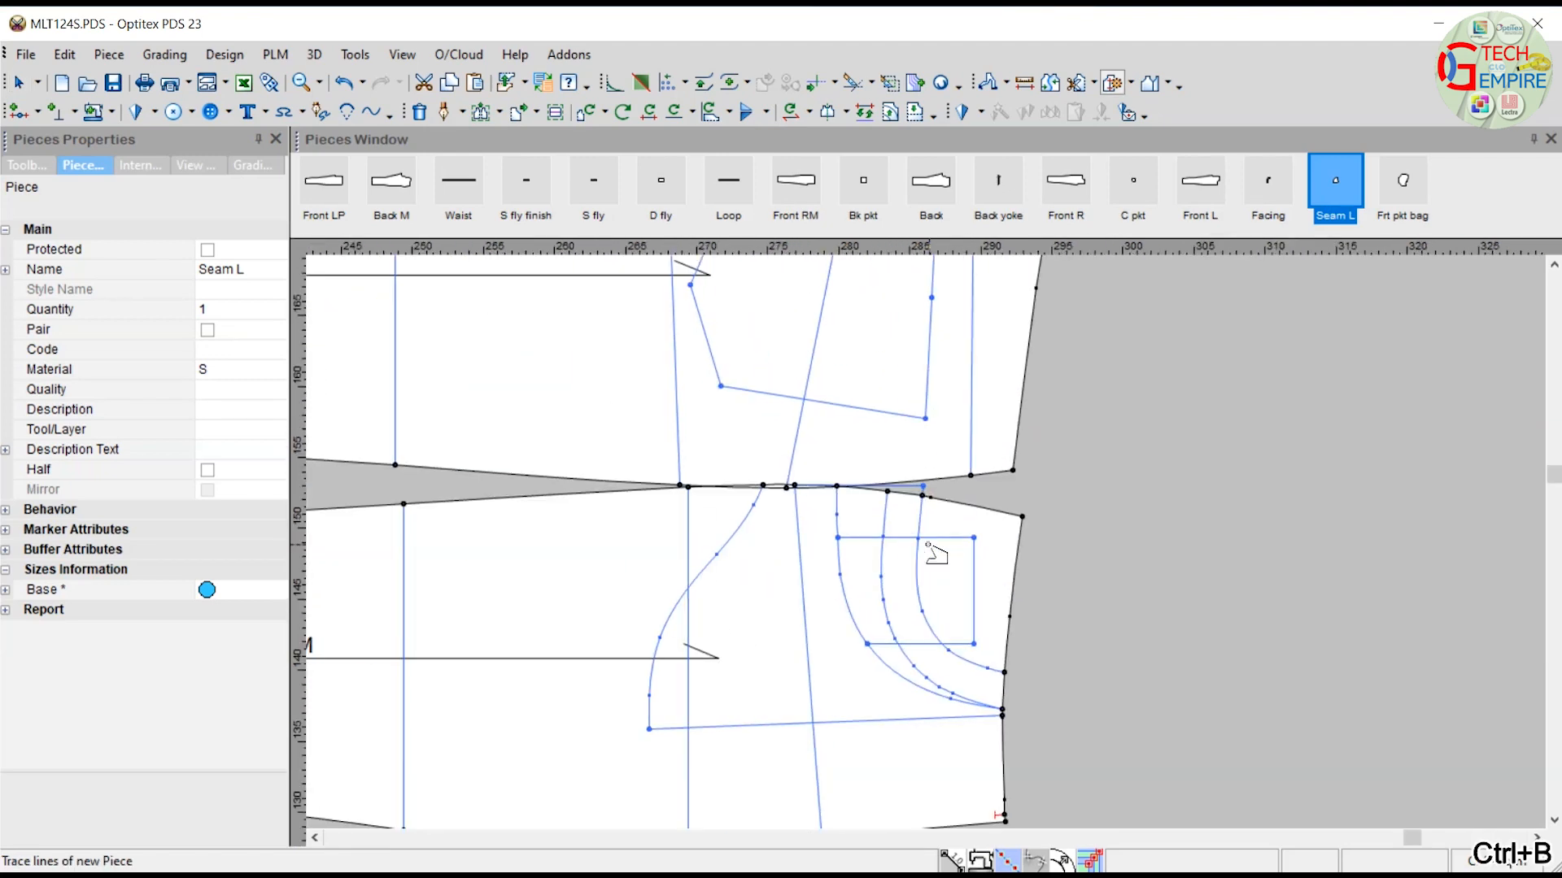
pyautogui.click(923, 495)
pyautogui.click(1004, 673)
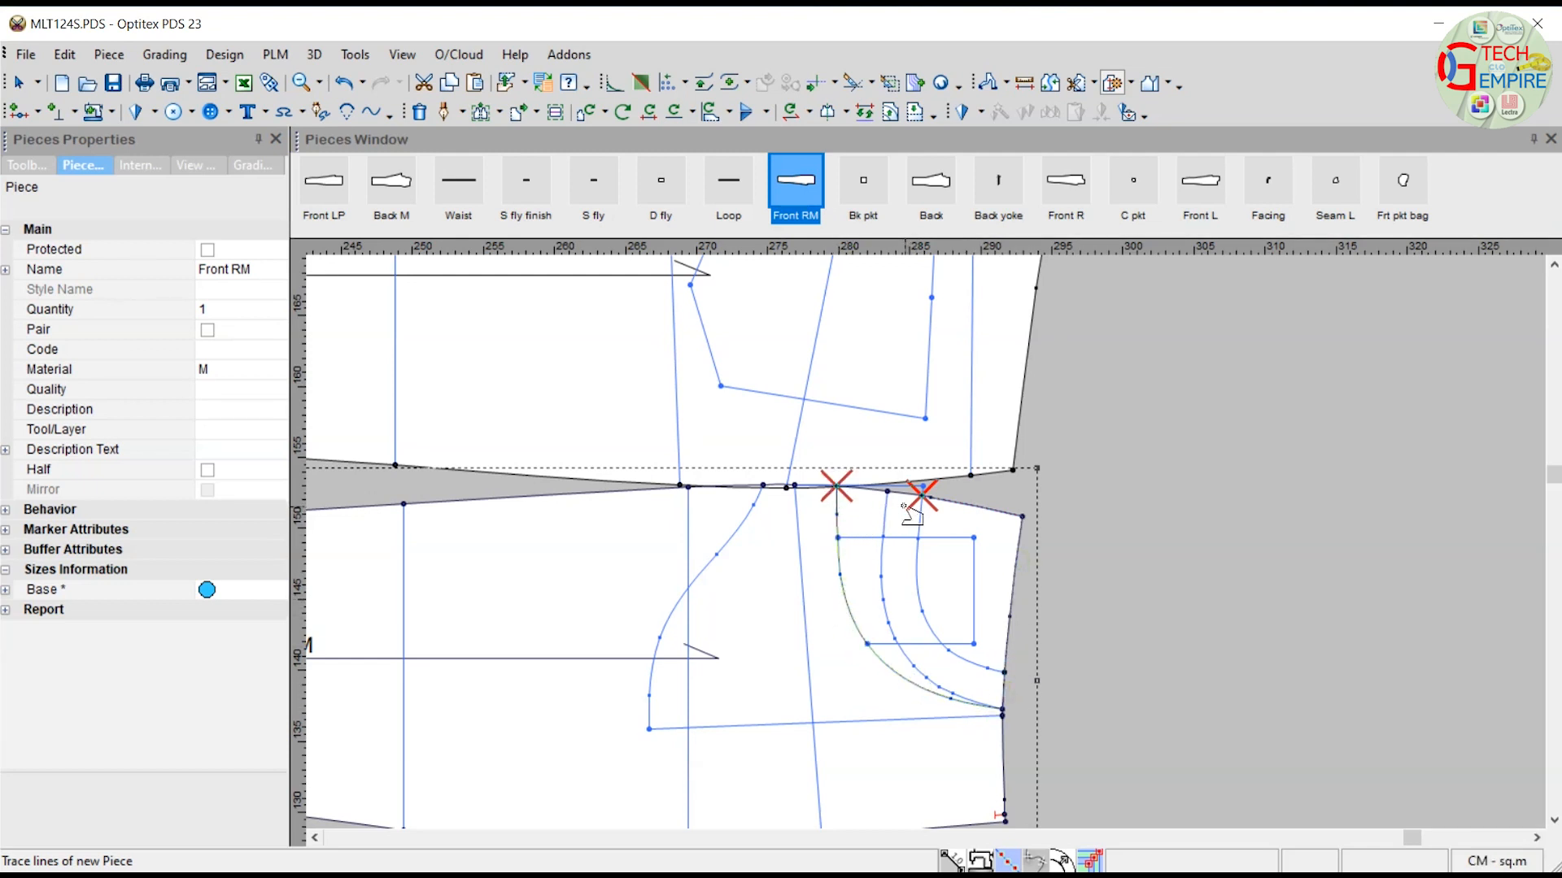
pyautogui.scroll(3, 907, 511)
pyautogui.click(920, 524)
pyautogui.click(700, 499)
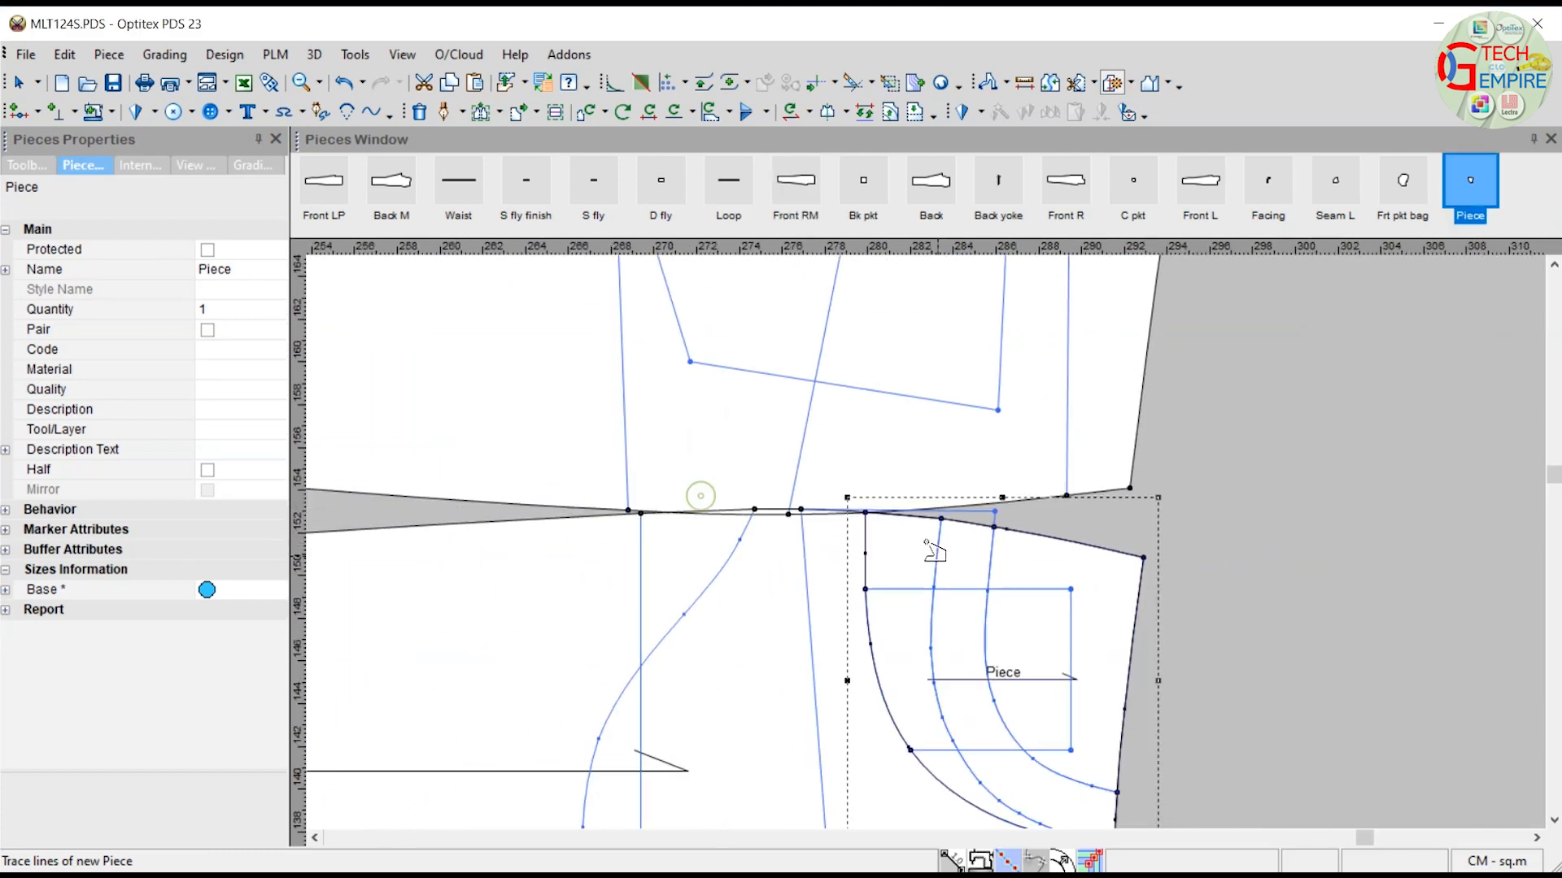
# End the tracing and move the new traced piece into the free space above the Seam L and Facing pieces.
pyautogui.scroll(-3, 935, 555)
pyautogui.rightClick(1056, 445)
pyautogui.click(1099, 465)
pyautogui.scroll(-2, 915, 569)
pyautogui.moveTo(895, 564); pyautogui.dragTo(440, 728)
pyautogui.scroll(2, 439, 728)
pyautogui.moveTo(977, 431); pyautogui.dragTo(895, 497)
# Delete the internal curve nearest the curved outer edge of the traced piece, keeping the inner pocket curve, and save the file.
pyautogui.scroll(3, 895, 498)
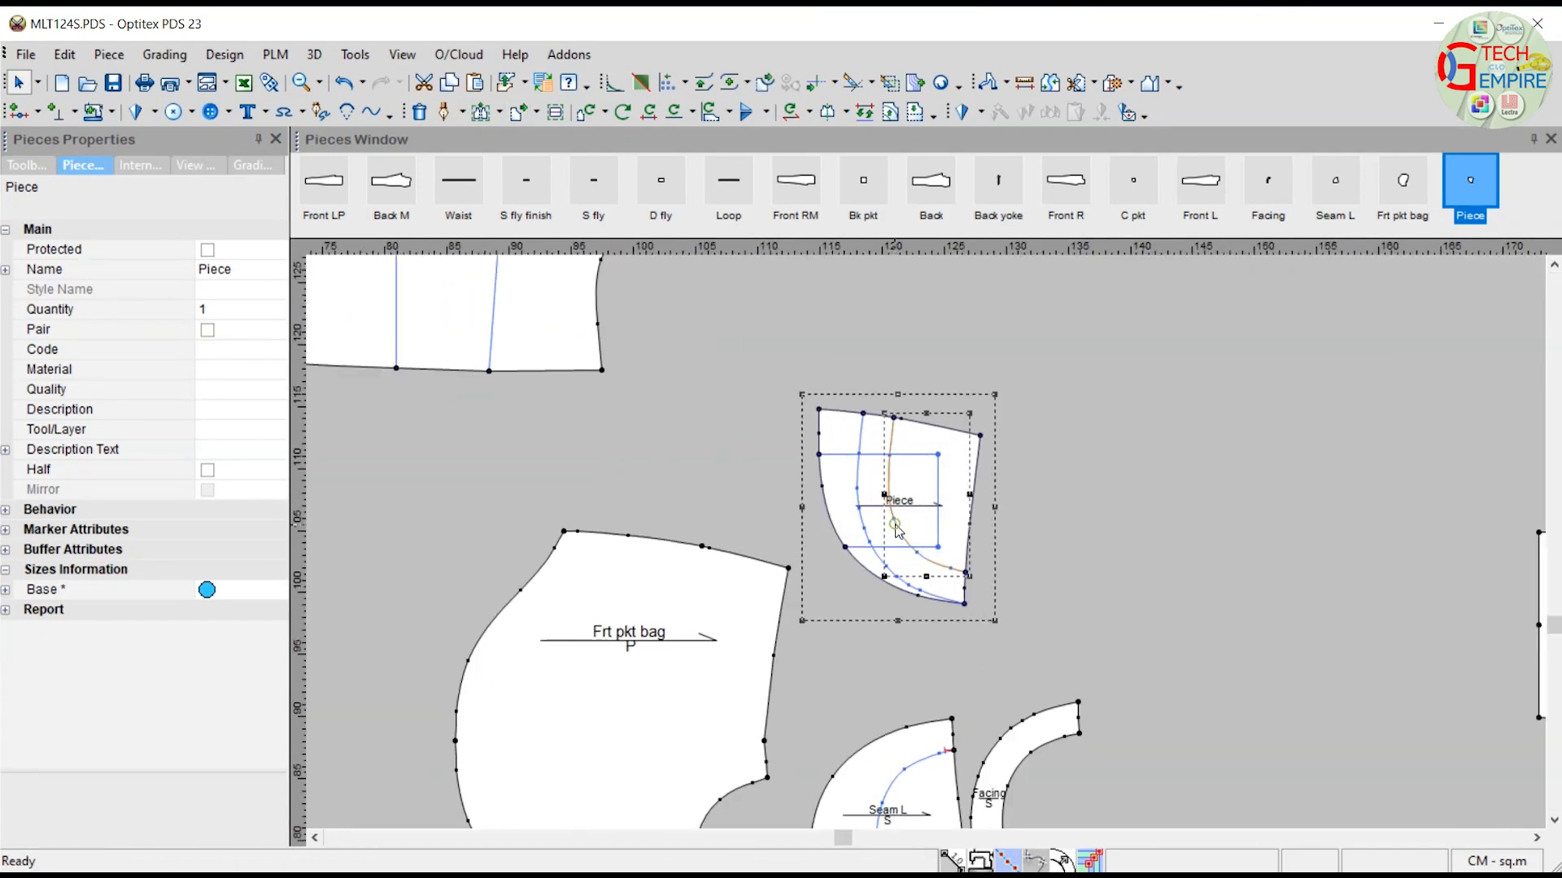
pyautogui.press('Delete')
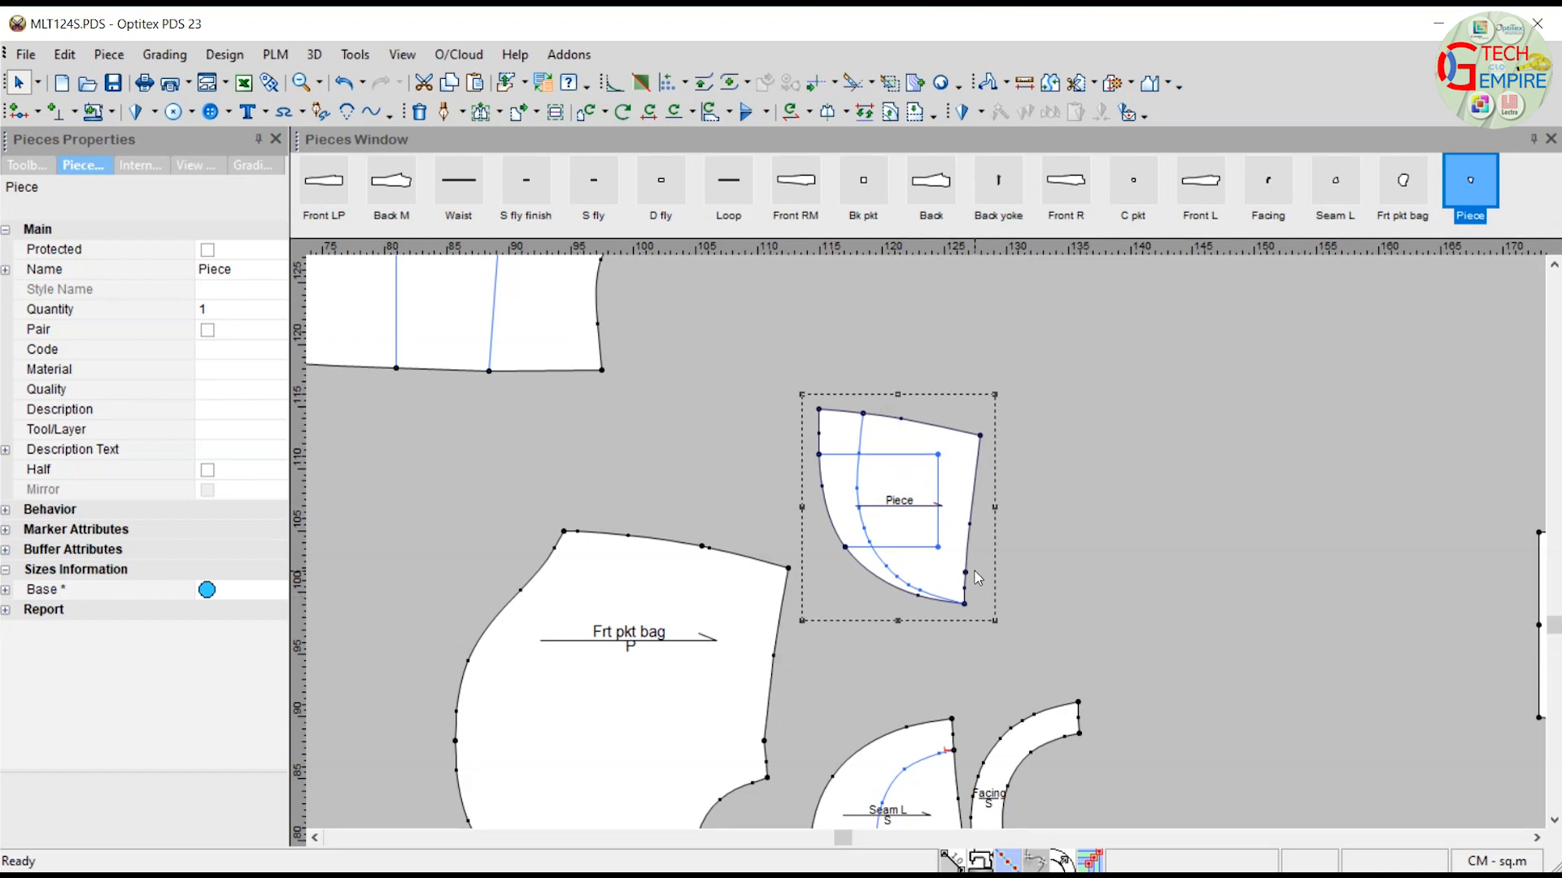
pyautogui.hotkey('ctrl', 'z')
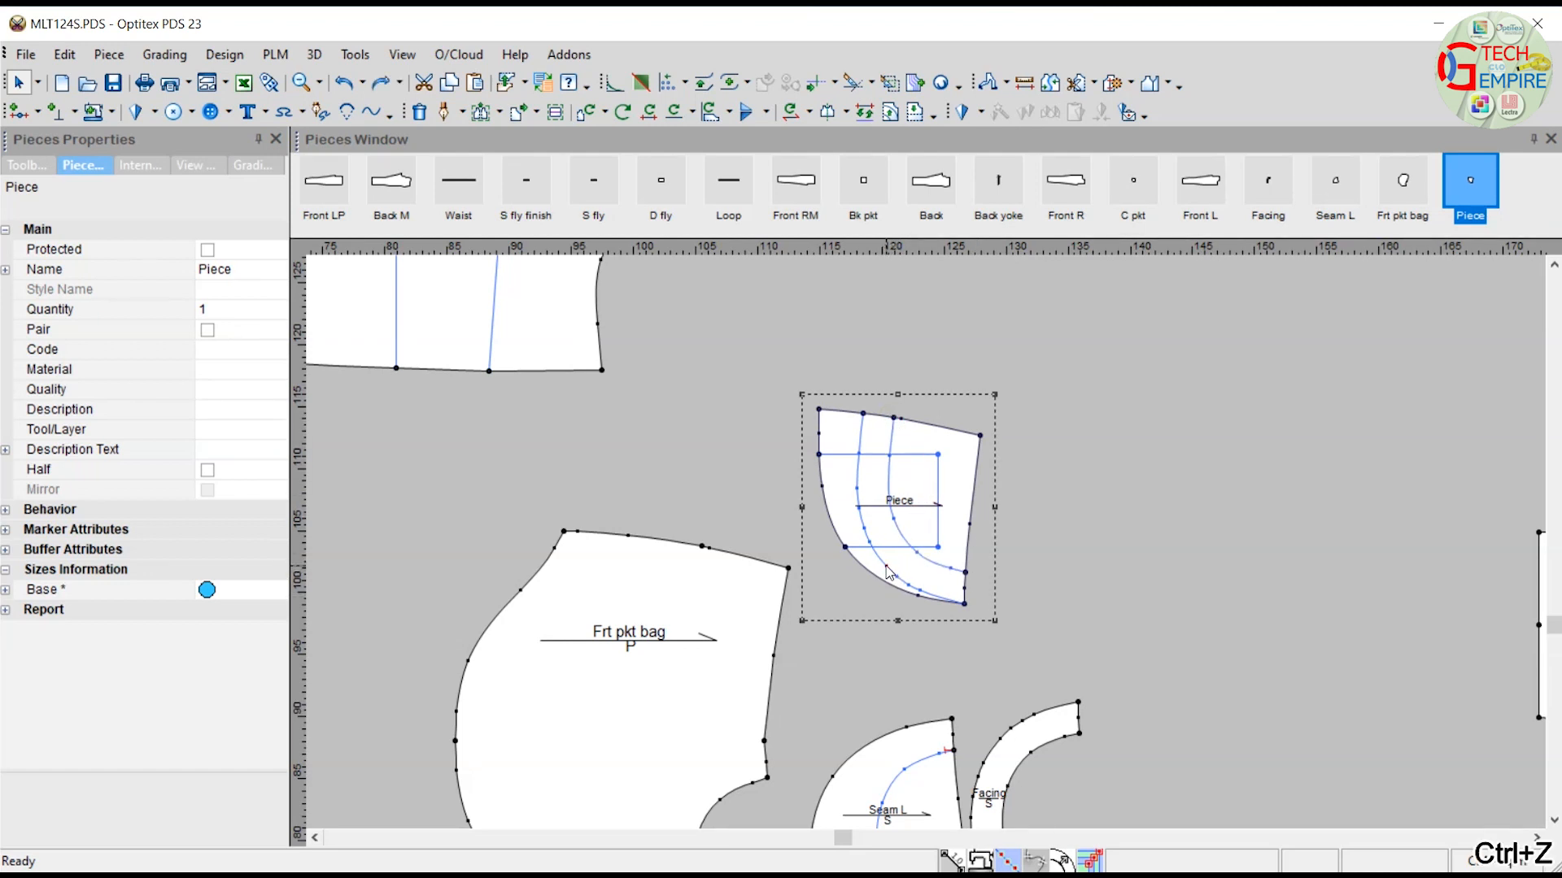
pyautogui.click(879, 560)
pyautogui.press('Delete')
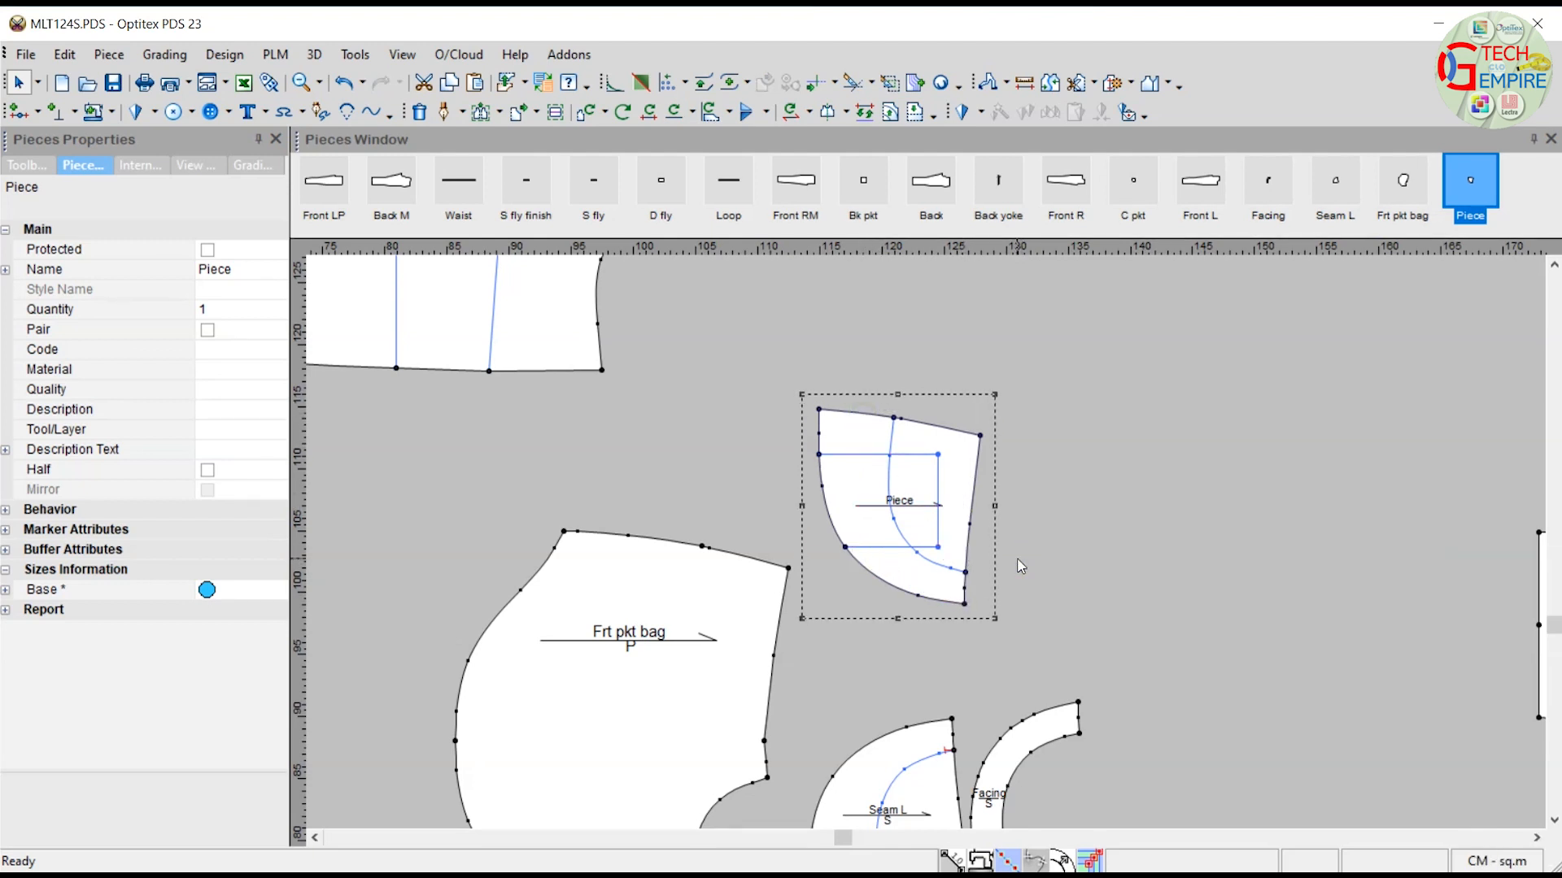
pyautogui.hotkey('ctrl', 's')
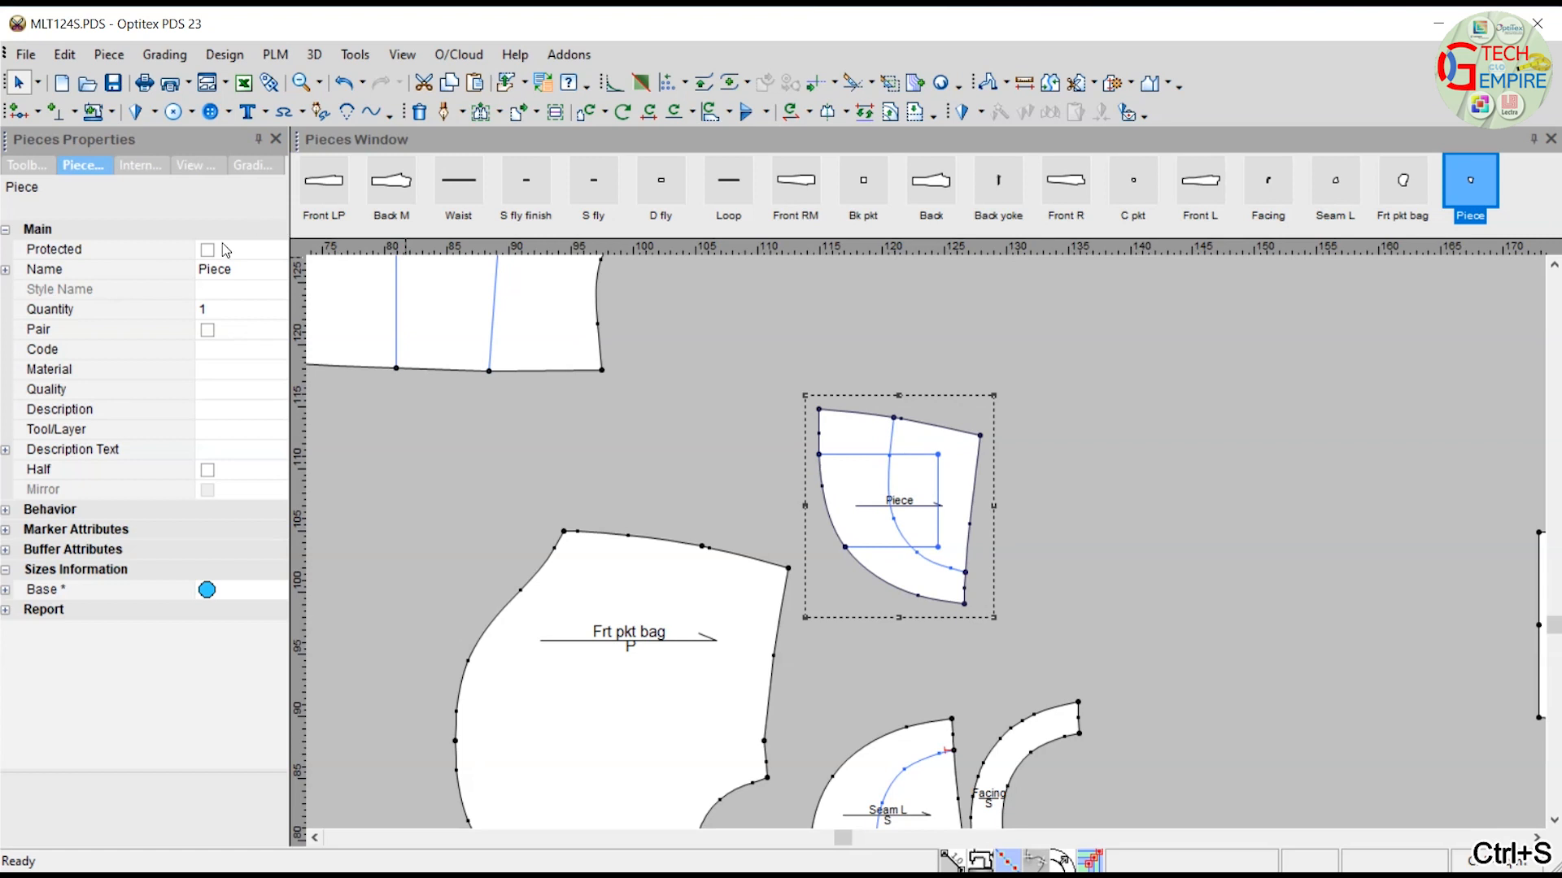
# Name the traced piece "Seam R", set its material to S and save the file.
pyautogui.click(238, 269)
pyautogui.write('Seam R')
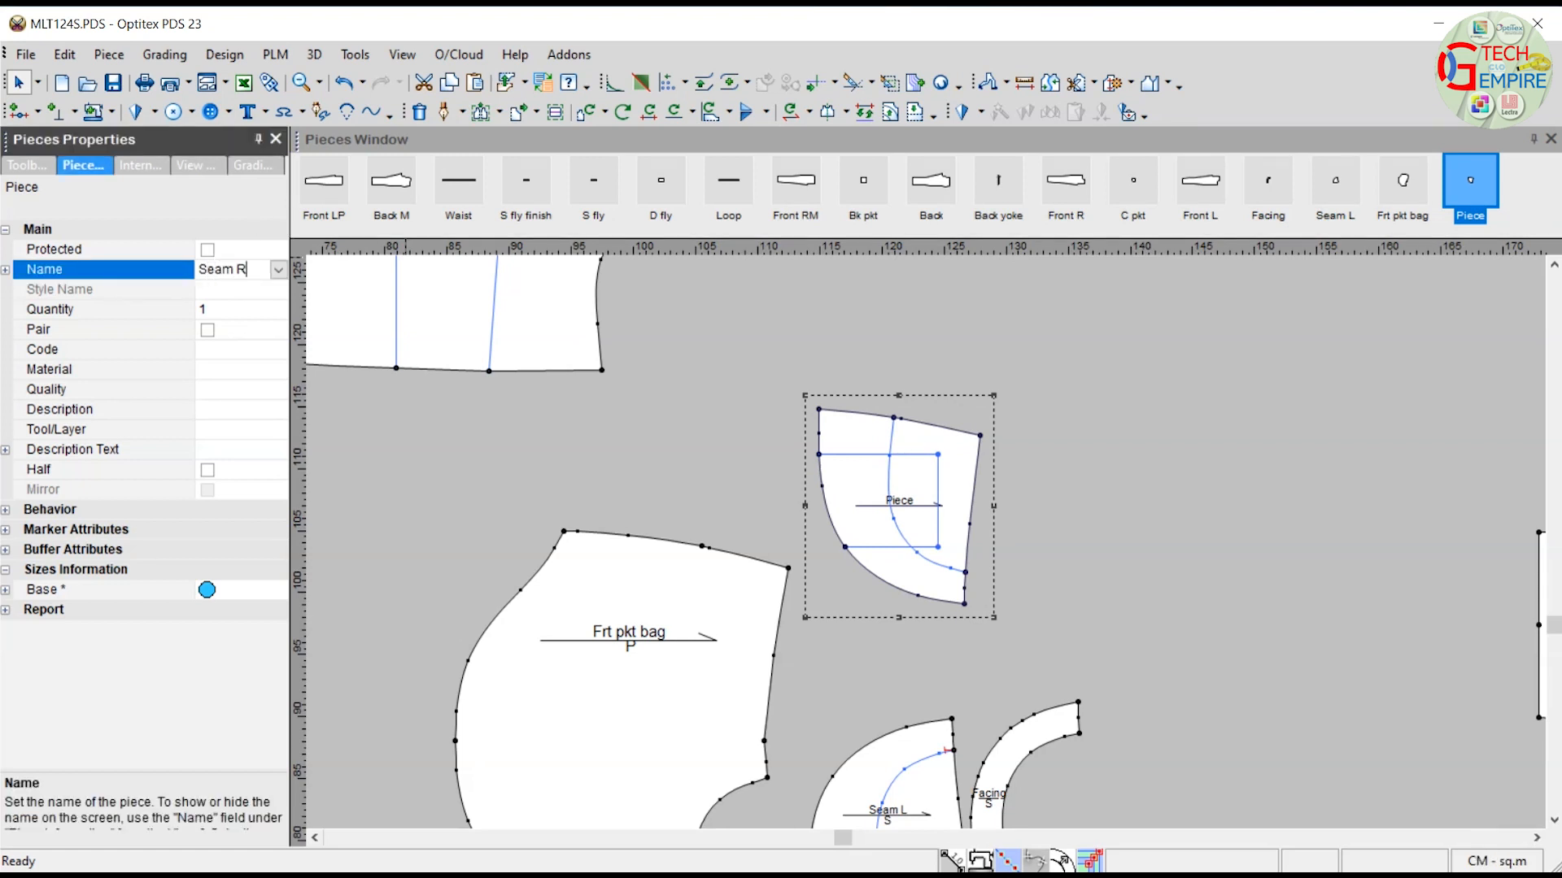
pyautogui.click(219, 371)
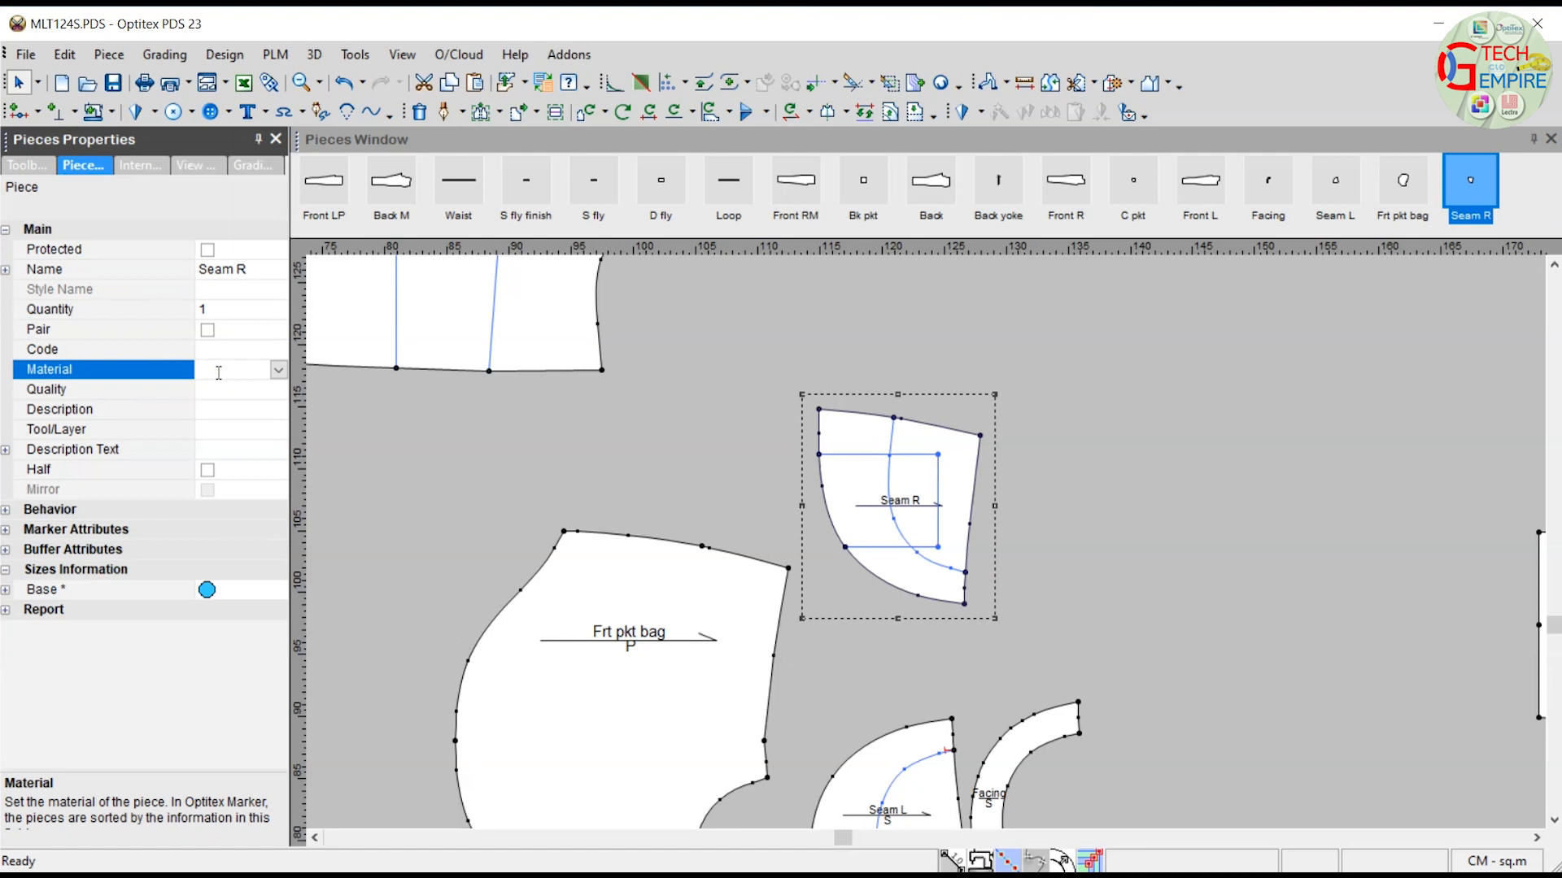
pyautogui.hotkey('ctrl', 's')
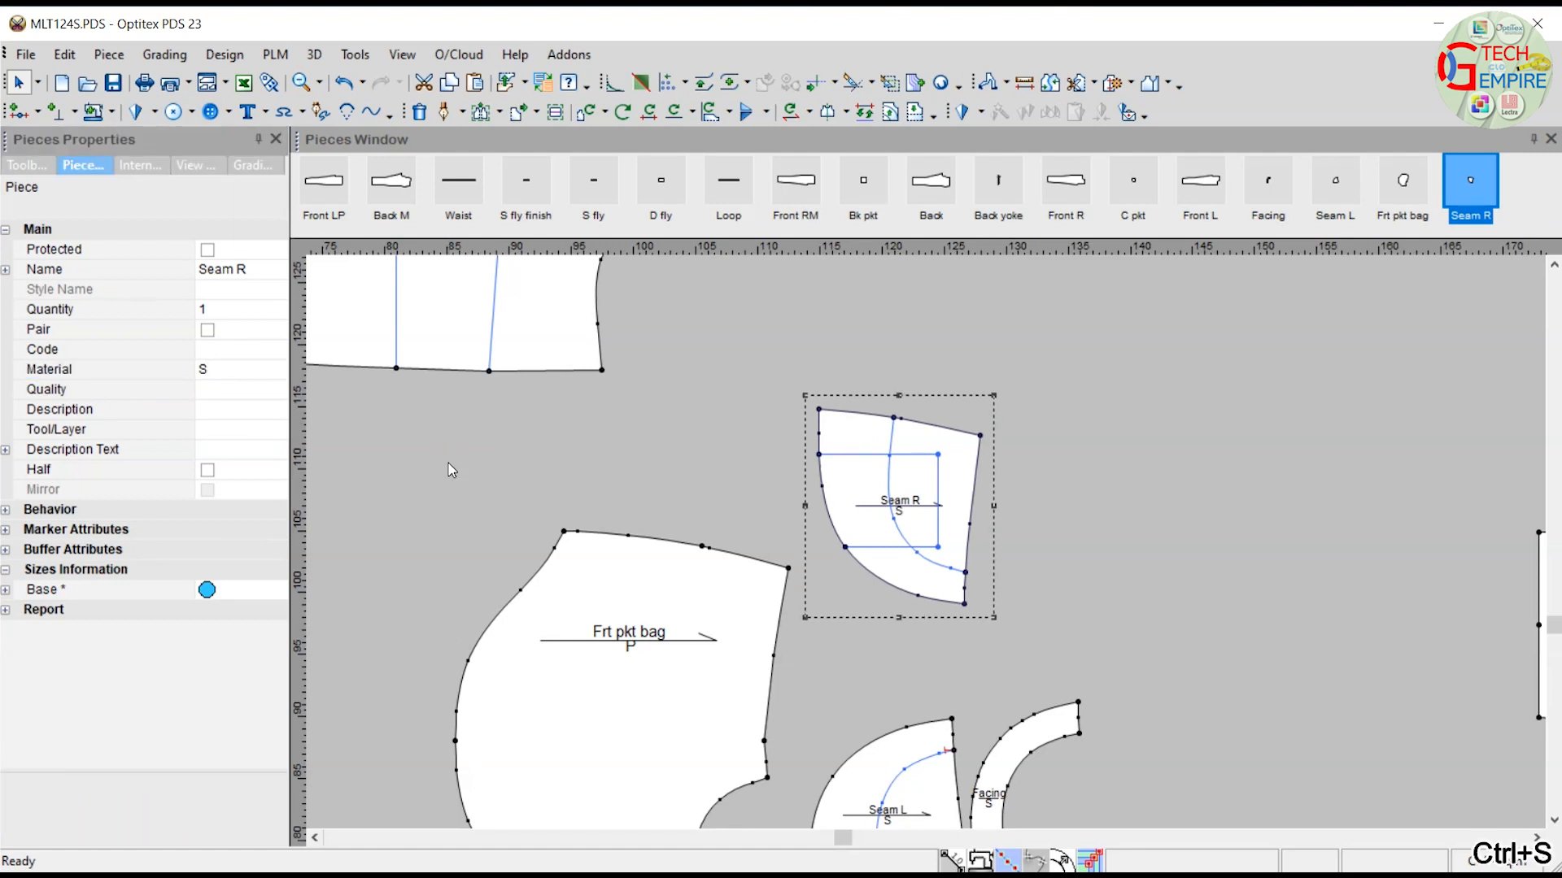
# Remove the Back M, Front RM and Front LP pieces from the working area.
pyautogui.scroll(-3, 666, 558)
pyautogui.scroll(-2, 931, 558)
pyautogui.moveTo(1166, 382); pyautogui.dragTo(896, 592)
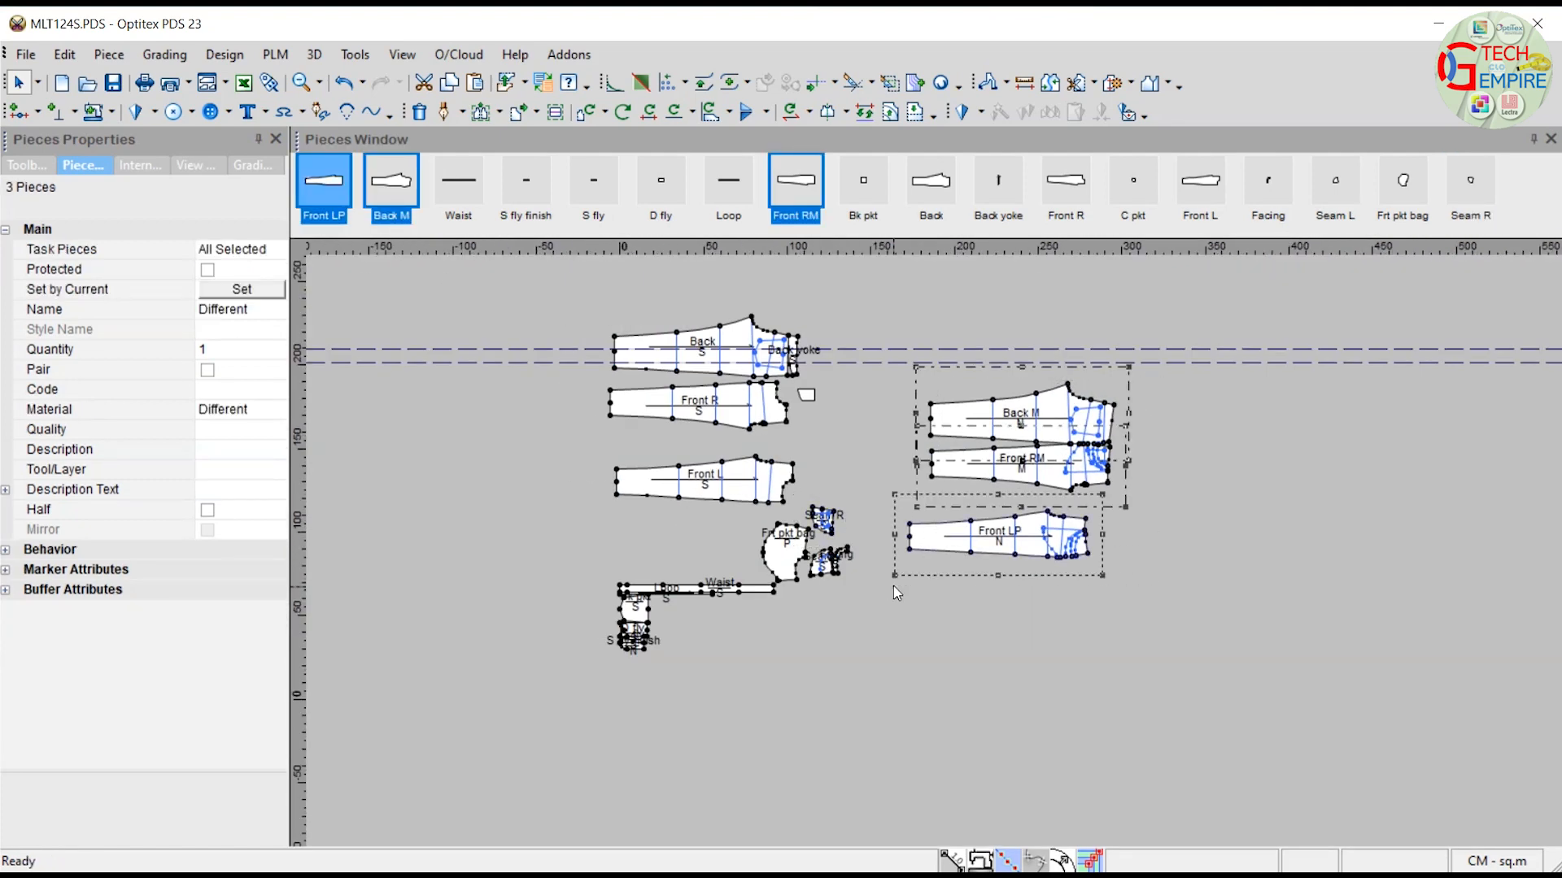
pyautogui.press('Delete')
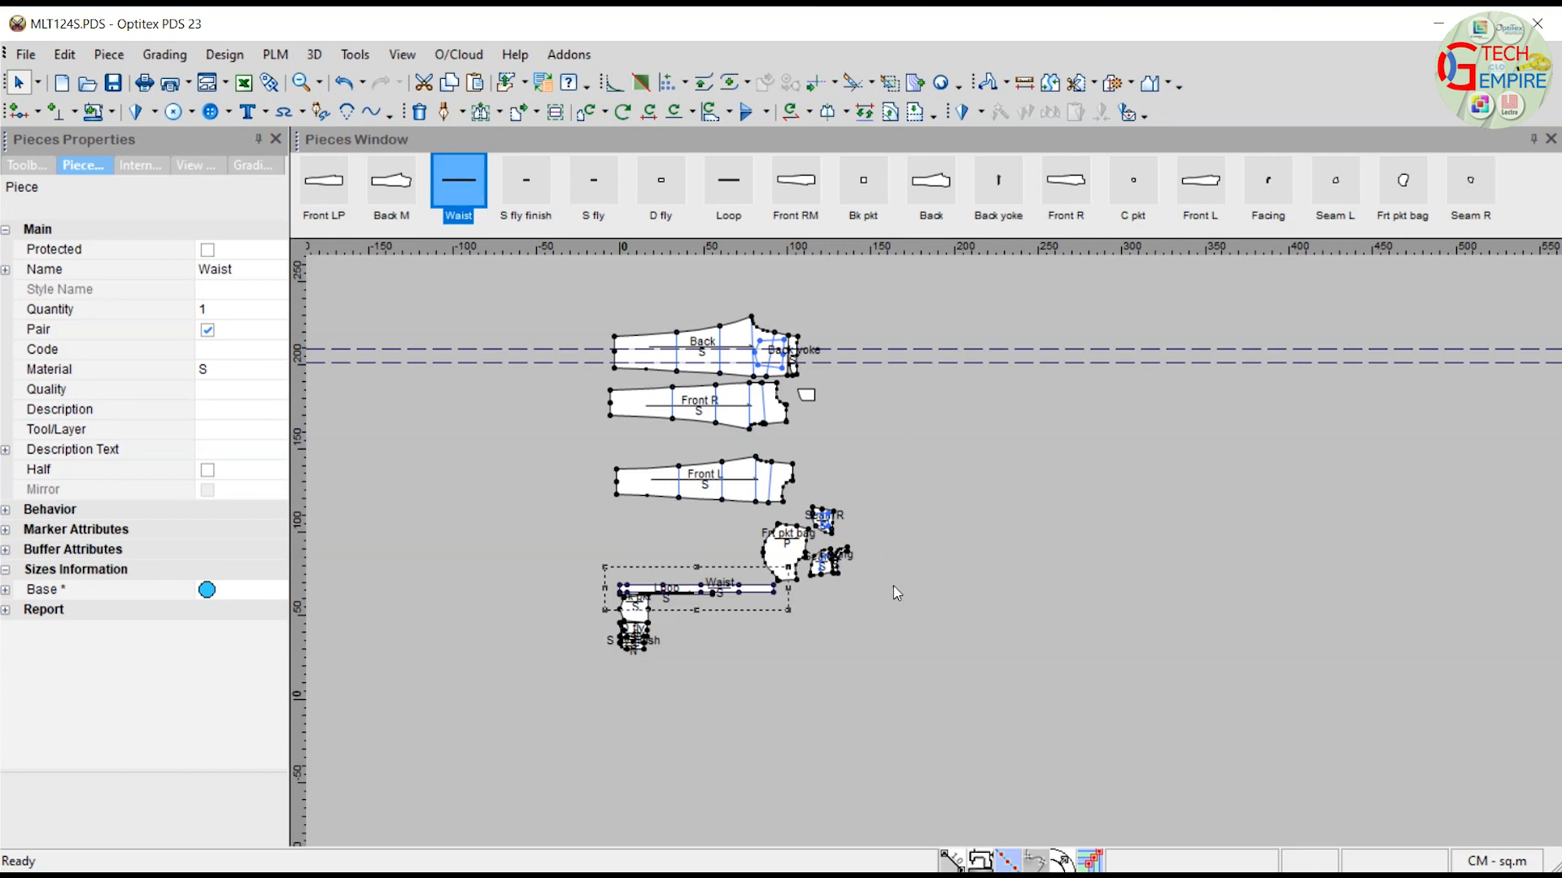
# Rearrange all pattern pieces compactly in the working area and save the file.
pyautogui.hotkey('ctrl', 'alt', 'g')
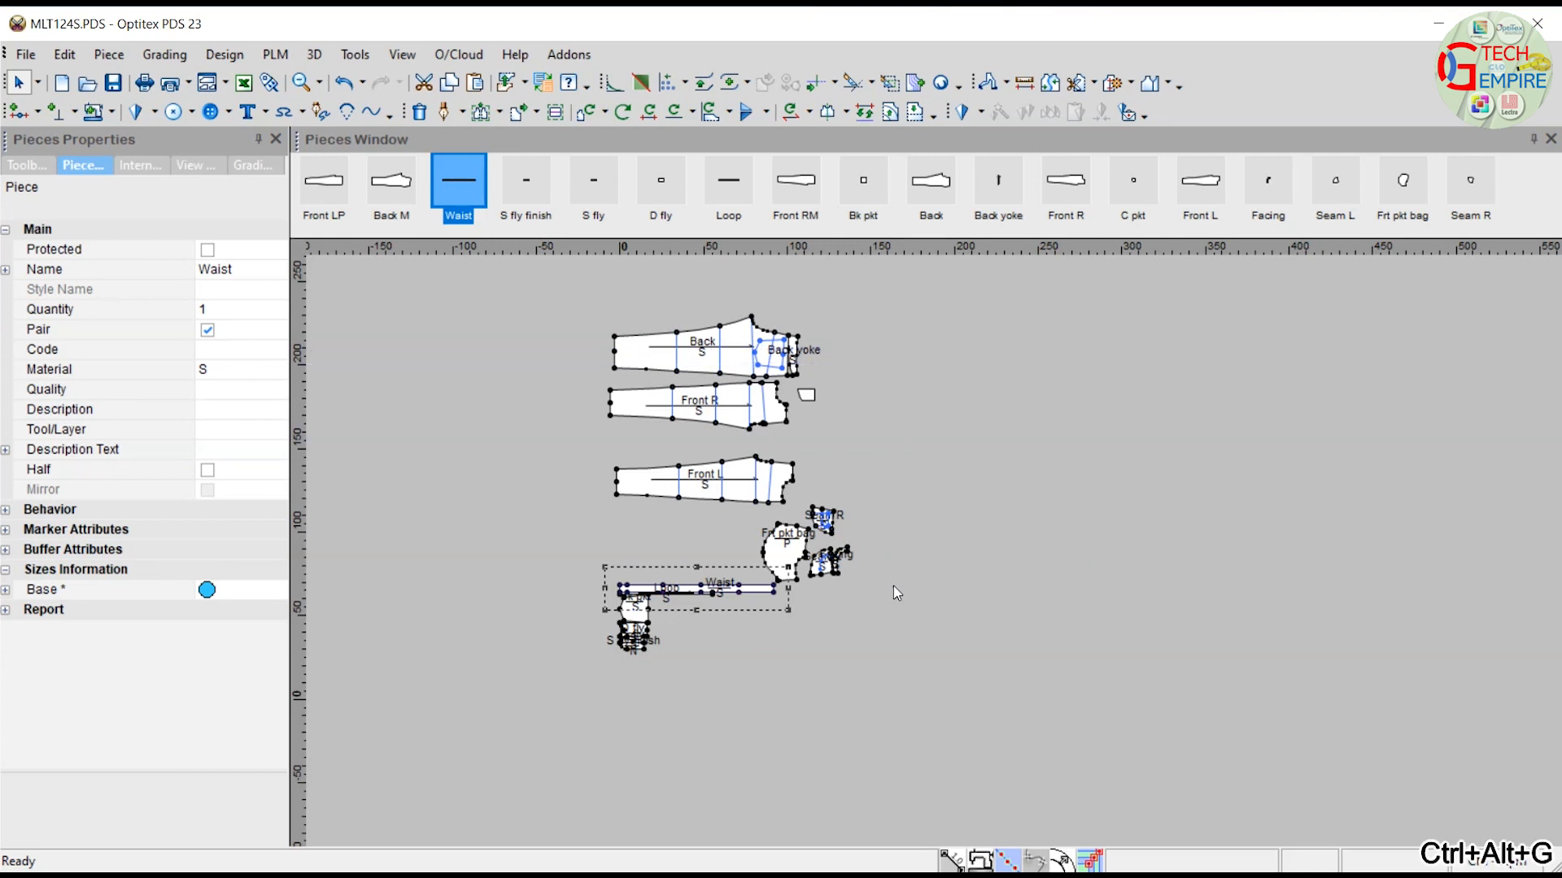
pyautogui.hotkey('ctrl', 'k')
pyautogui.hotkey('ctrl', 's')
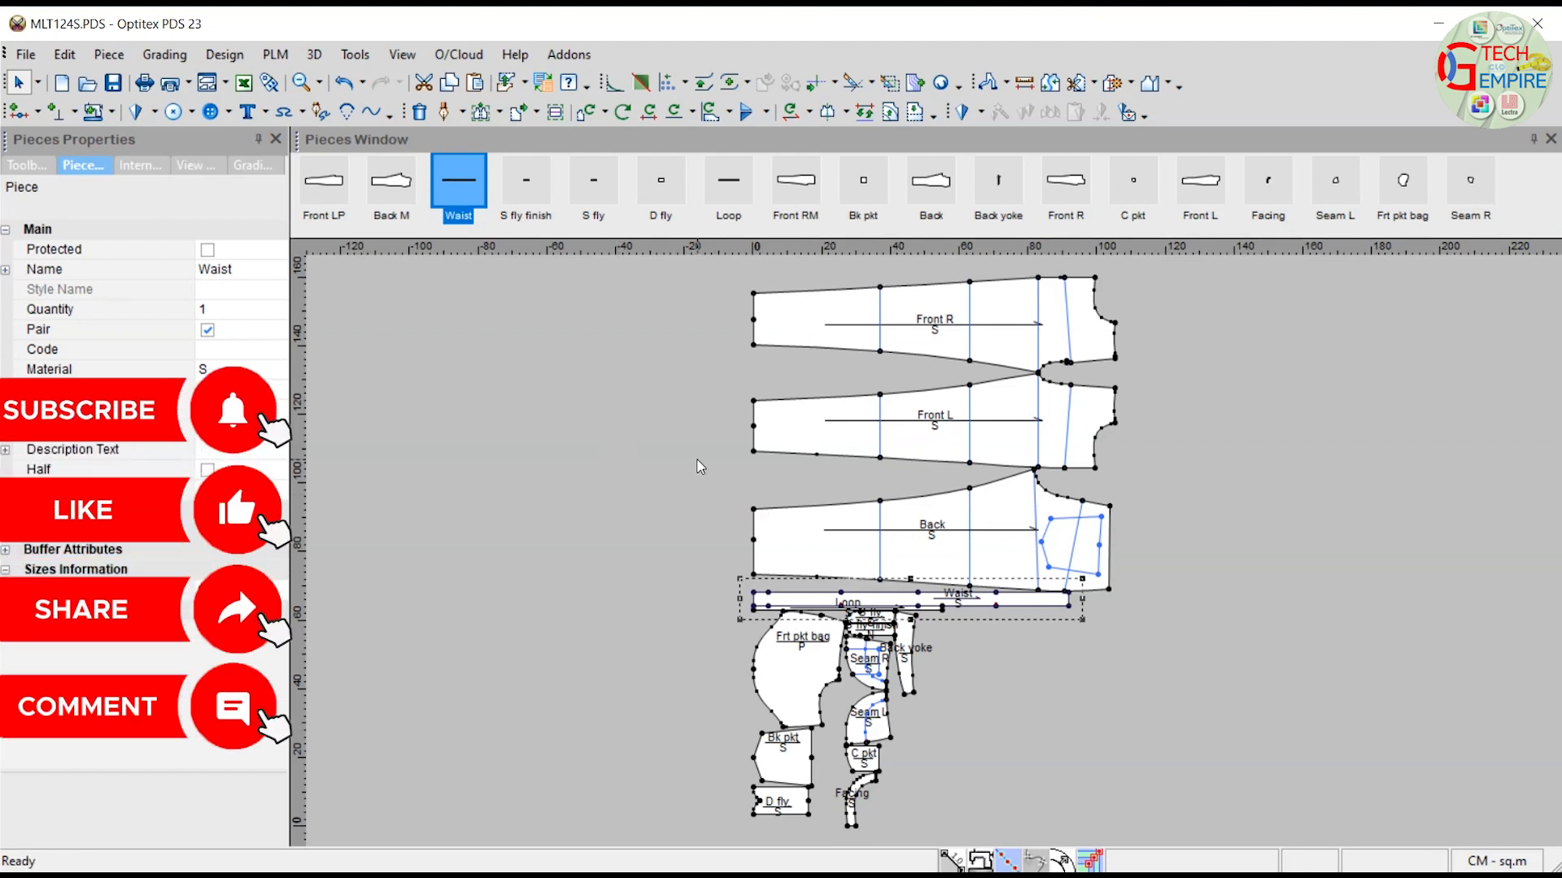
# Consult the size chart in MLT124S.pdf, return to Optitex PDS and rename the base size 32 in the Sizes Table.
pyautogui.click(750, 872)
pyautogui.scroll(6, 767, 445)
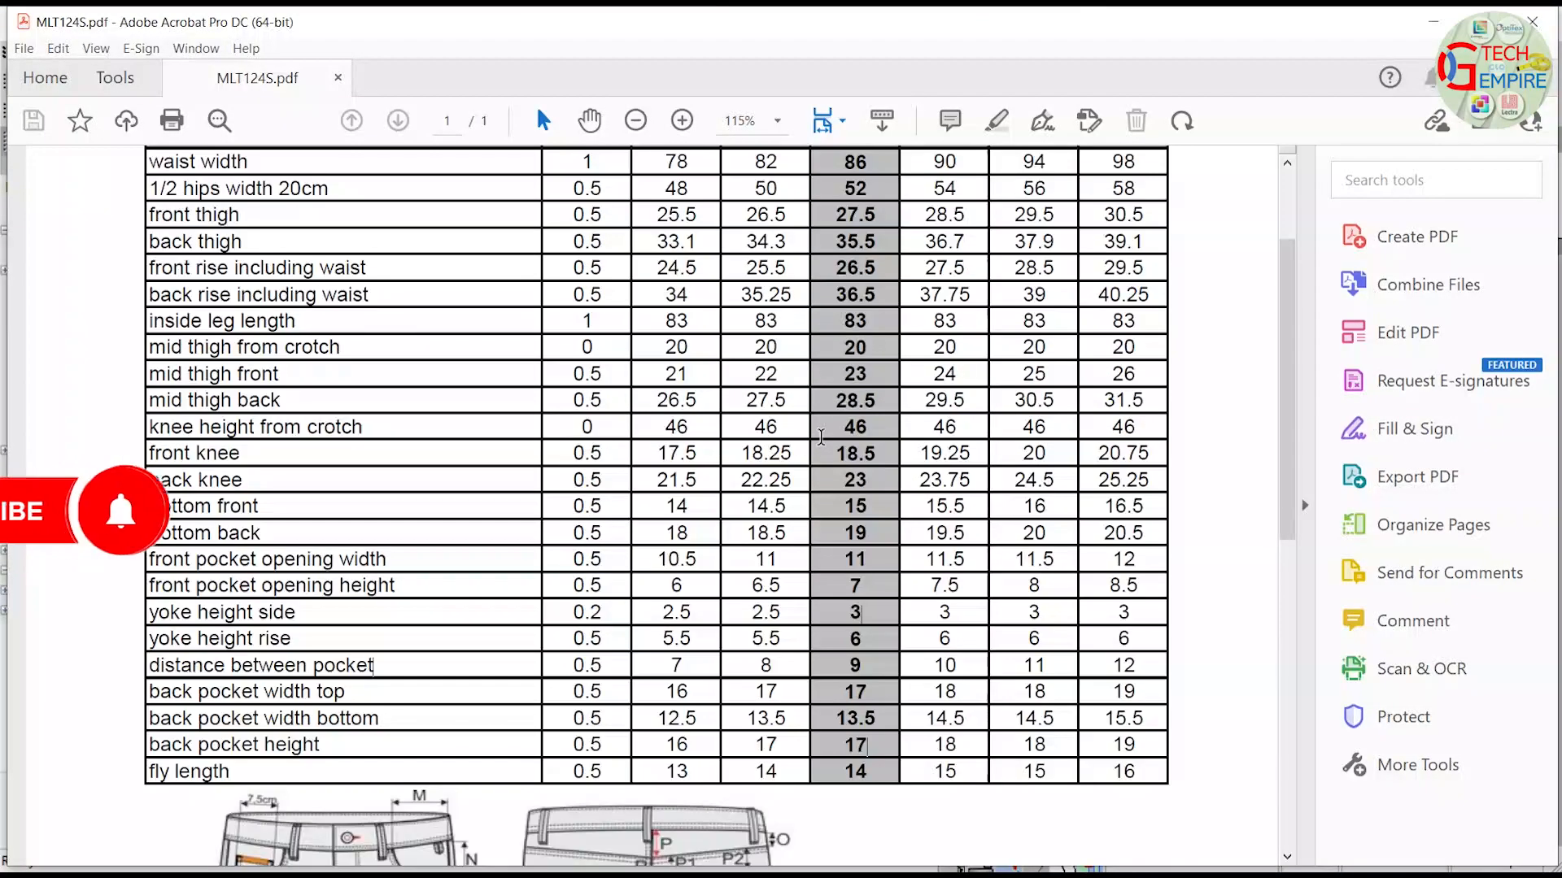
pyautogui.scroll(3, 821, 437)
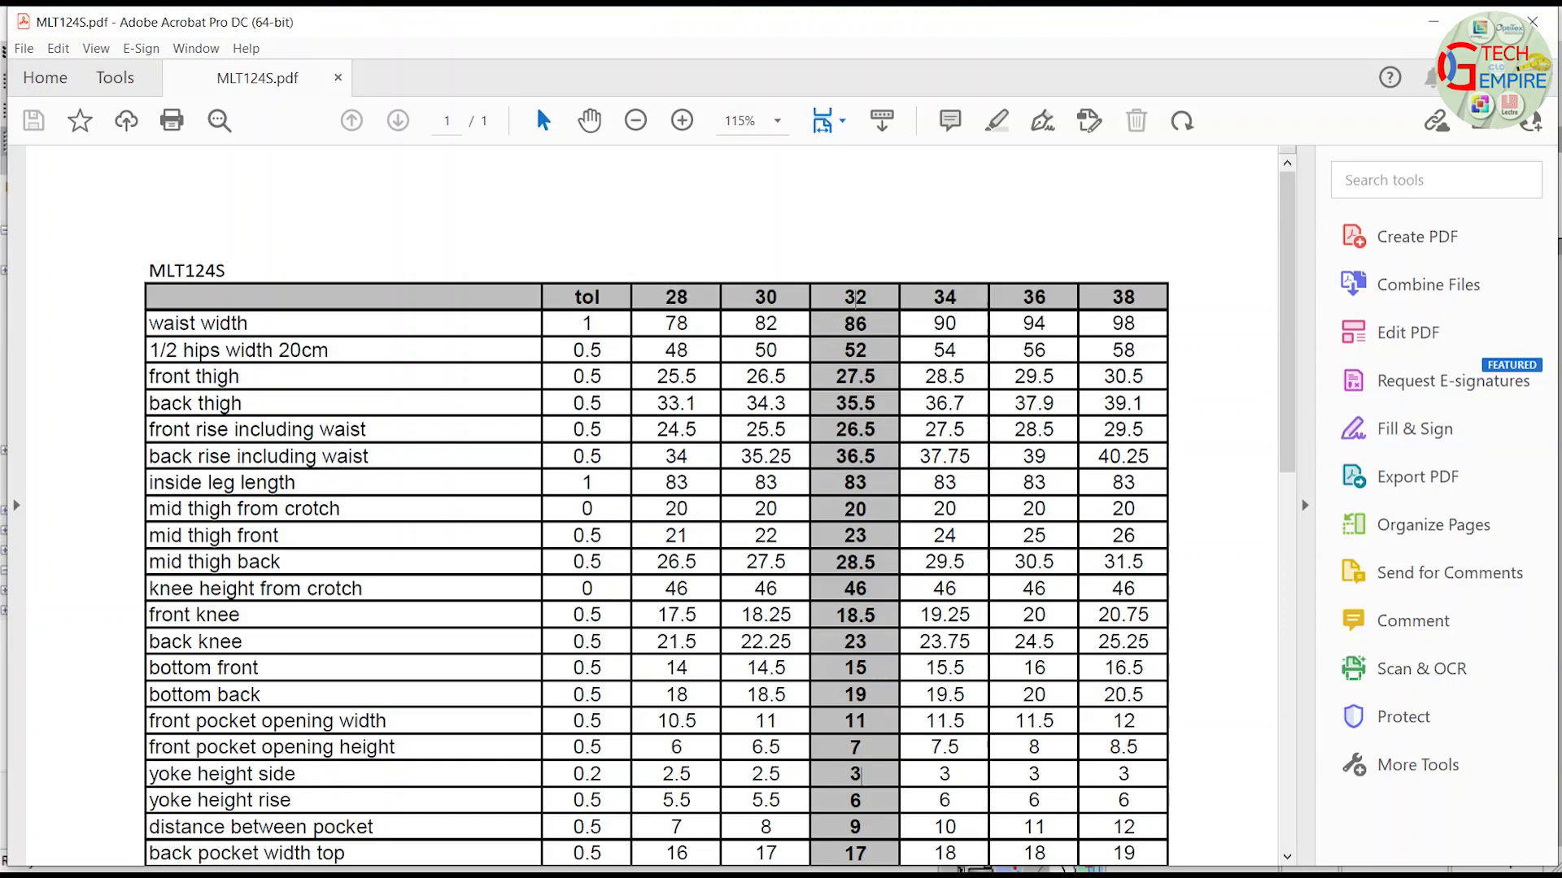
pyautogui.click(779, 869)
pyautogui.click(169, 54)
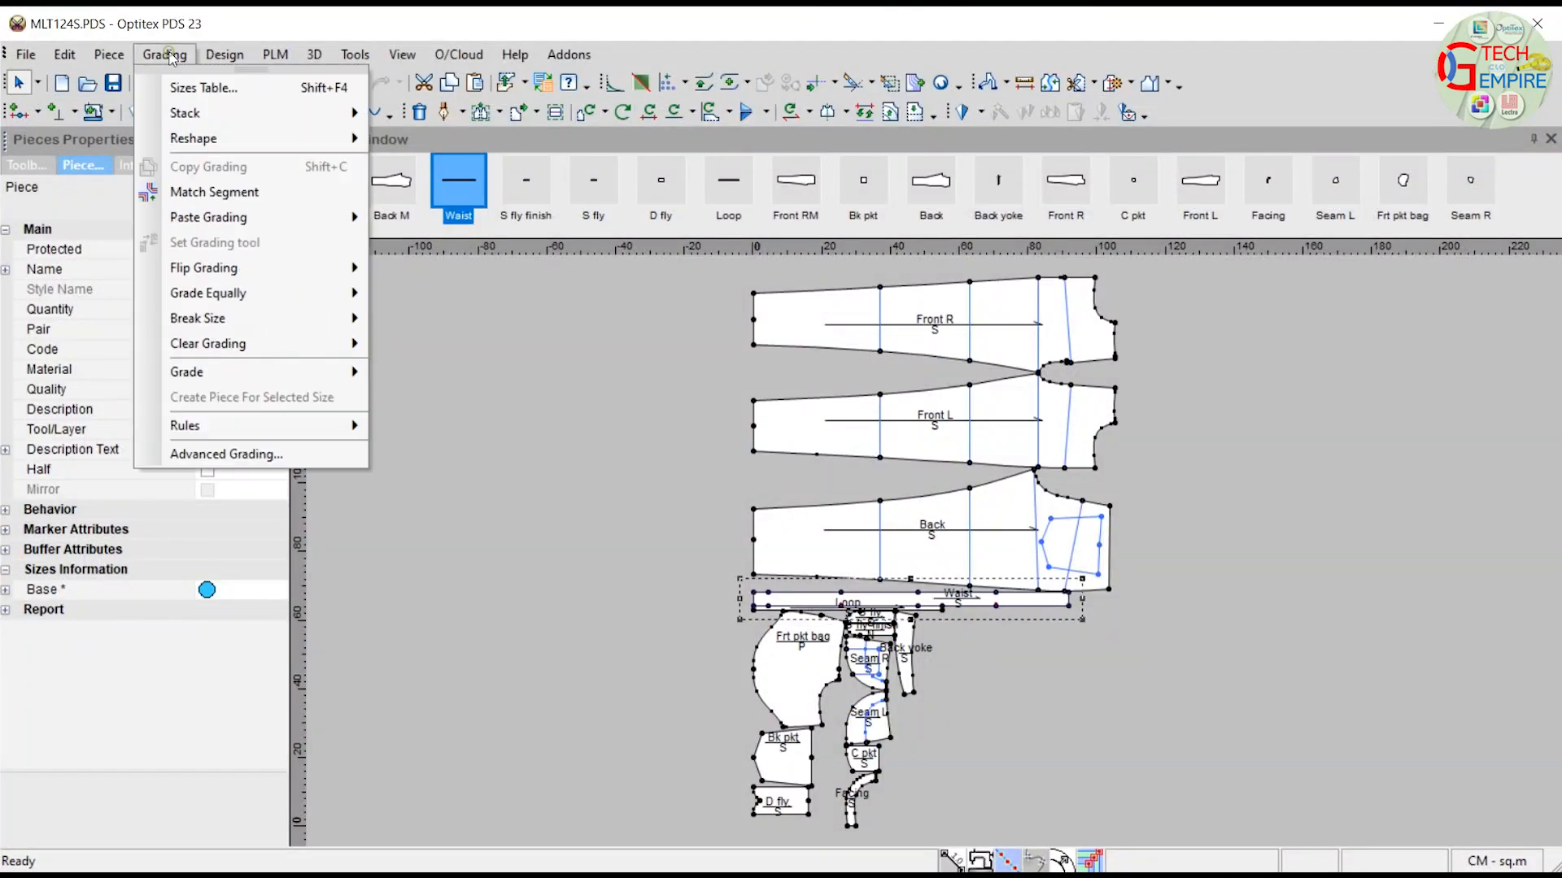
pyautogui.click(203, 87)
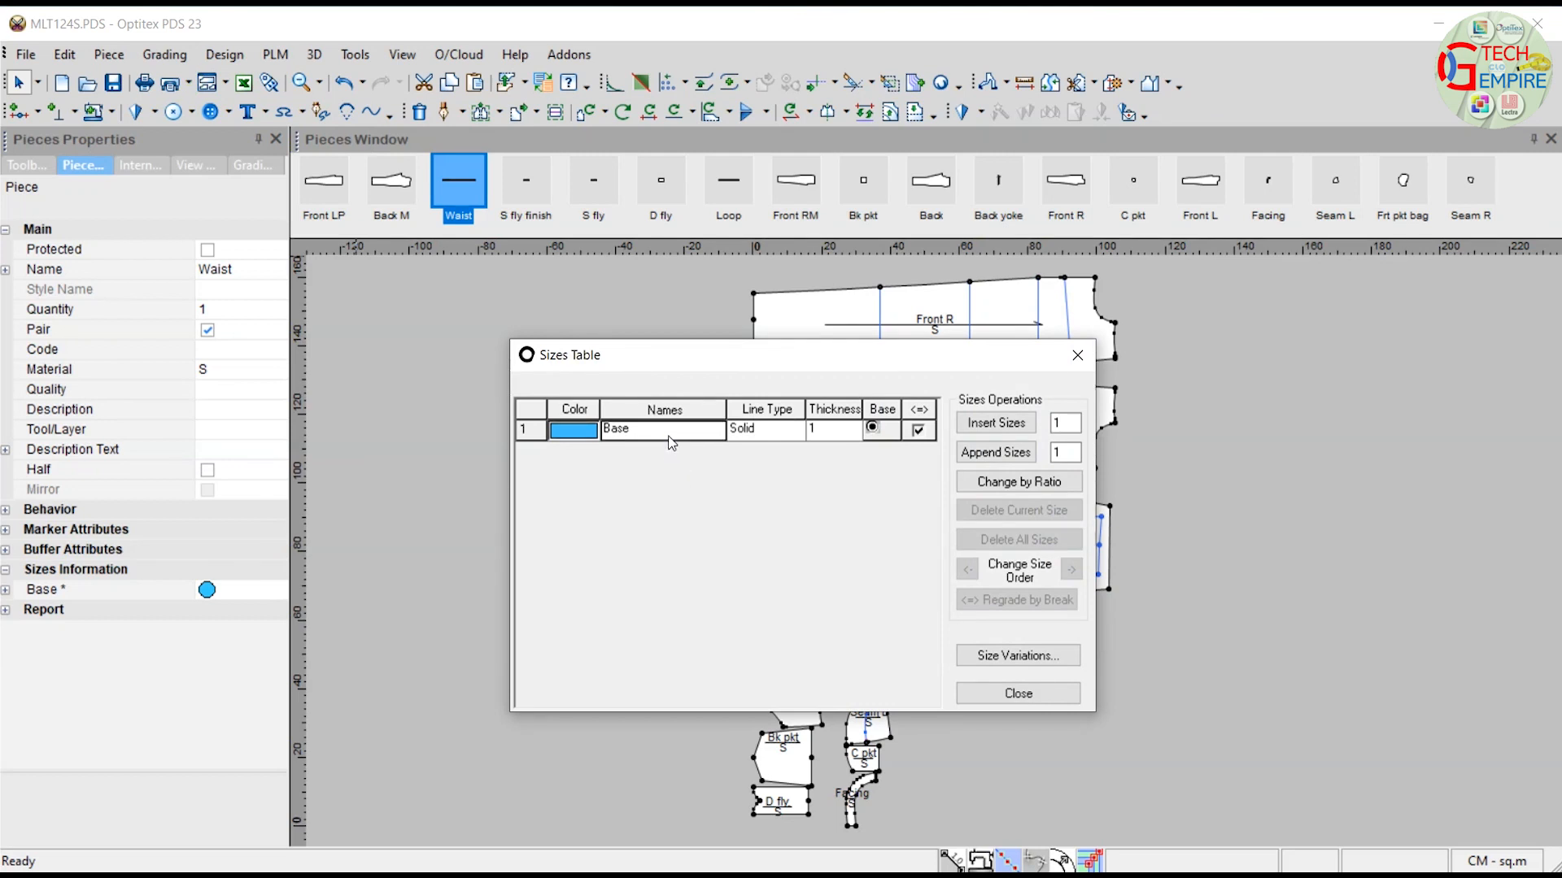
pyautogui.moveTo(697, 352); pyautogui.dragTo(773, 402)
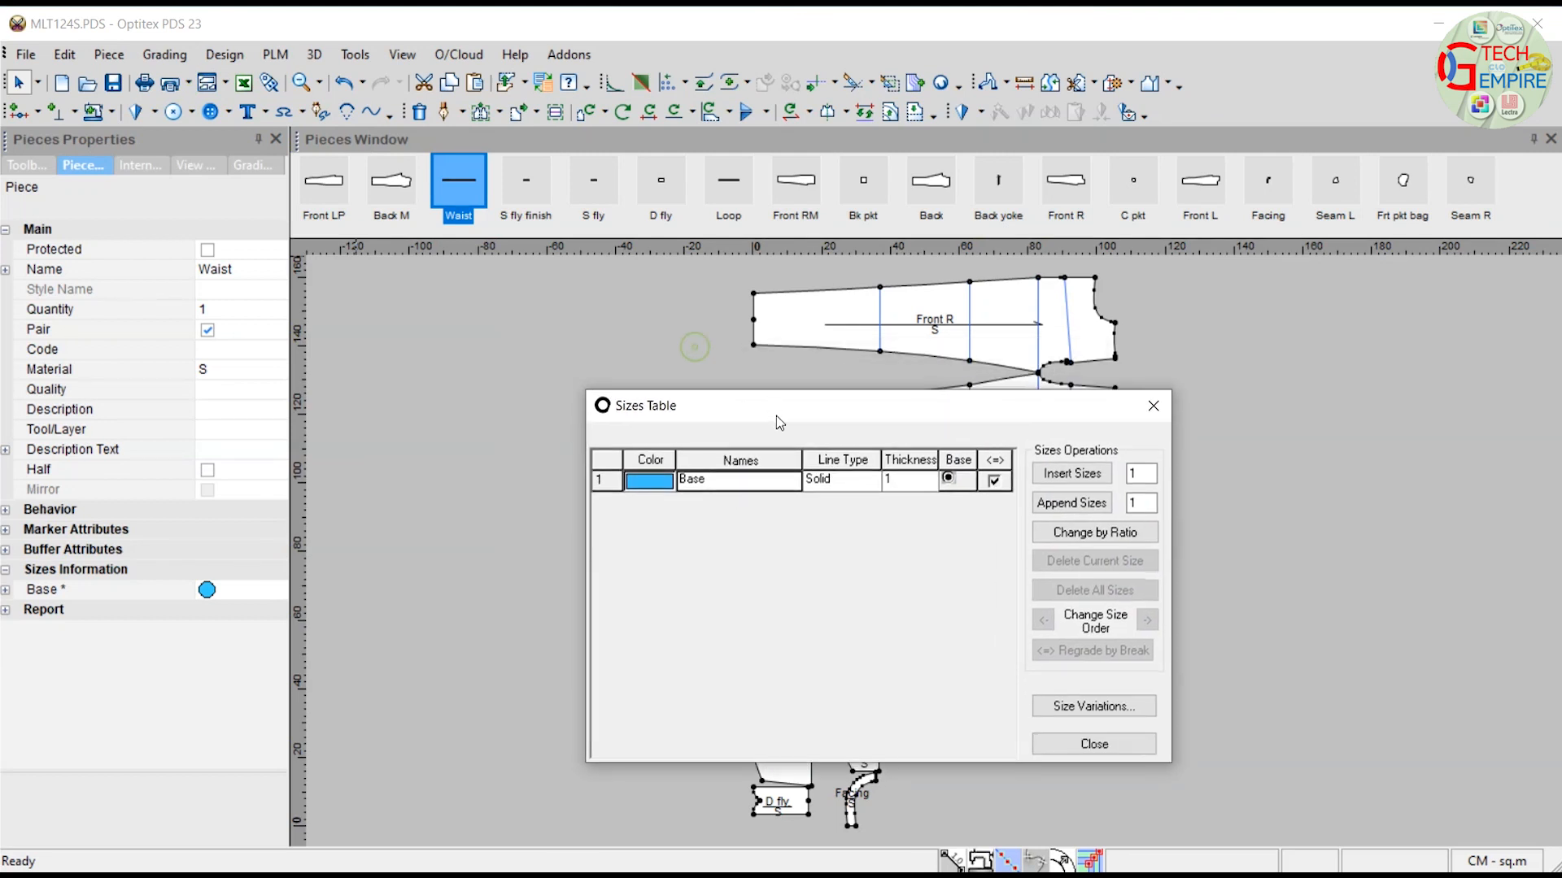
pyautogui.click(750, 486)
pyautogui.write('32')
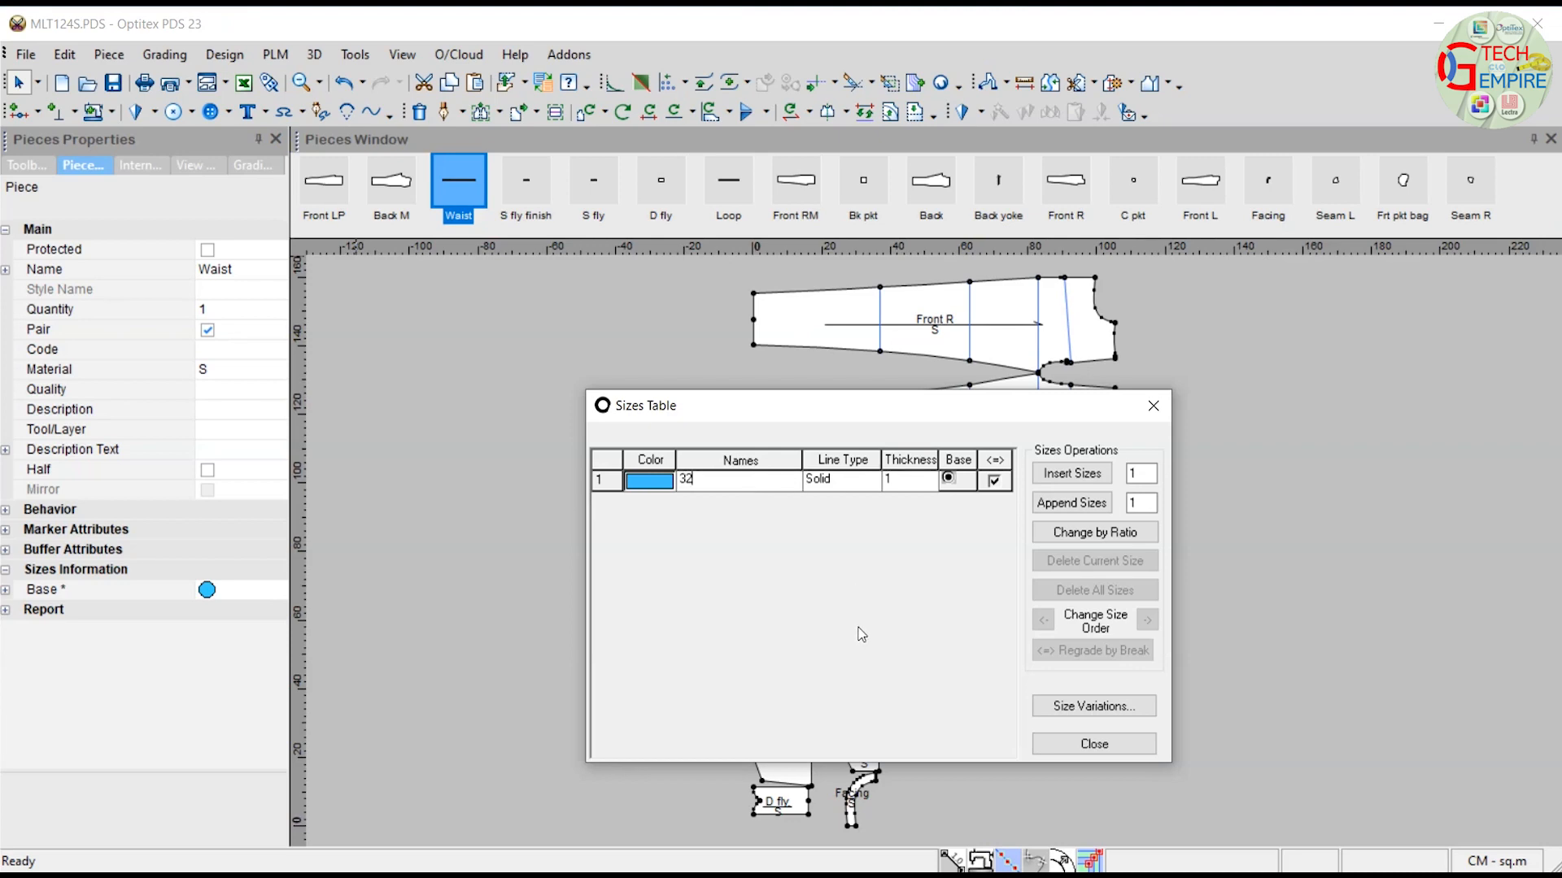
# Recheck the PDF size chart, insert two sizes before 32 and name them 28 and 30.
pyautogui.hotkey('alt', 'Tab')
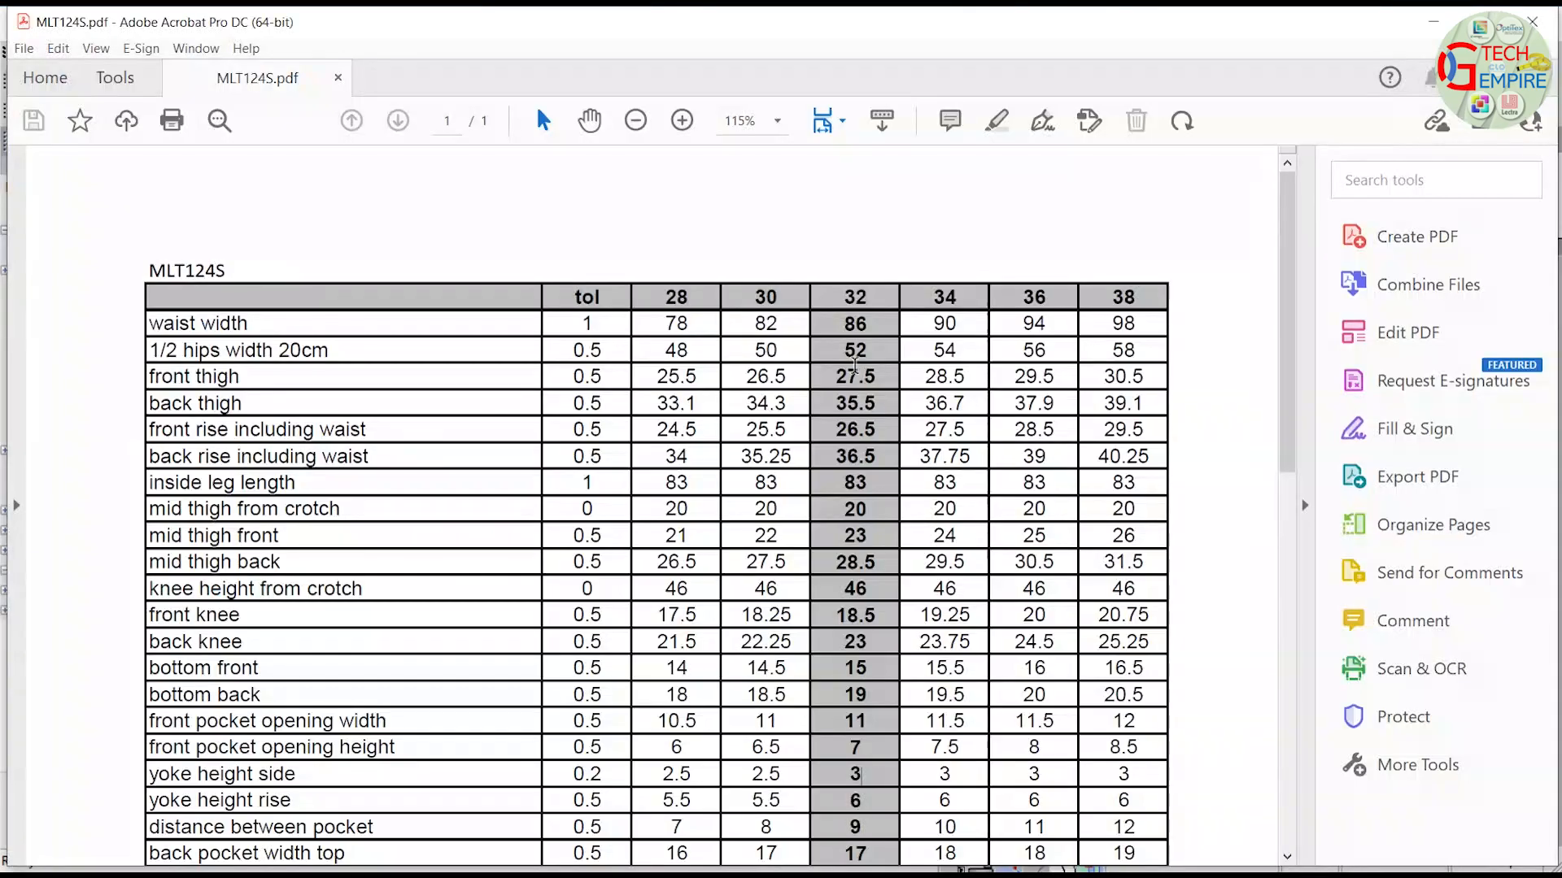
pyautogui.hotkey('alt', 'Tab')
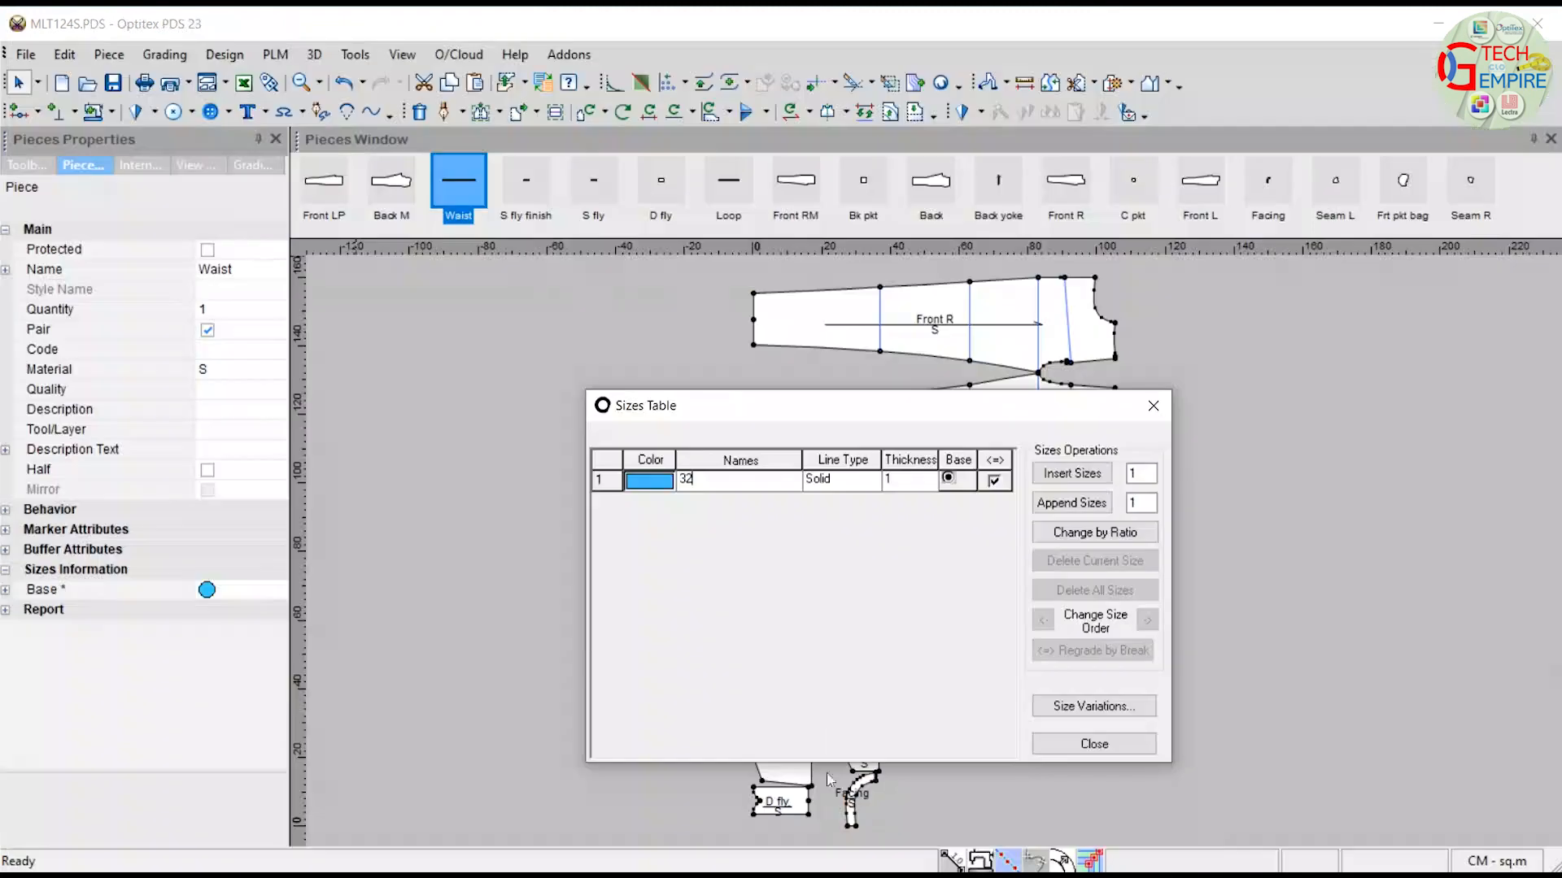
pyautogui.doubleClick(1148, 479)
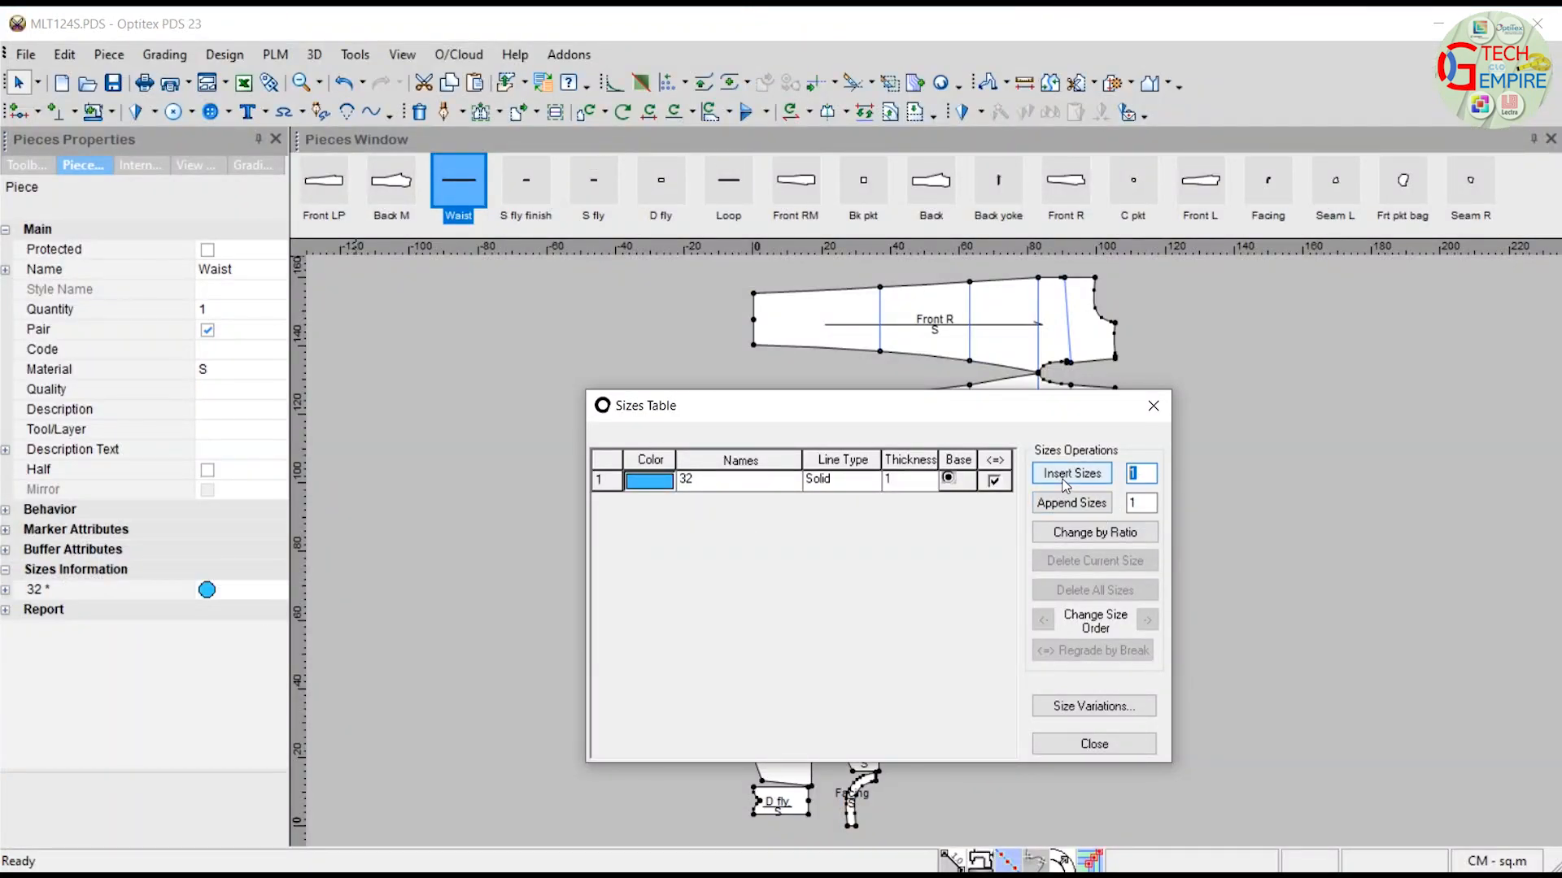
pyautogui.write('2')
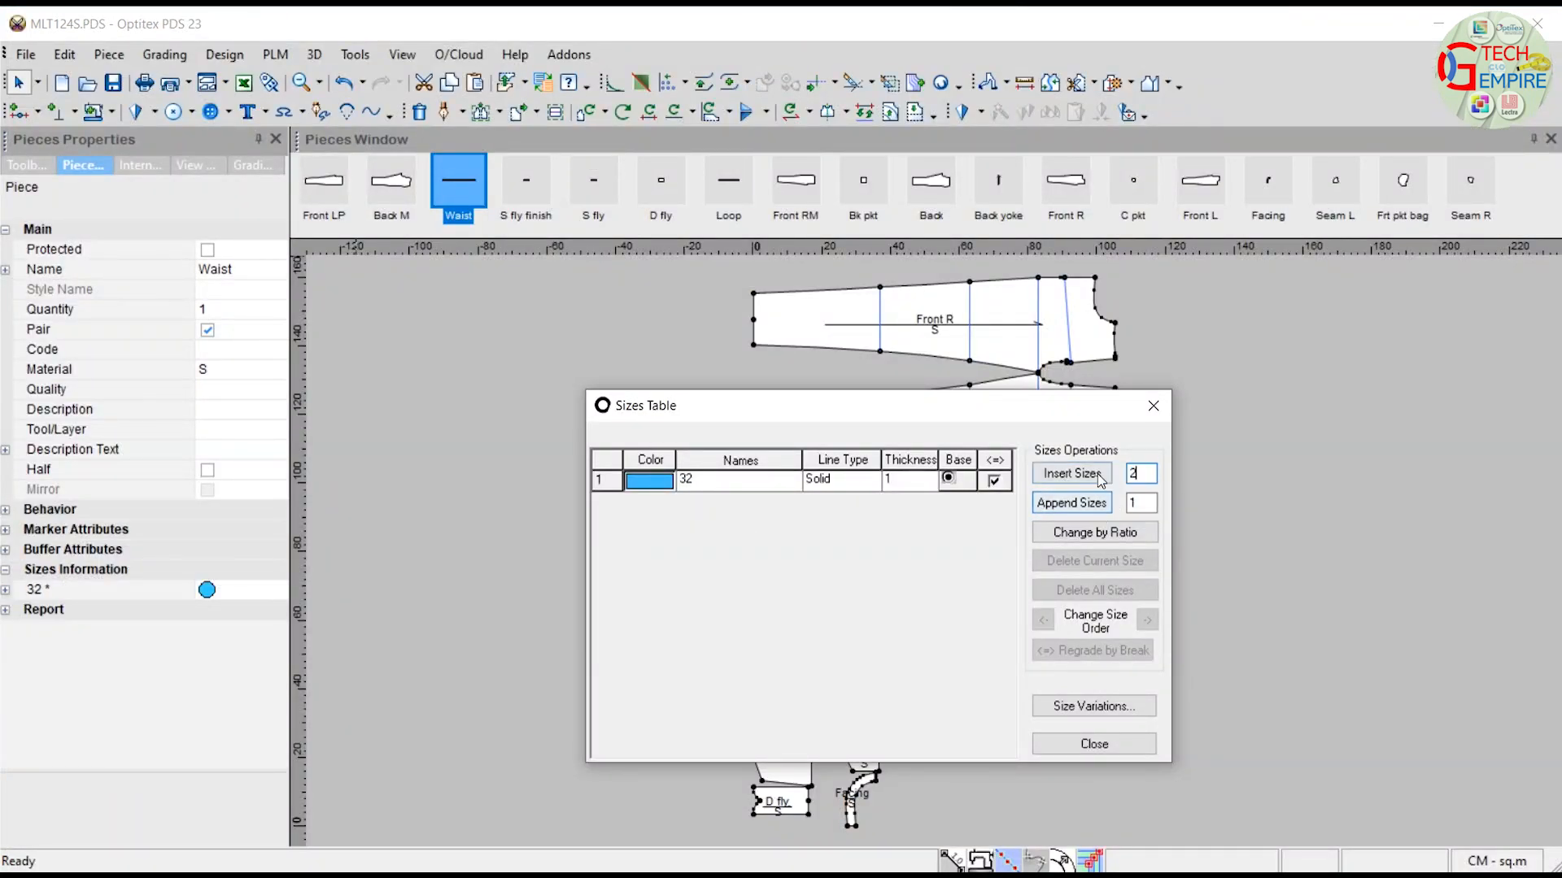
pyautogui.click(1072, 474)
pyautogui.click(703, 498)
pyautogui.click(705, 480)
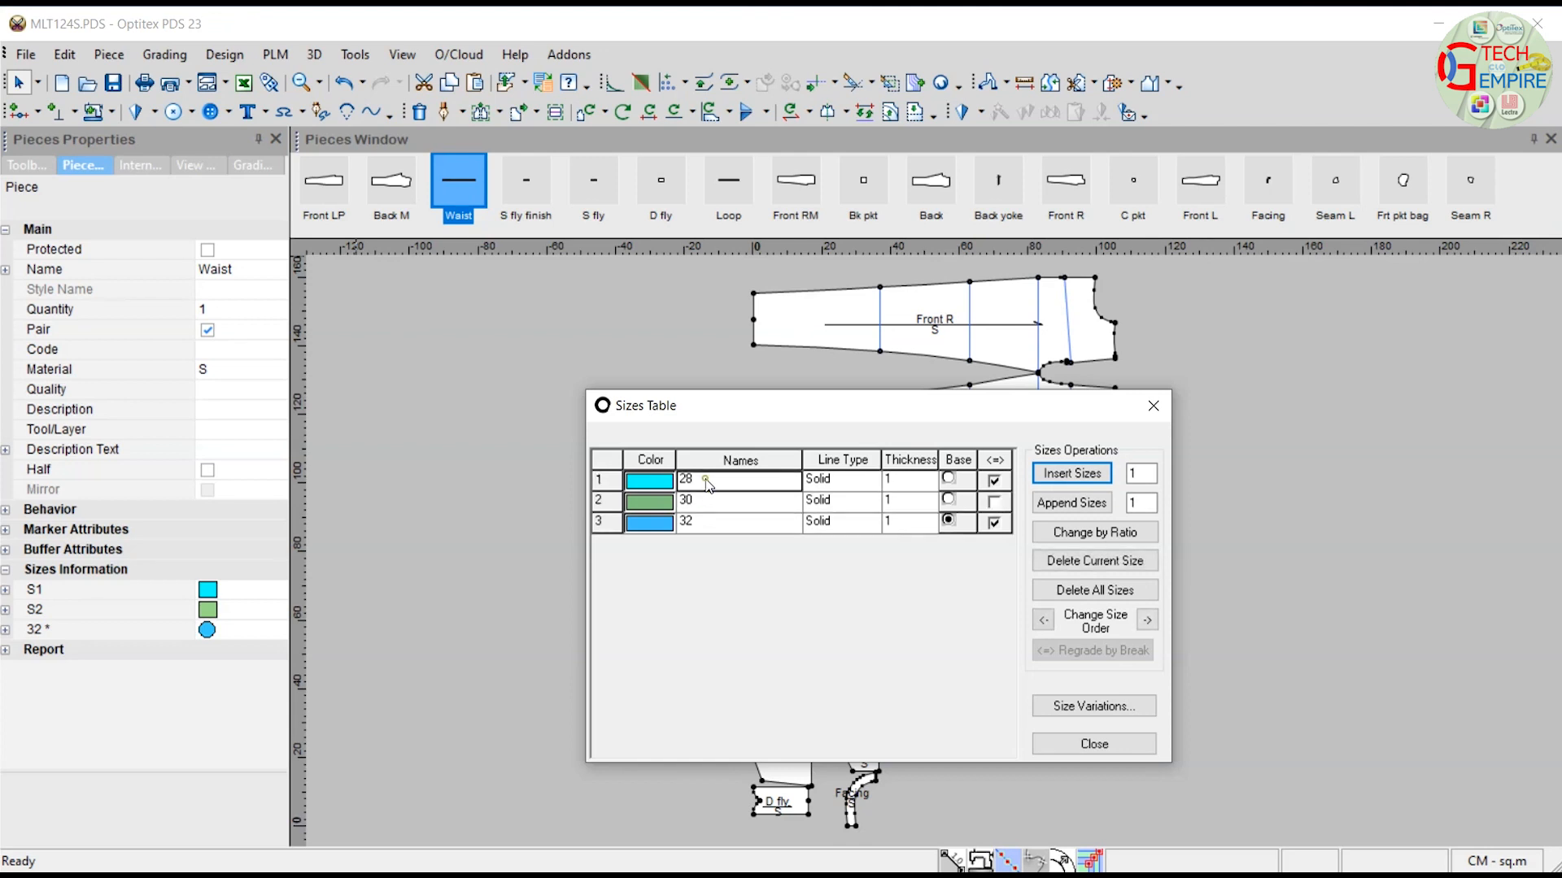
# Append three sizes after 32, named 34, 36 and 38, close the Sizes Table and save the file.
pyautogui.click(705, 523)
pyautogui.doubleClick(1144, 504)
pyautogui.write('3')
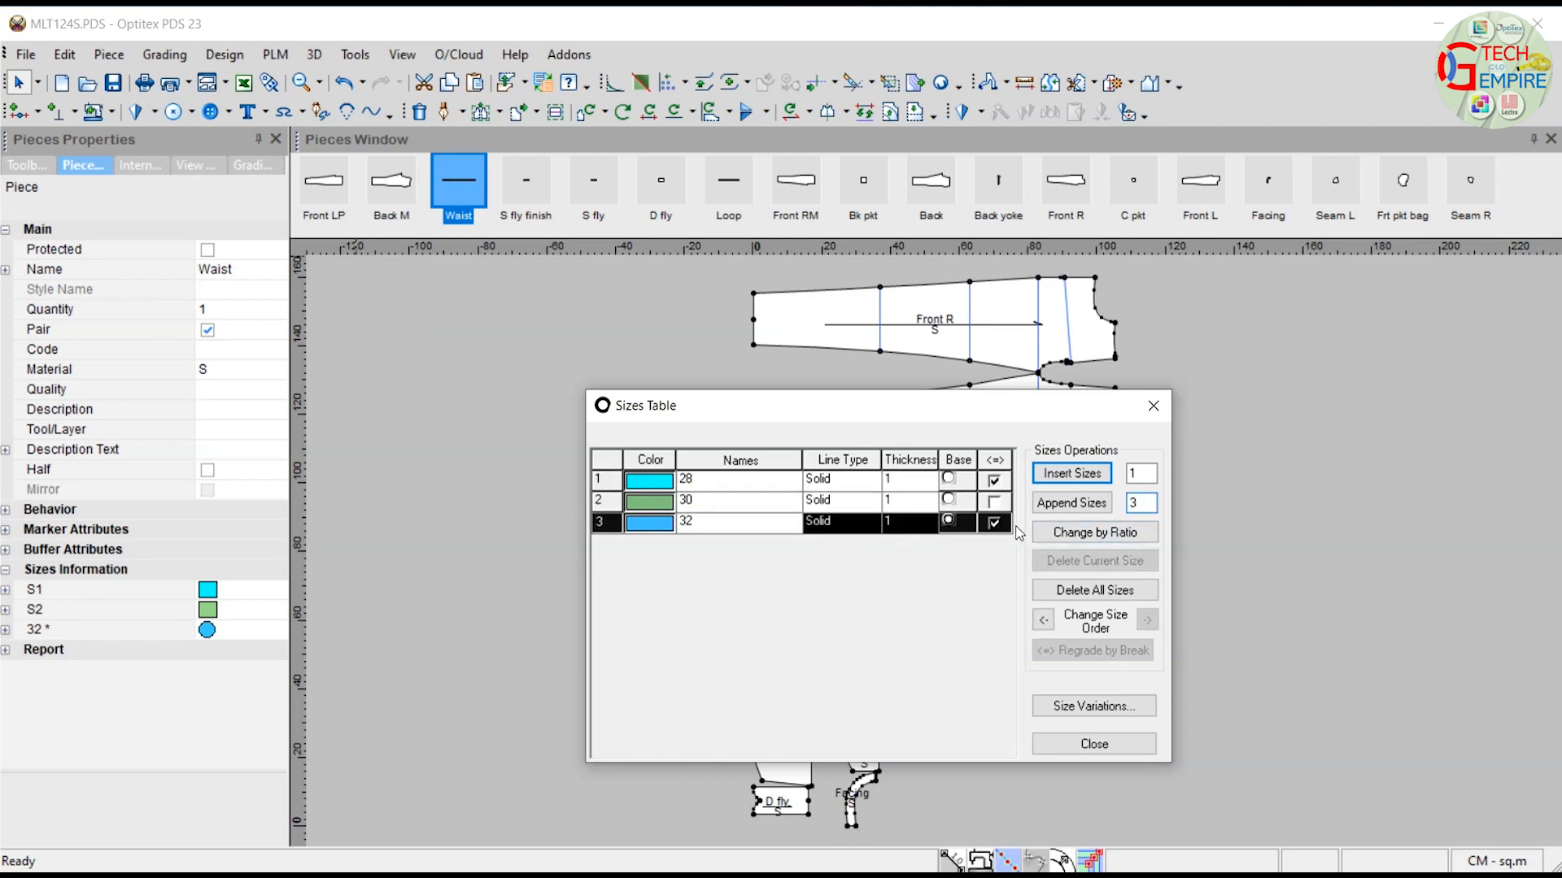
pyautogui.click(1072, 508)
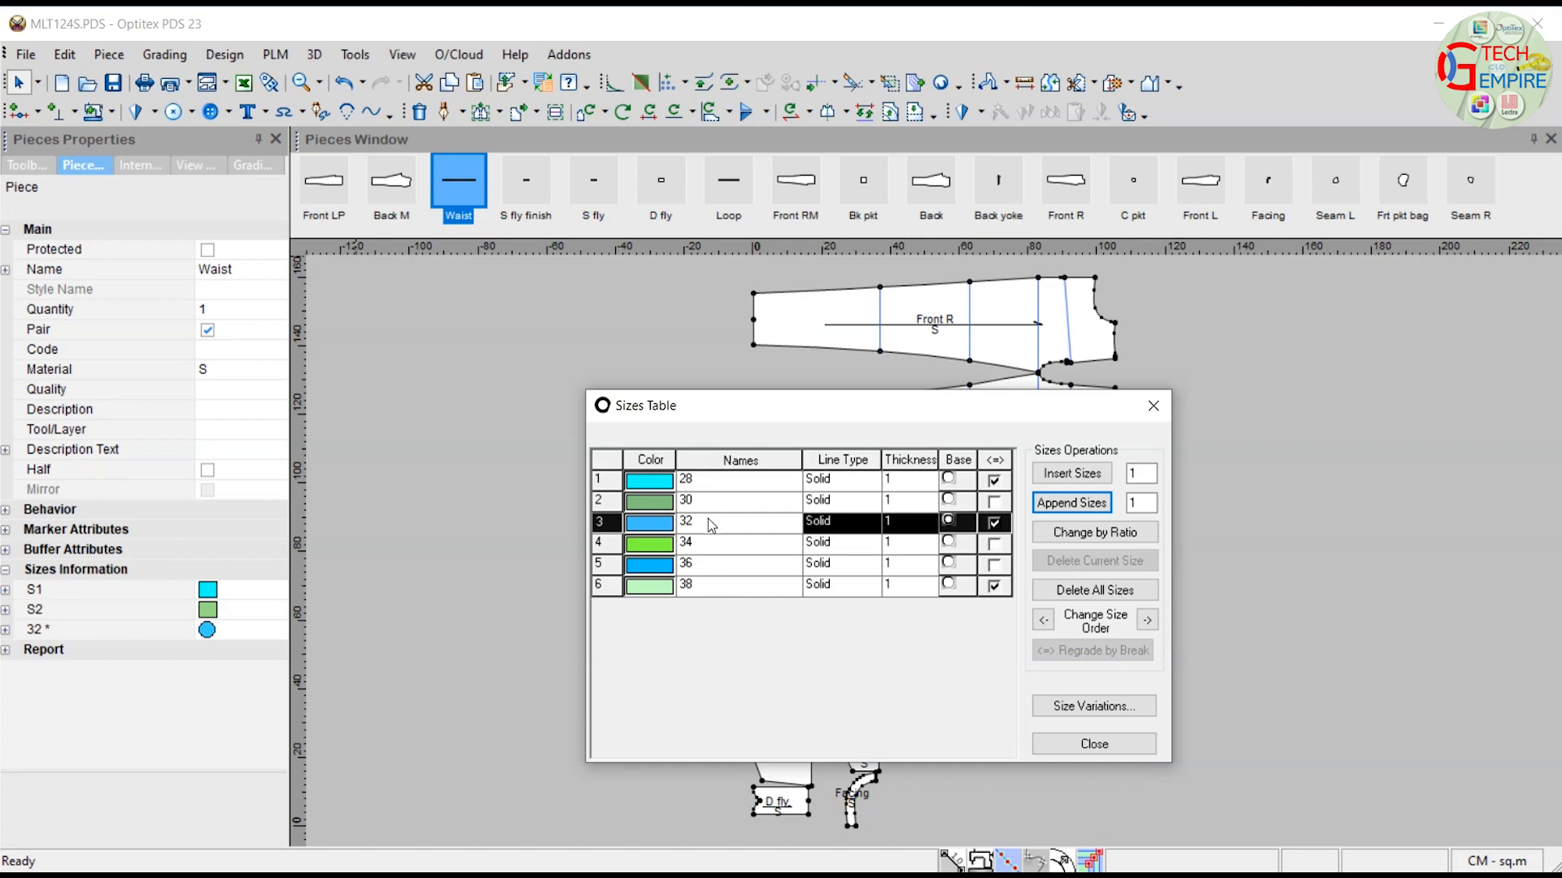
pyautogui.click(1094, 744)
pyautogui.hotkey('ctrl', 's')
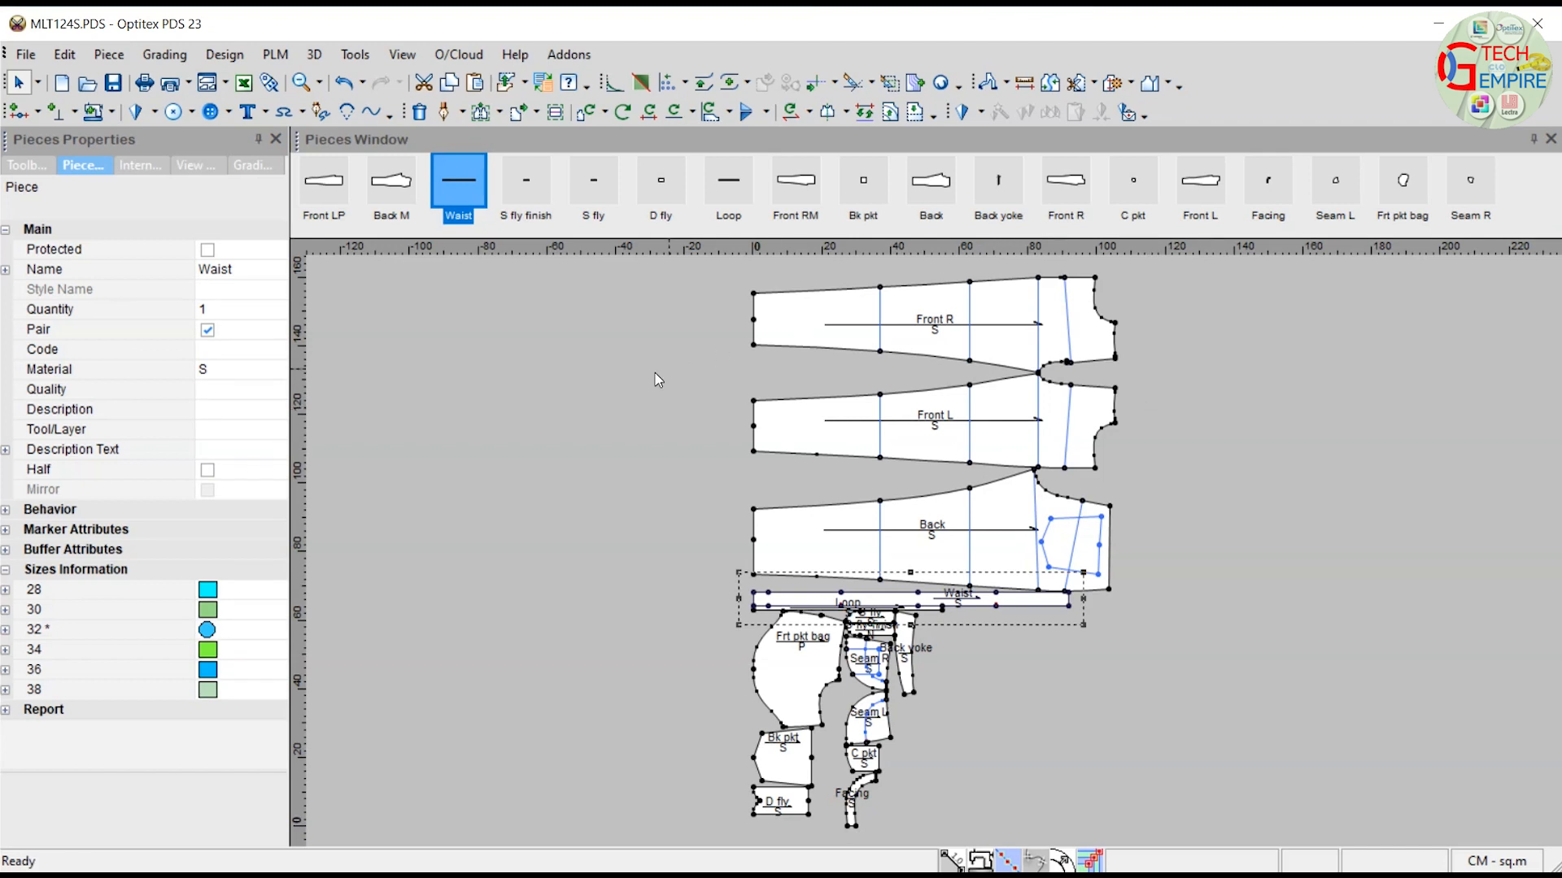
# Set a basic seam line of width 1 cm on all pieces in the working area.
pyautogui.click(372, 59)
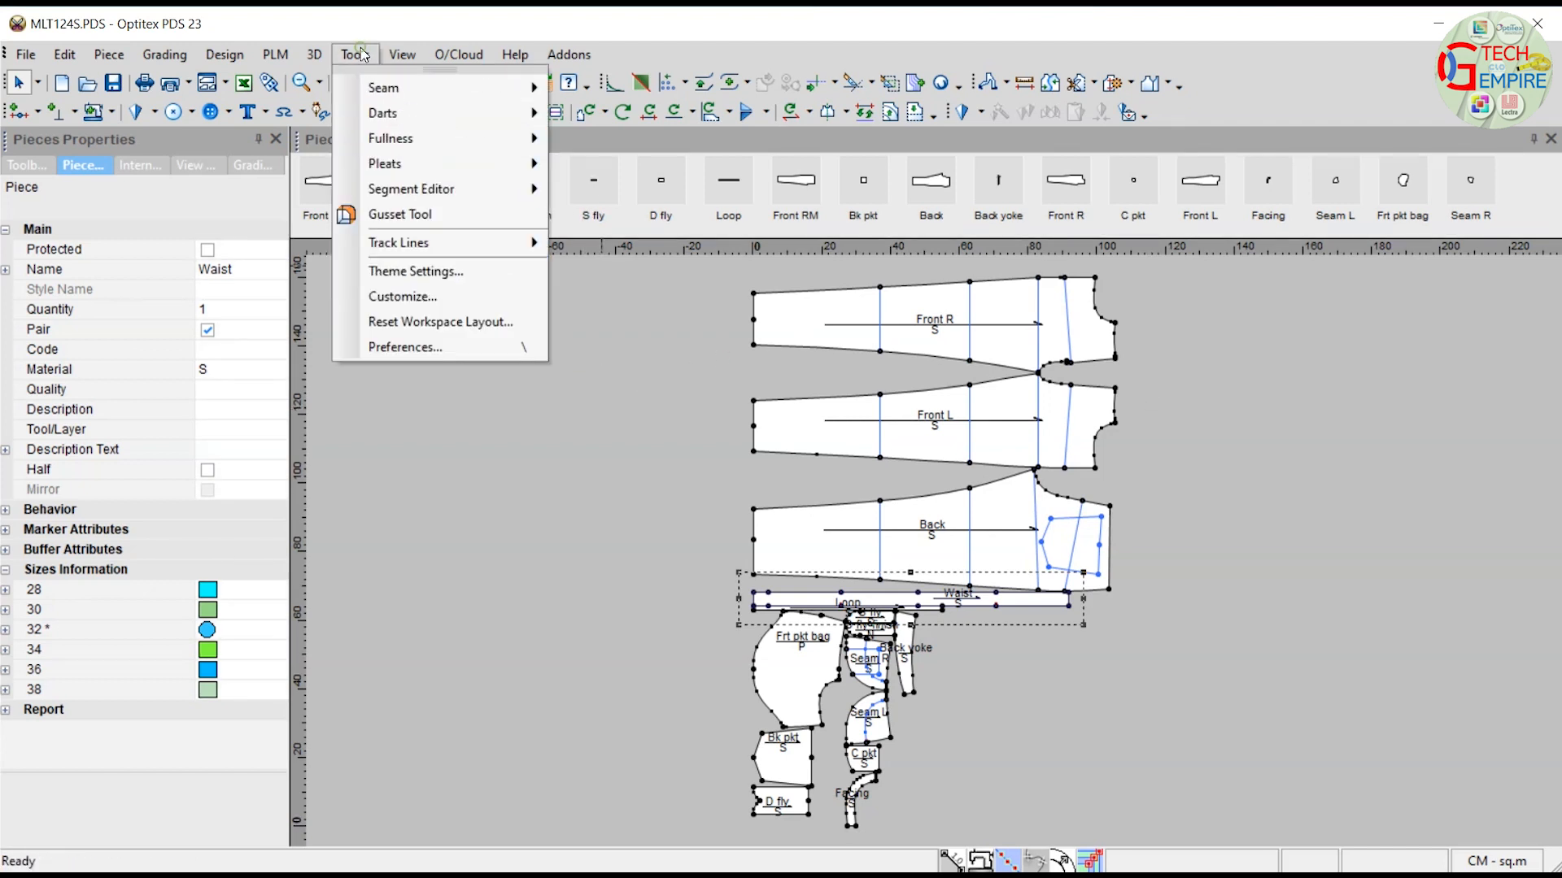
pyautogui.moveTo(380, 88)
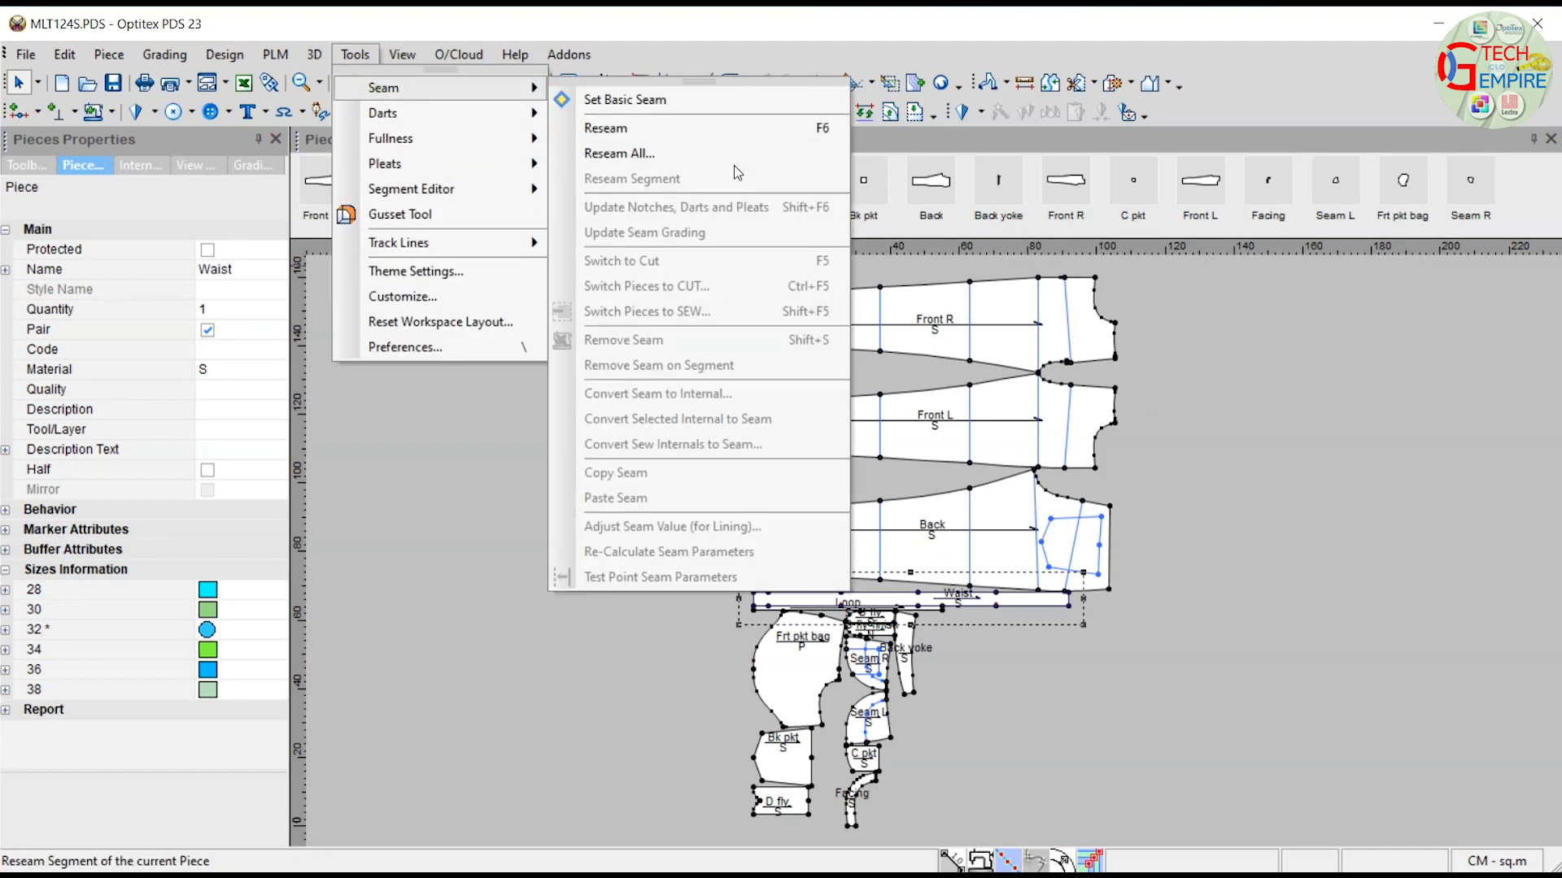
pyautogui.click(663, 100)
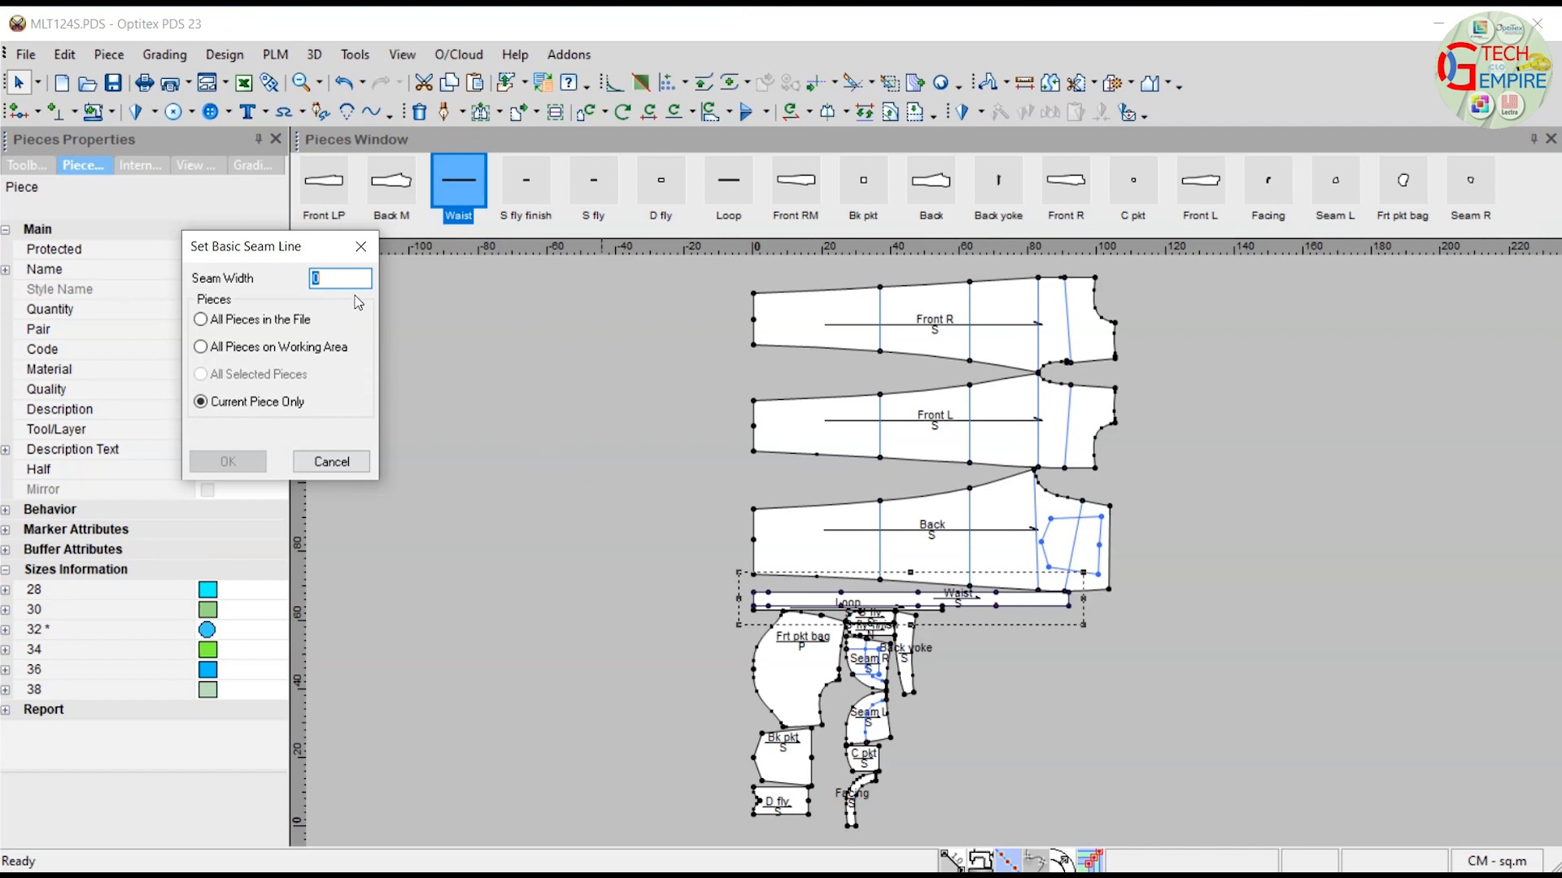
pyautogui.write('1')
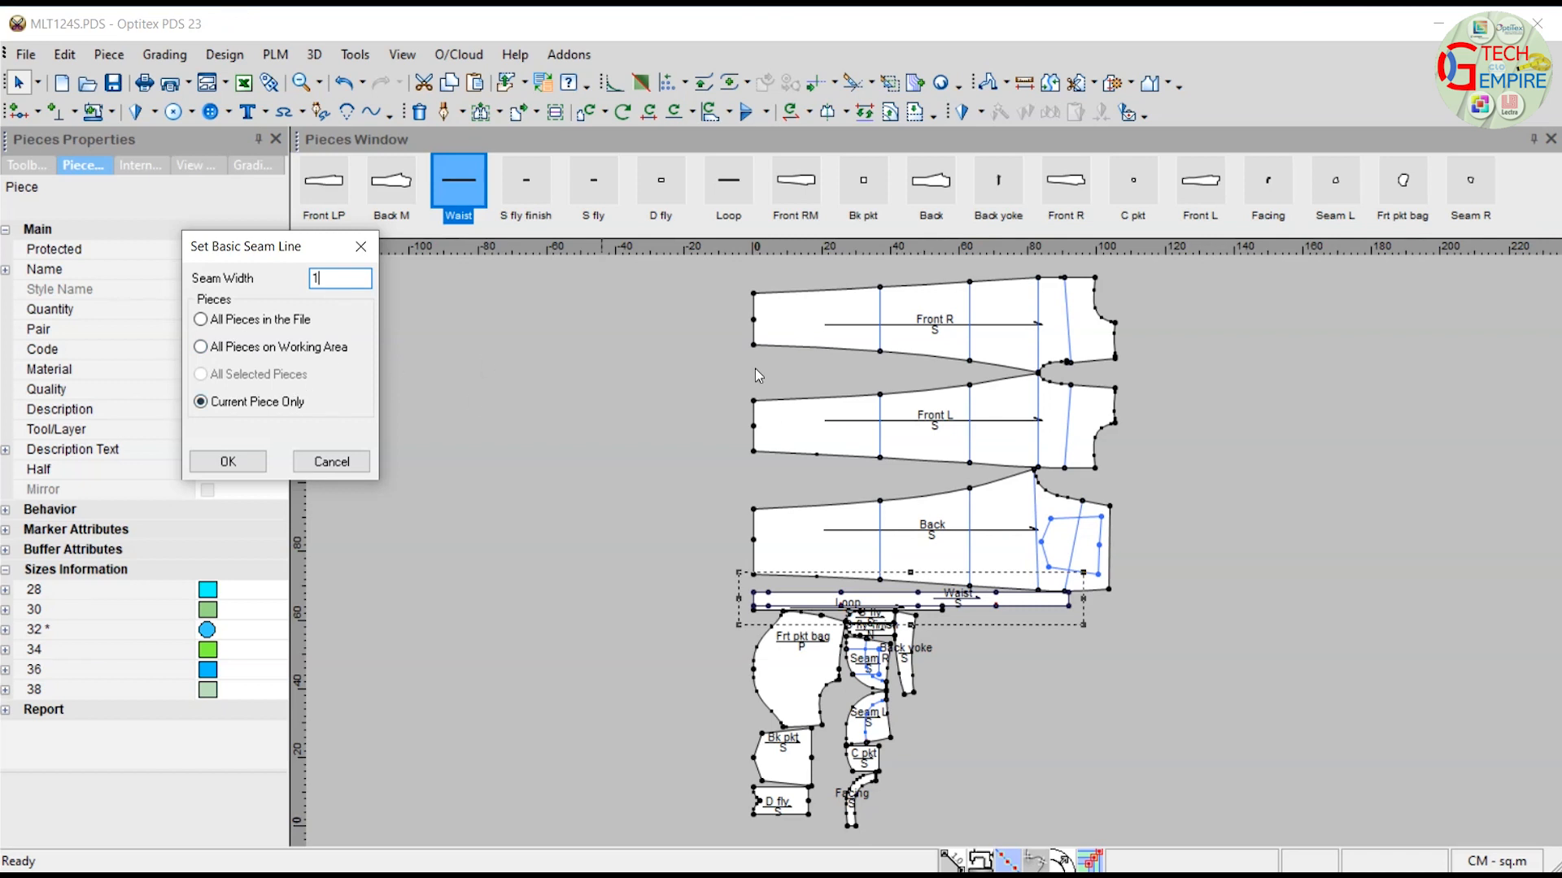
pyautogui.click(203, 348)
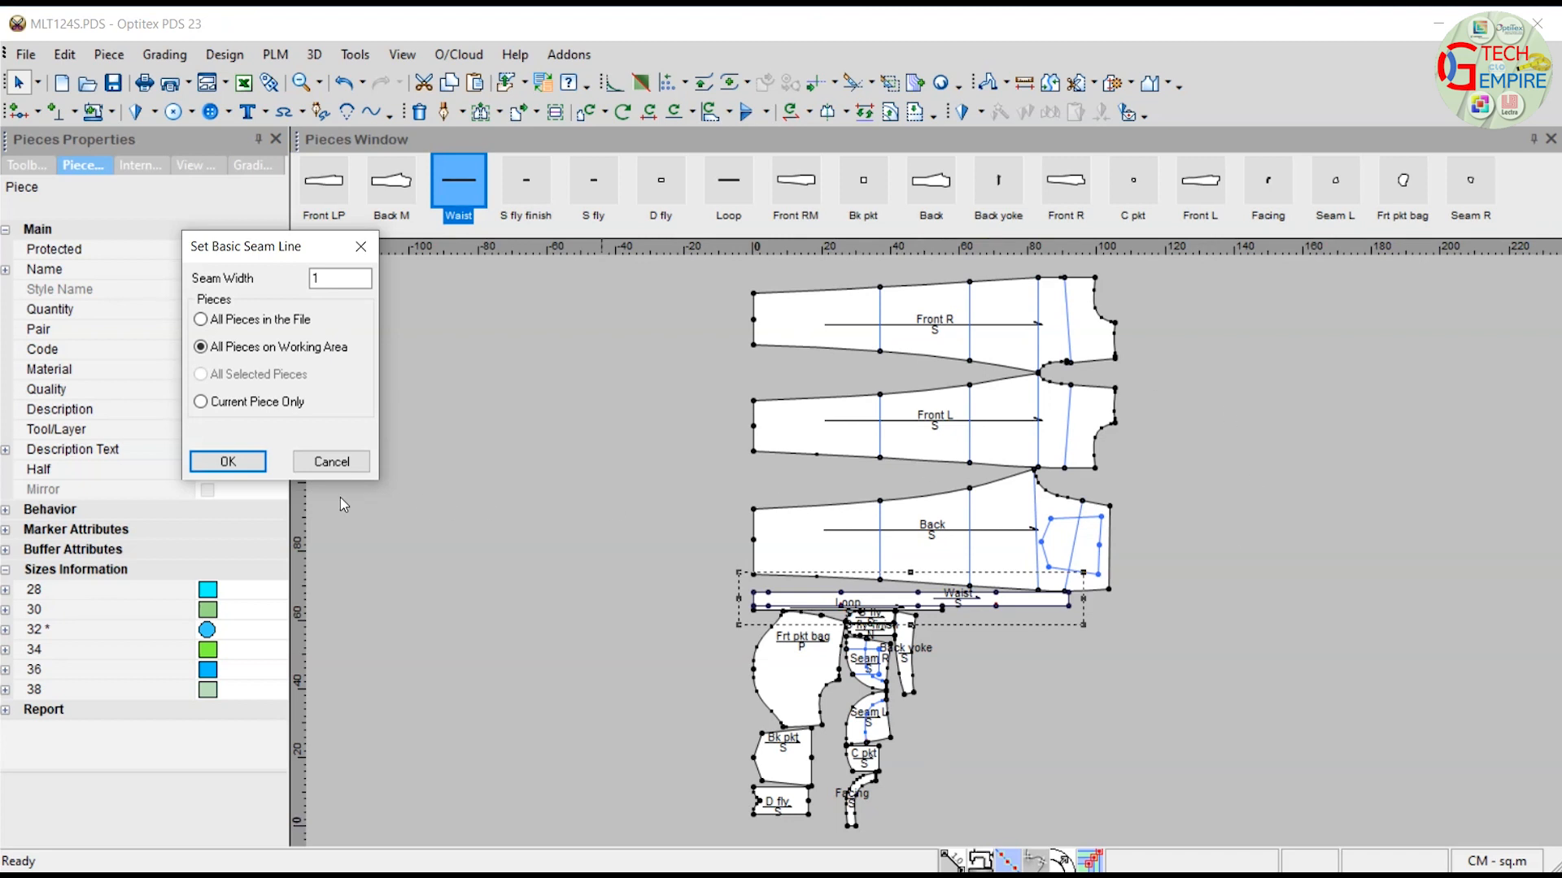
pyautogui.click(227, 462)
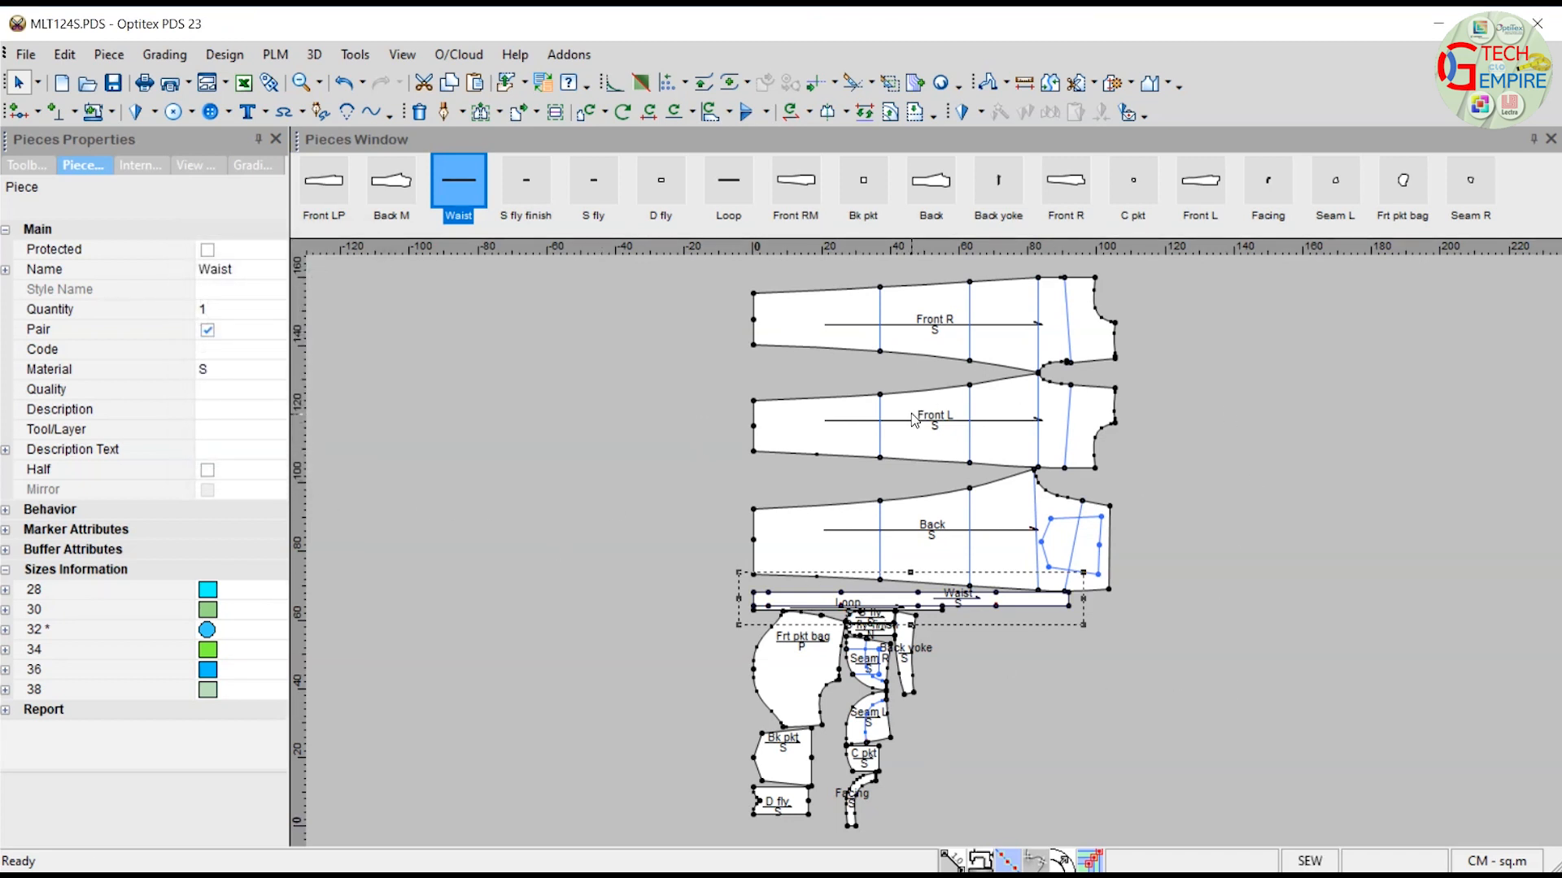
# Display the seam lines, rearrange the pieces to fit their seam allowances and save the file.
pyautogui.click(981, 860)
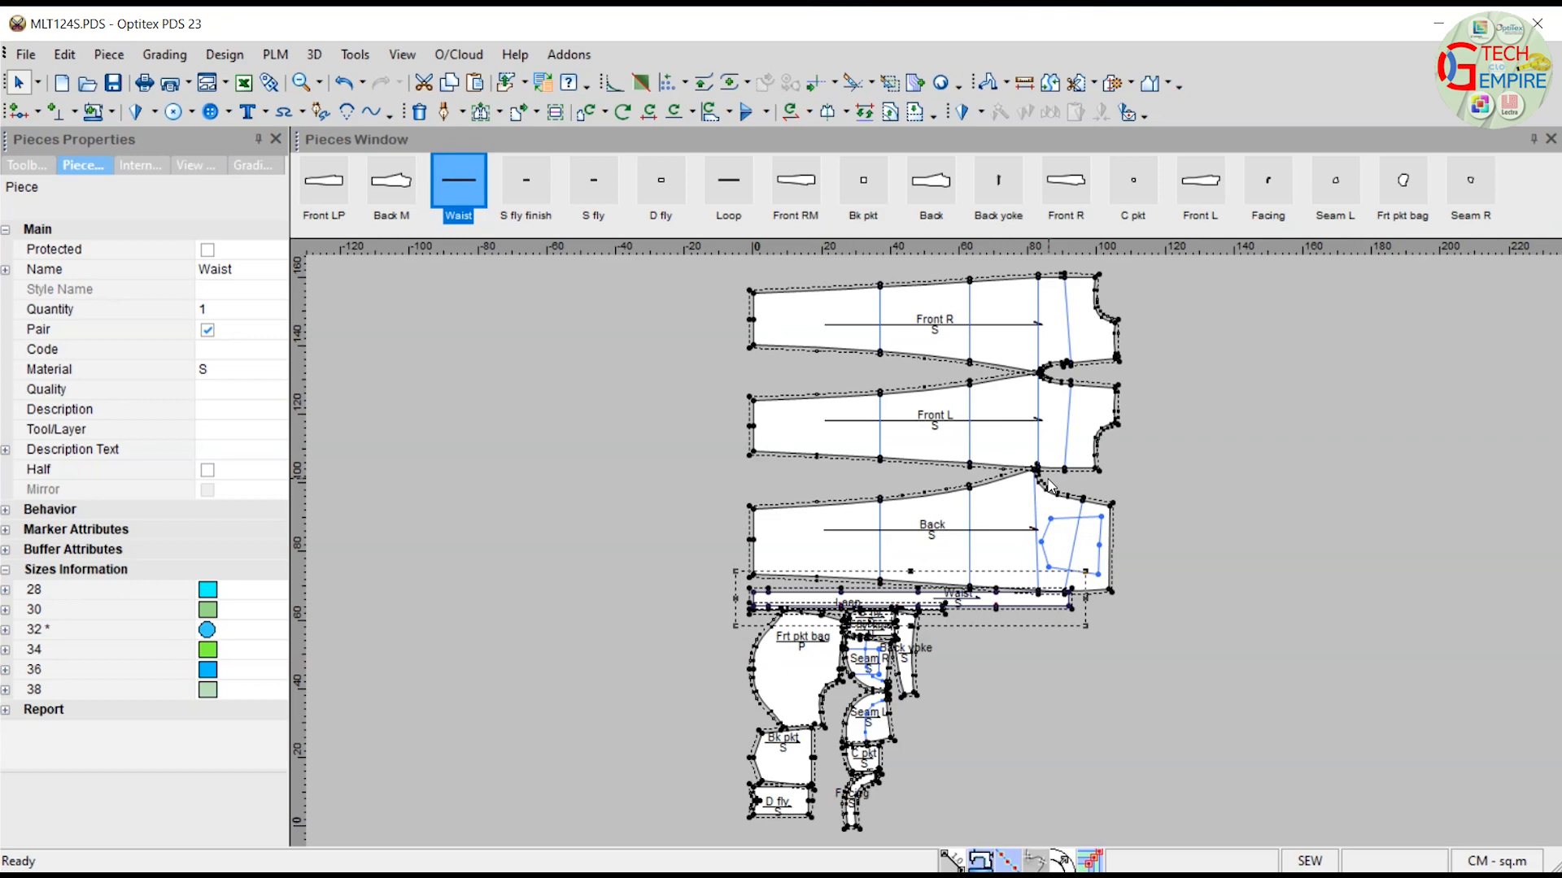
pyautogui.hotkey('ctrl', 'k')
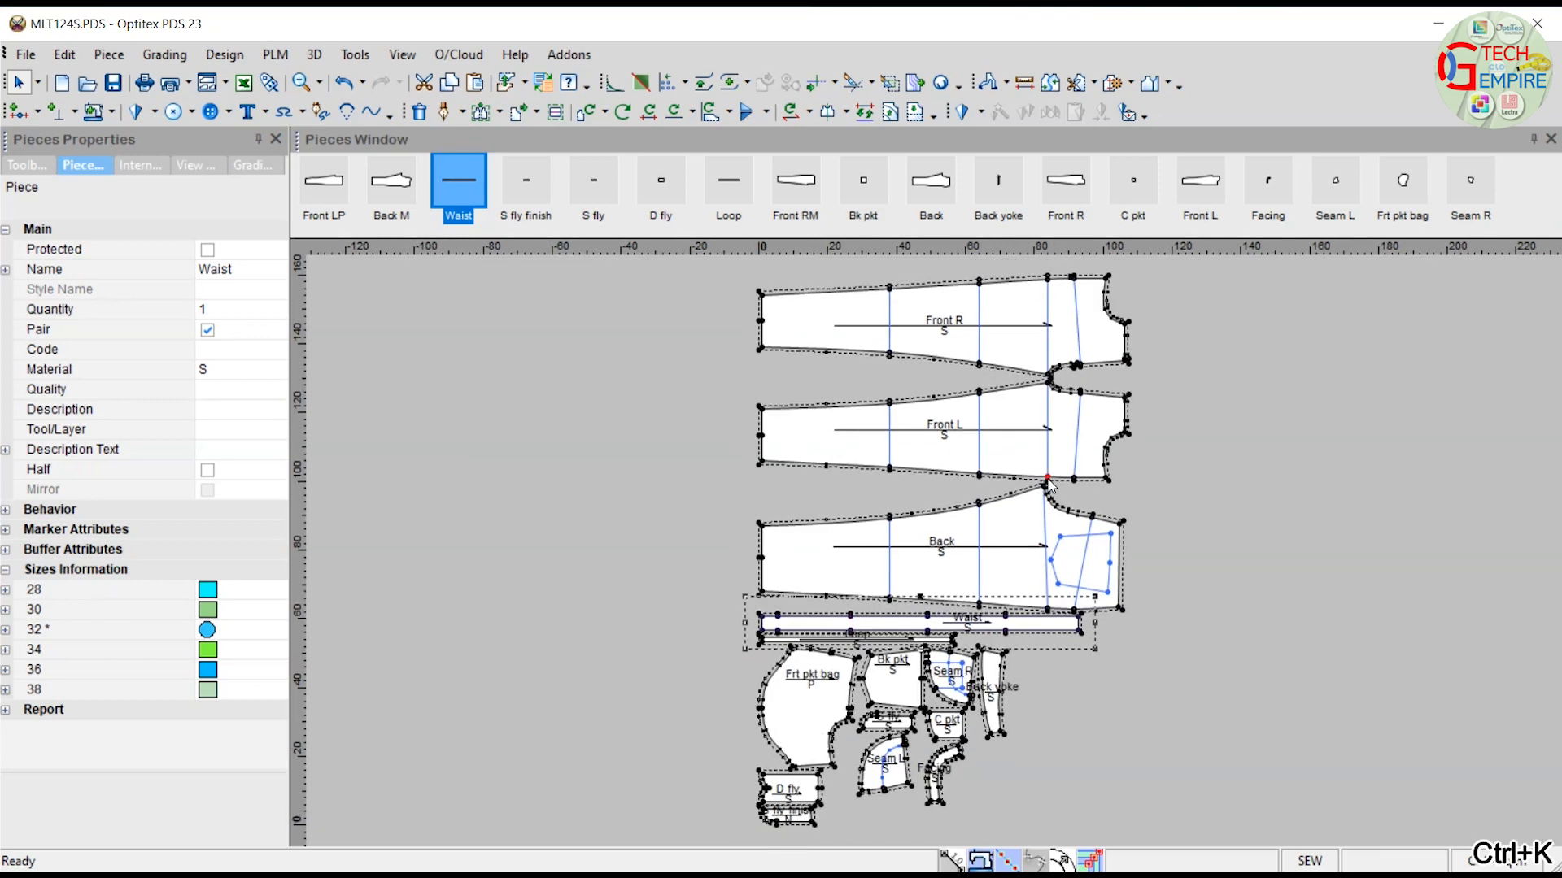
pyautogui.hotkey('ctrl', 's')
# Select the bottom hem edge of Front R with the seam tool and enter a seam width of 2.7 cm.
pyautogui.scroll(2, 991, 374)
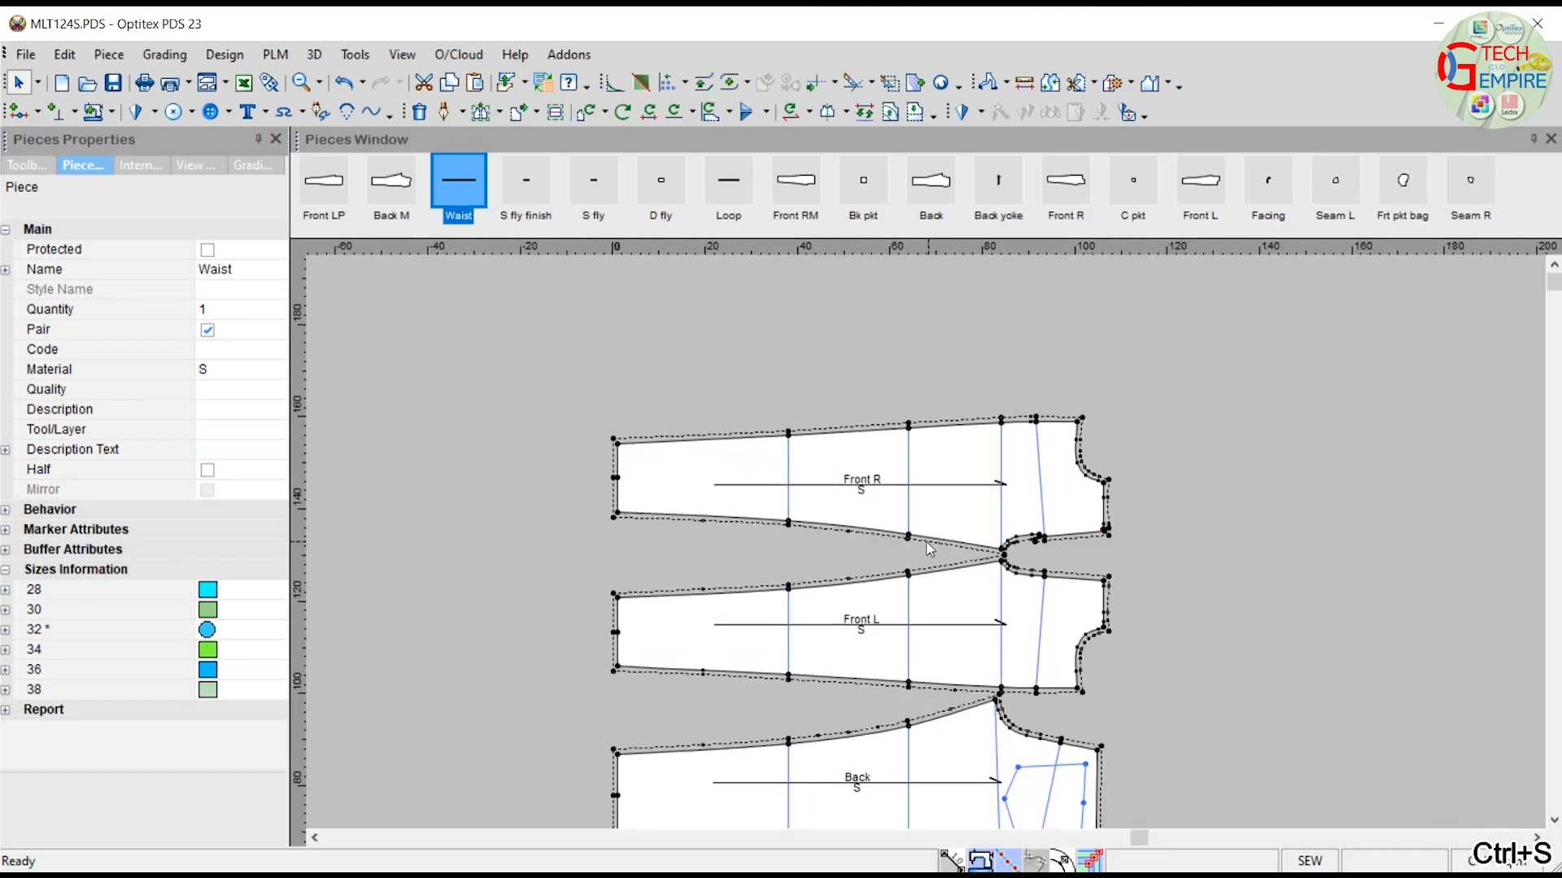
pyautogui.scroll(1, 941, 535)
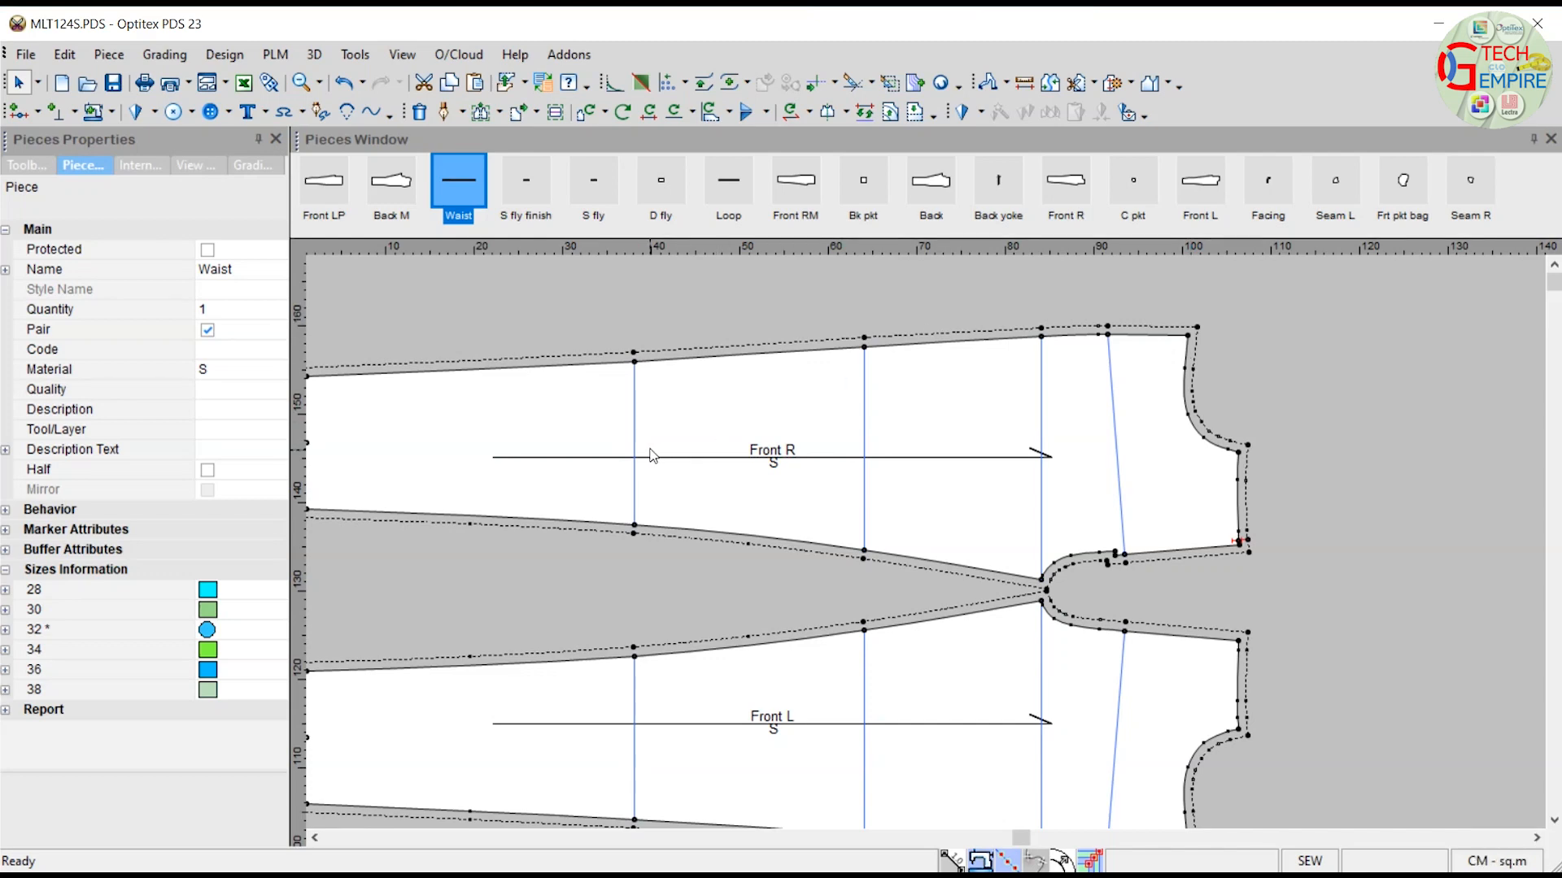
pyautogui.scroll(-2, 650, 456)
pyautogui.scroll(2, 832, 562)
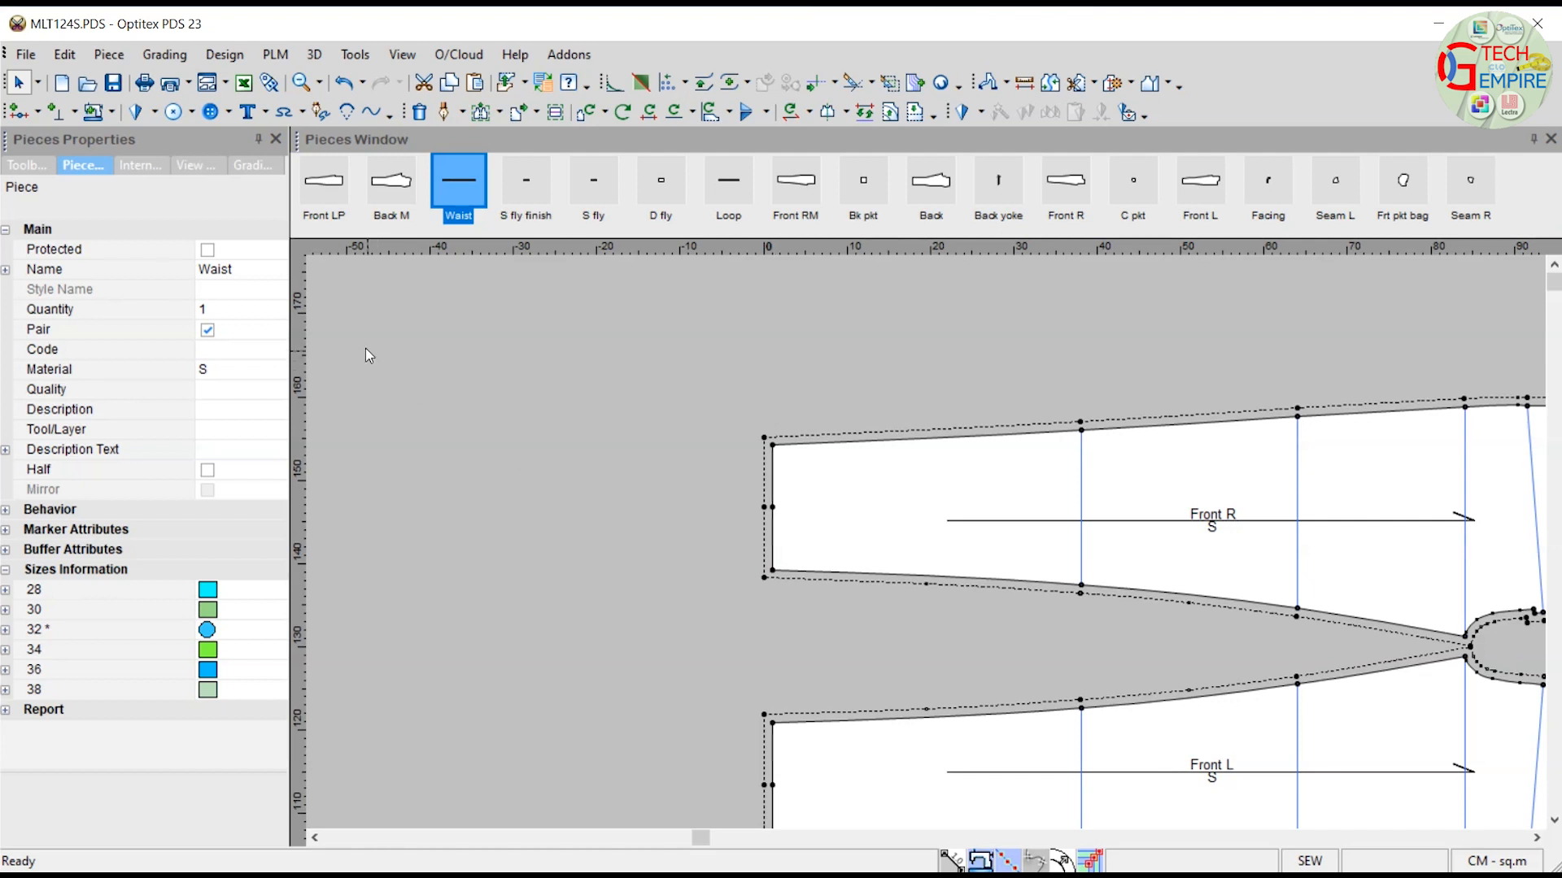
pyautogui.click(91, 113)
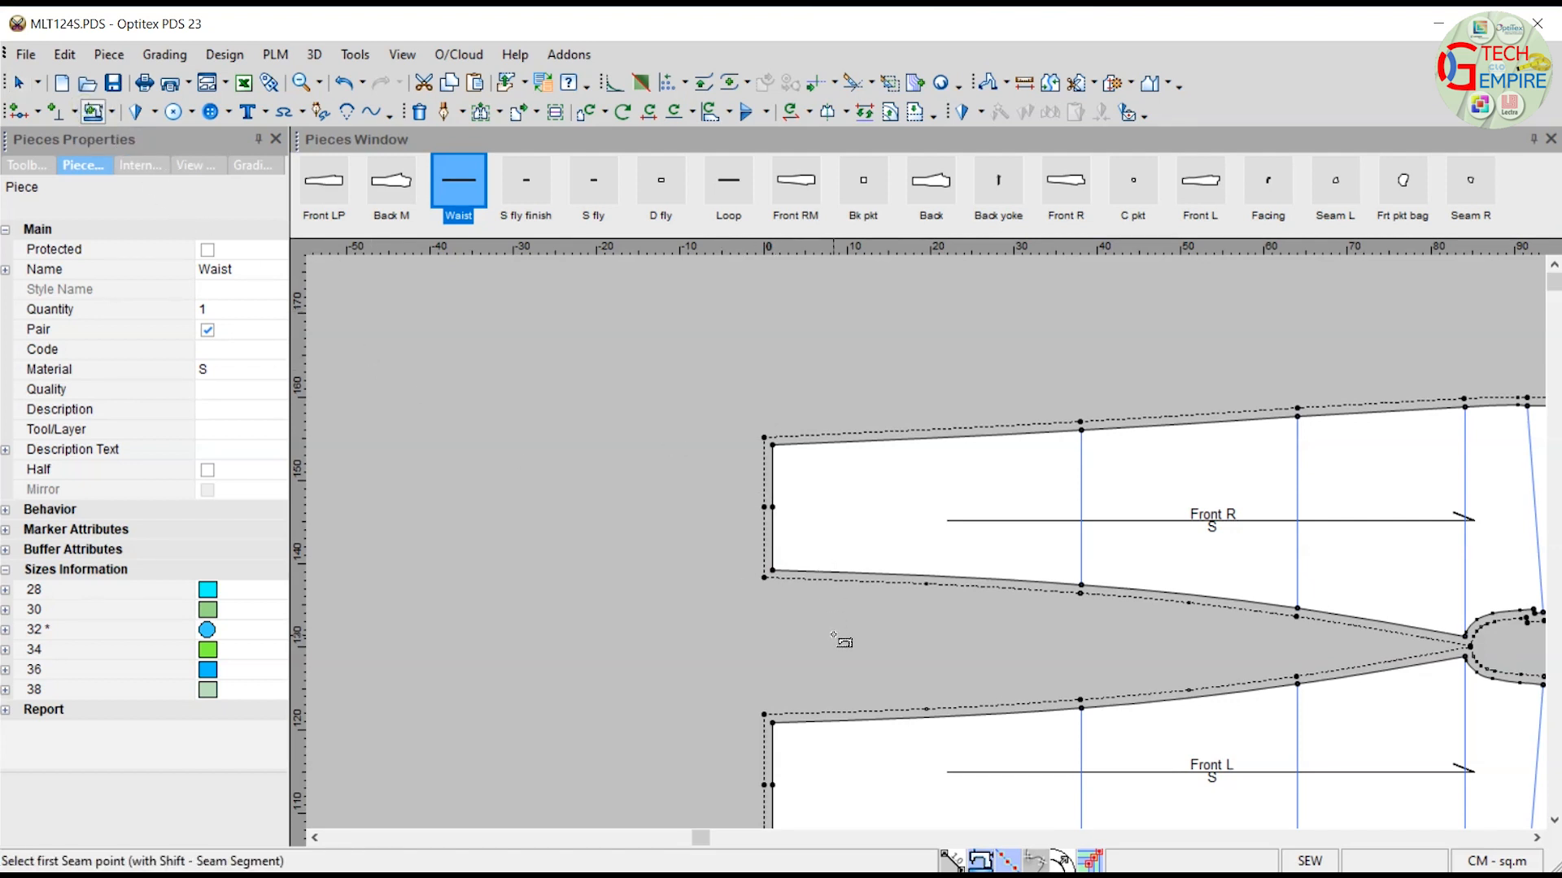
pyautogui.moveTo(773, 571); pyautogui.dragTo(774, 447)
pyautogui.write('2.7')
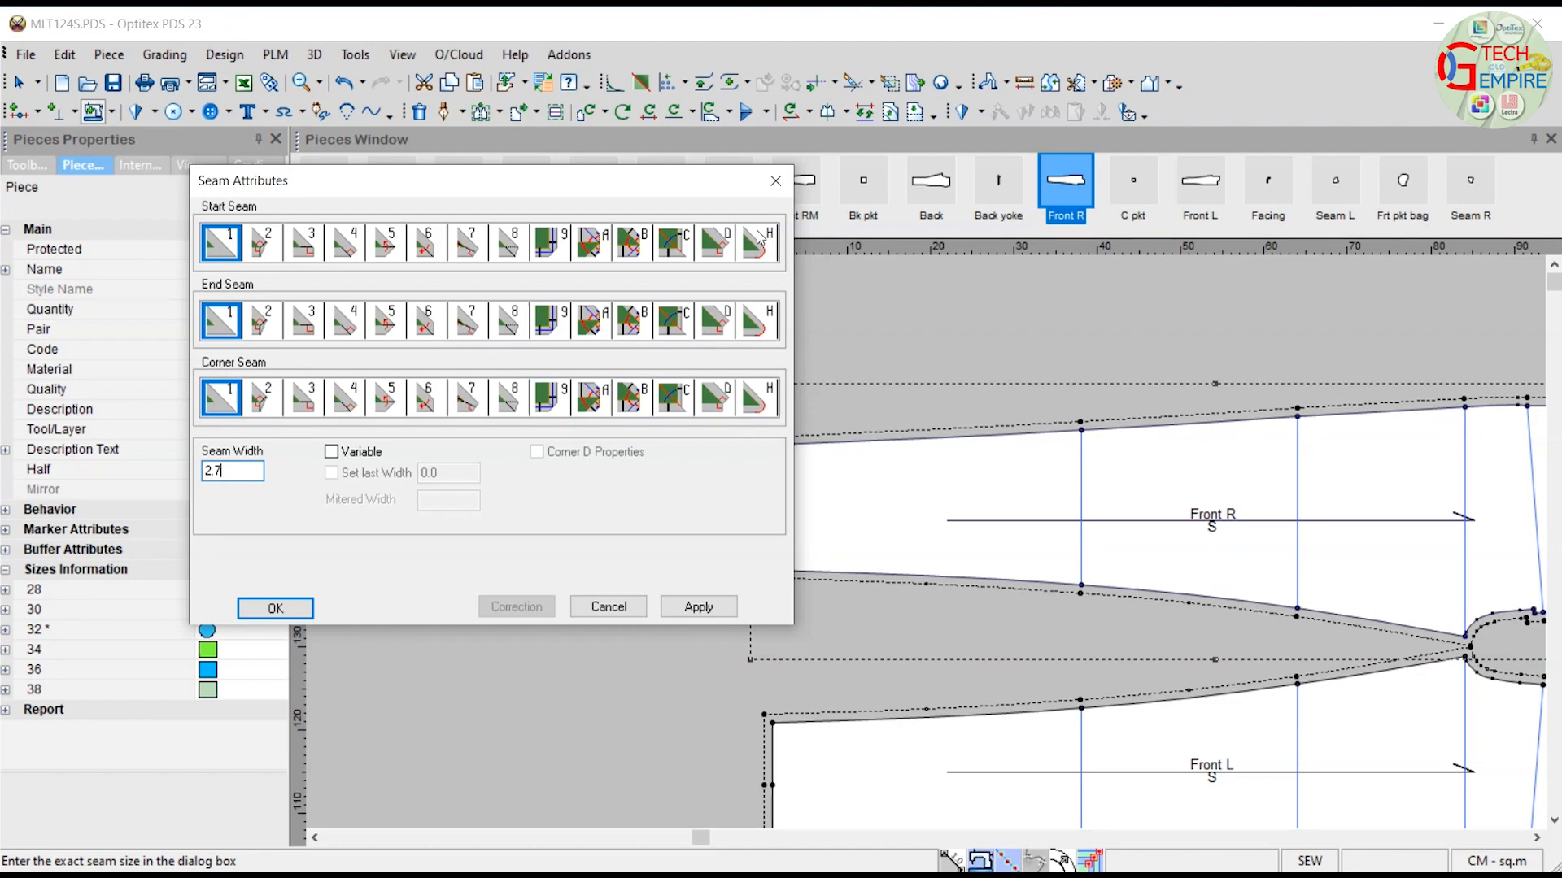
# Set the hem's start seam to type 5 and end seam to type 6, apply the seam and inspect its corners.
pyautogui.moveTo(638, 195); pyautogui.dragTo(1378, 387)
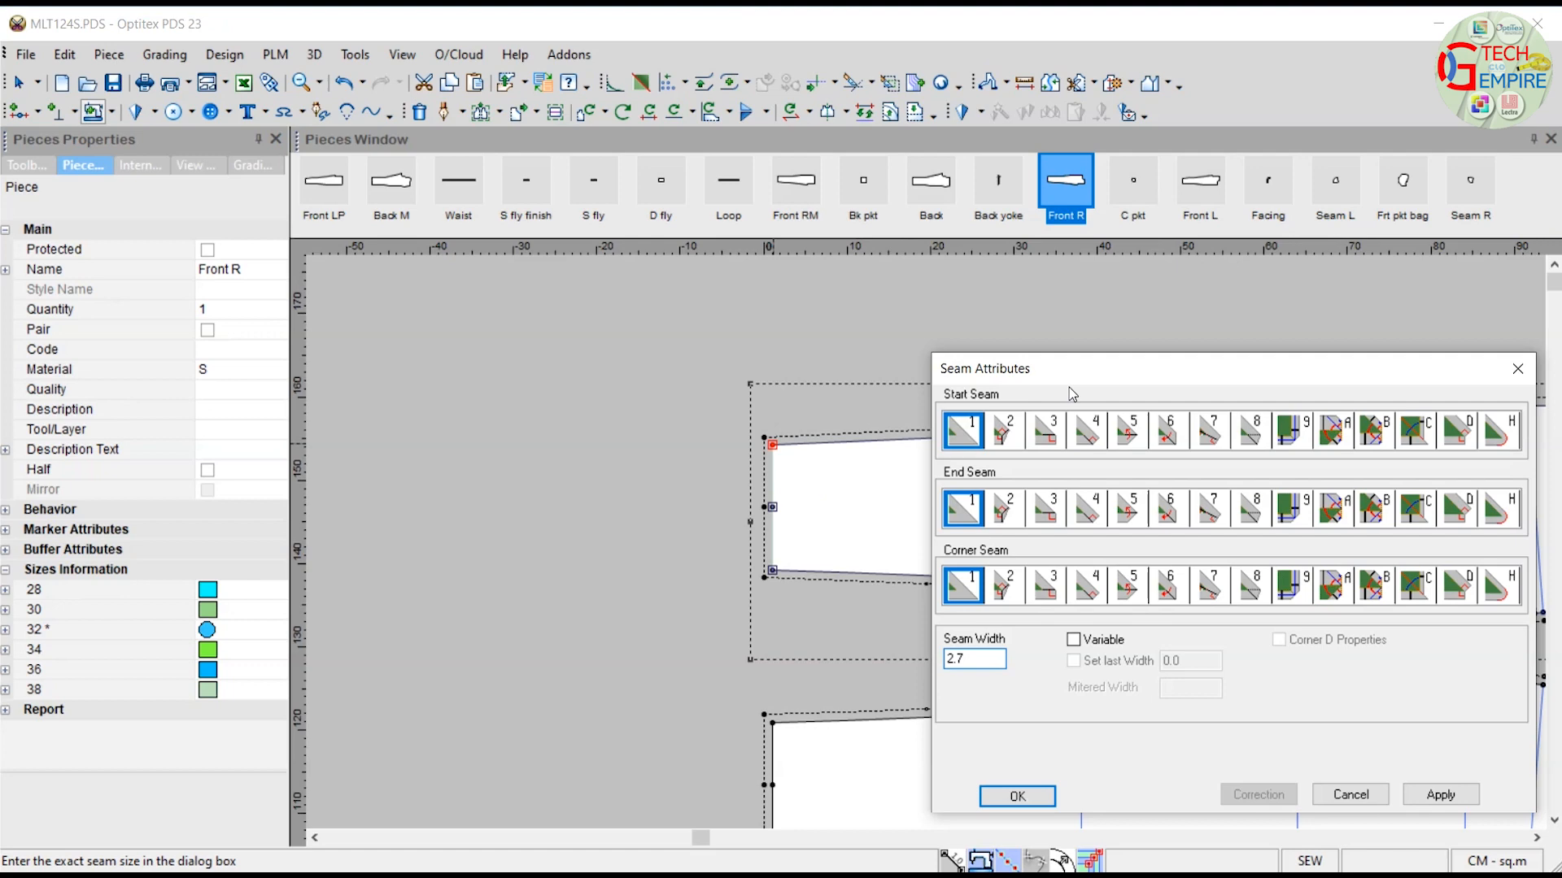
pyautogui.moveTo(1091, 380); pyautogui.dragTo(872, 644)
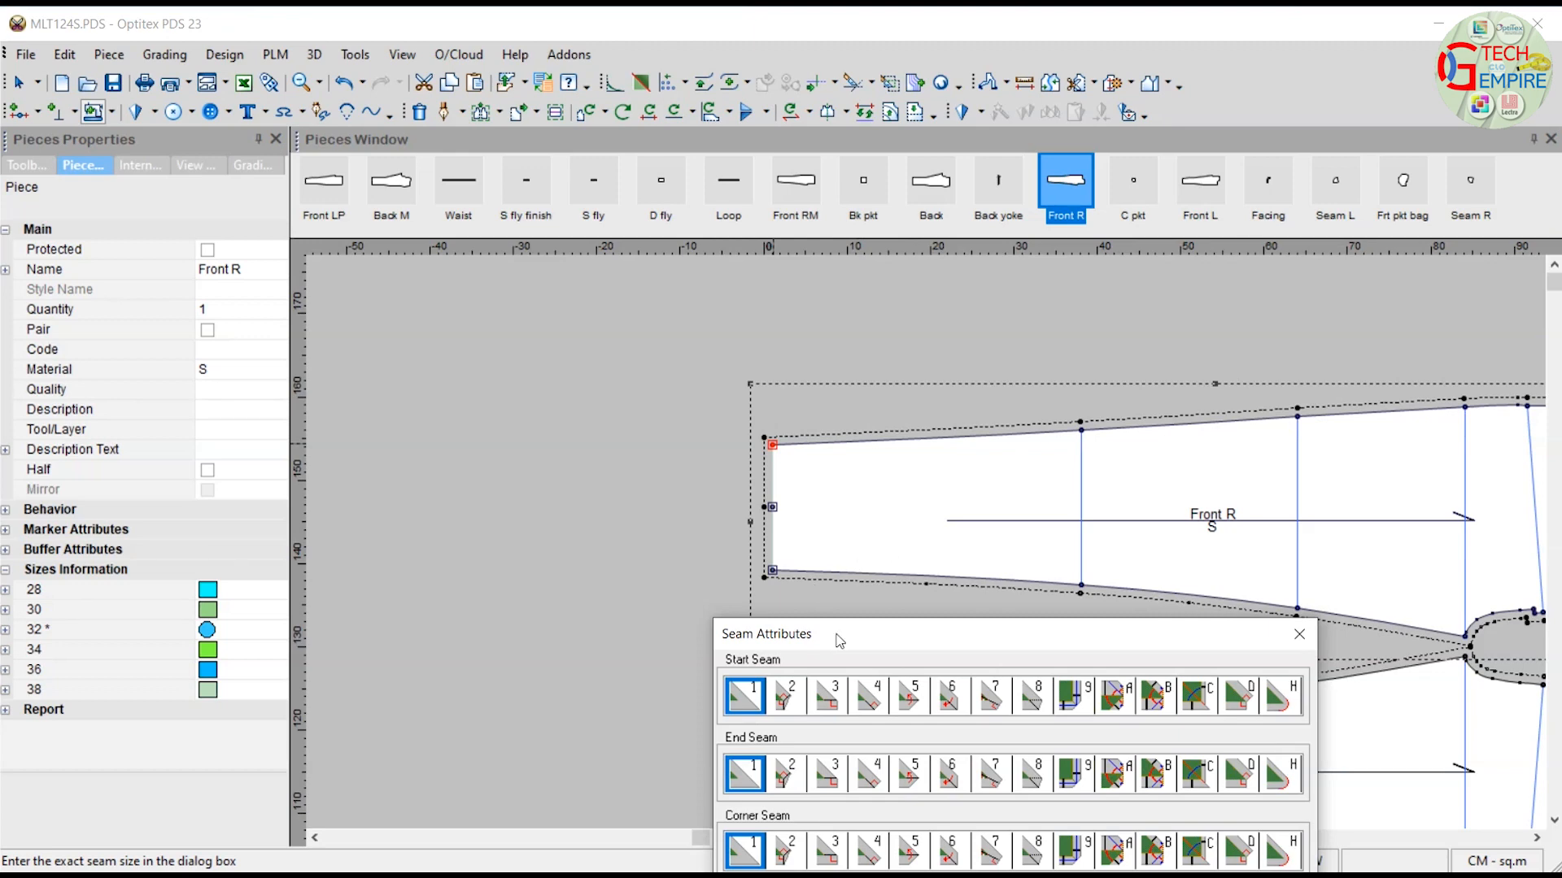
pyautogui.moveTo(924, 640); pyautogui.dragTo(1205, 288)
pyautogui.click(1194, 348)
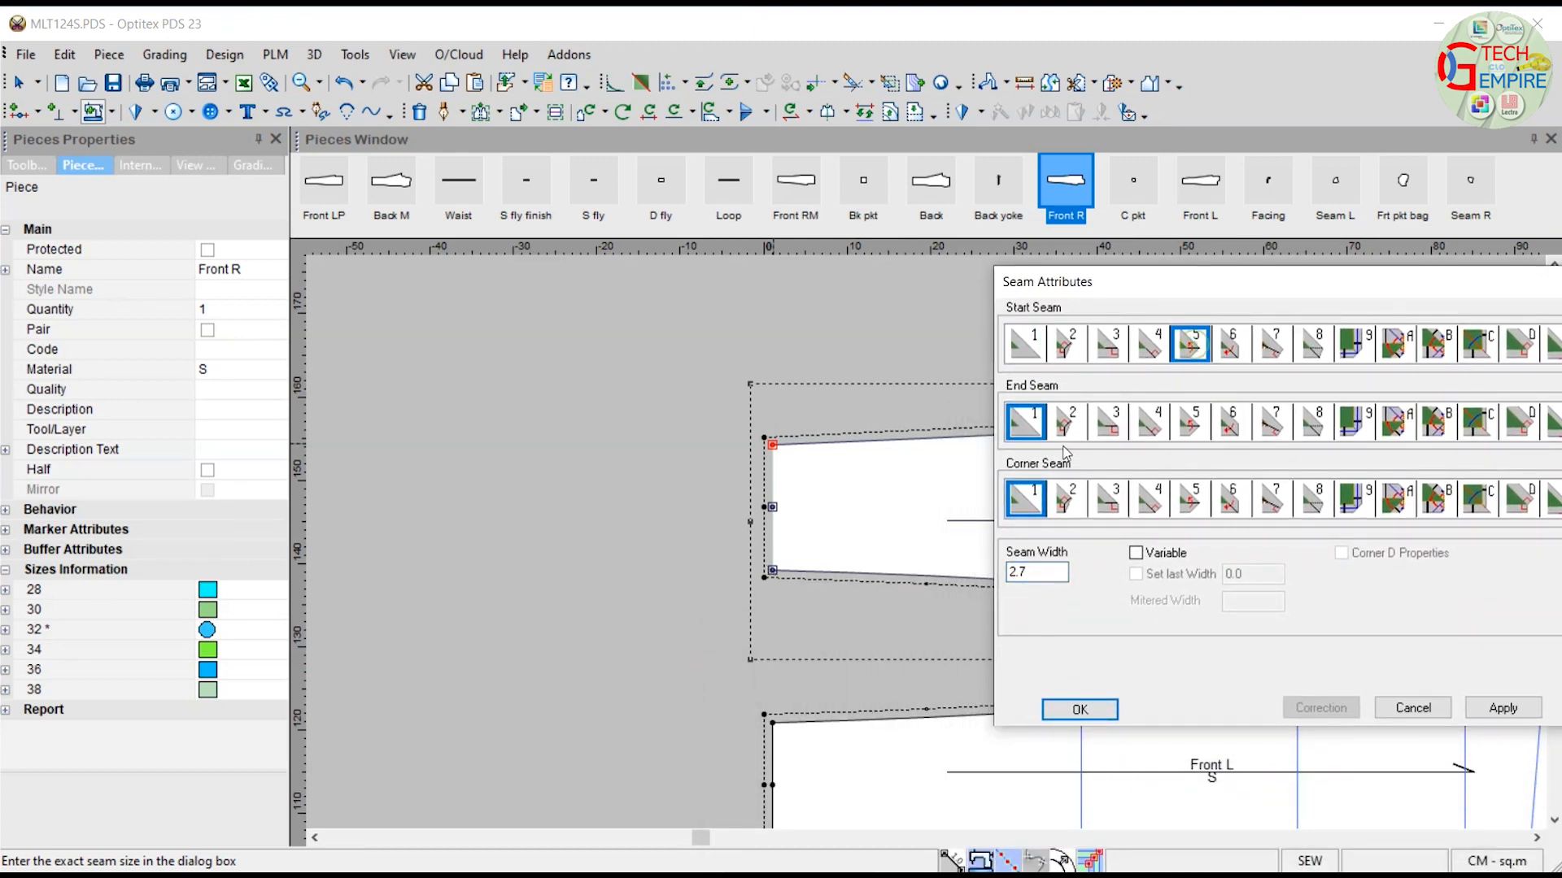
pyautogui.click(1232, 425)
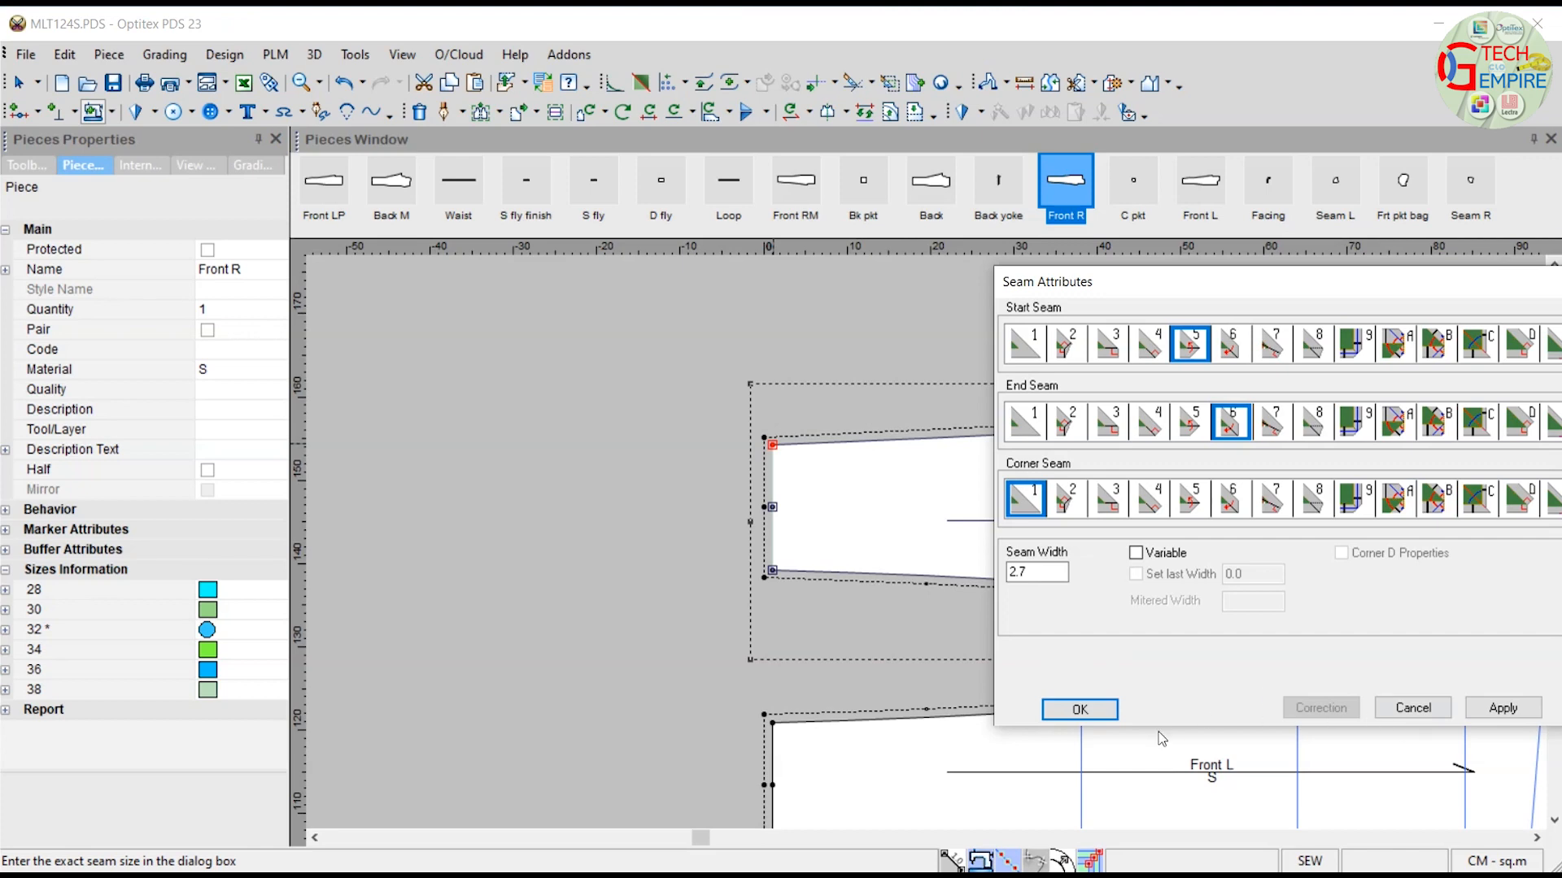
pyautogui.click(1080, 709)
pyautogui.scroll(2, 784, 586)
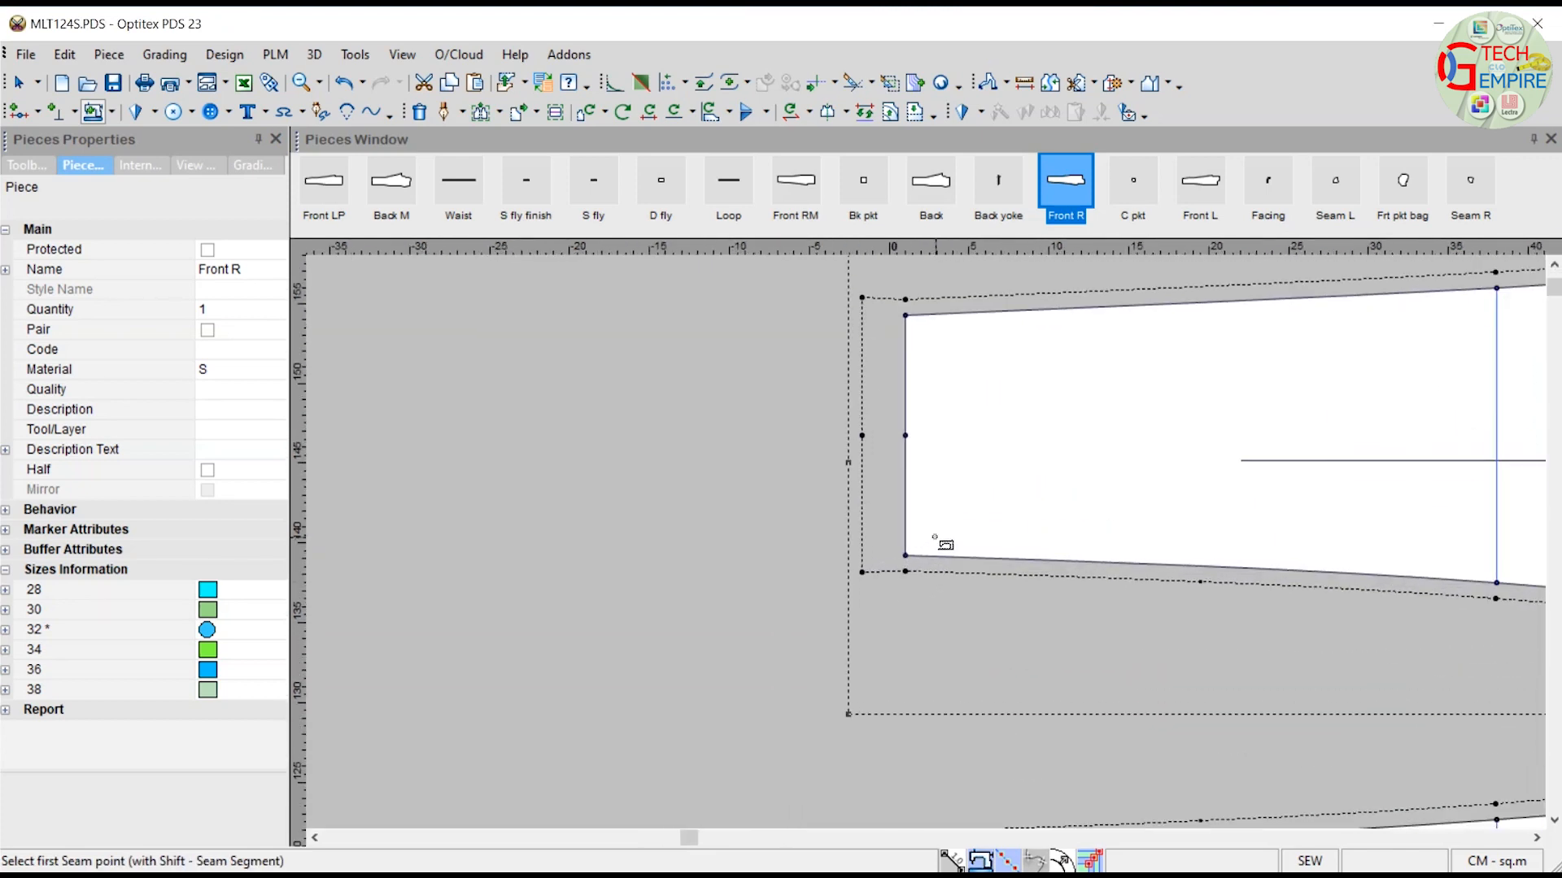
pyautogui.scroll(3, 927, 340)
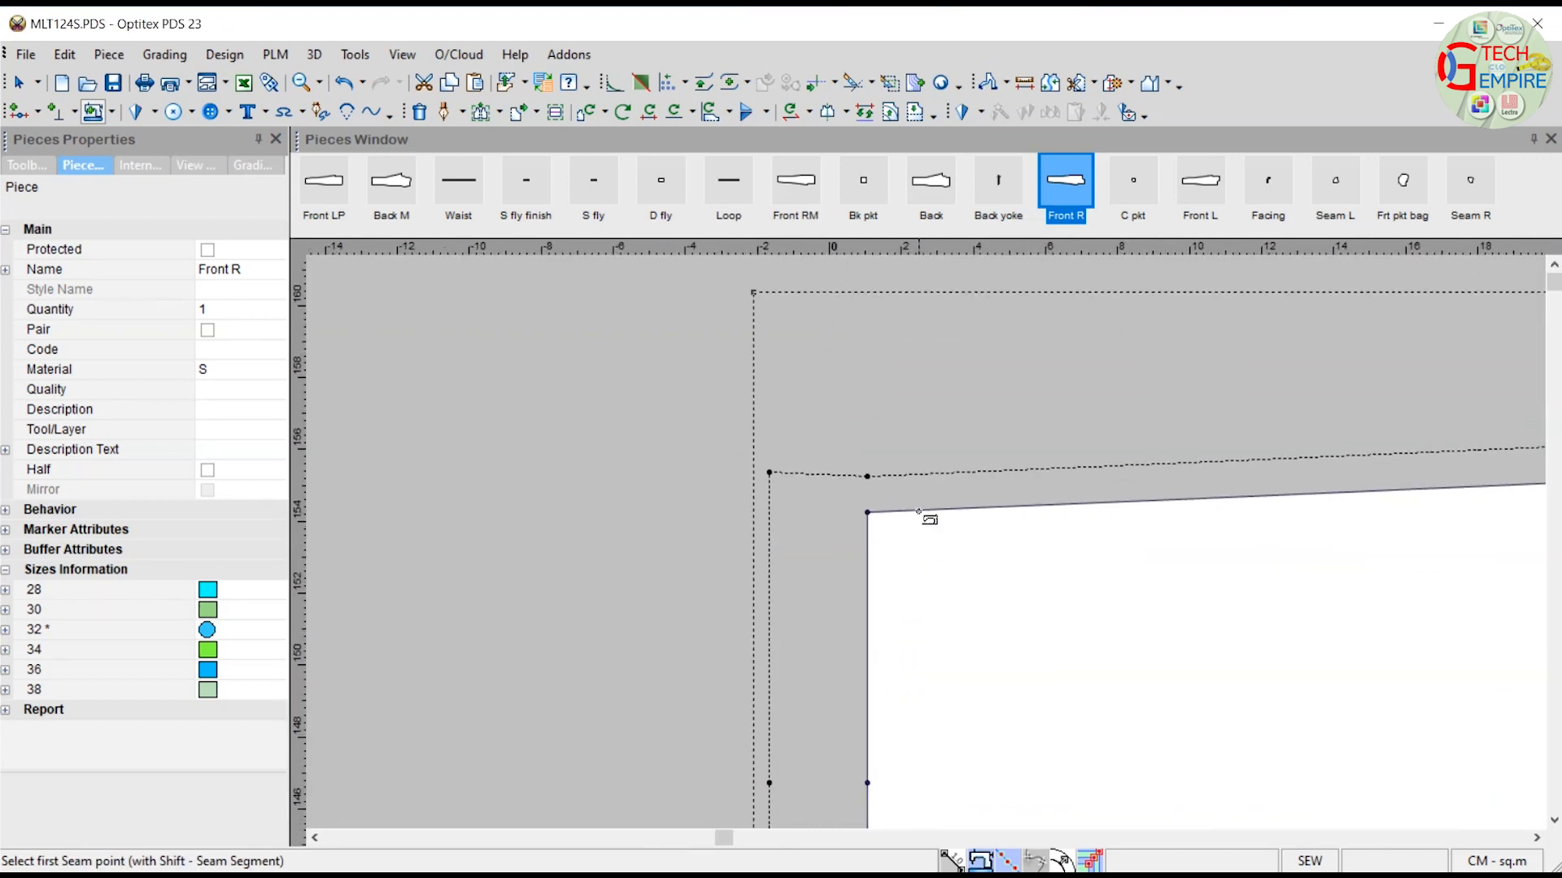
# Give the bottom hem edge of Front L a 2.7 cm seam with start seam type 5 and end seam type 6.
pyautogui.scroll(-2, 934, 520)
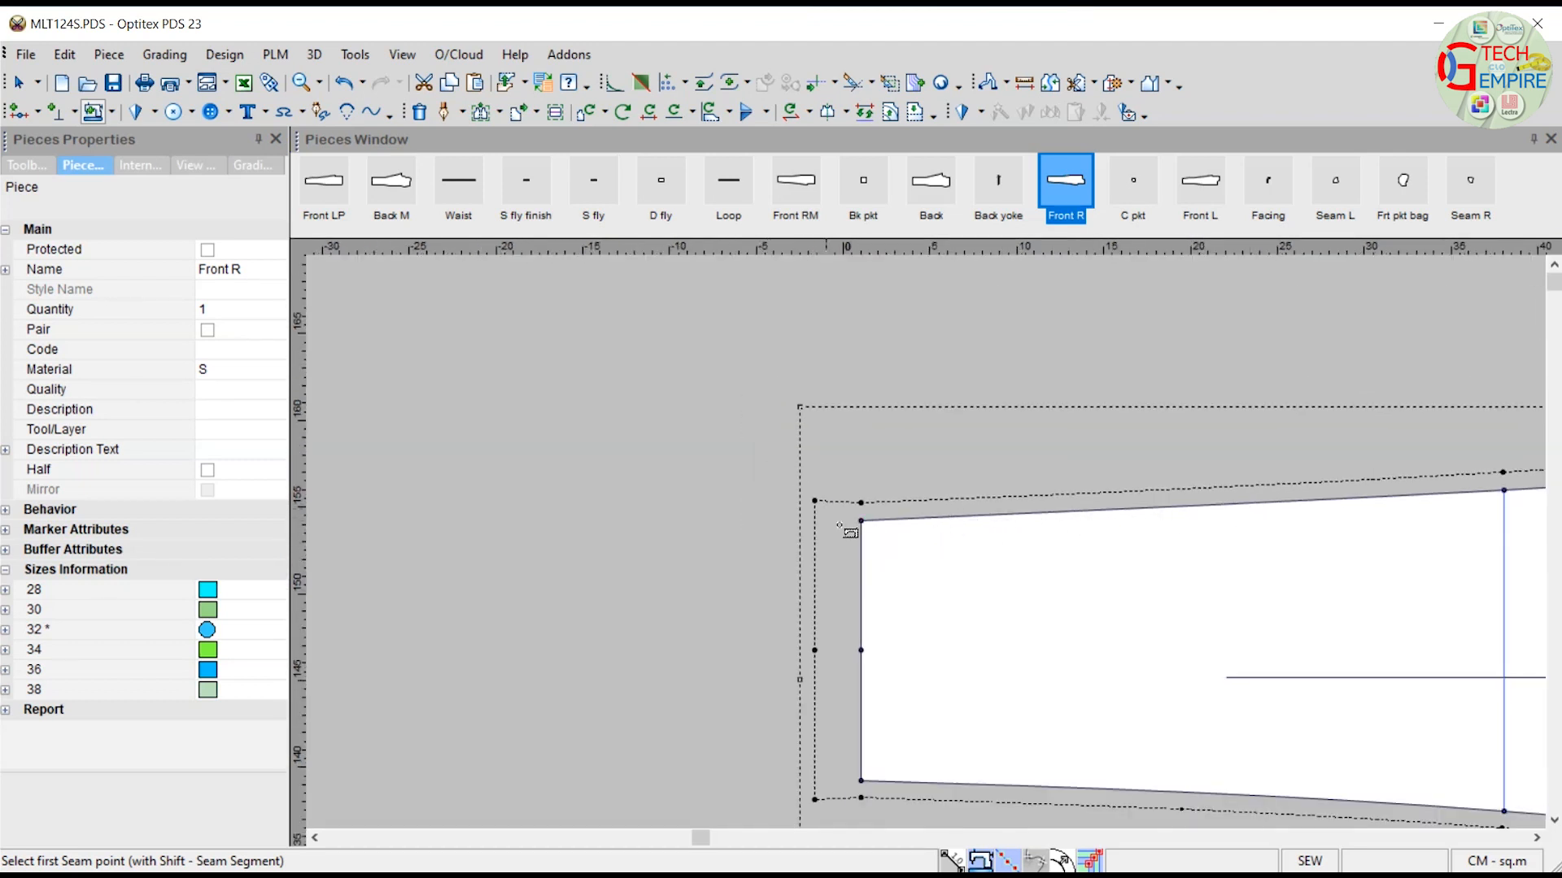
pyautogui.scroll(-4, 887, 634)
pyautogui.scroll(2, 944, 567)
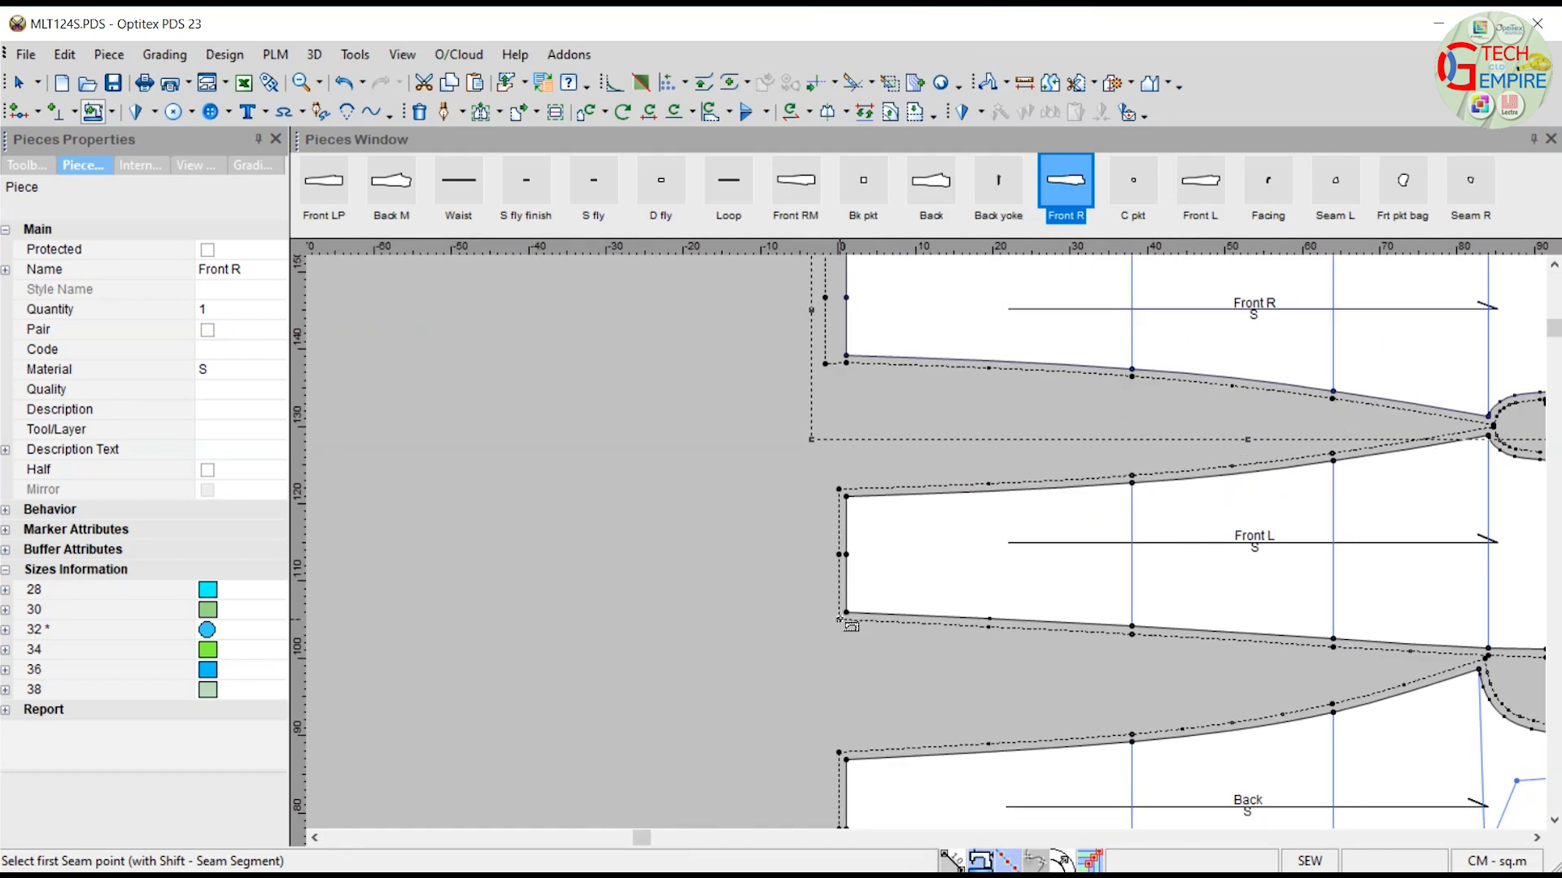
pyautogui.moveTo(903, 612); pyautogui.dragTo(901, 549)
pyautogui.moveTo(845, 499); pyautogui.dragTo(846, 494)
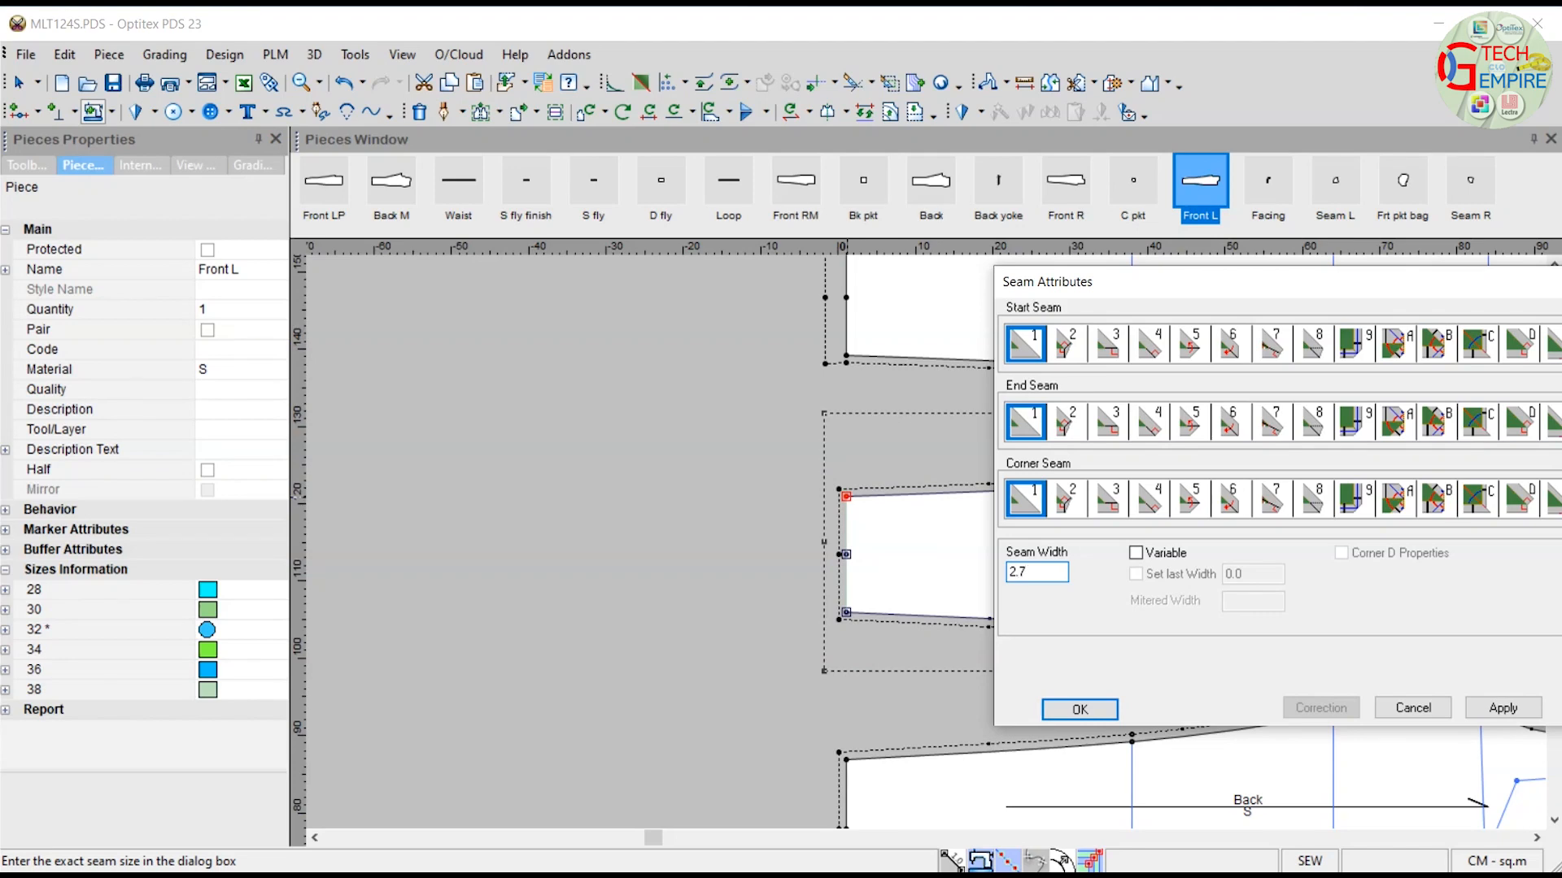
pyautogui.click(1189, 343)
pyautogui.click(1230, 422)
pyautogui.click(1082, 708)
# Give the bottom hem edge of Back a 2.7 cm seam with start seam type 5 and end seam type 6.
pyautogui.scroll(-2, 917, 539)
pyautogui.scroll(2, 916, 539)
pyautogui.moveTo(838, 572); pyautogui.dragTo(838, 439)
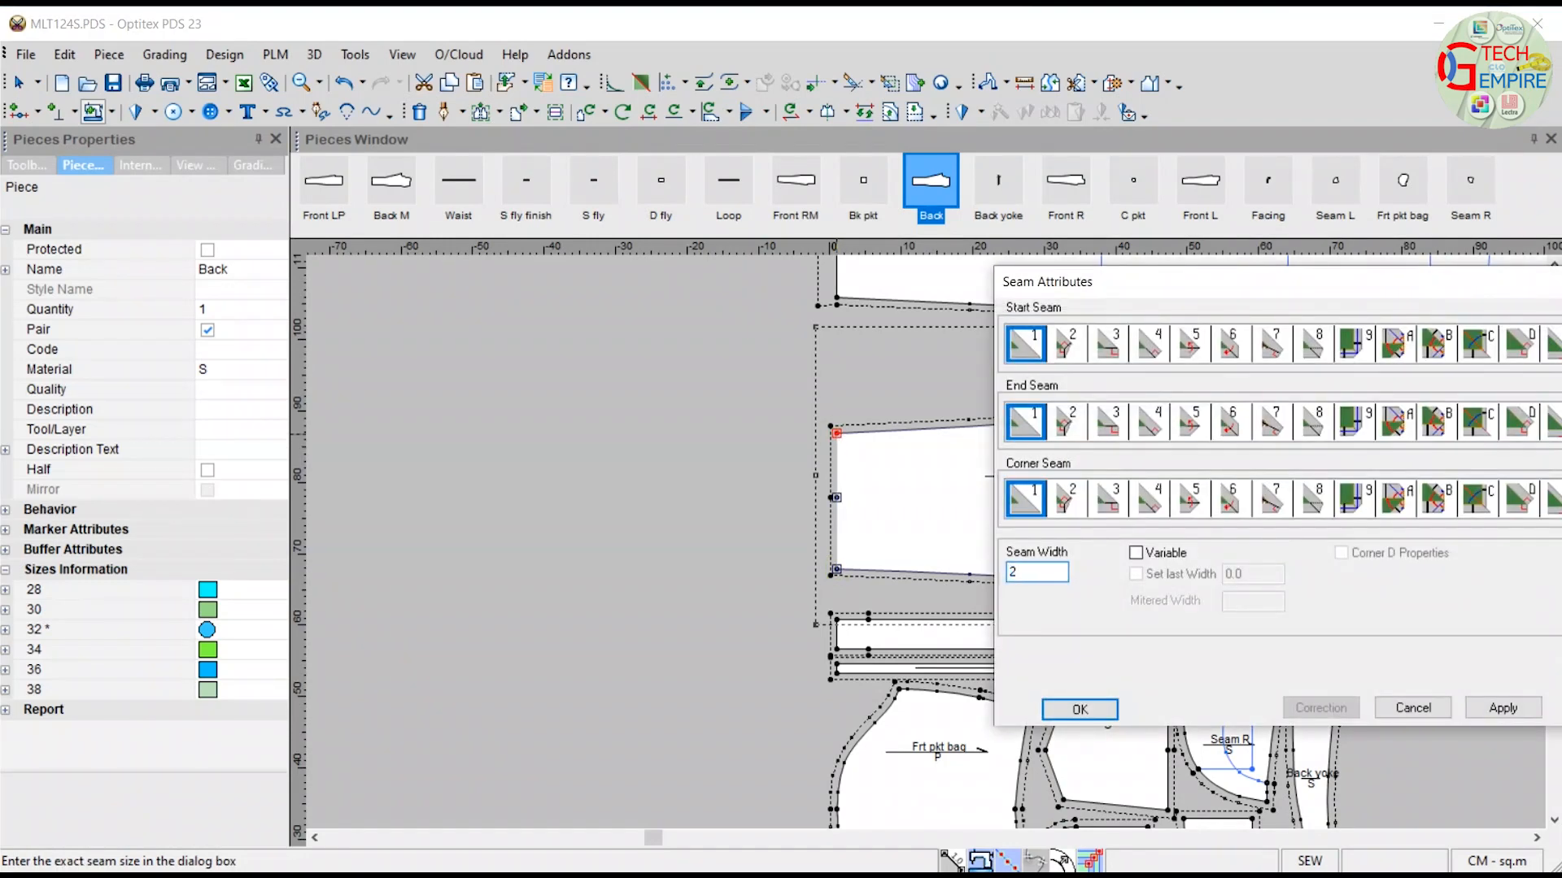
pyautogui.click(1189, 344)
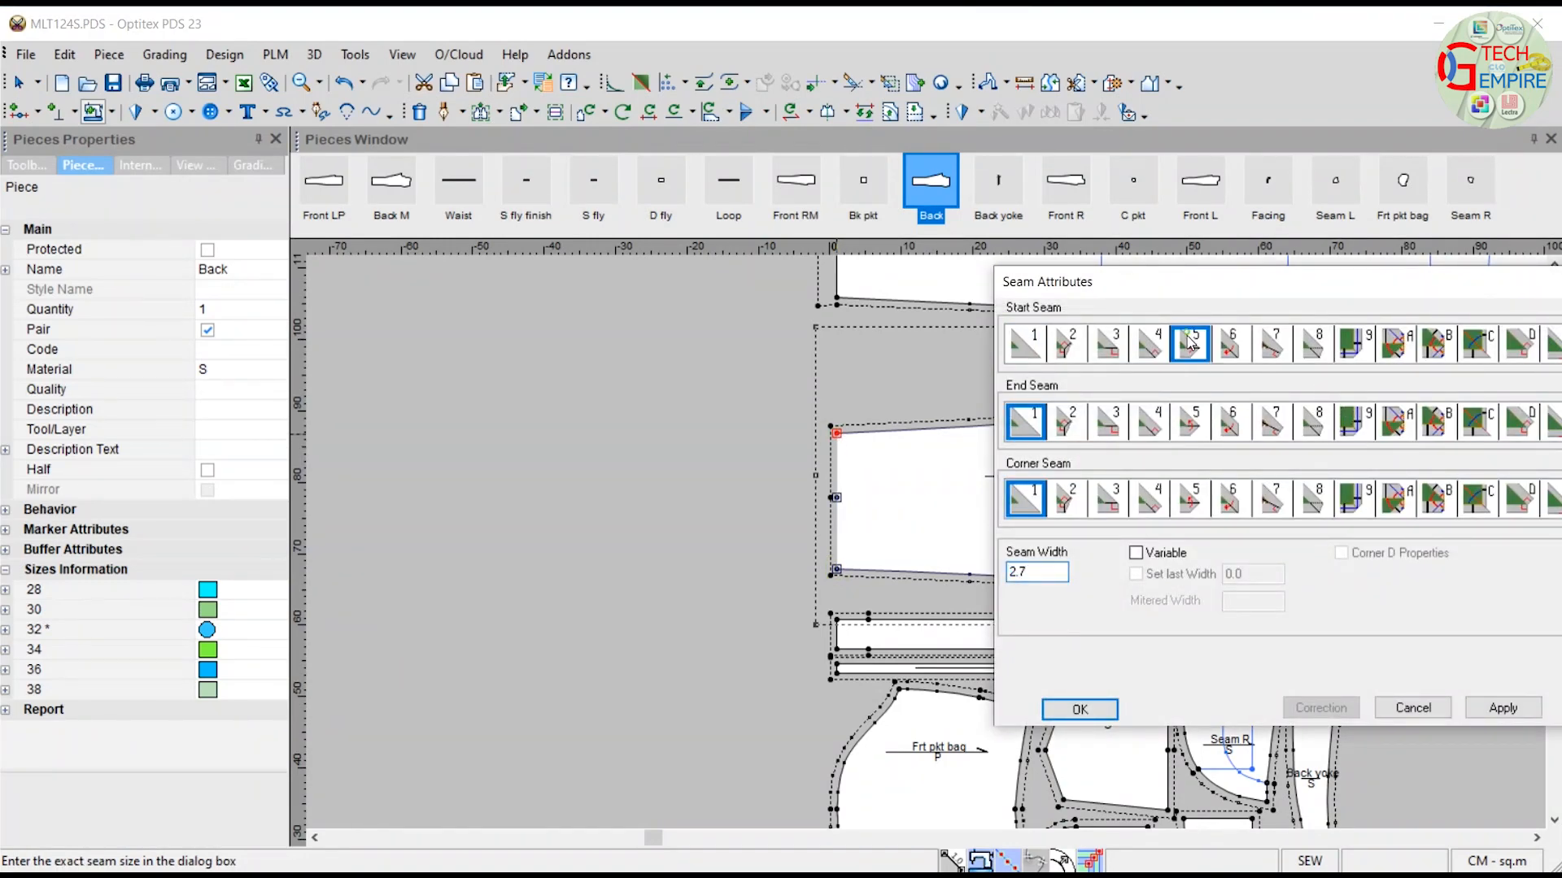
pyautogui.click(1229, 421)
pyautogui.click(1080, 709)
pyautogui.scroll(-2, 944, 544)
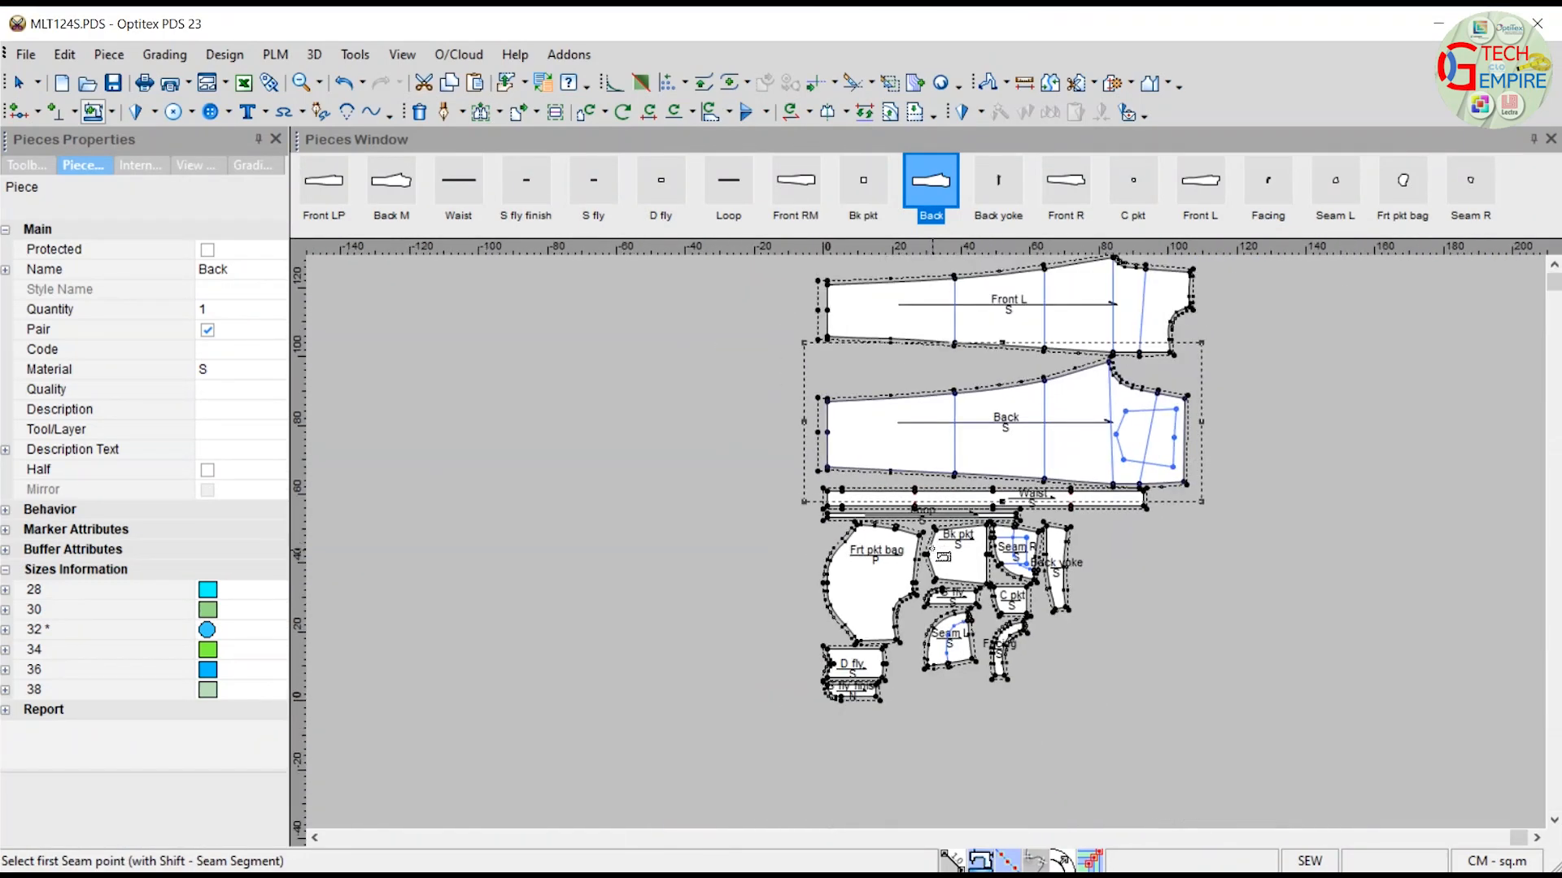
# Set the seam width around the whole Bk pkt piece to 1.2 cm.
pyautogui.scroll(3, 948, 539)
pyautogui.moveTo(991, 449); pyautogui.dragTo(994, 455)
pyautogui.write('1.2')
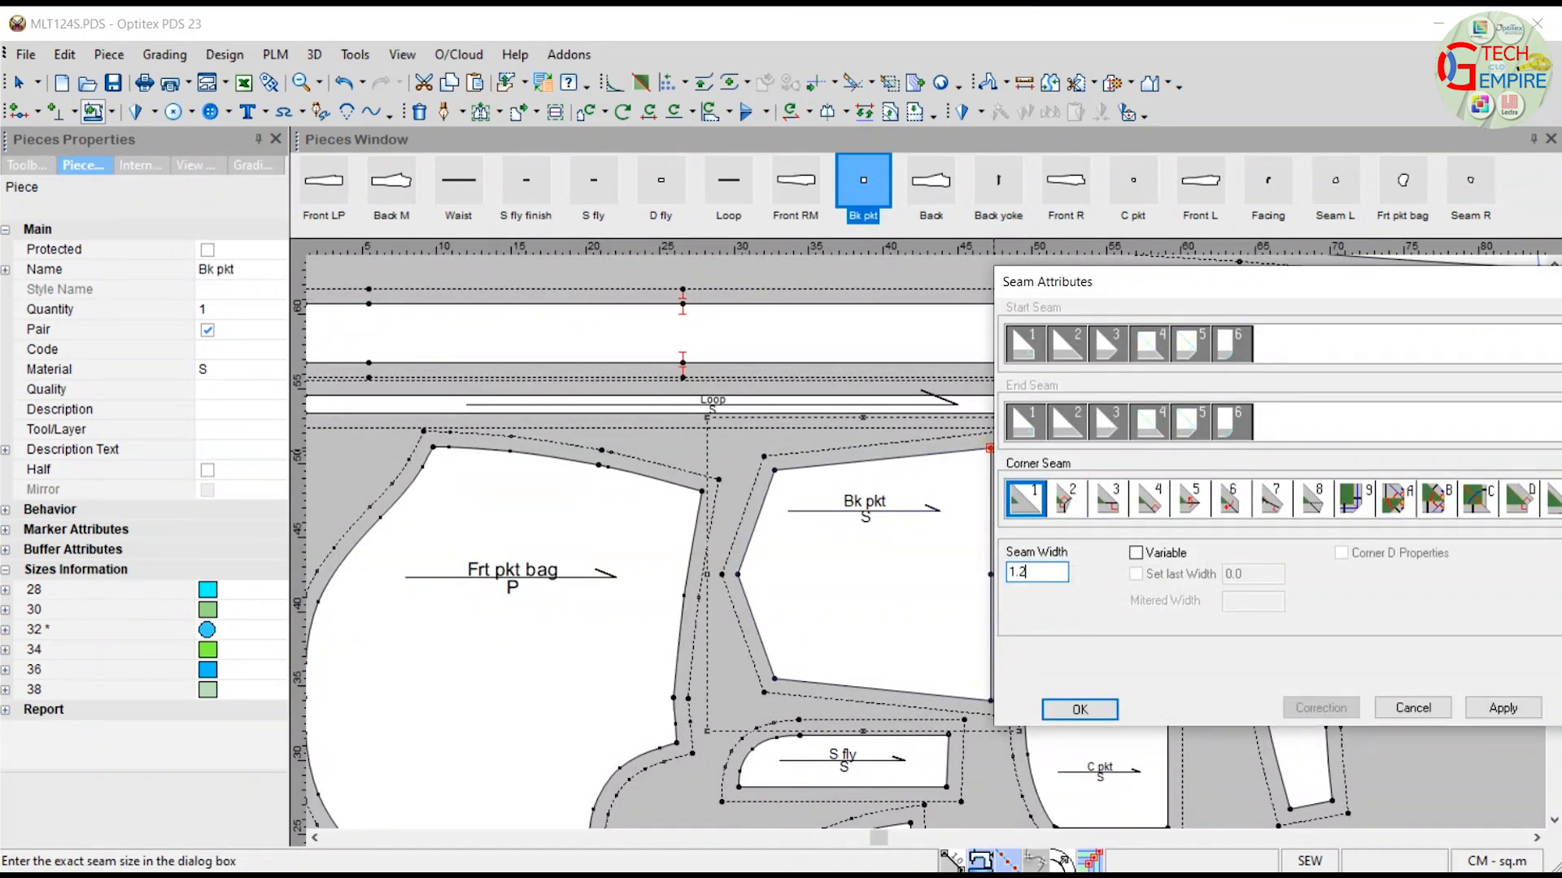
pyautogui.click(1082, 710)
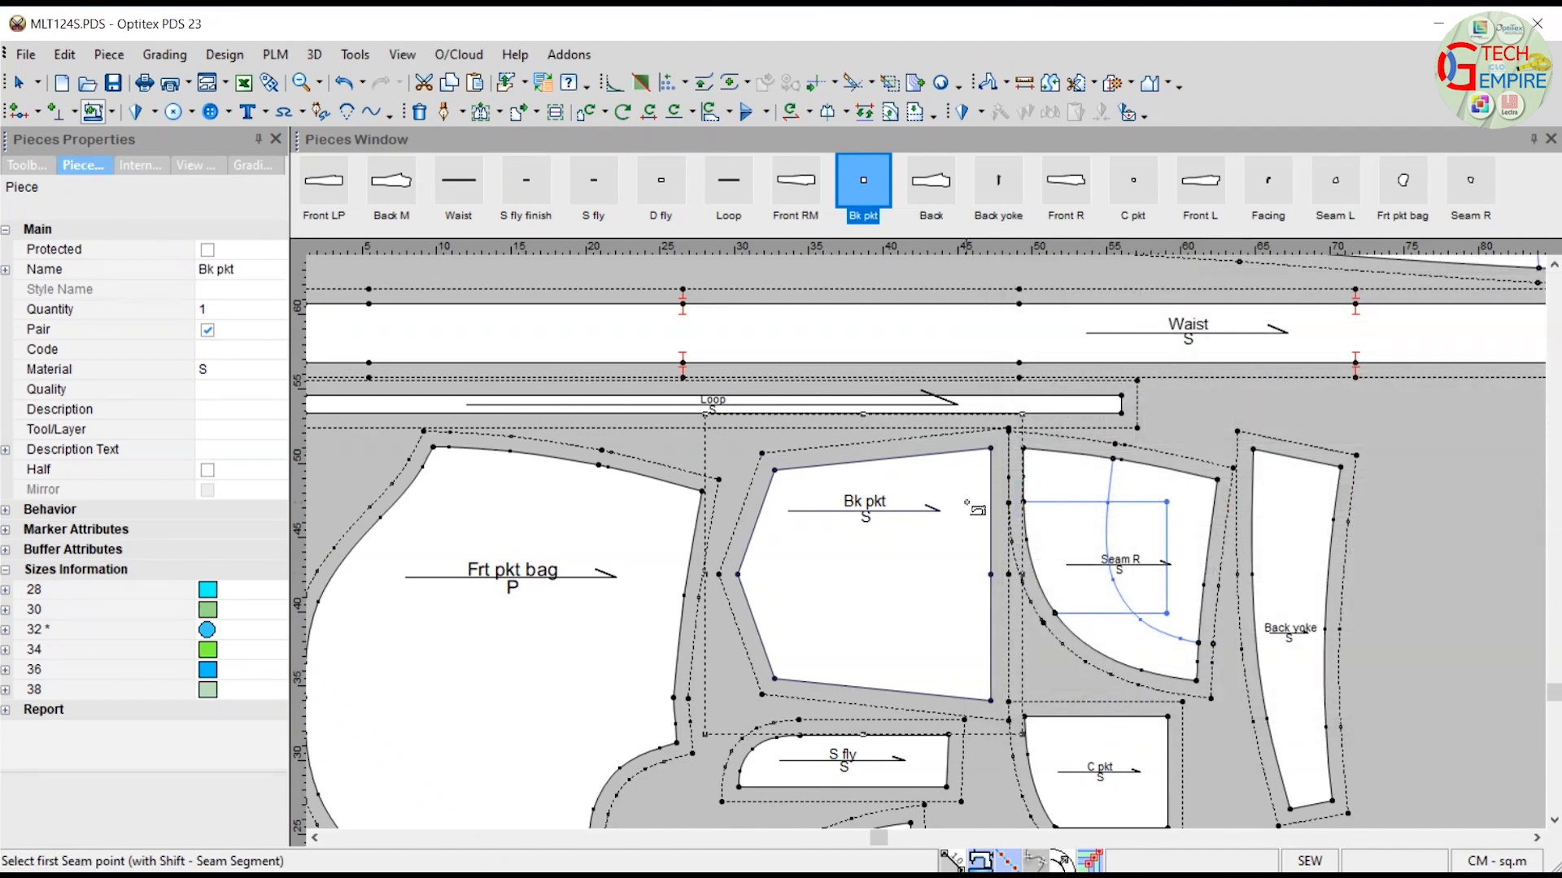
# Give the straight opening edge of Bk pkt a 2.2 cm seam with start seam type 5 and end seam type 6.
pyautogui.moveTo(991, 448); pyautogui.dragTo(992, 701)
pyautogui.write('2.2')
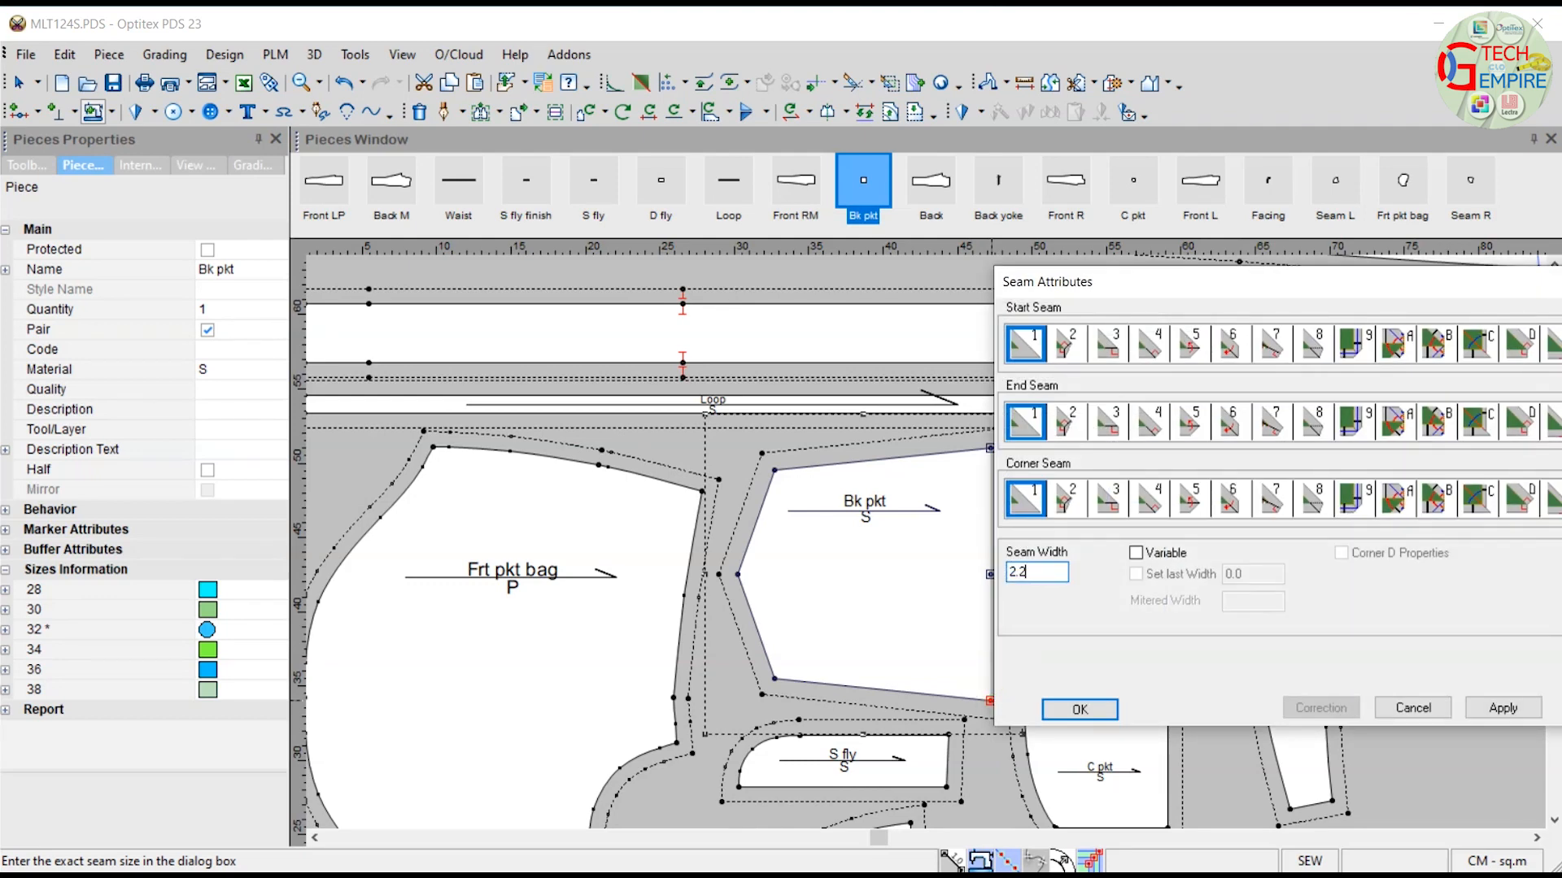
pyautogui.moveTo(1231, 287); pyautogui.dragTo(1004, 336)
pyautogui.click(963, 393)
pyautogui.click(1004, 470)
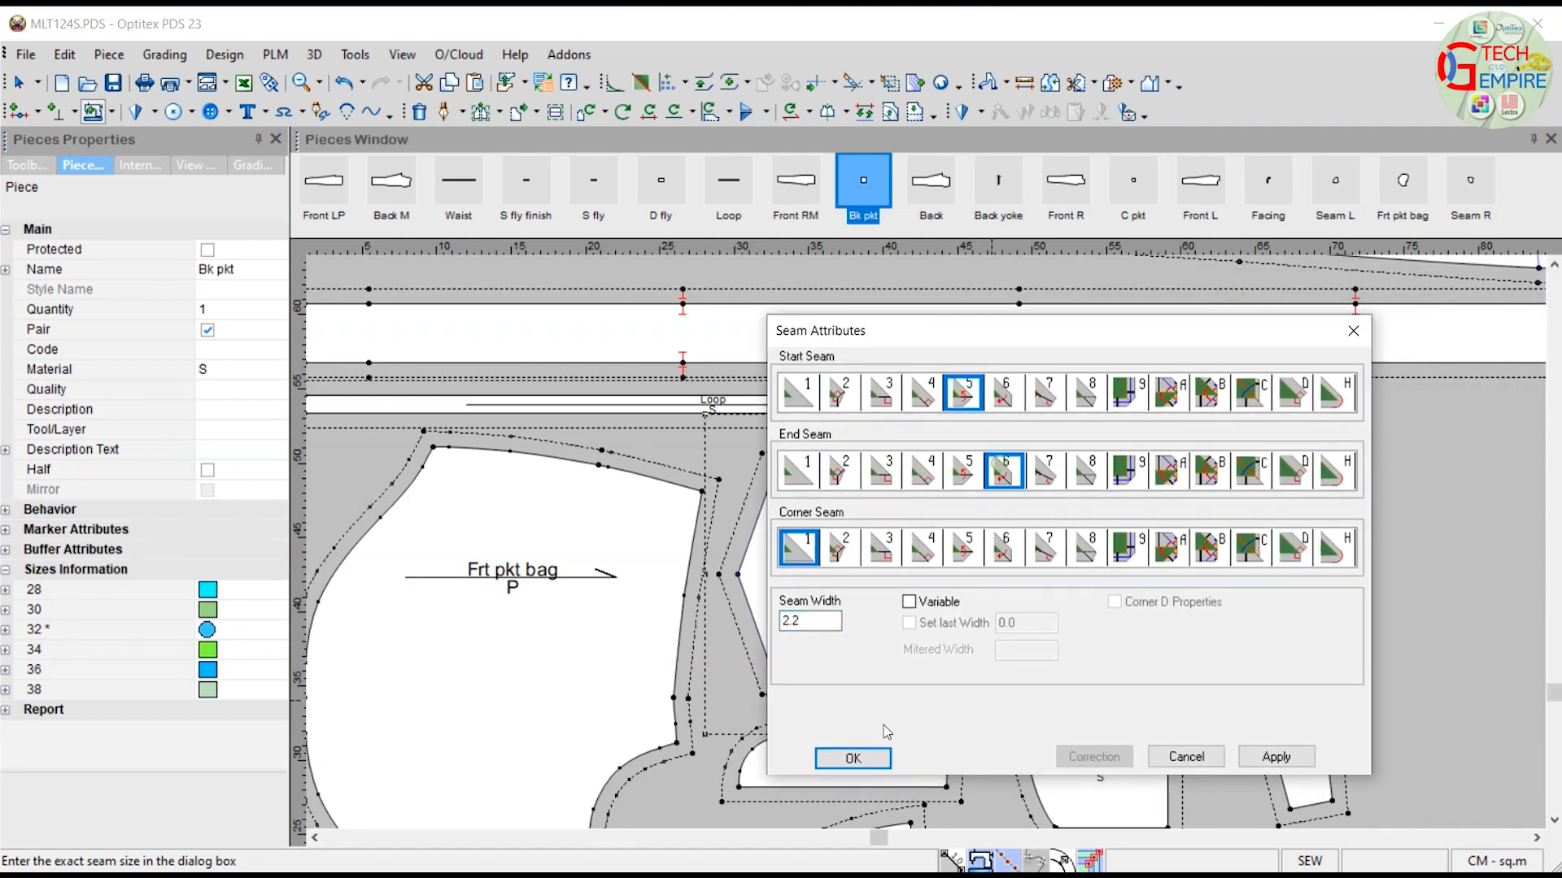
pyautogui.click(853, 758)
# Examine the seam lines on the trouser panels and on the small pocket, fly, facing and yoke pieces.
pyautogui.scroll(-1, 1166, 626)
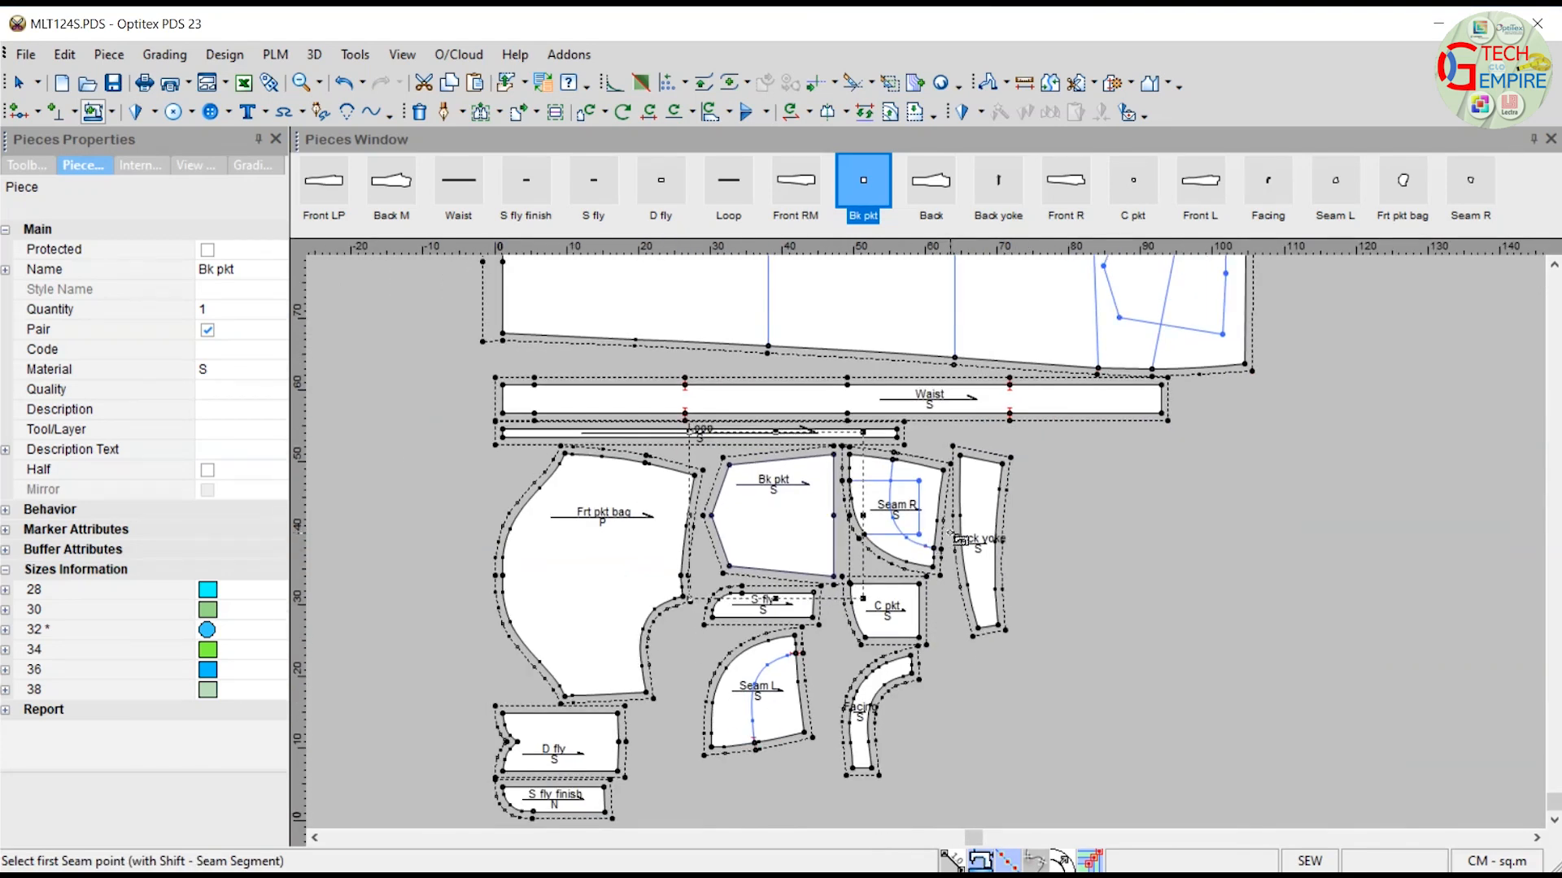
pyautogui.scroll(1, 935, 550)
pyautogui.scroll(-1, 948, 594)
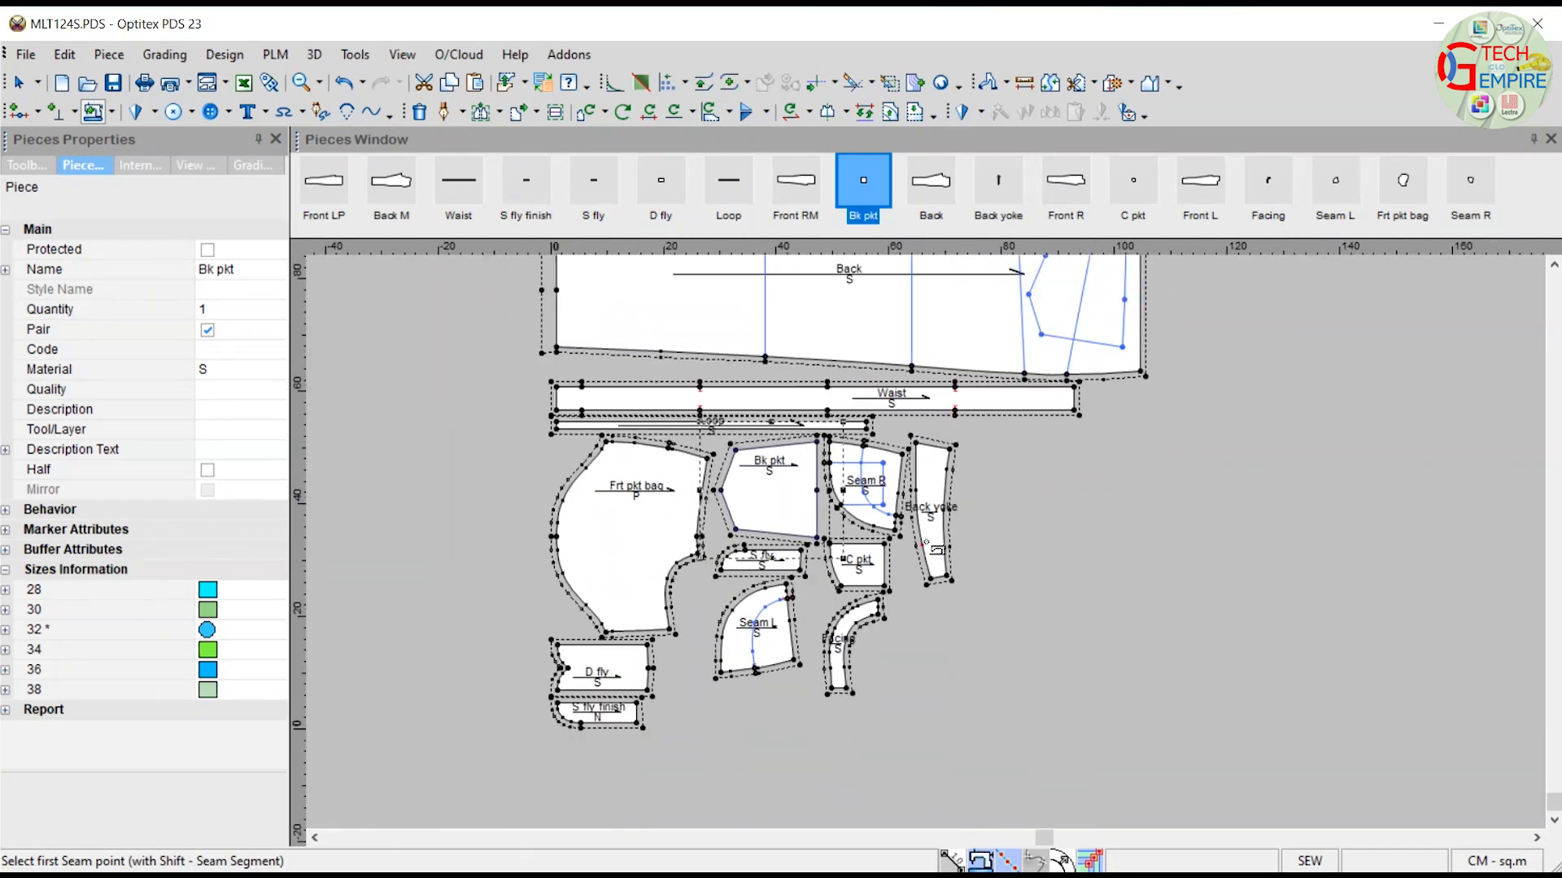
pyautogui.scroll(1, 928, 541)
pyautogui.scroll(-4, 942, 537)
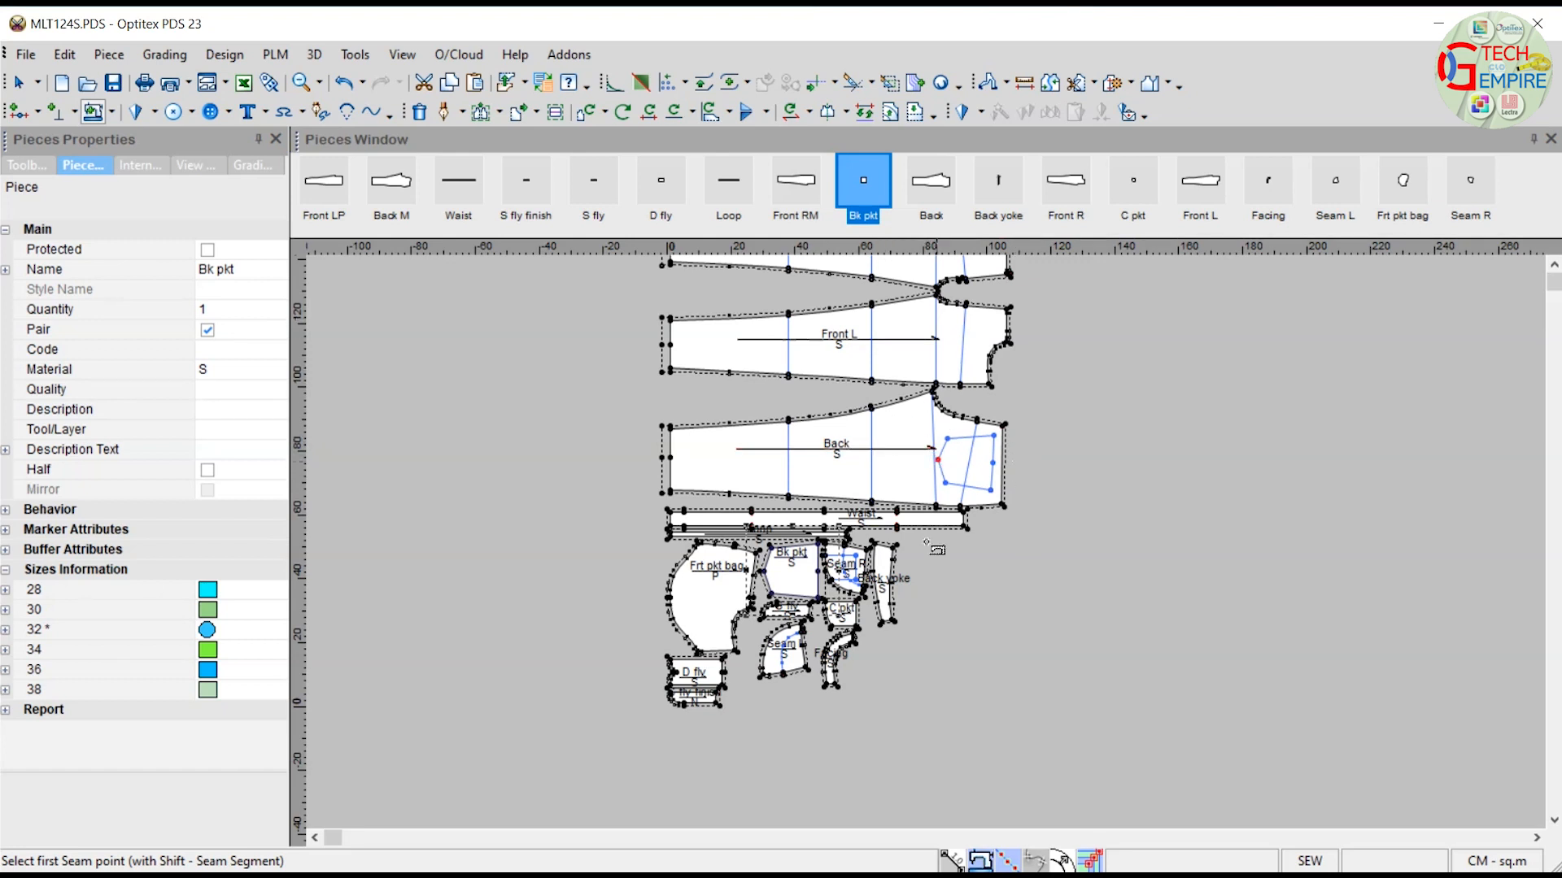
pyautogui.scroll(1, 936, 460)
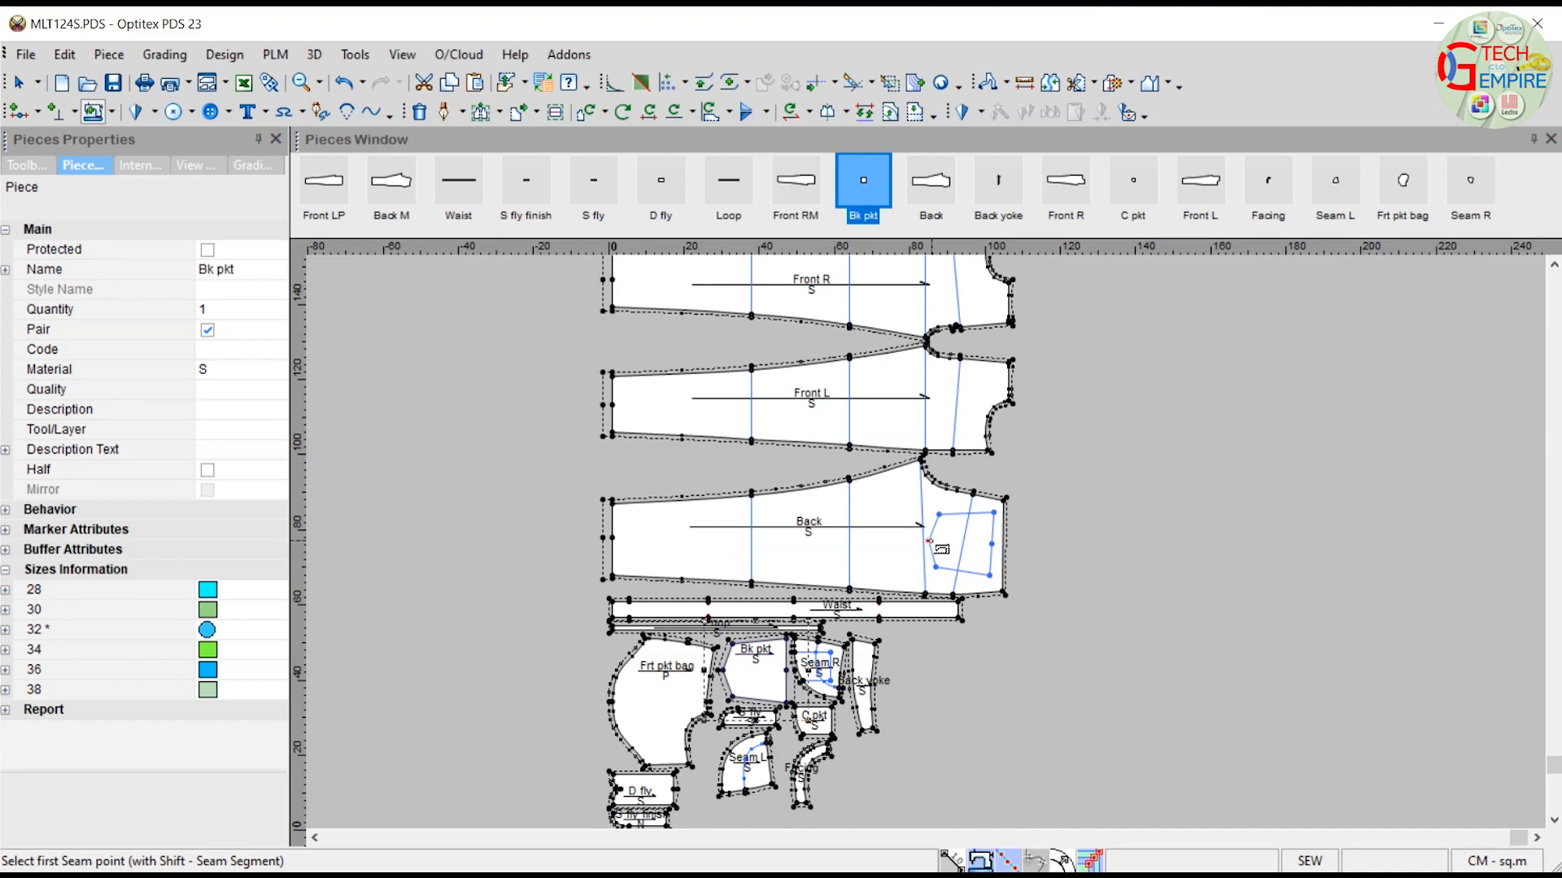
pyautogui.scroll(-1, 830, 708)
pyautogui.scroll(3, 915, 553)
pyautogui.scroll(2, 935, 549)
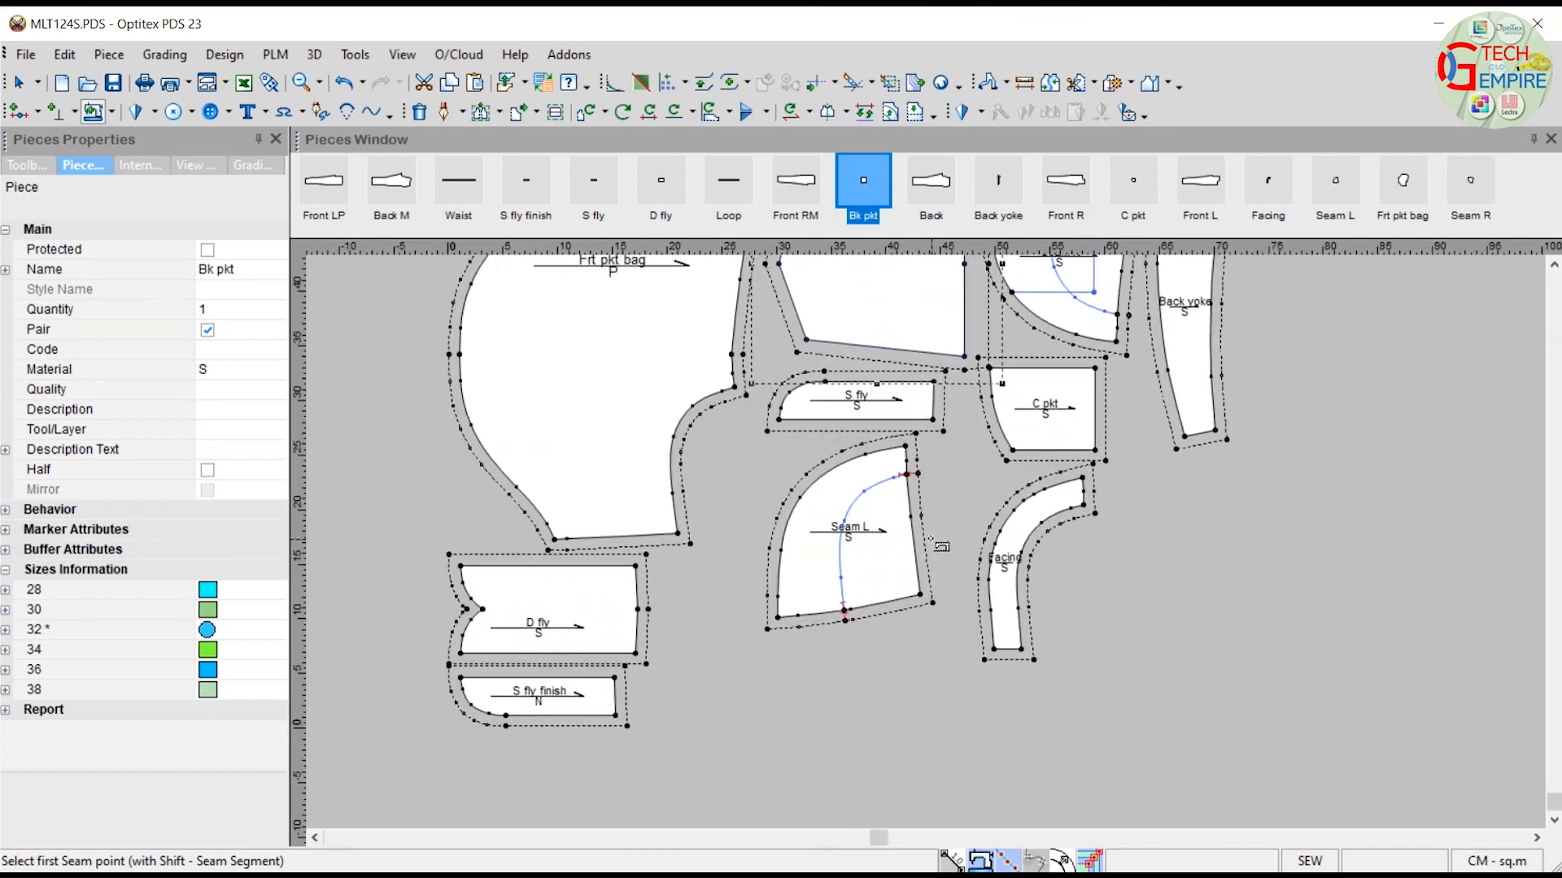
pyautogui.scroll(-2, 943, 543)
pyautogui.scroll(2, 958, 514)
pyautogui.scroll(2, 959, 514)
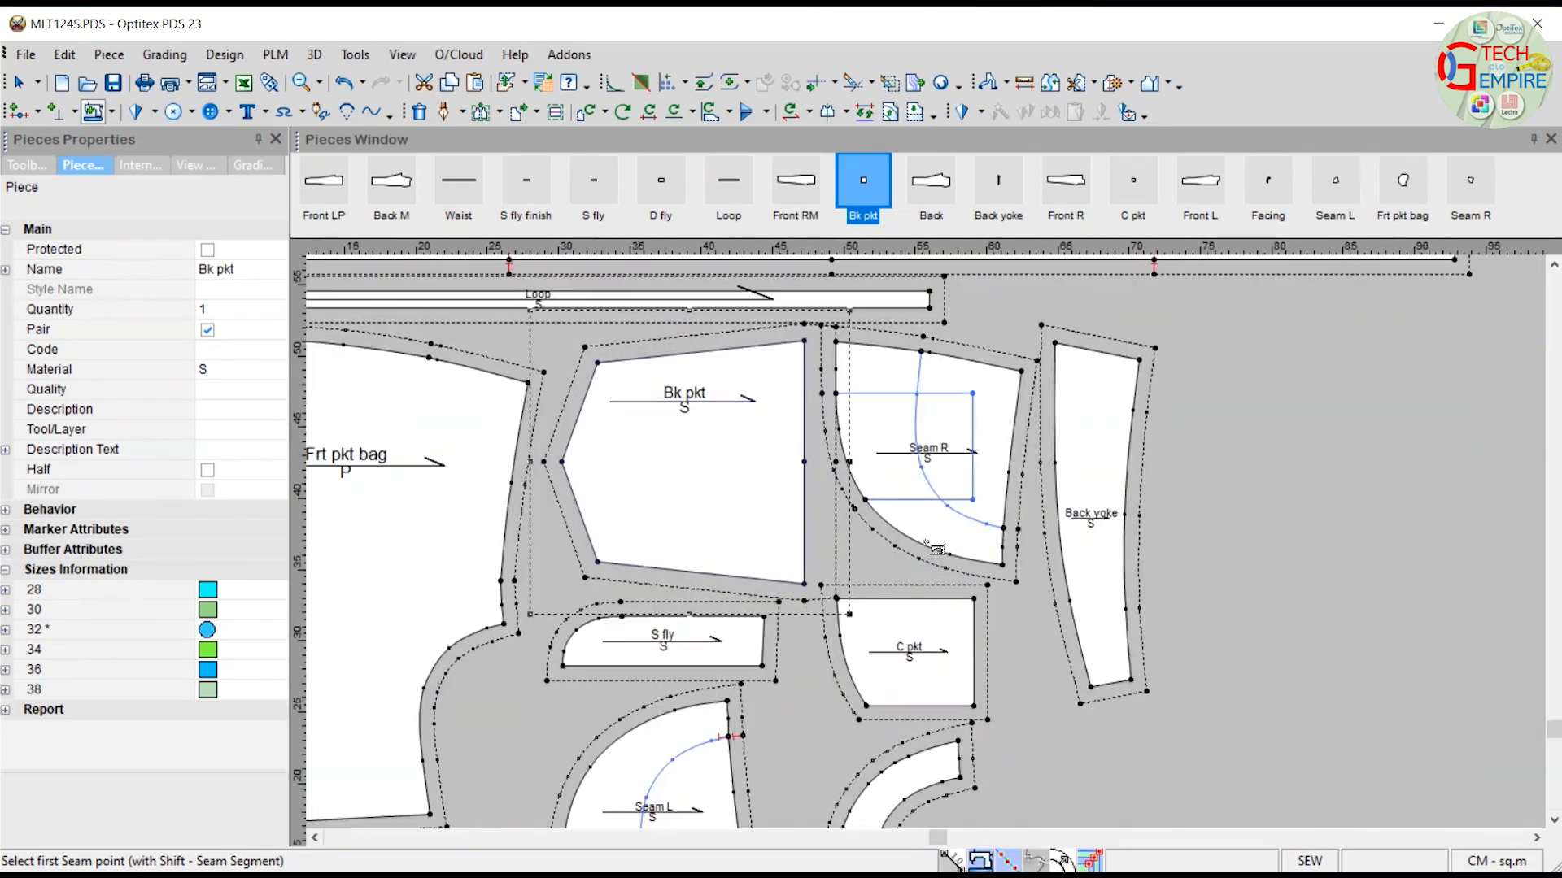
# Narrow the seam allowance along the curved pocket-opening edge of Seam R.
pyautogui.scroll(-3, 1017, 601)
pyautogui.scroll(3, 1058, 667)
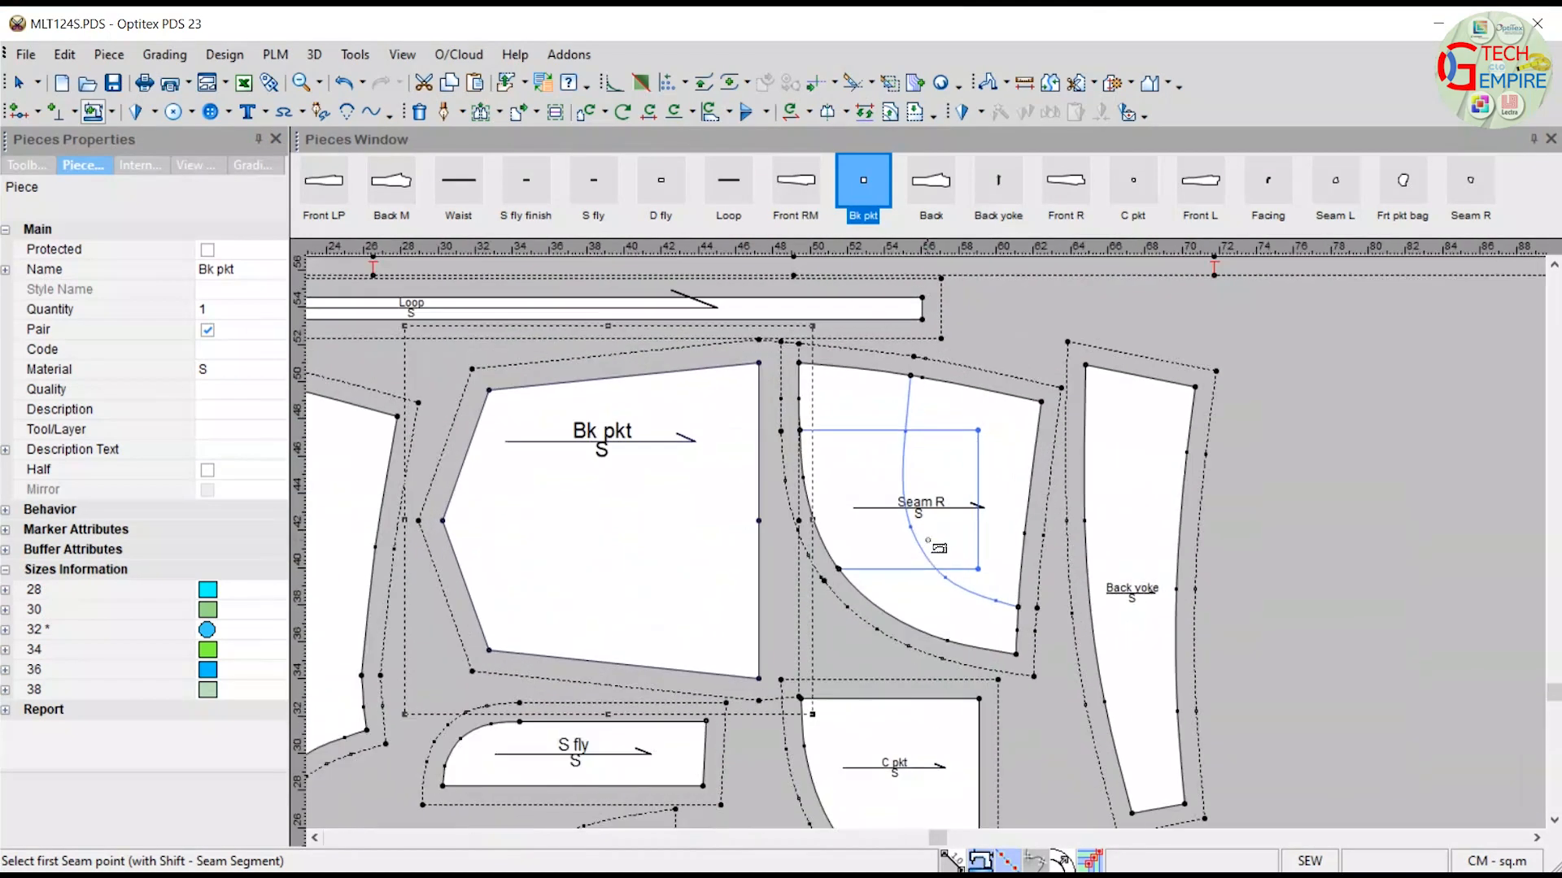
pyautogui.click(1016, 653)
pyautogui.click(1016, 654)
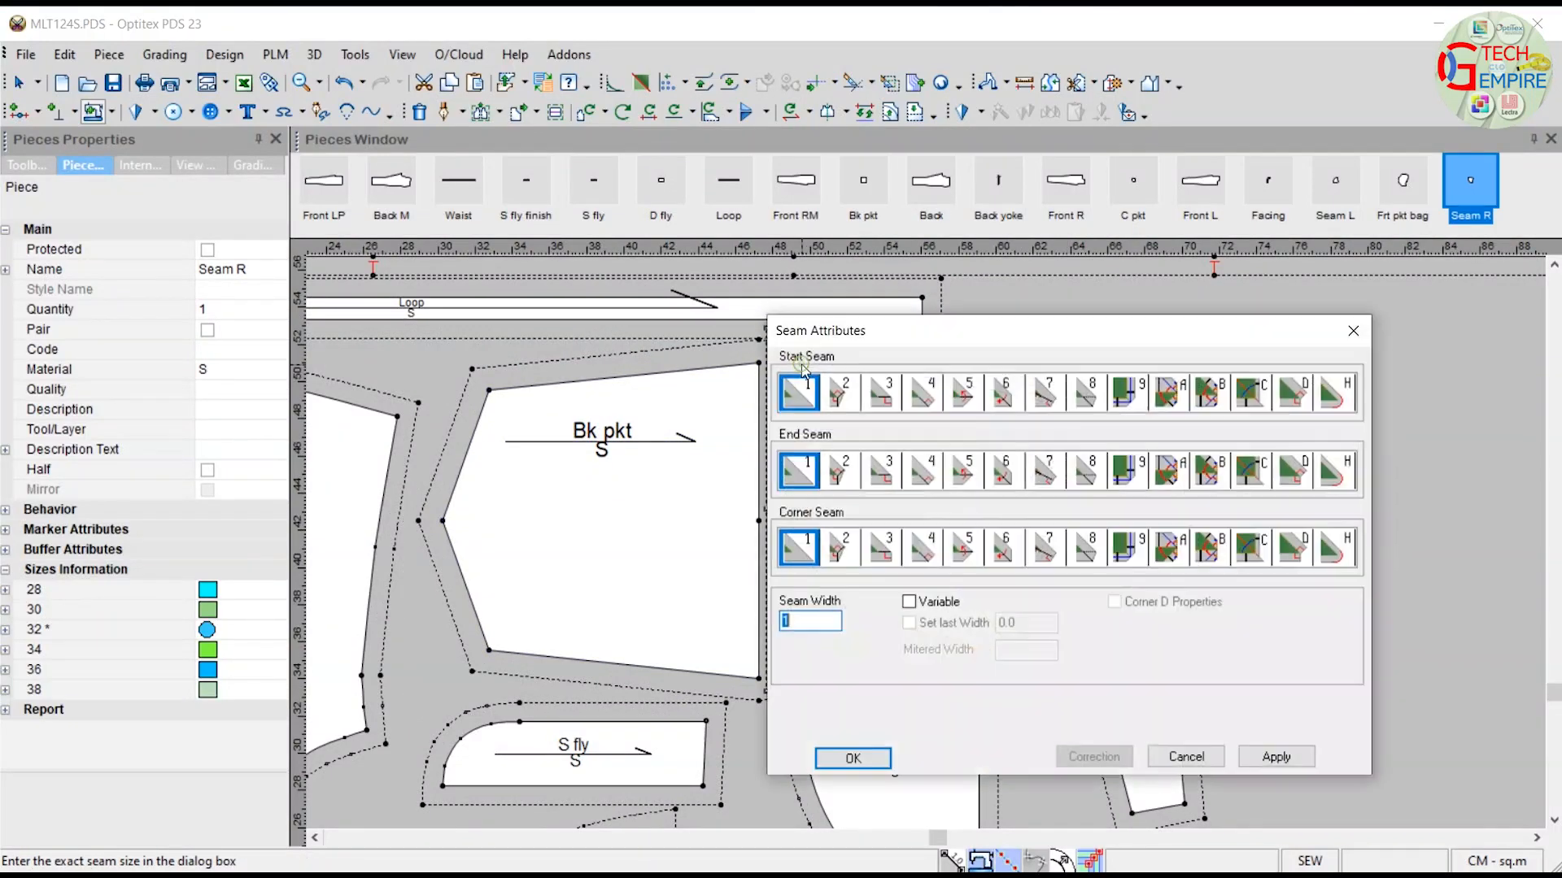
pyautogui.click(842, 758)
# Set the seam width along the curved edge of C pkt to 0.7 cm.
pyautogui.scroll(-3, 800, 364)
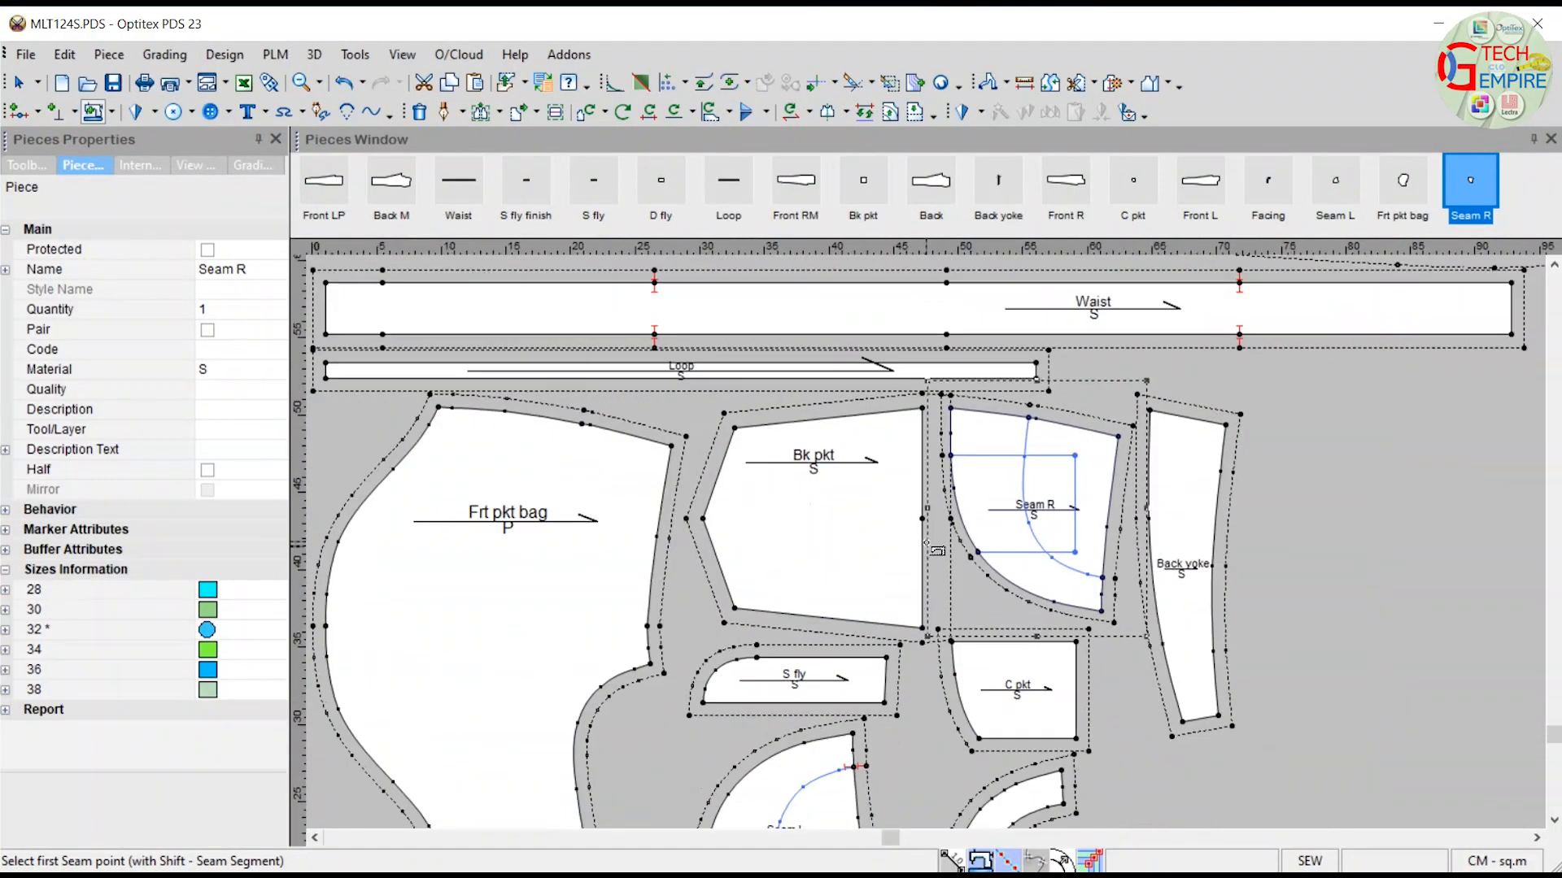
pyautogui.scroll(3, 942, 601)
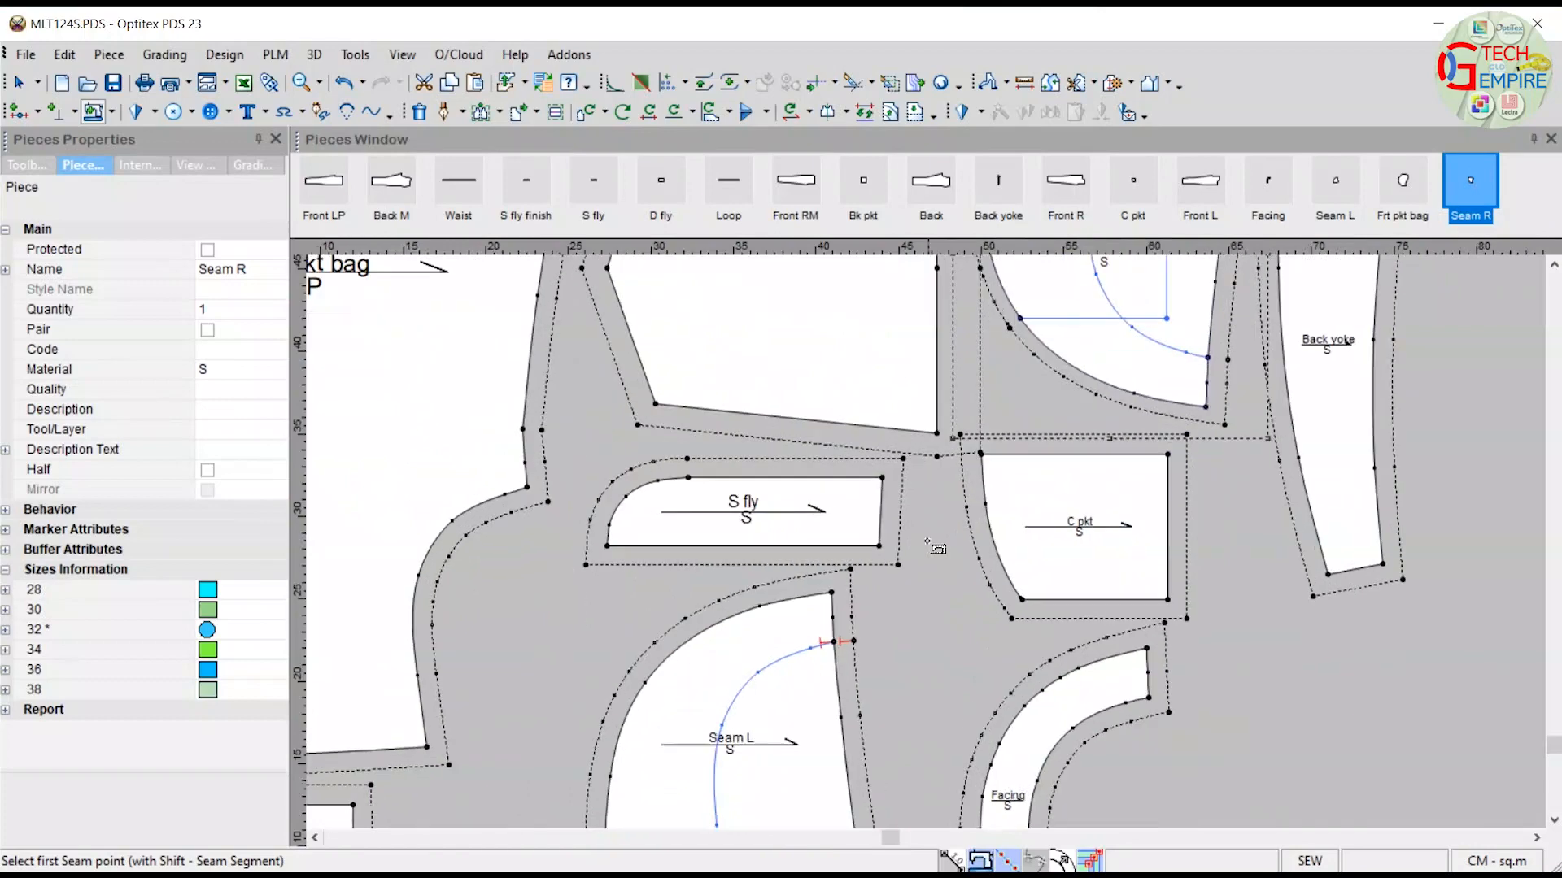
pyautogui.click(1023, 600)
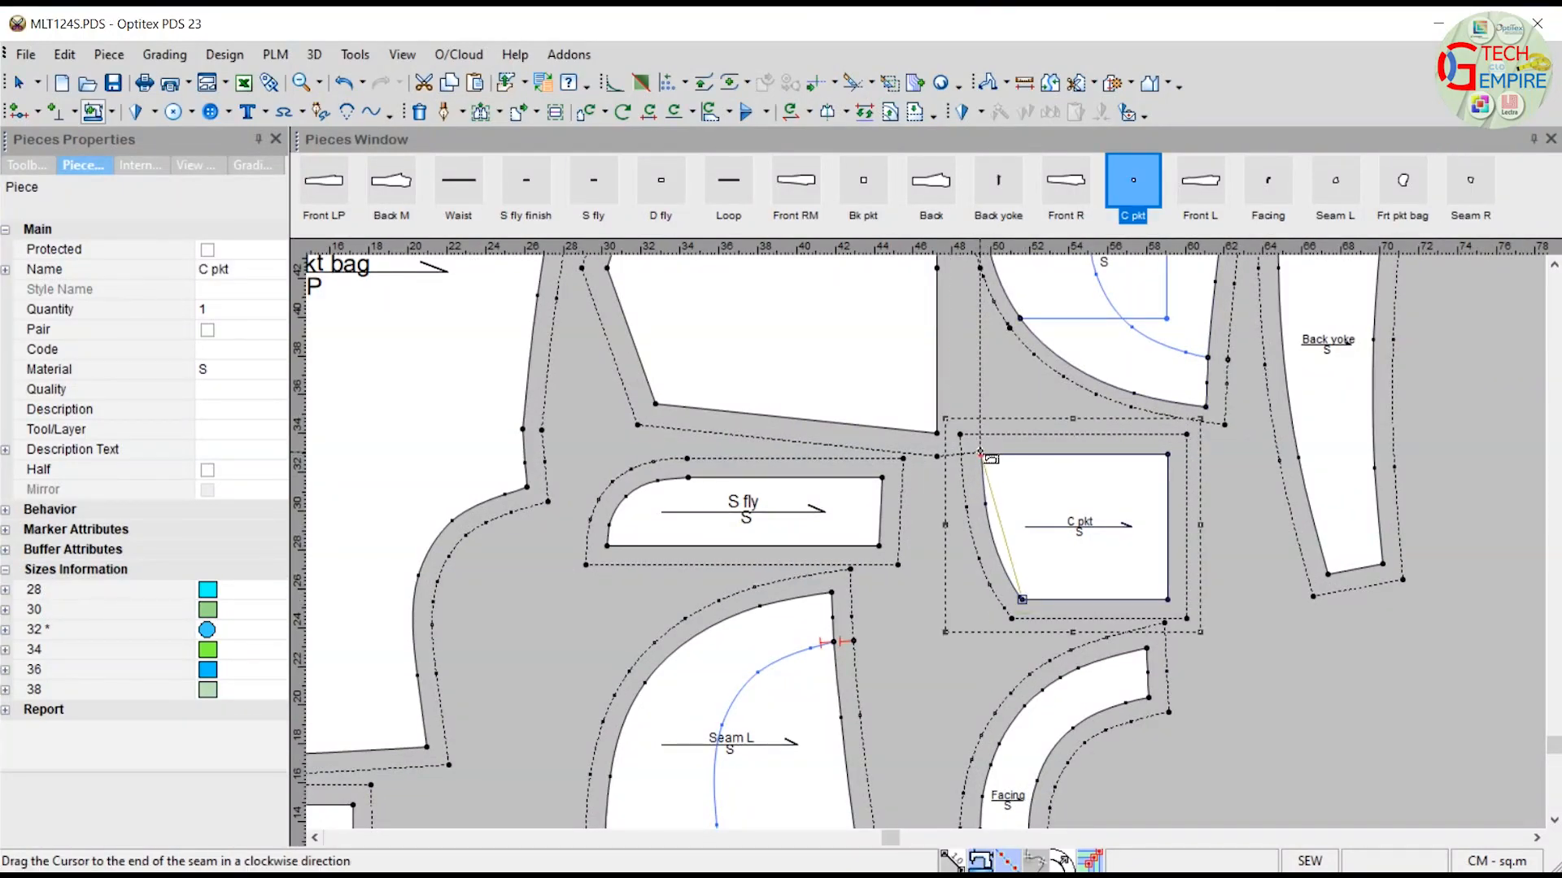
pyautogui.click(981, 453)
pyautogui.write('.7')
pyautogui.press('Return')
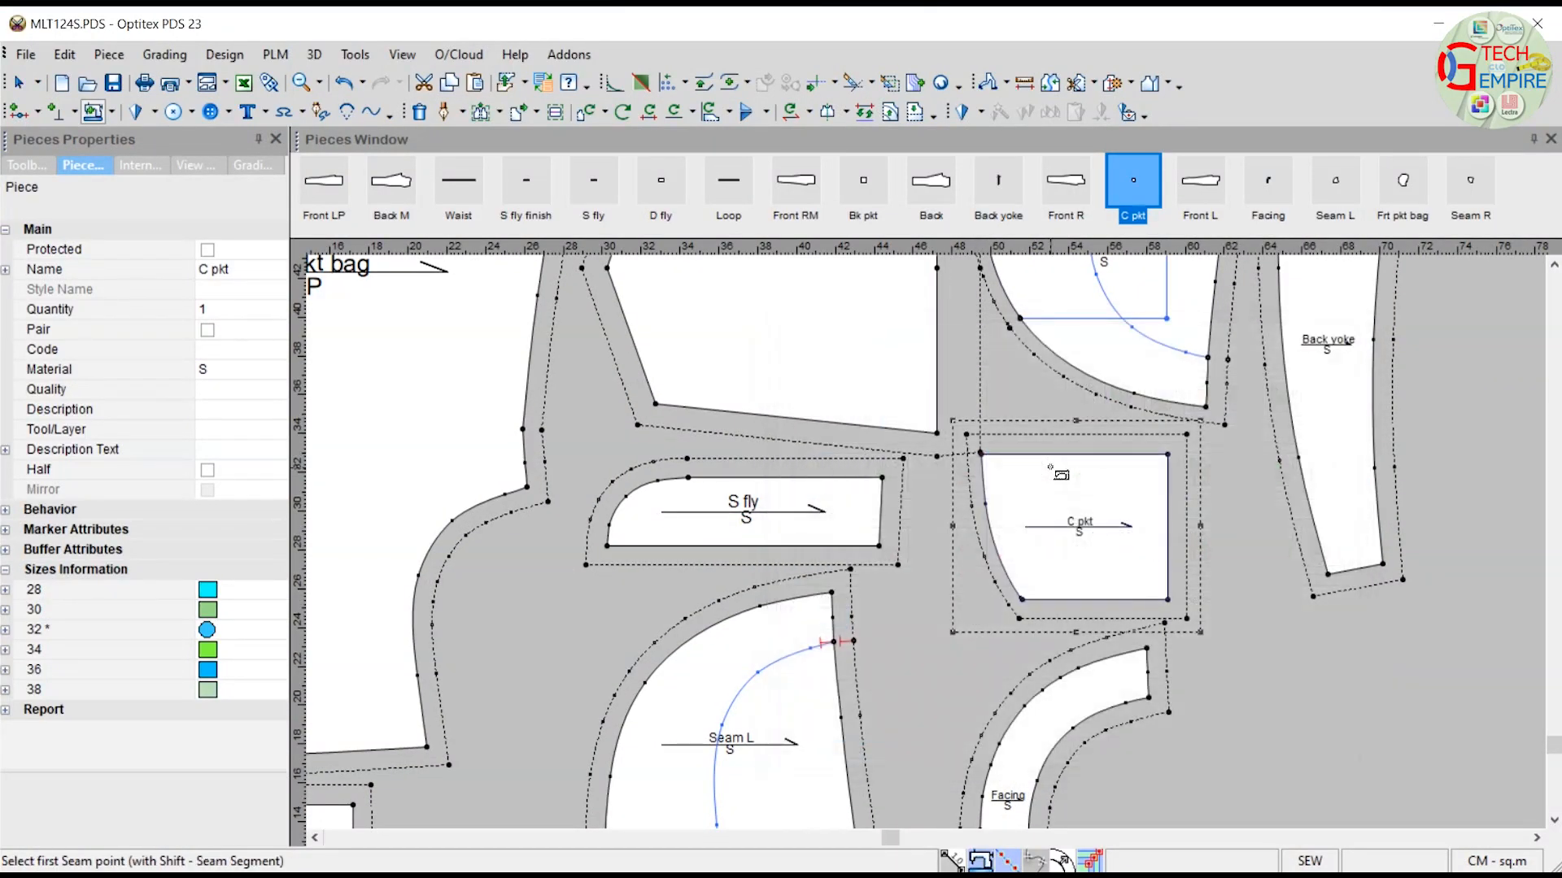
# Set the seam width along the curved edge of Seam L to 0.7 cm.
pyautogui.scroll(-3, 935, 550)
pyautogui.scroll(3, 838, 659)
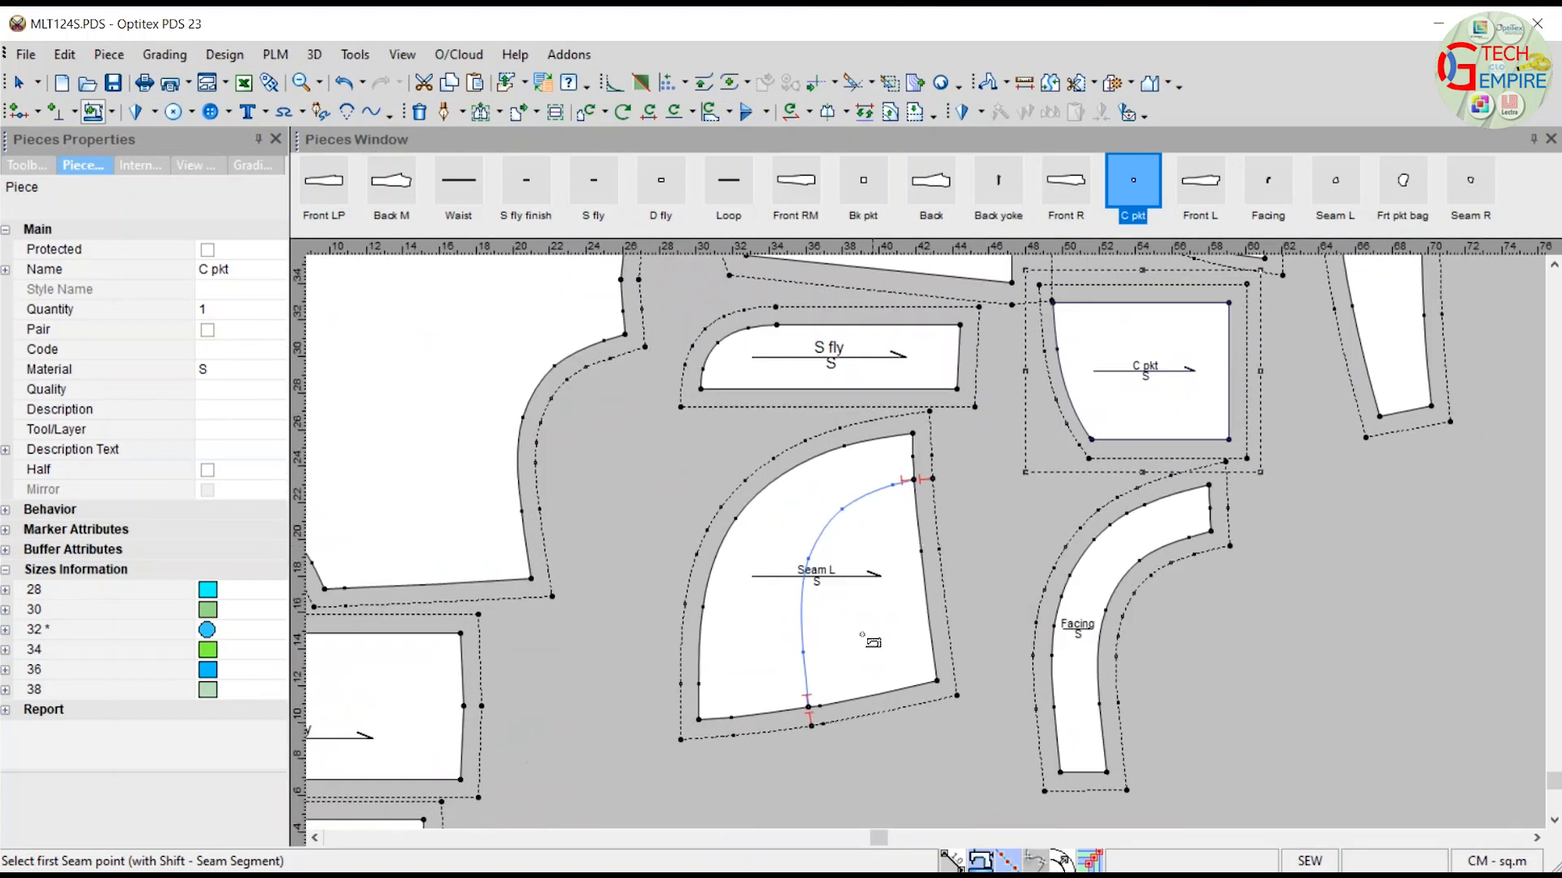
pyautogui.click(710, 728)
pyautogui.click(913, 436)
pyautogui.write('.7')
pyautogui.press('Return')
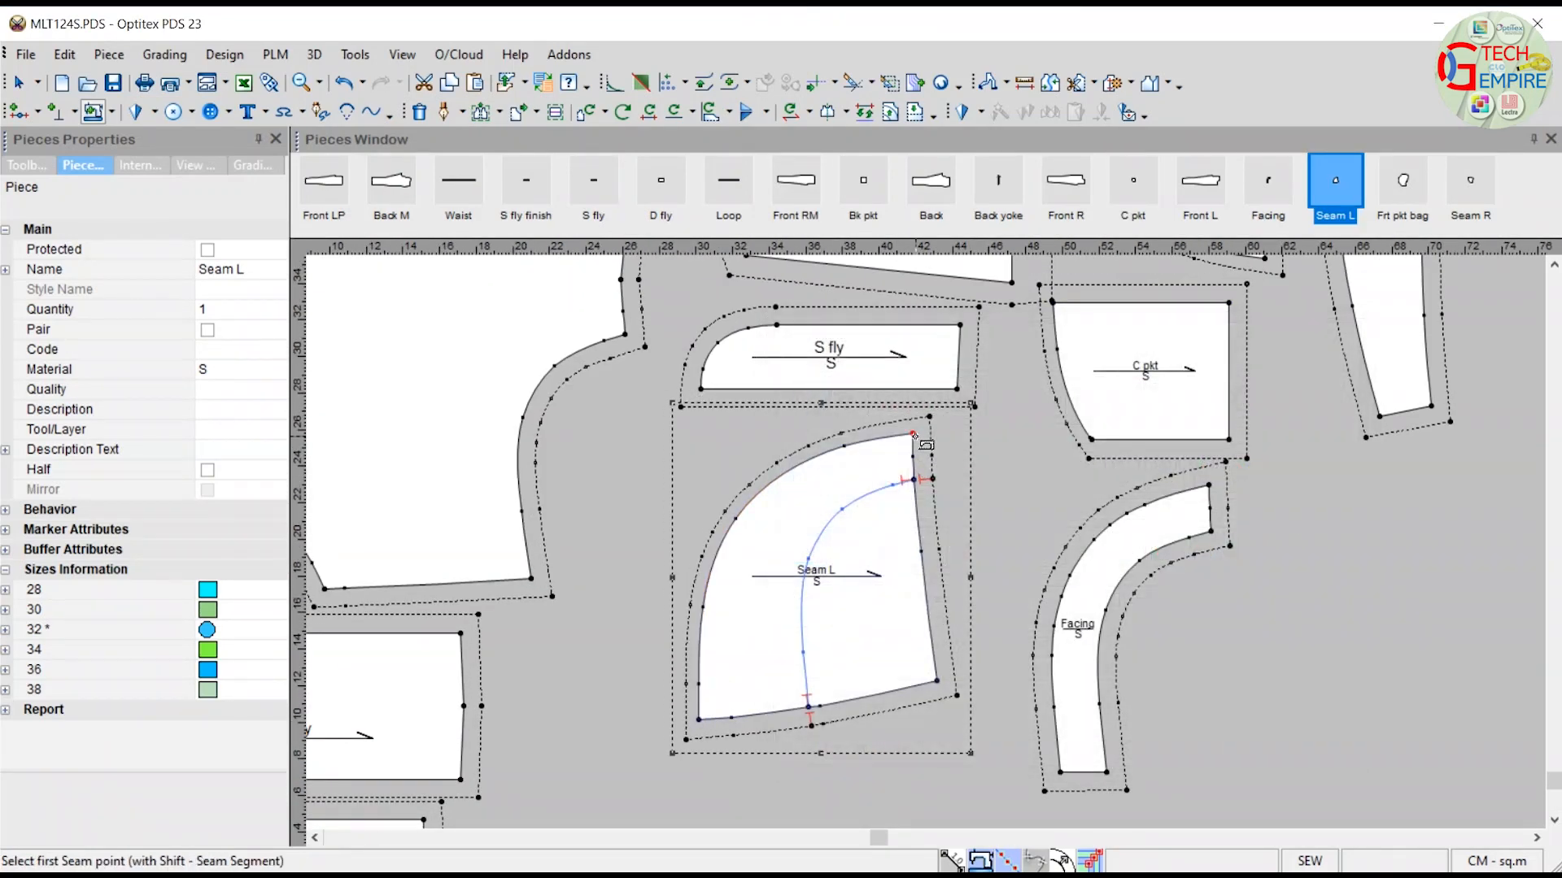
# Set the seam width along the outer curved edge of Facing to 0.7 cm.
pyautogui.click(1060, 773)
pyautogui.click(1209, 486)
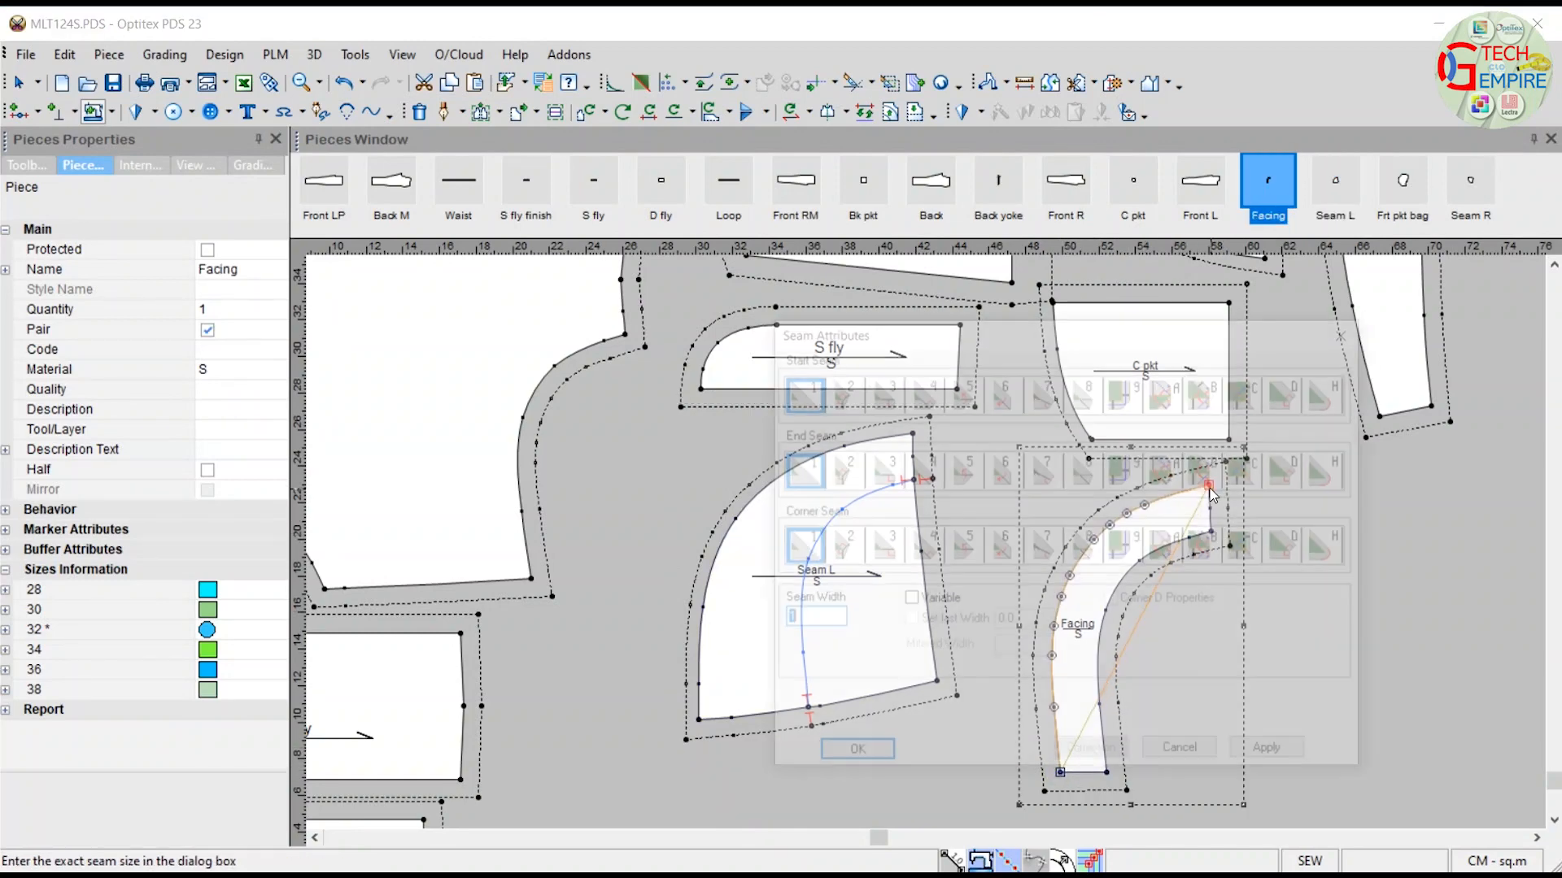
pyautogui.write('.7')
pyautogui.press('Return')
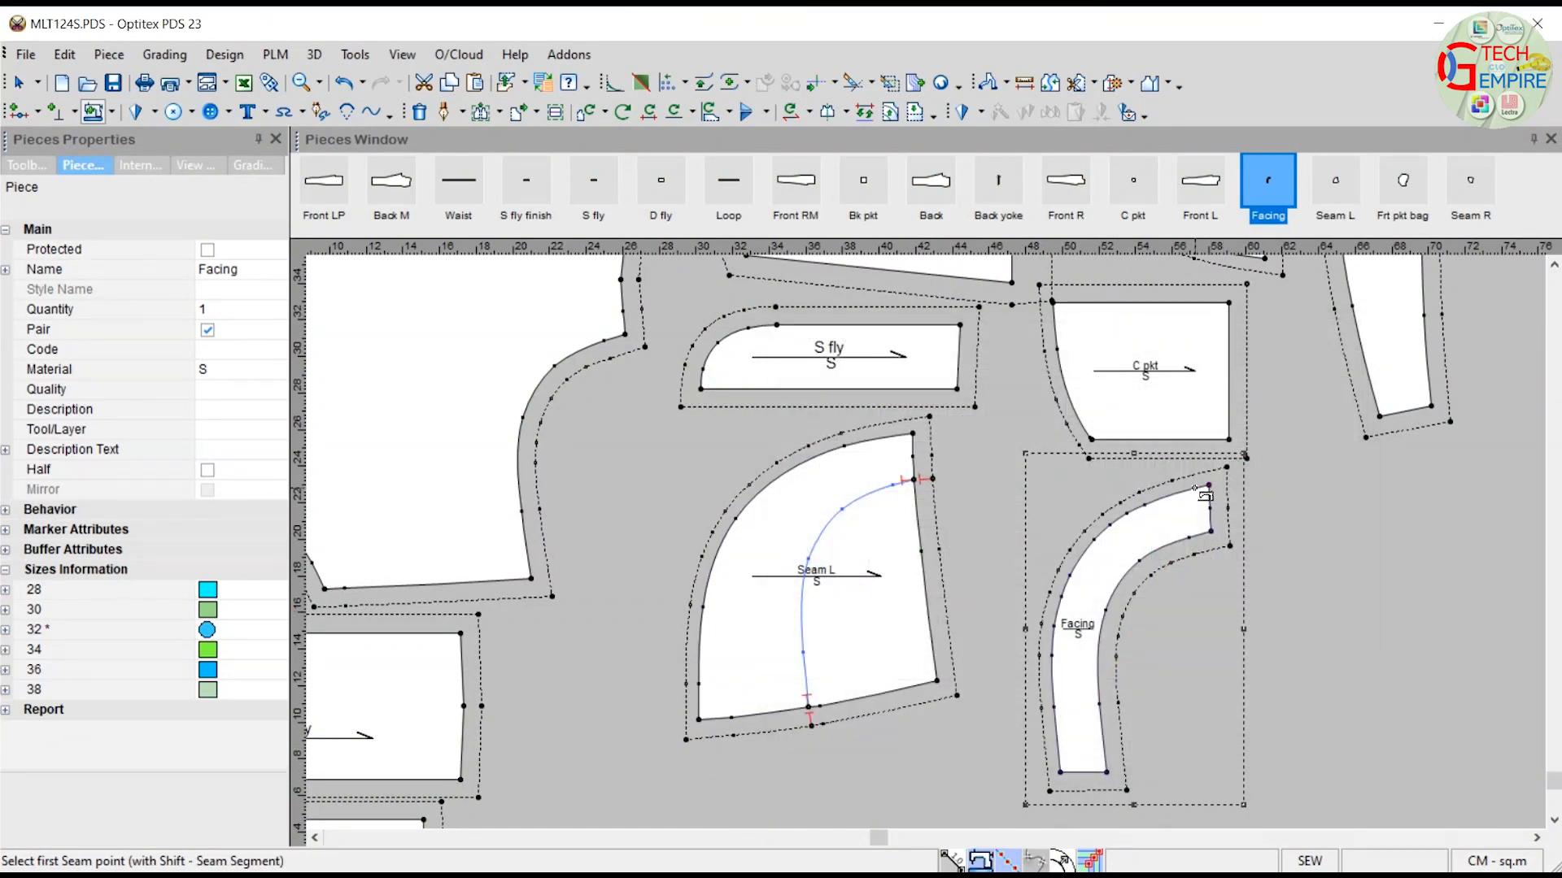
# Set the seam width on the three straight edges of C pkt to 1.2 cm.
pyautogui.scroll(-2, 1204, 492)
pyautogui.scroll(3, 976, 480)
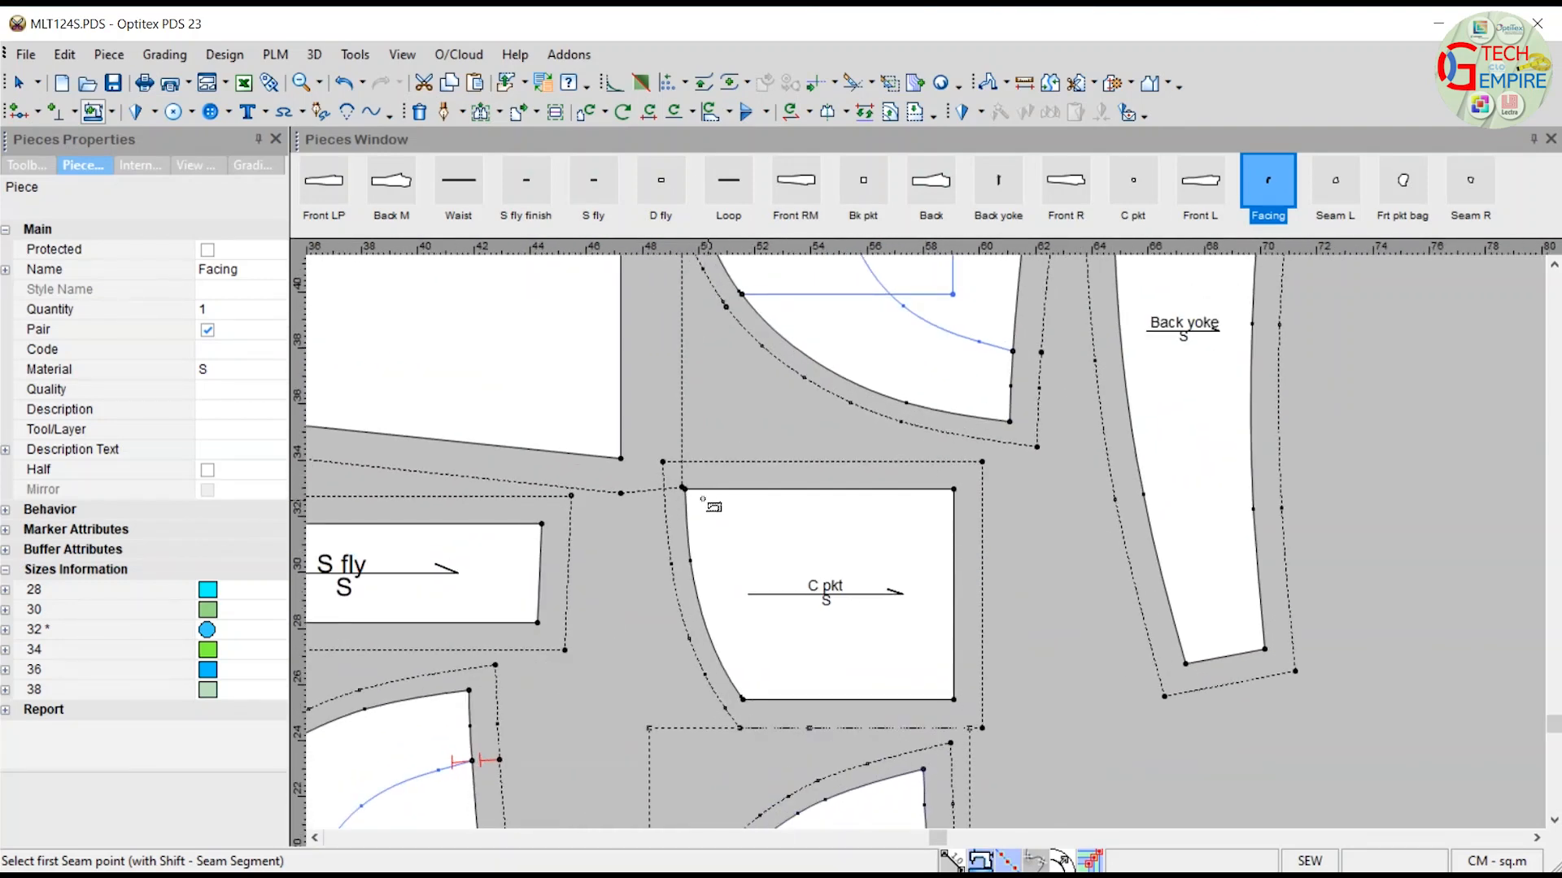
pyautogui.moveTo(684, 488); pyautogui.dragTo(745, 704)
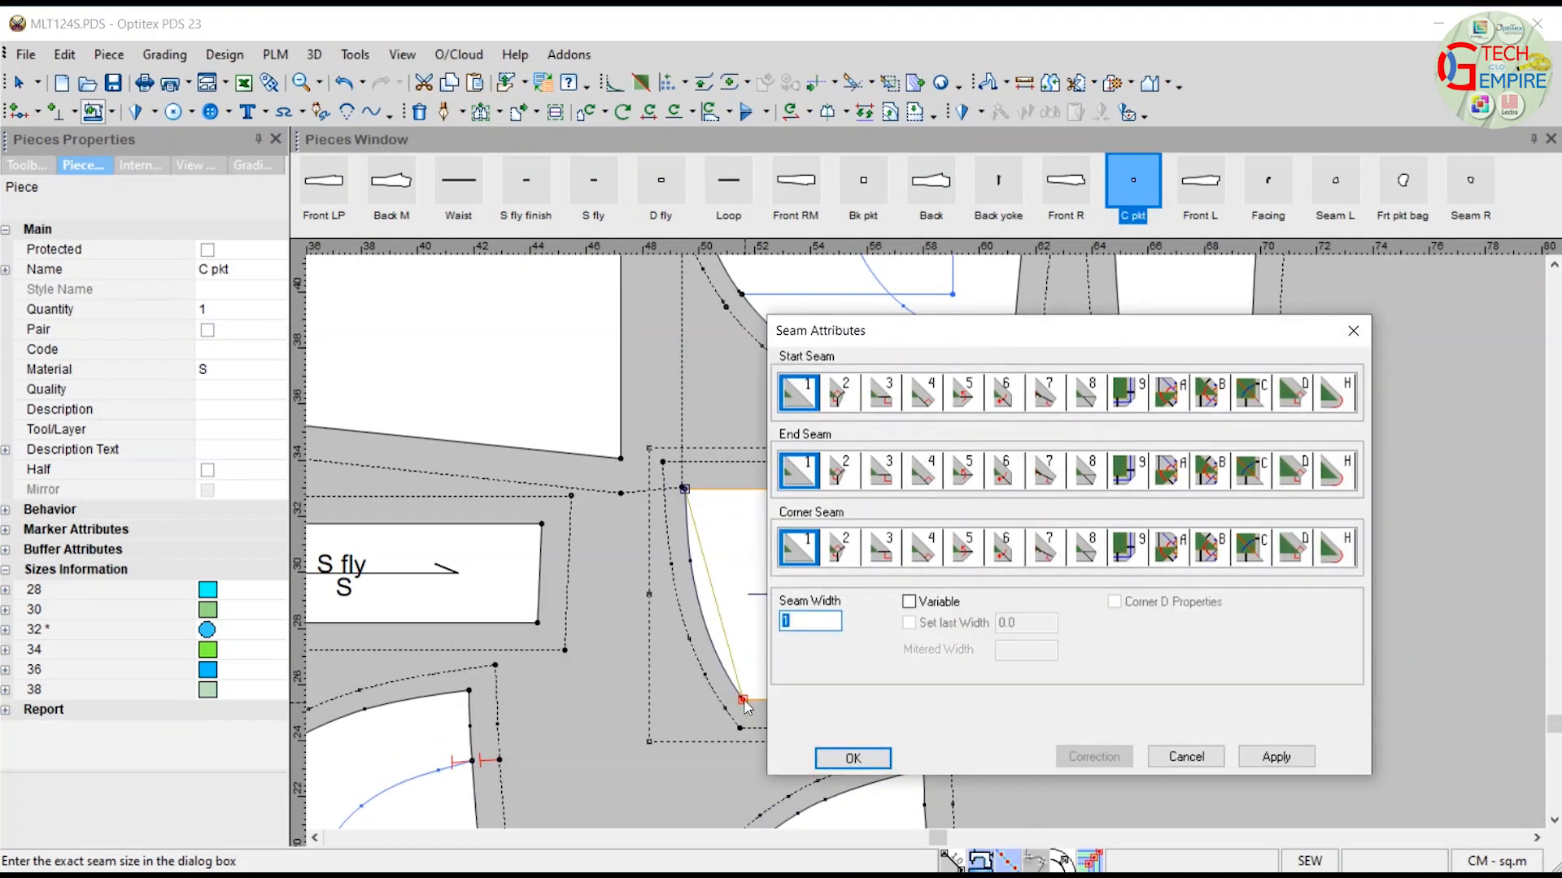
pyautogui.write('1.2')
pyautogui.press('Return')
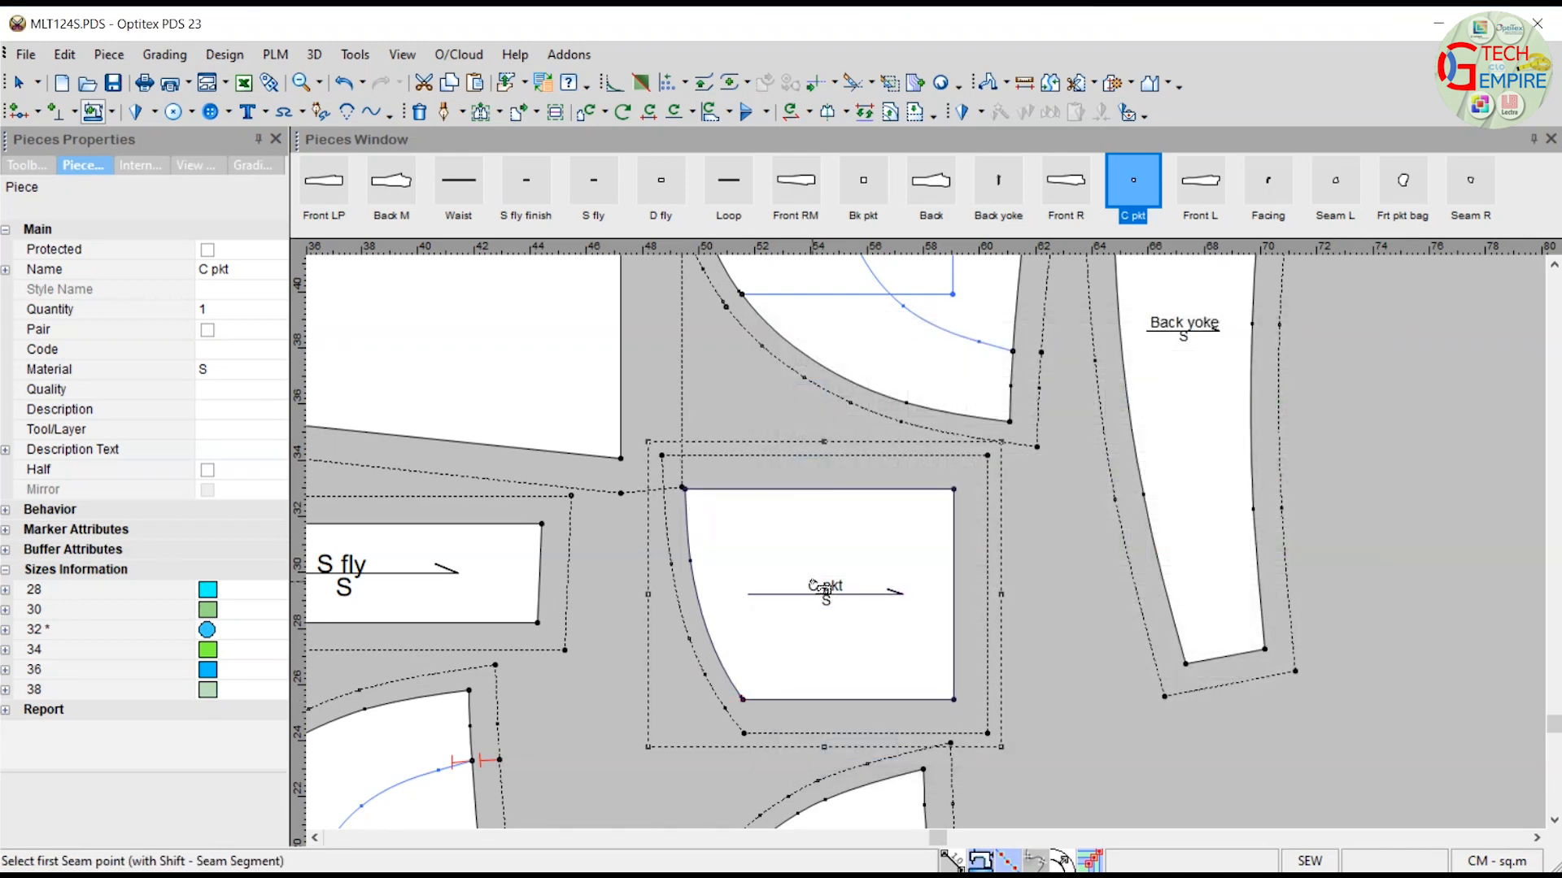
# Set the seam width on the straight C pkt edge opposite its curve to 2.2 cm.
pyautogui.moveTo(954, 489); pyautogui.dragTo(952, 703)
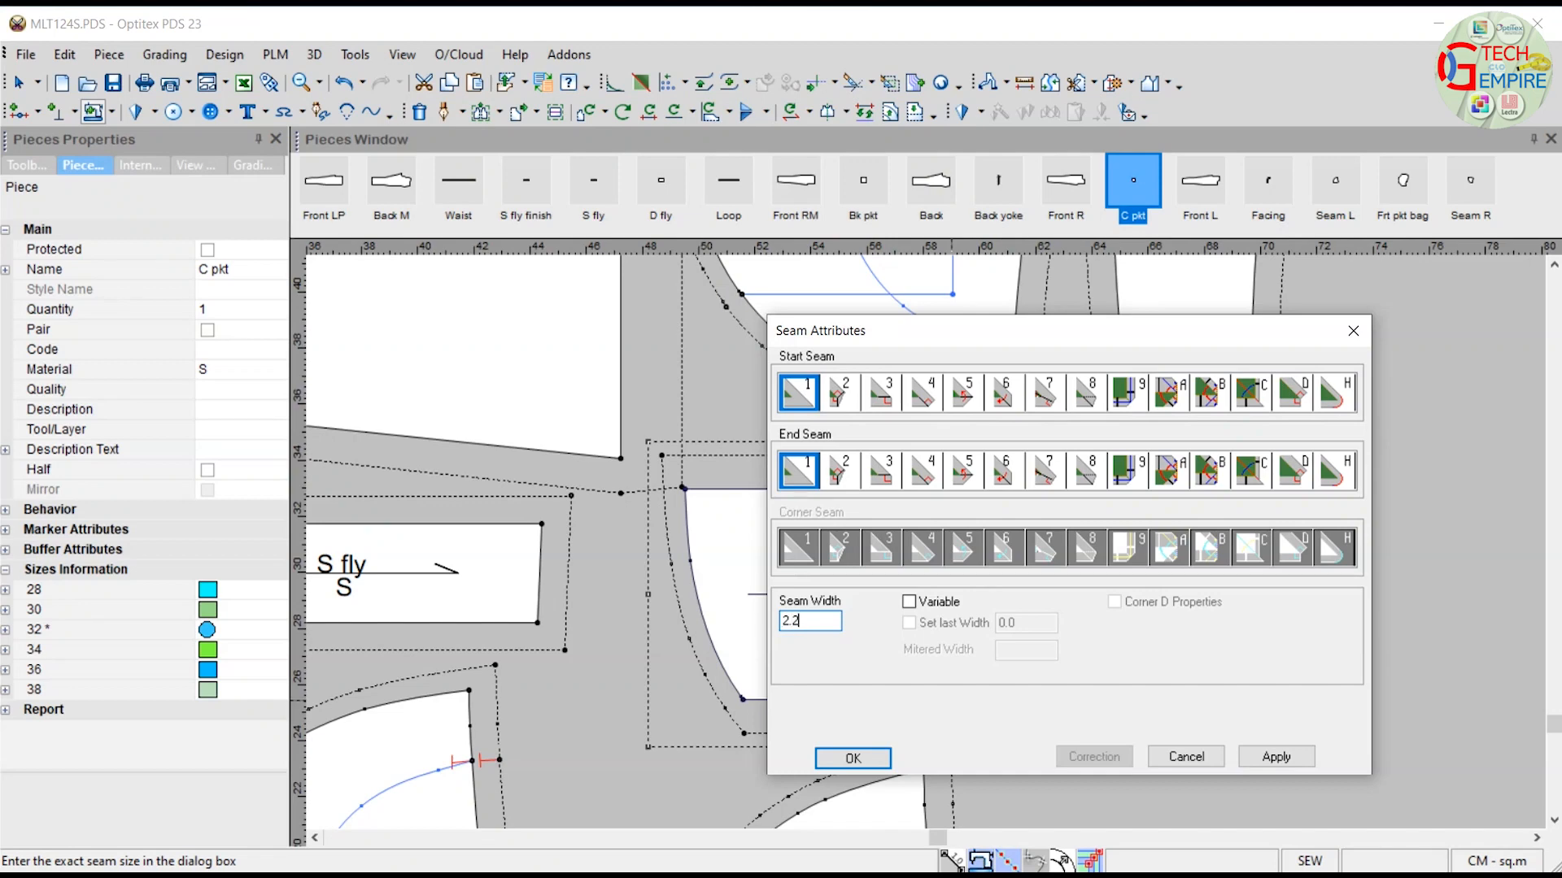
pyautogui.write('2.2')
pyautogui.moveTo(1031, 337); pyautogui.dragTo(1017, 263)
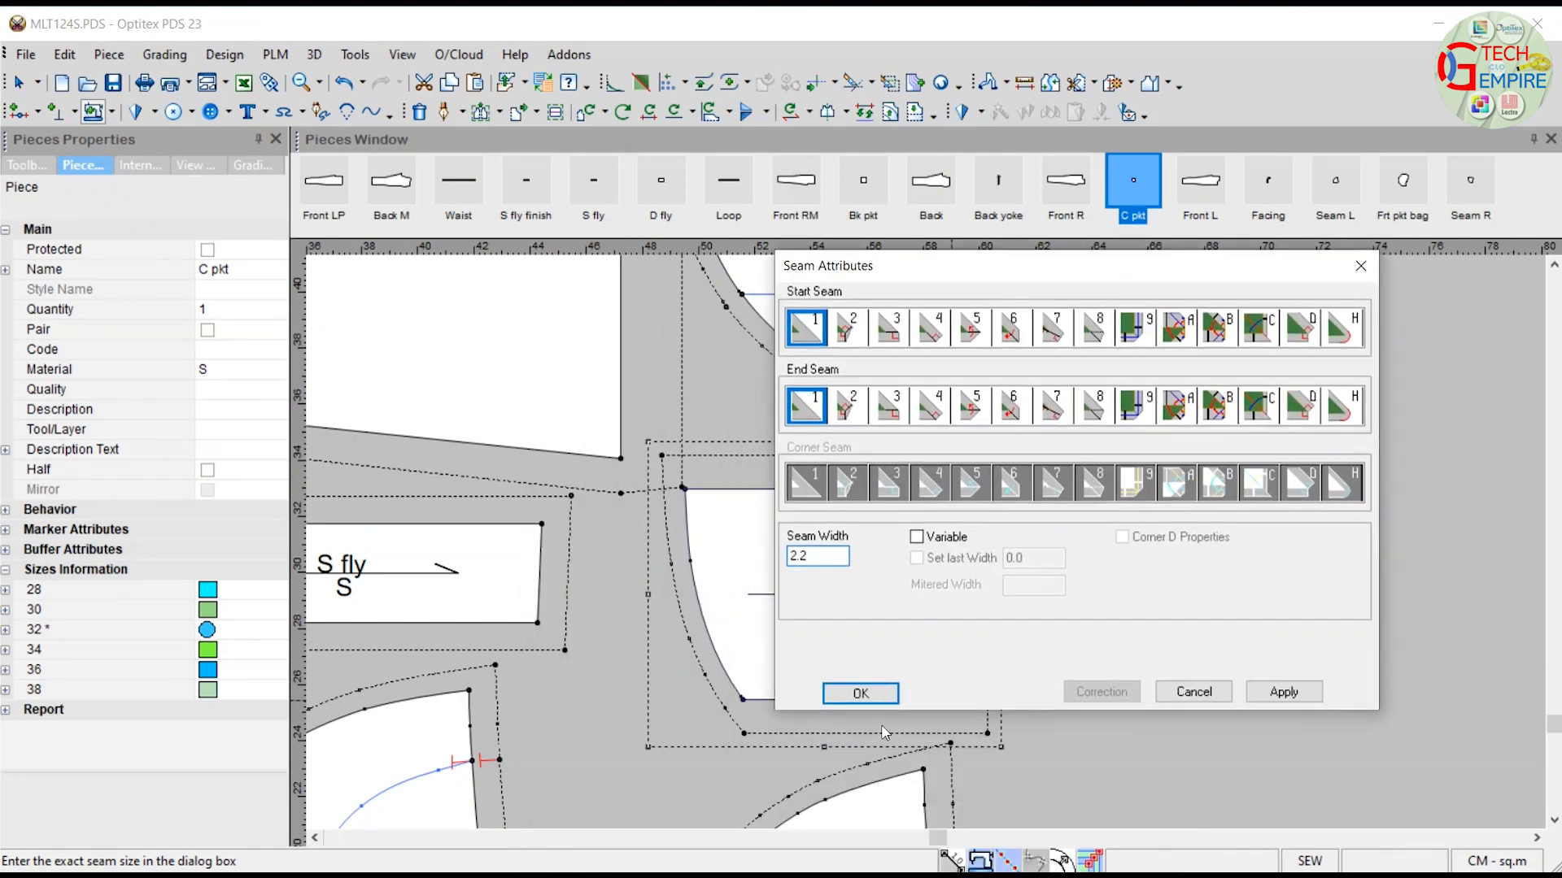
pyautogui.click(852, 698)
# Remove the seam allowance from every edge of S fly finish except its short straight end.
pyautogui.scroll(-3, 943, 481)
pyautogui.scroll(-2, 937, 551)
pyautogui.scroll(6, 937, 547)
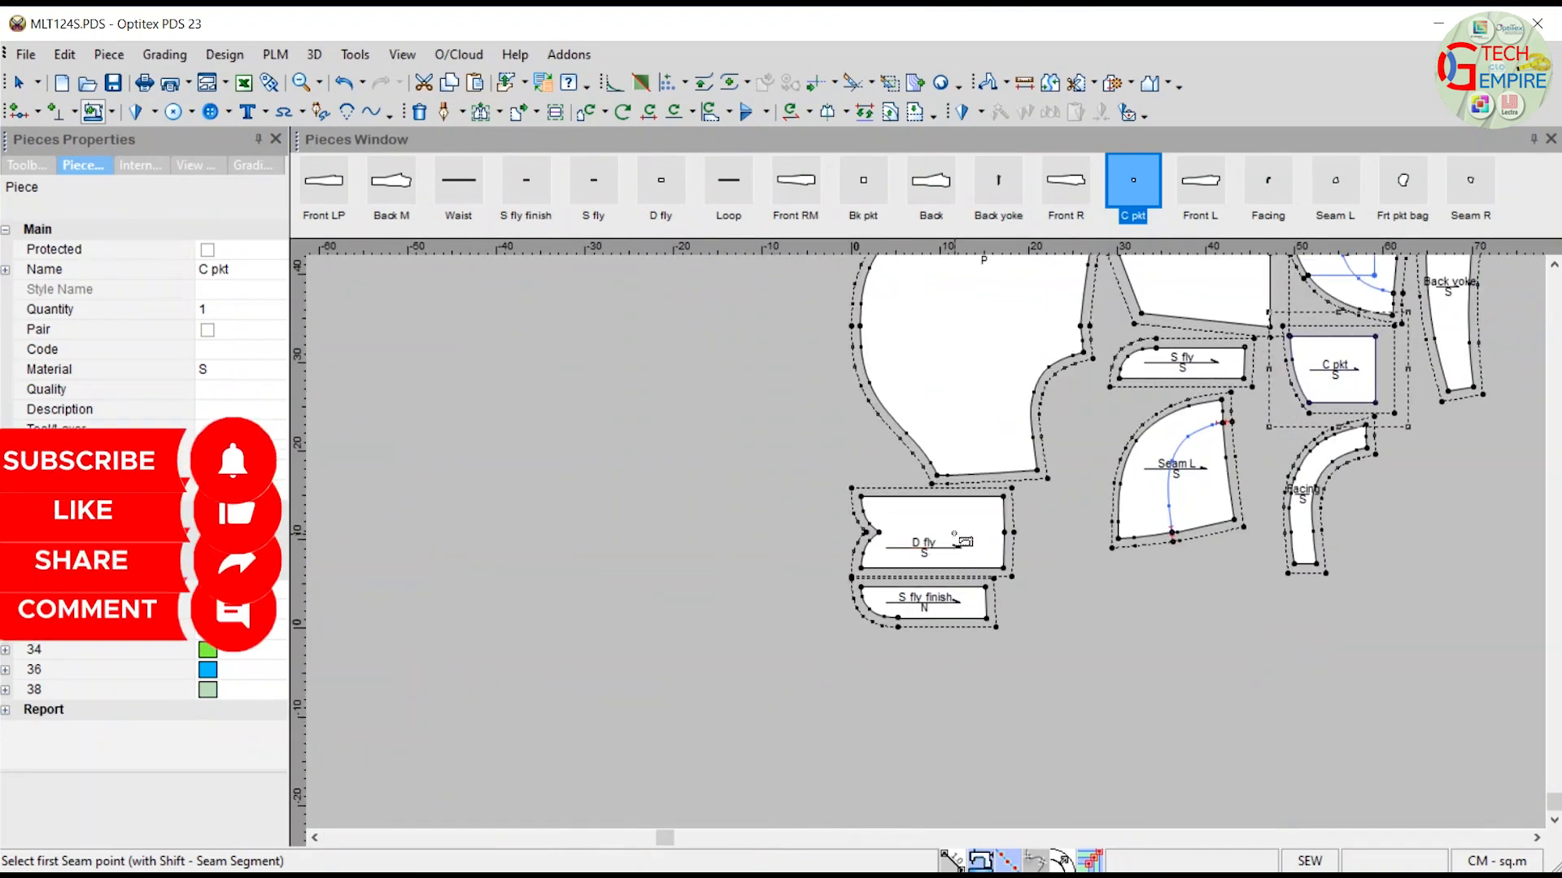
pyautogui.scroll(2, 929, 545)
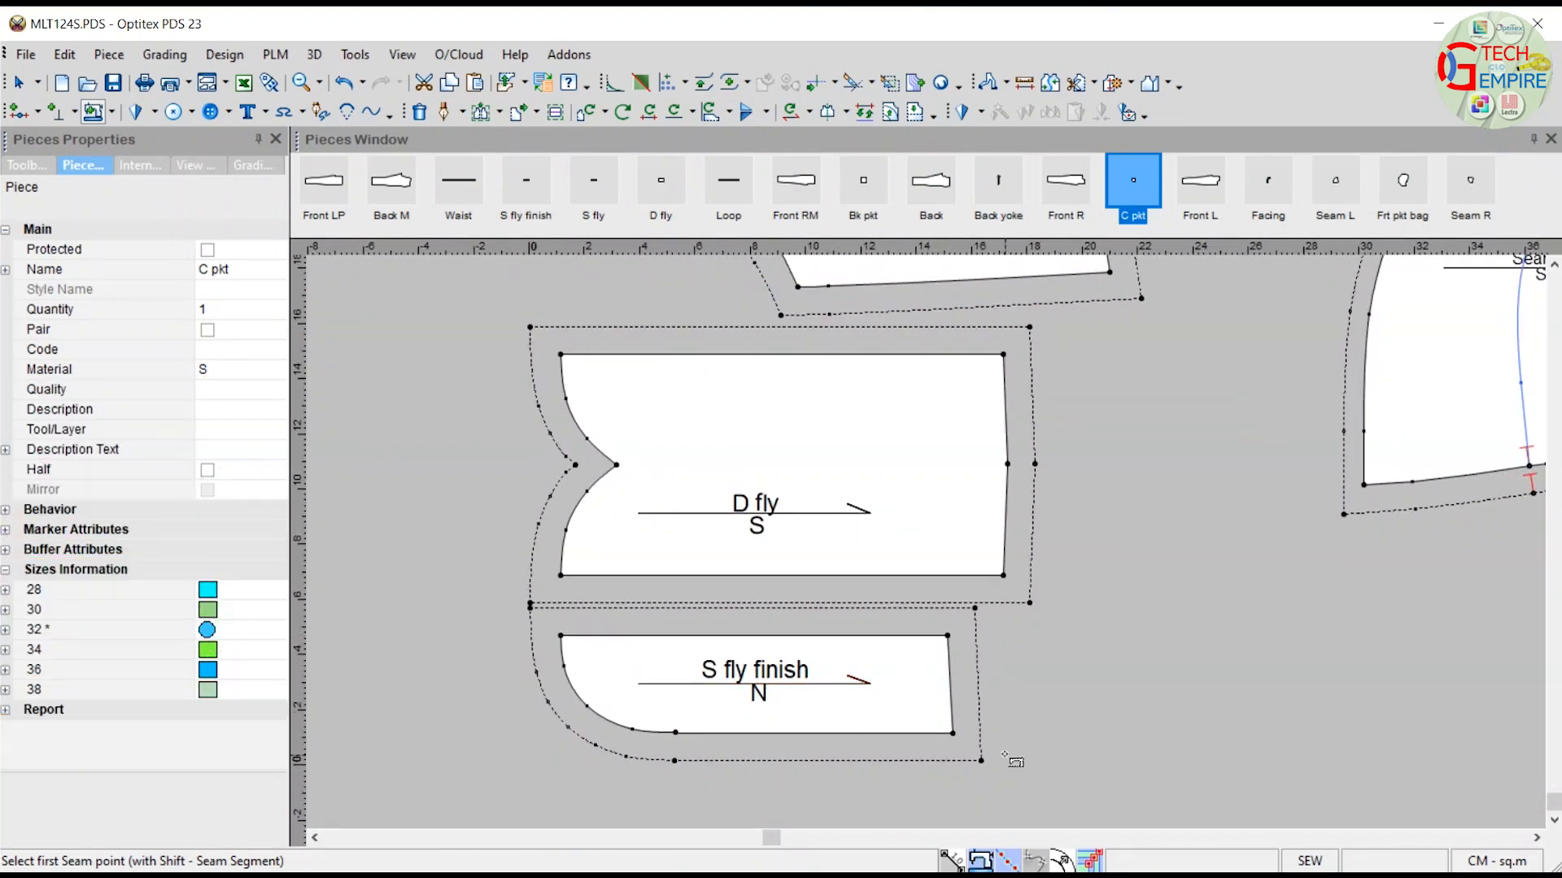
pyautogui.click(952, 733)
pyautogui.click(947, 635)
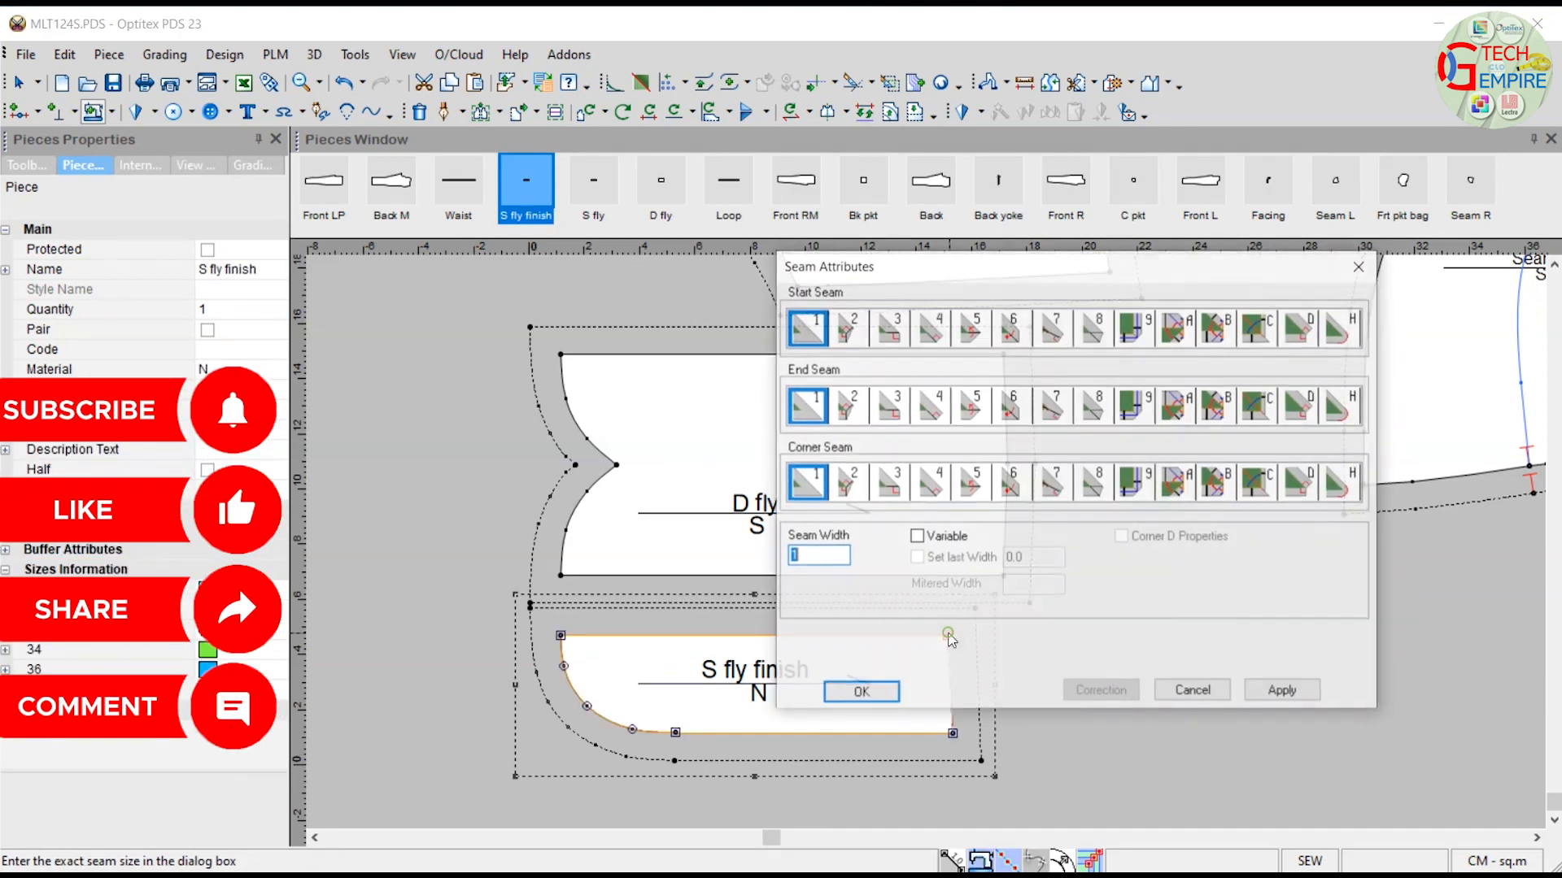
pyautogui.press('Return')
# Widen the seam allowance uniformly around the whole Waist piece.
pyautogui.rightClick(1152, 502)
pyautogui.click(1171, 514)
pyautogui.click(928, 483)
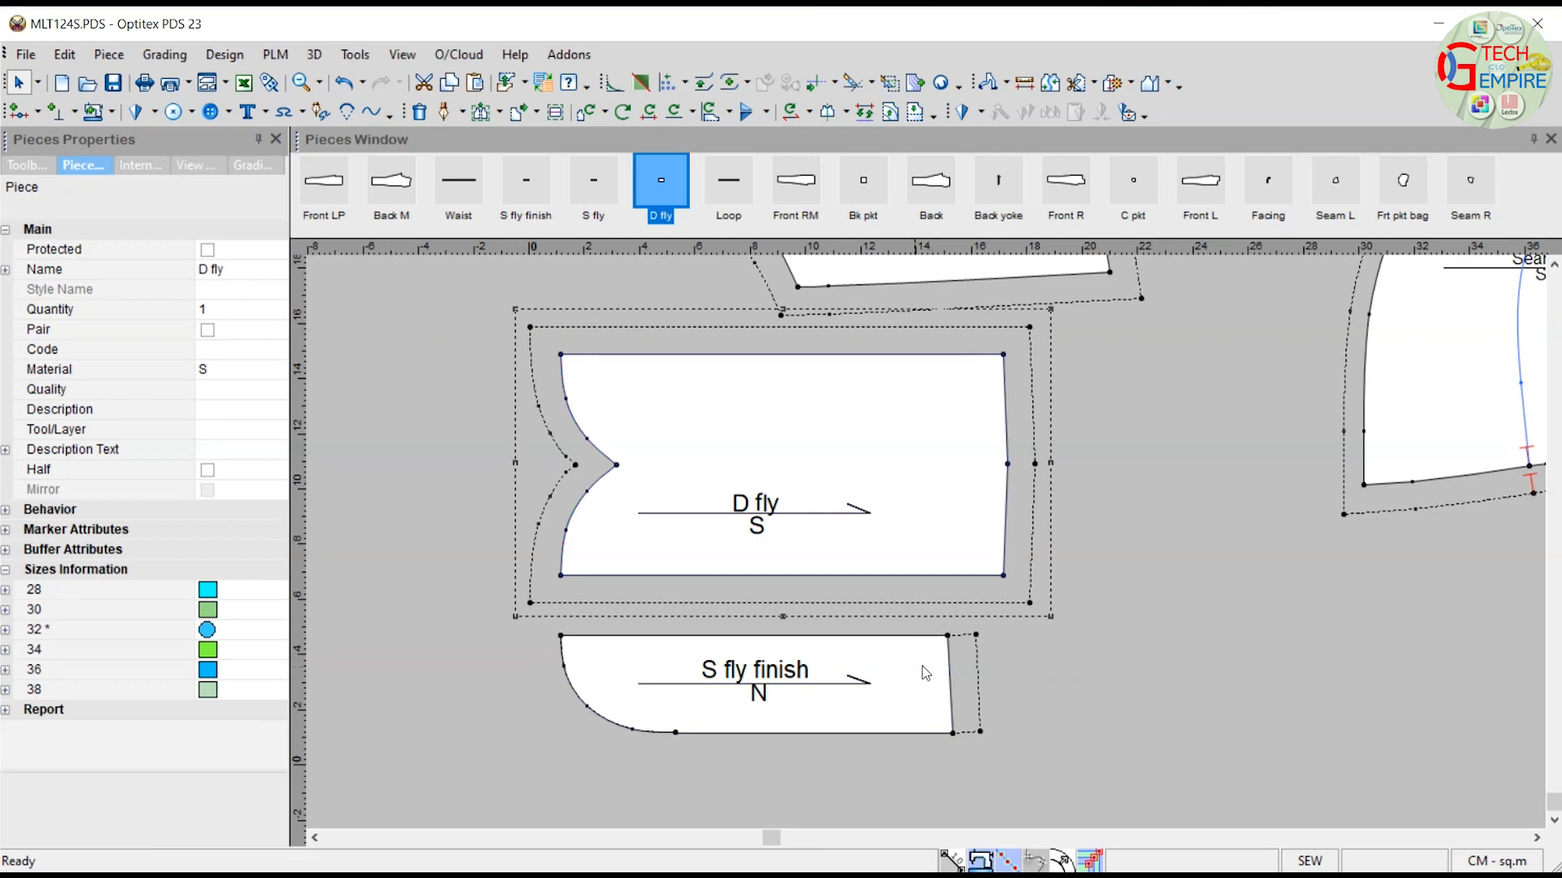
pyautogui.scroll(-5, 970, 660)
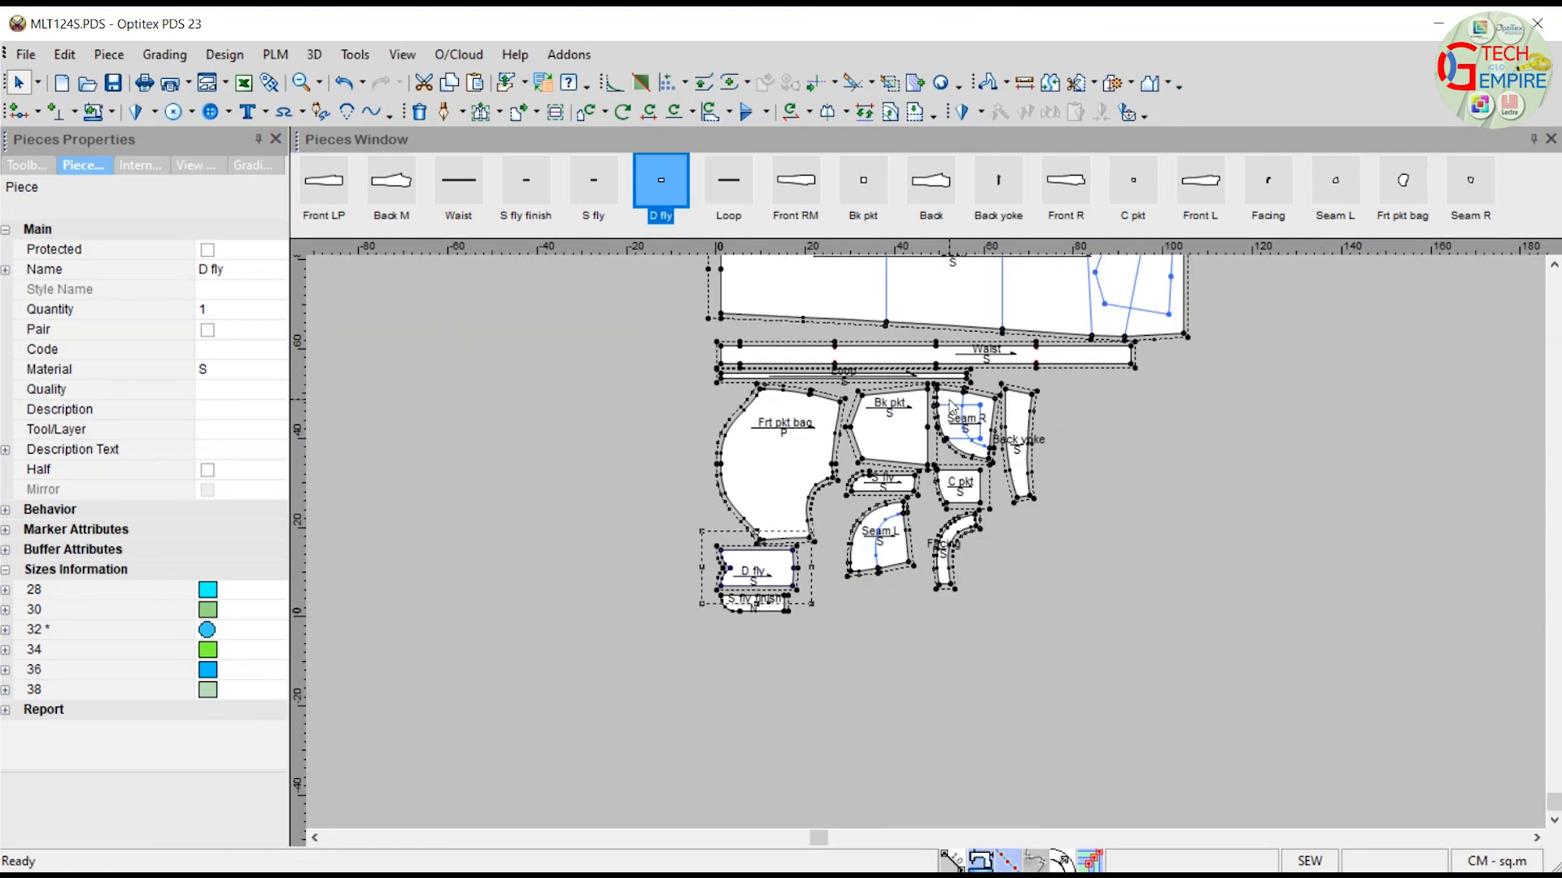
pyautogui.scroll(3, 950, 406)
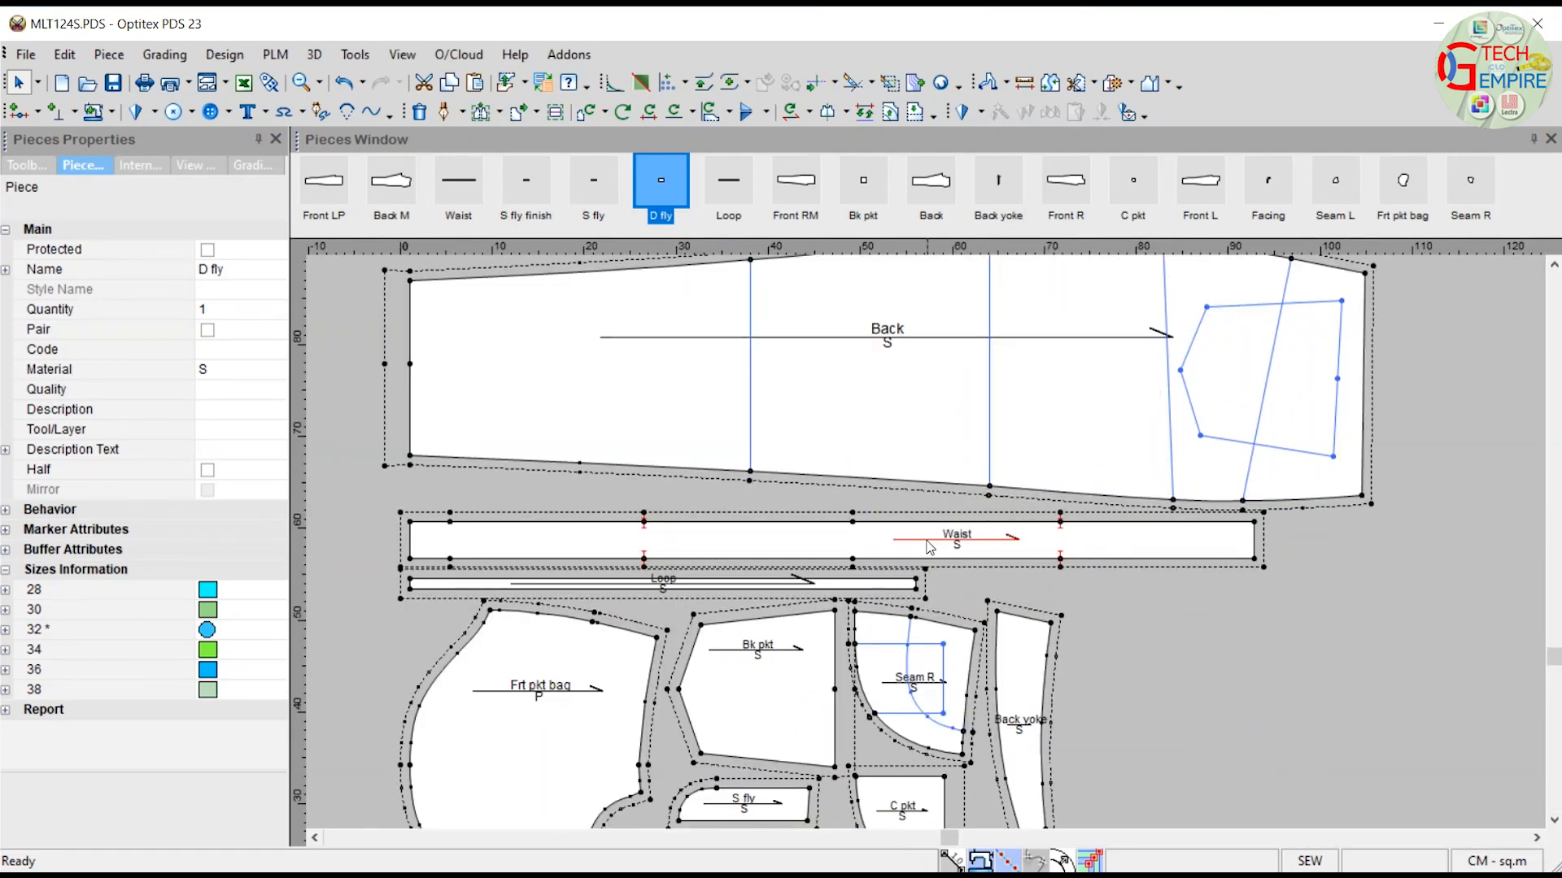
pyautogui.press('s')
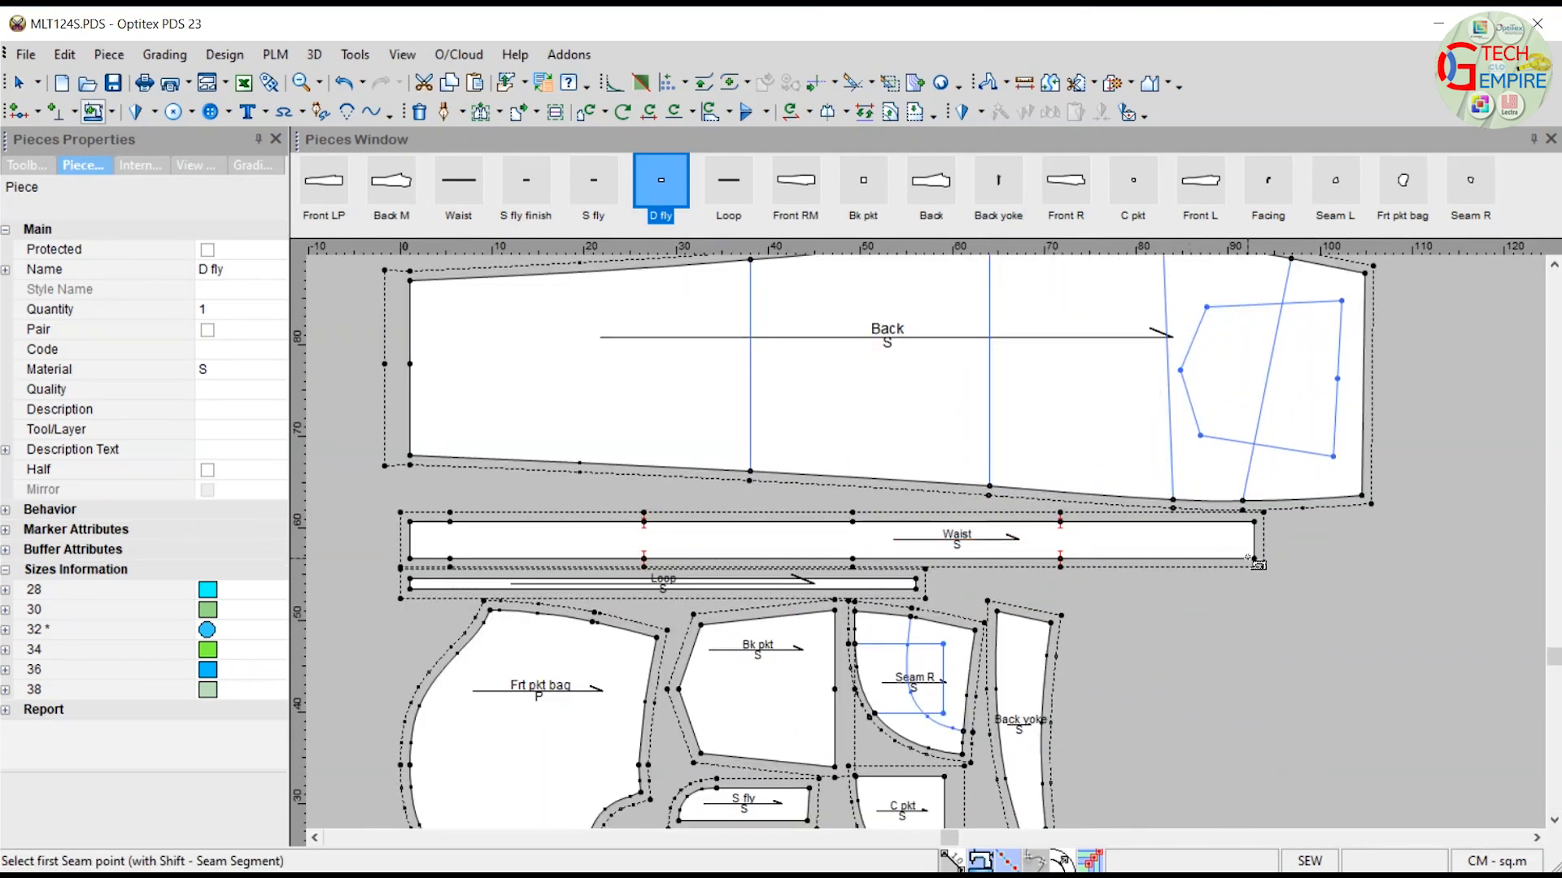
pyautogui.click(1254, 559)
pyautogui.click(1254, 558)
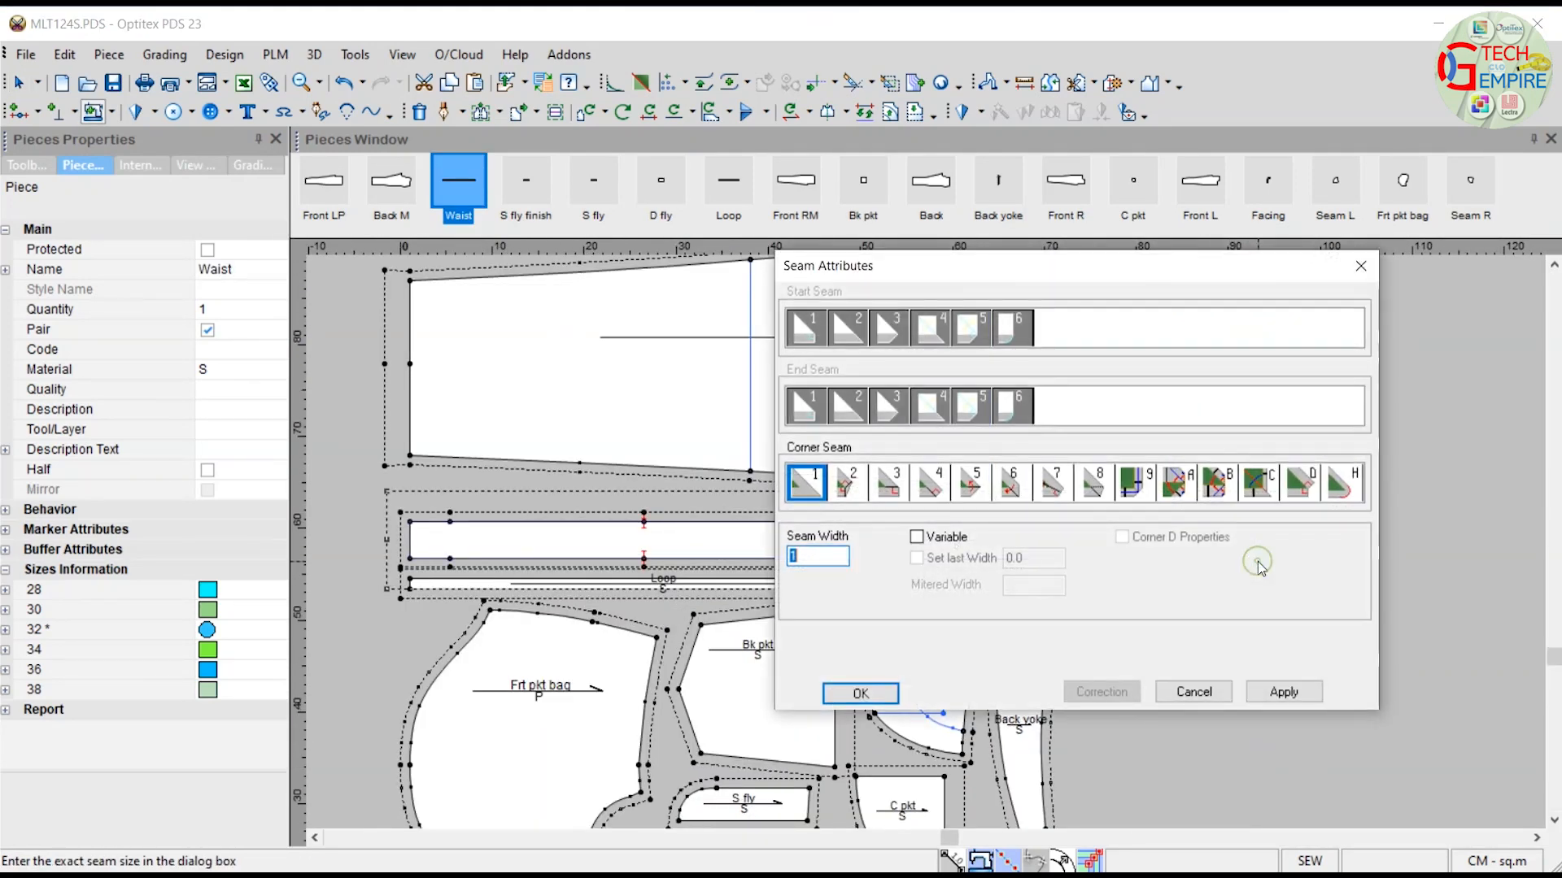
pyautogui.press('Return')
pyautogui.scroll(2, 1257, 561)
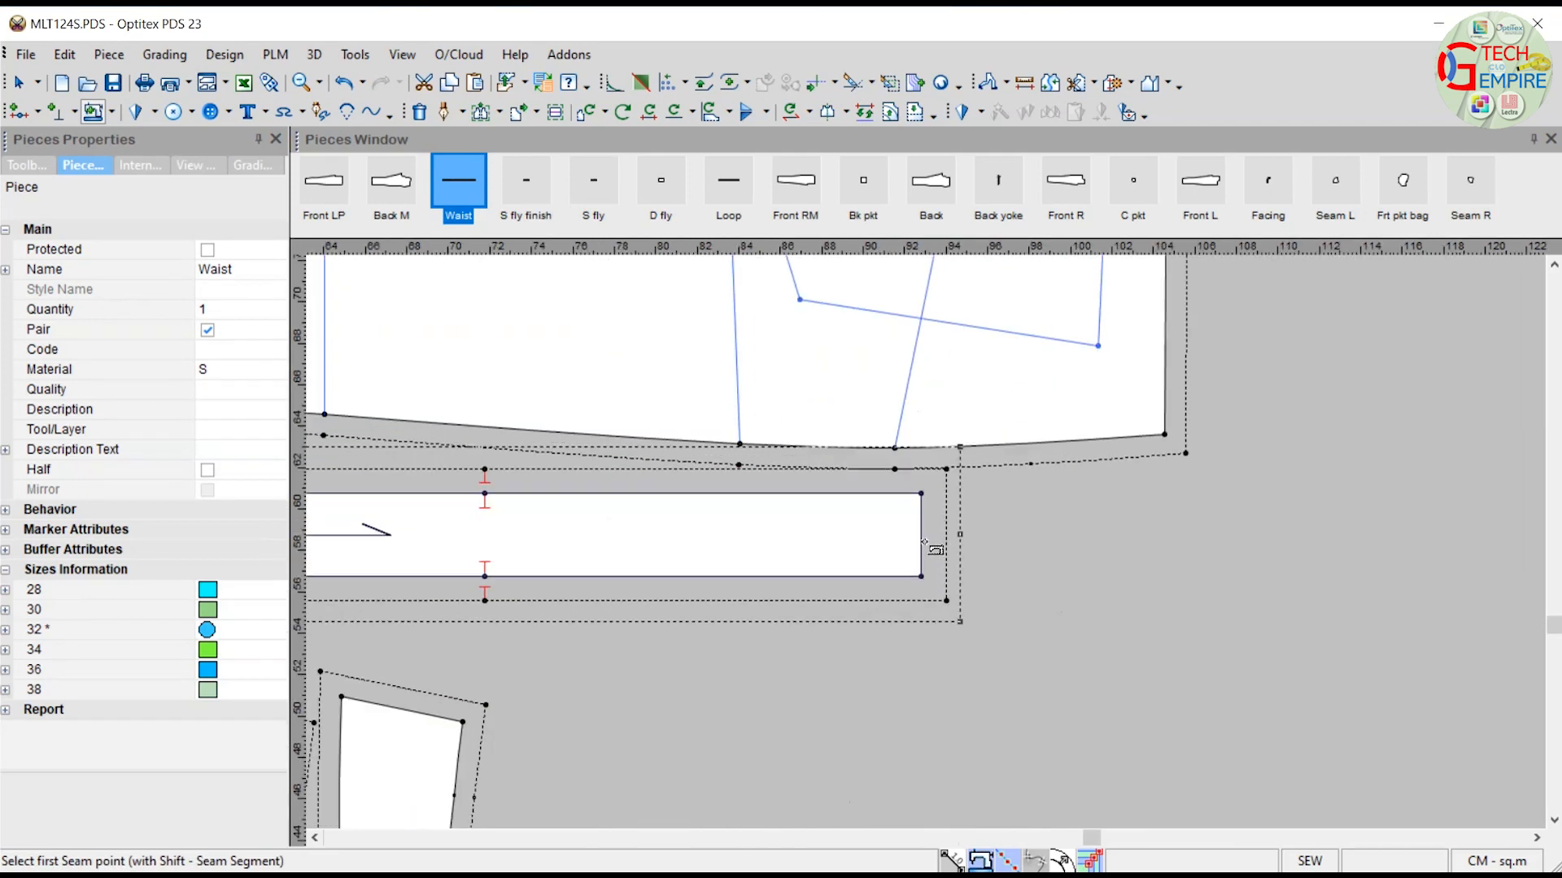
# Set the seam width on both short ends of the Waist piece to 2.5 cm.
pyautogui.click(923, 494)
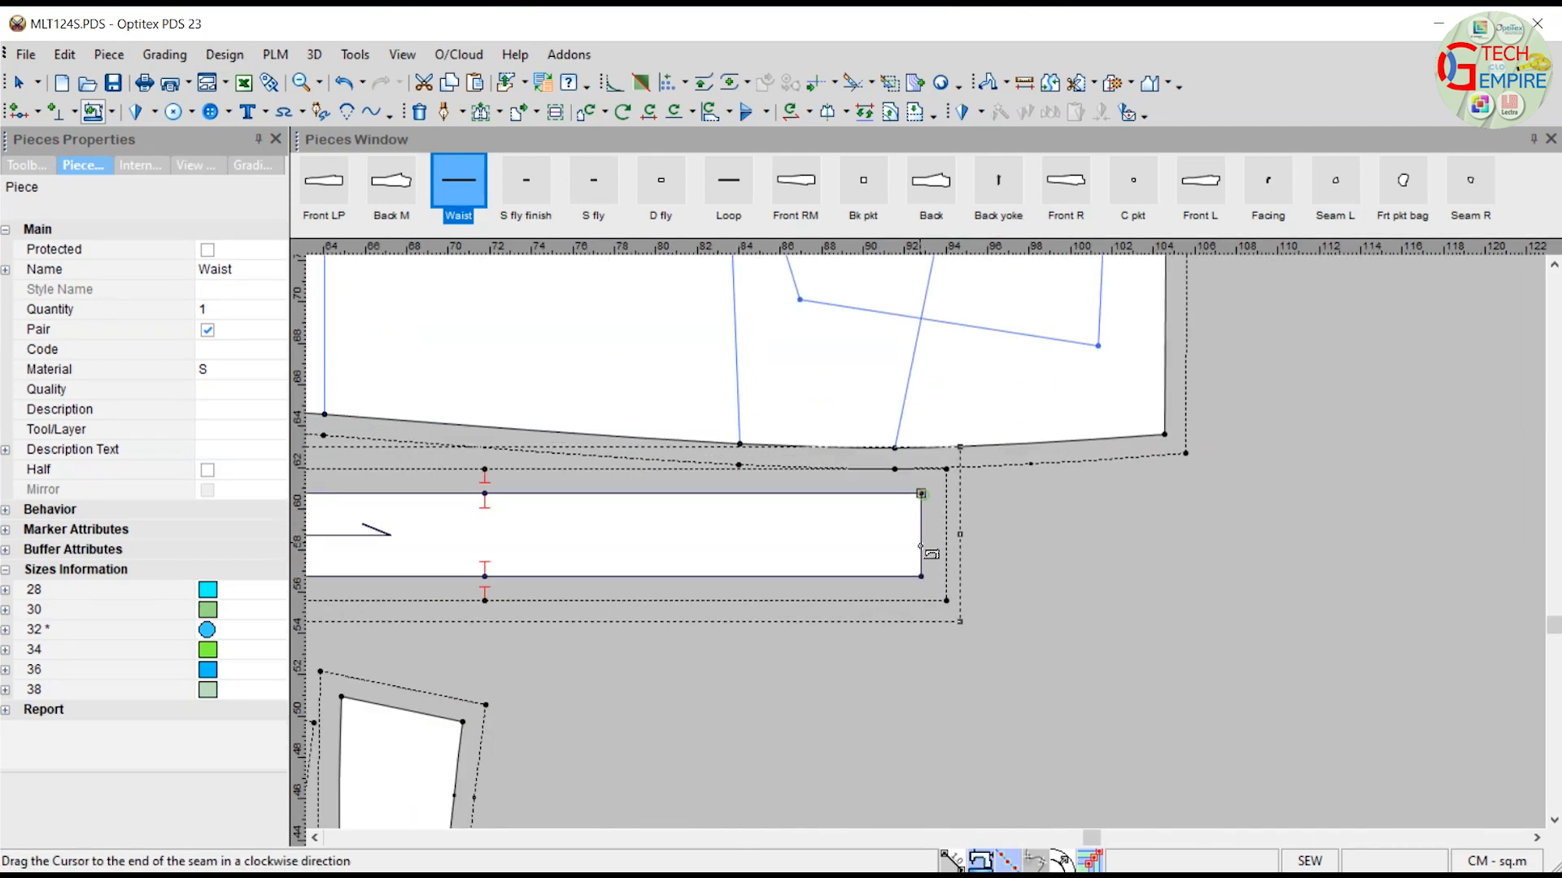
pyautogui.click(921, 577)
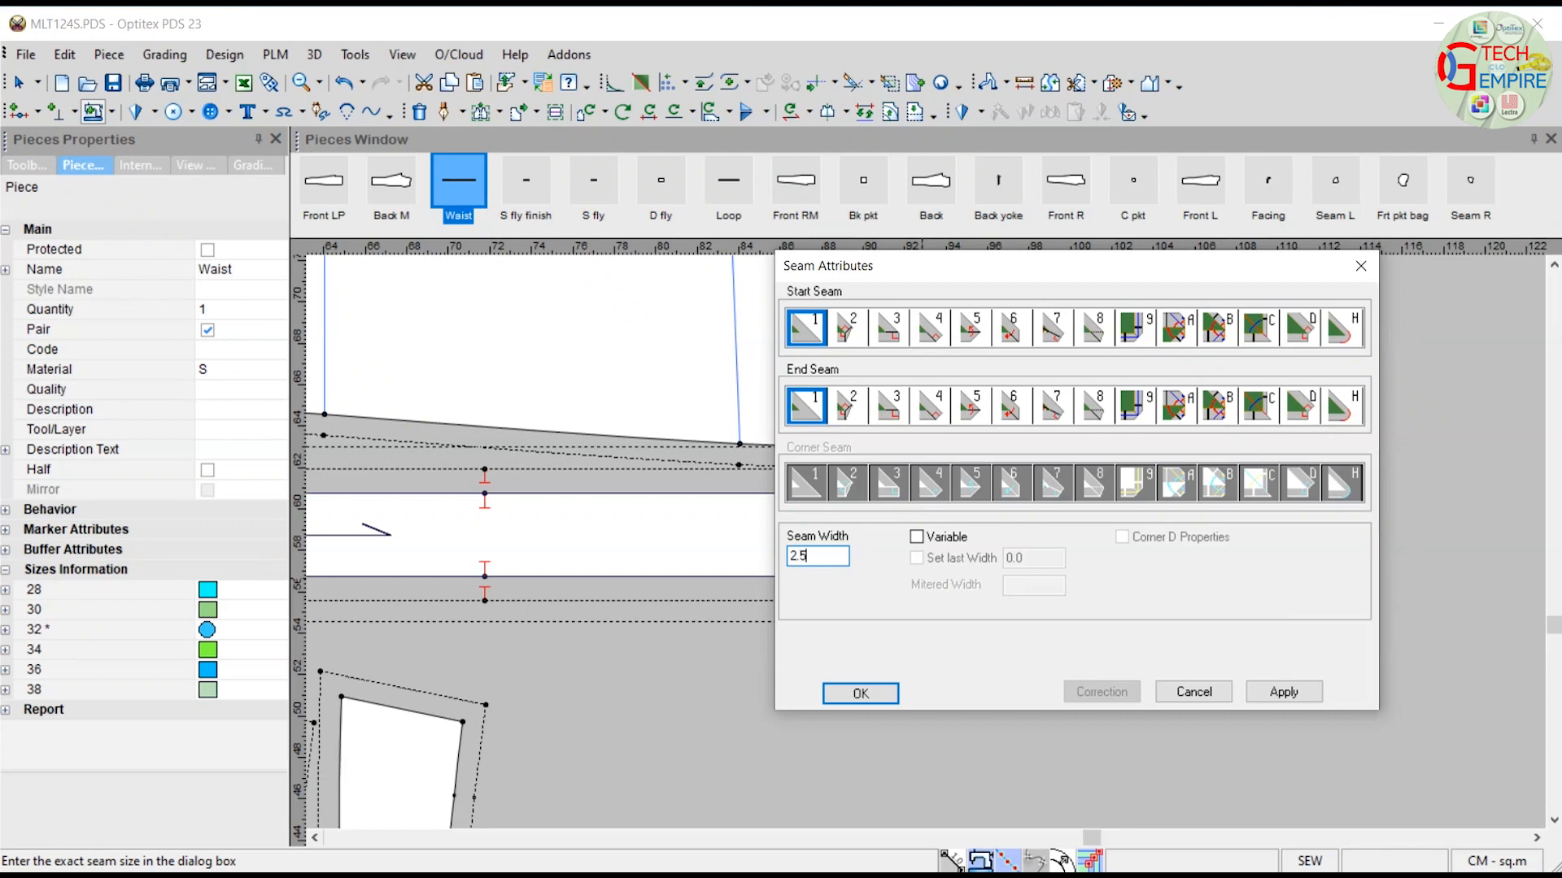
pyautogui.press('Return')
pyautogui.scroll(-3, 921, 533)
pyautogui.scroll(2, 922, 533)
pyautogui.scroll(2, 922, 533)
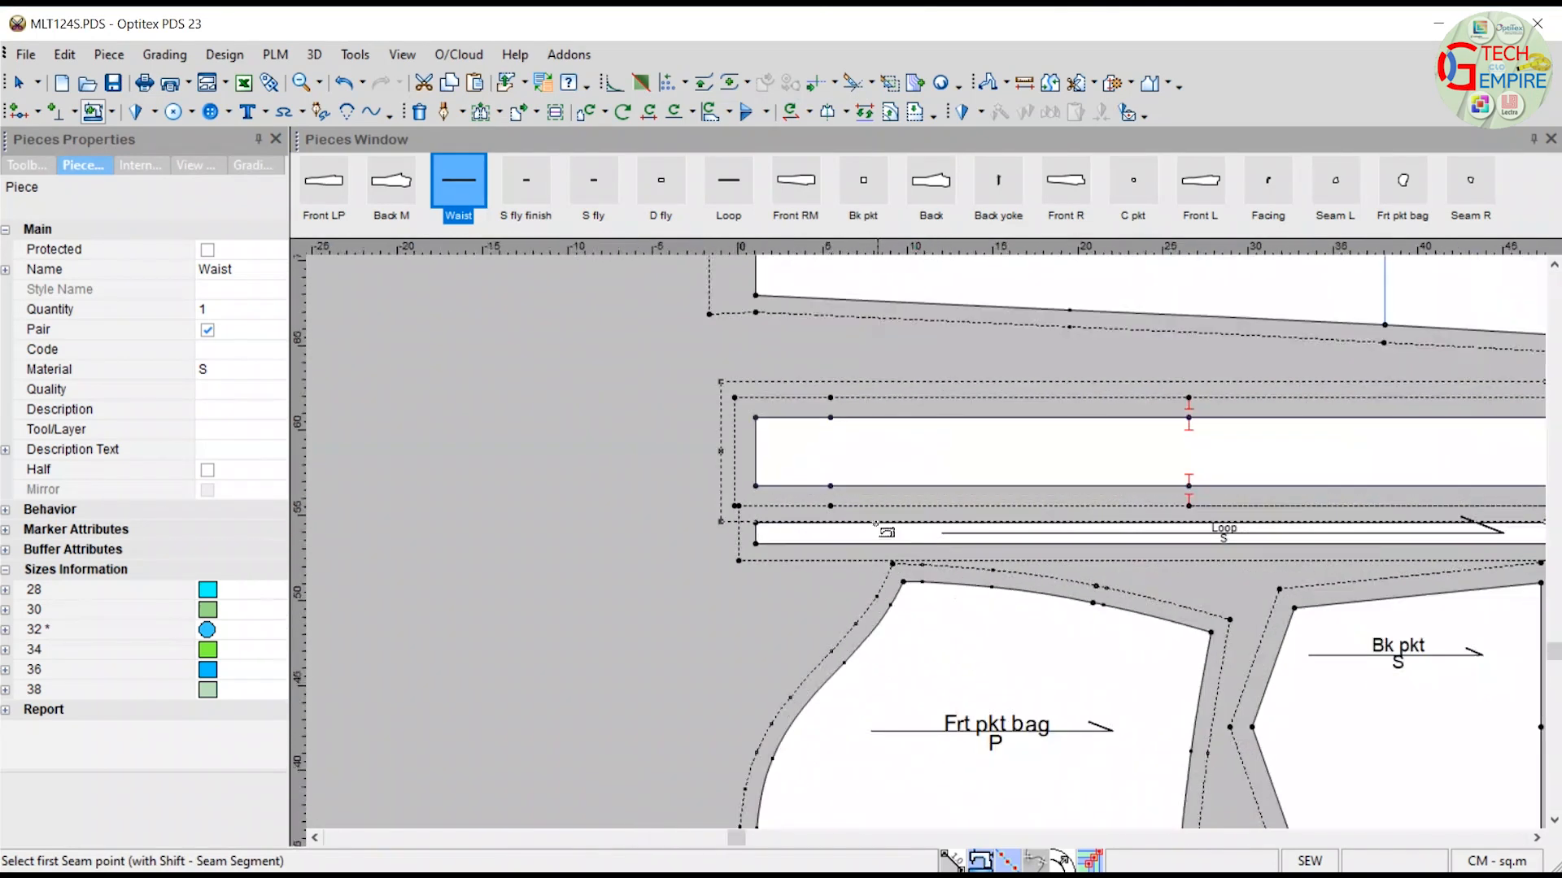
pyautogui.click(755, 486)
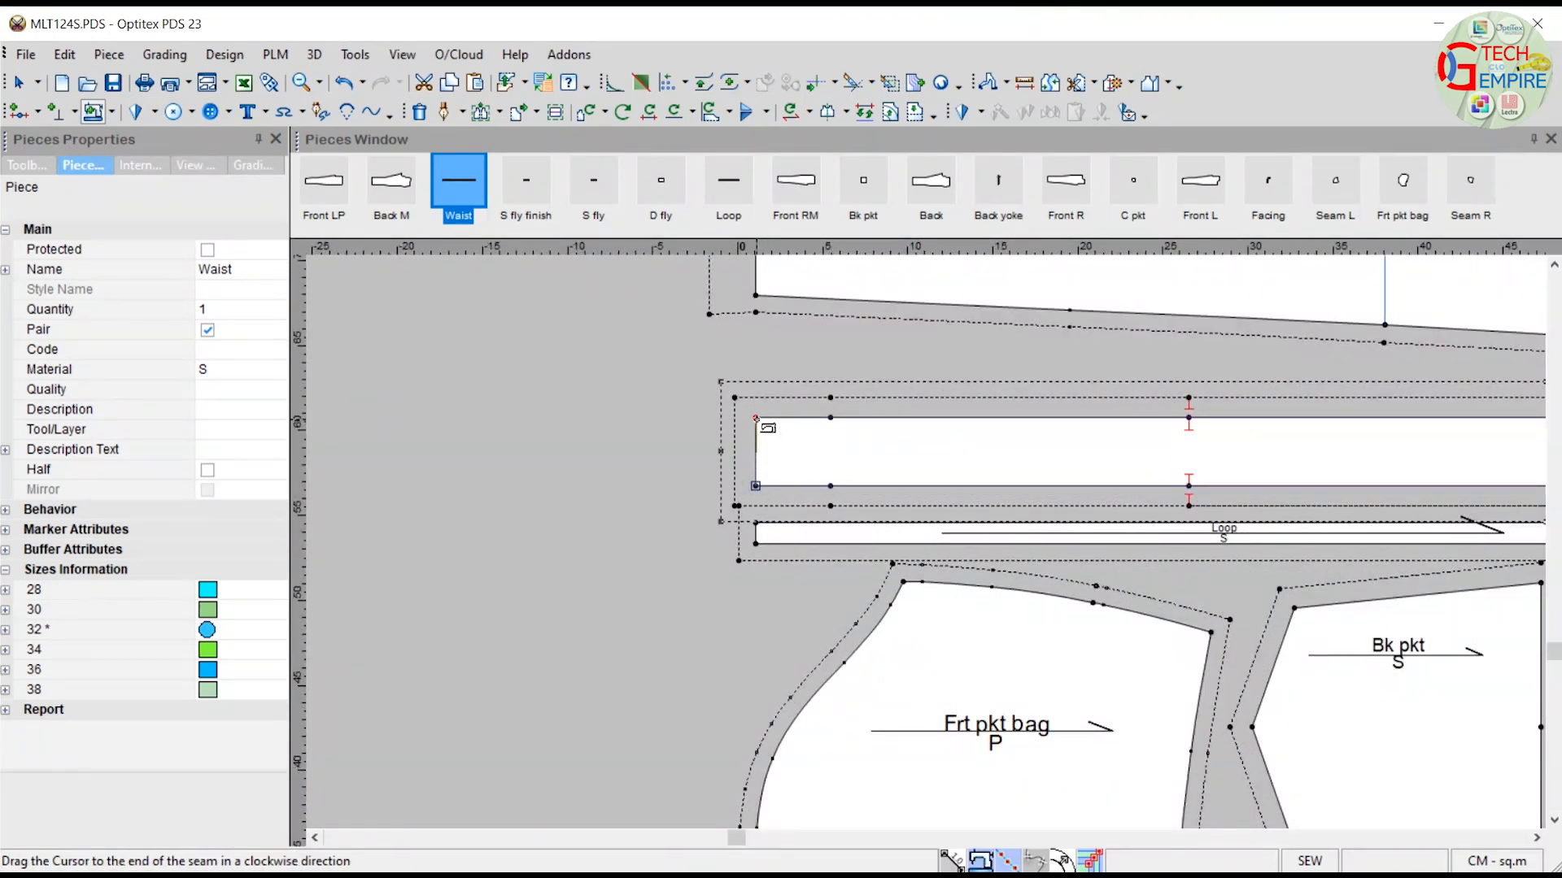
pyautogui.click(756, 418)
pyautogui.write('2')
pyautogui.press('Return')
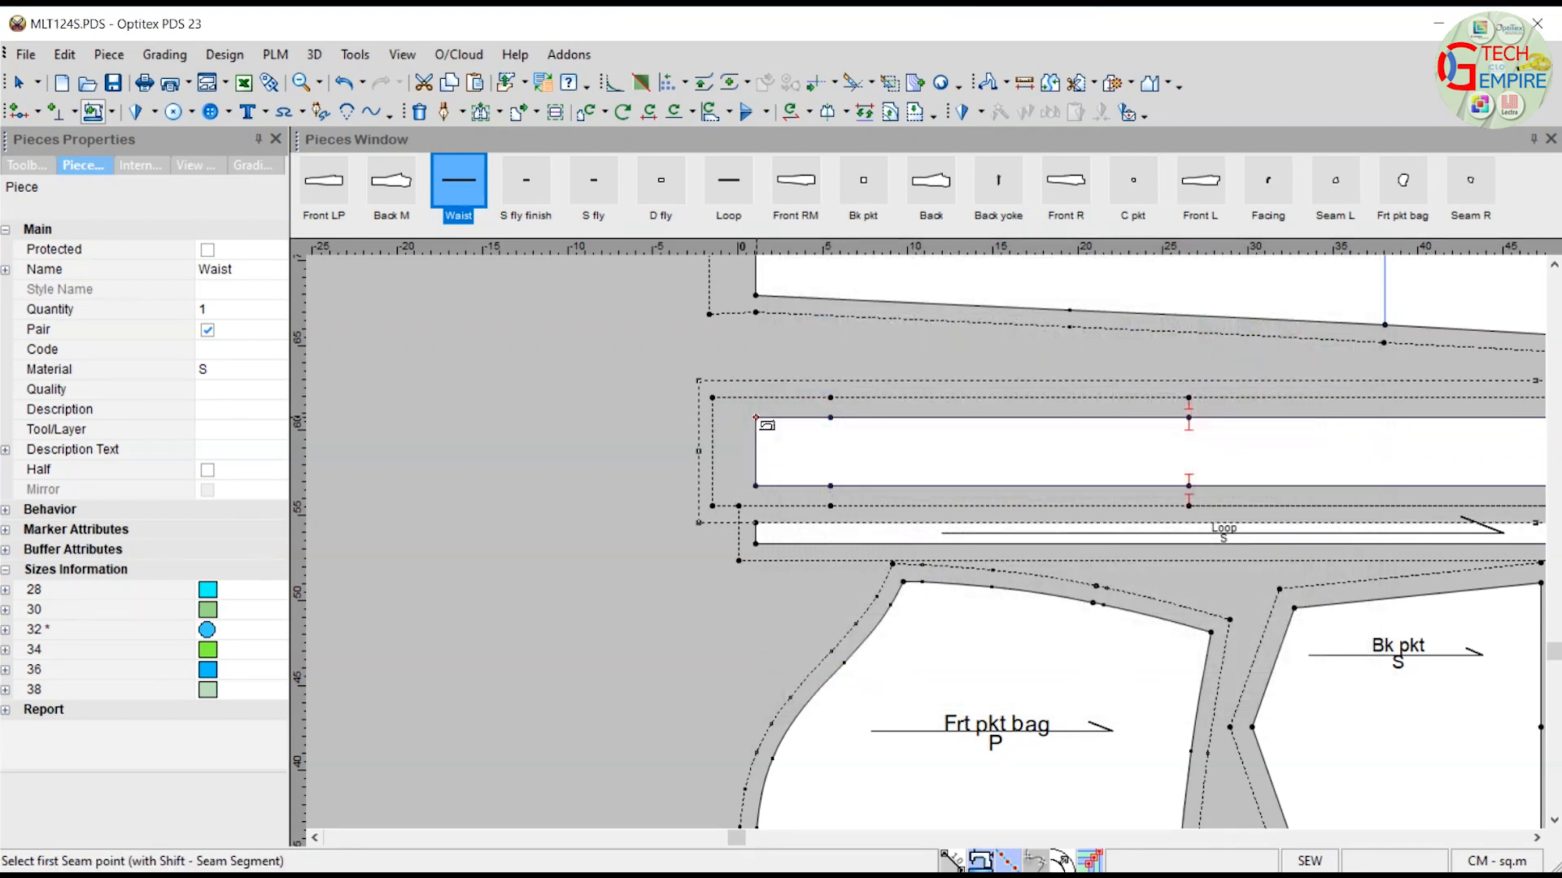
# Rearrange all the pieces in the working area and save the pattern file.
pyautogui.scroll(-2, 936, 546)
pyautogui.scroll(-2, 942, 550)
pyautogui.scroll(-3, 935, 545)
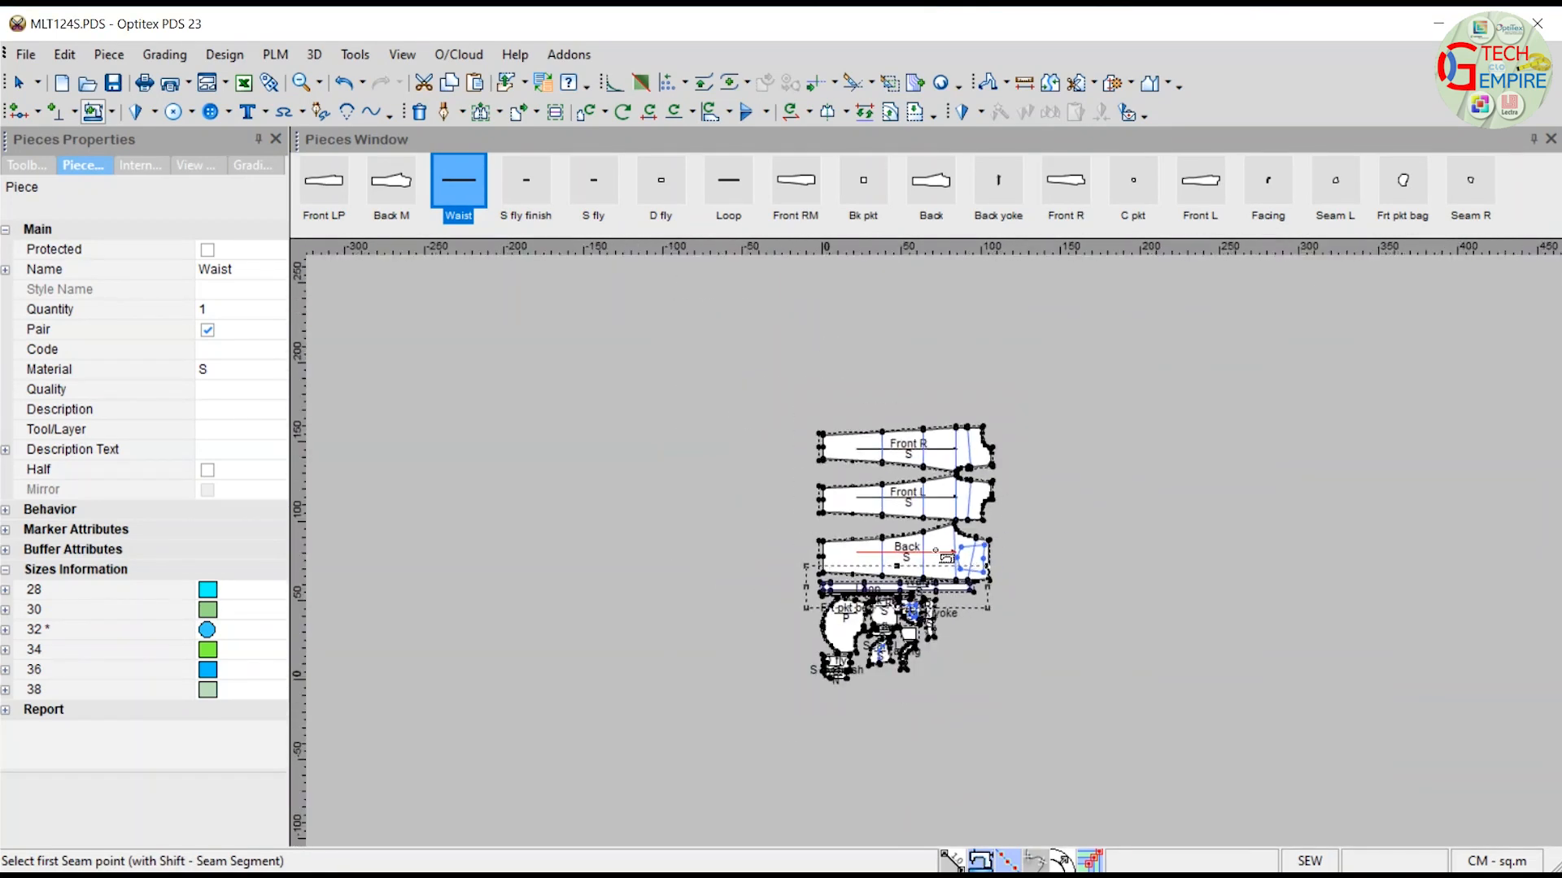
pyautogui.scroll(2, 954, 547)
pyautogui.hotkey('ctrl', 'k')
pyautogui.hotkey('ctrl', 's')
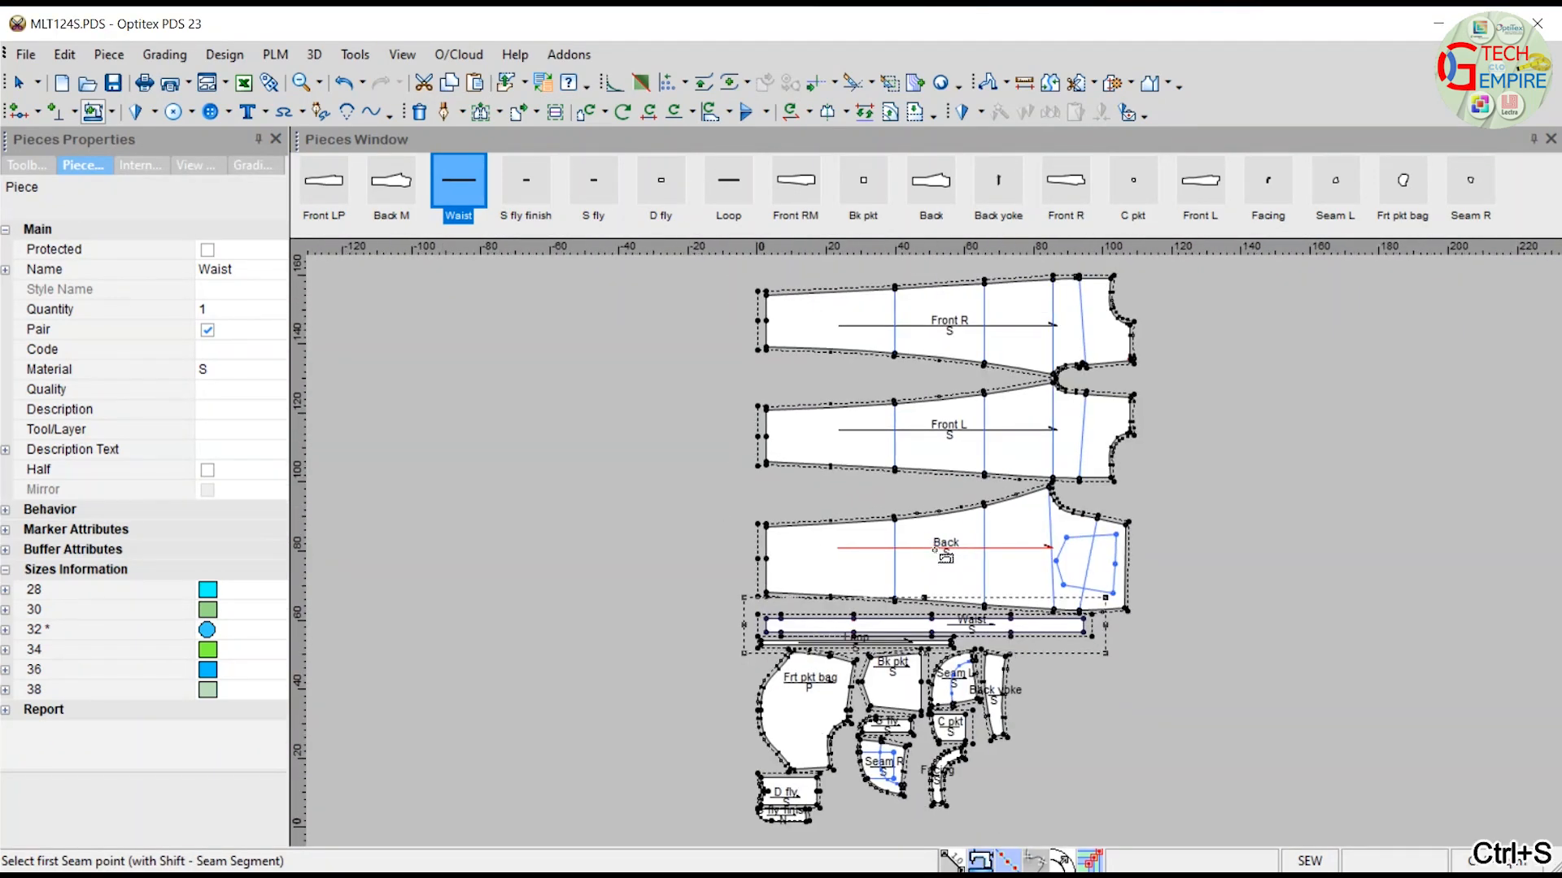
pyautogui.rightClick(518, 417)
pyautogui.click(548, 440)
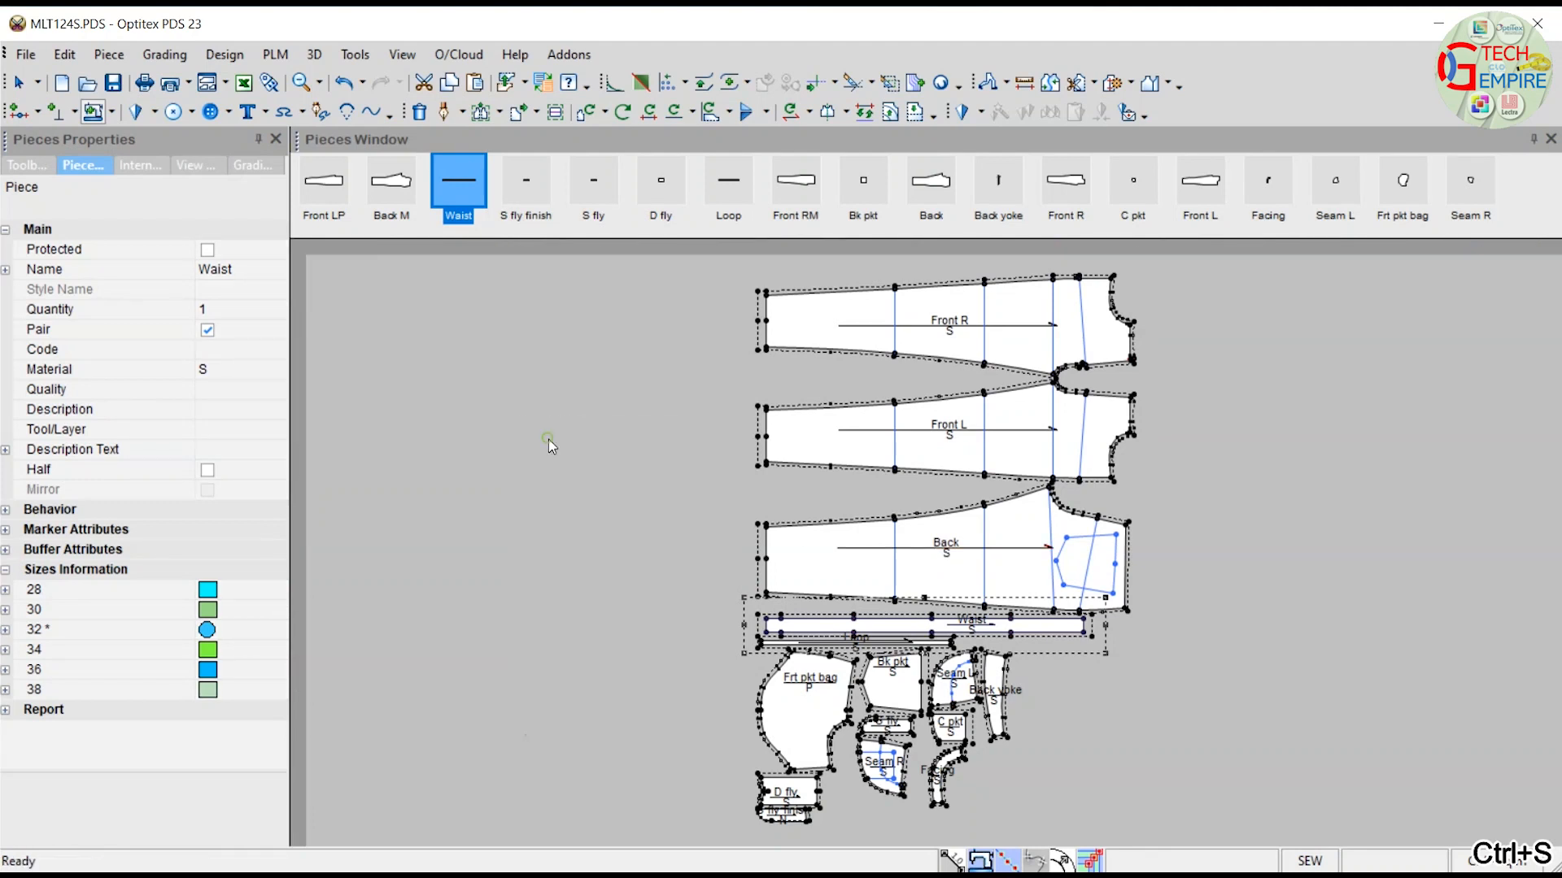